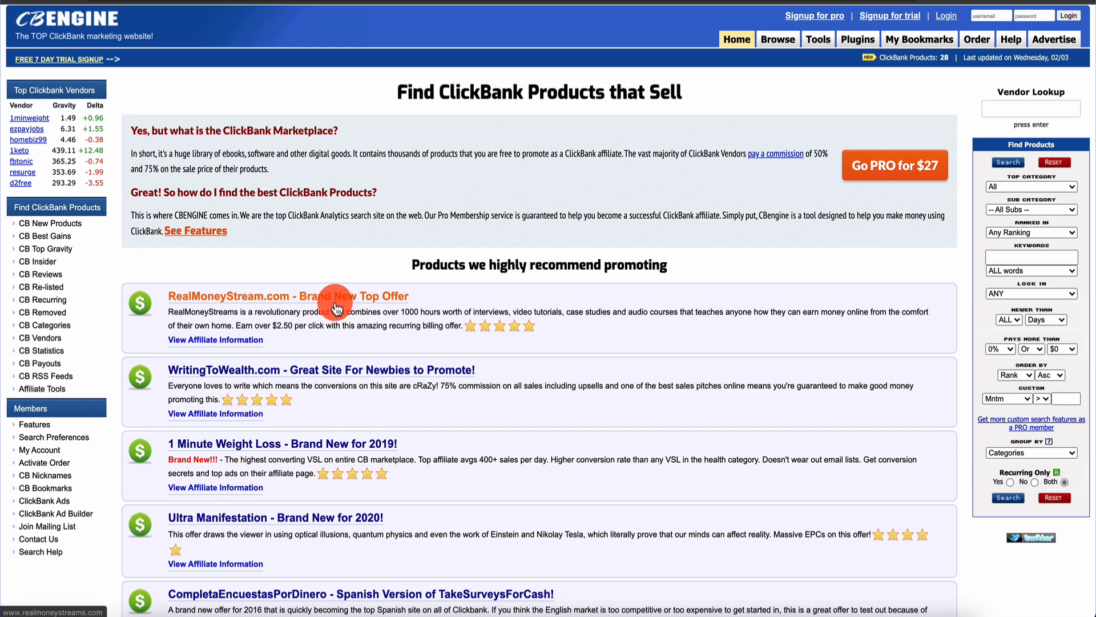
# Show the CB New Products listing of 28 new ClickBank products
pyautogui.click(60, 255)
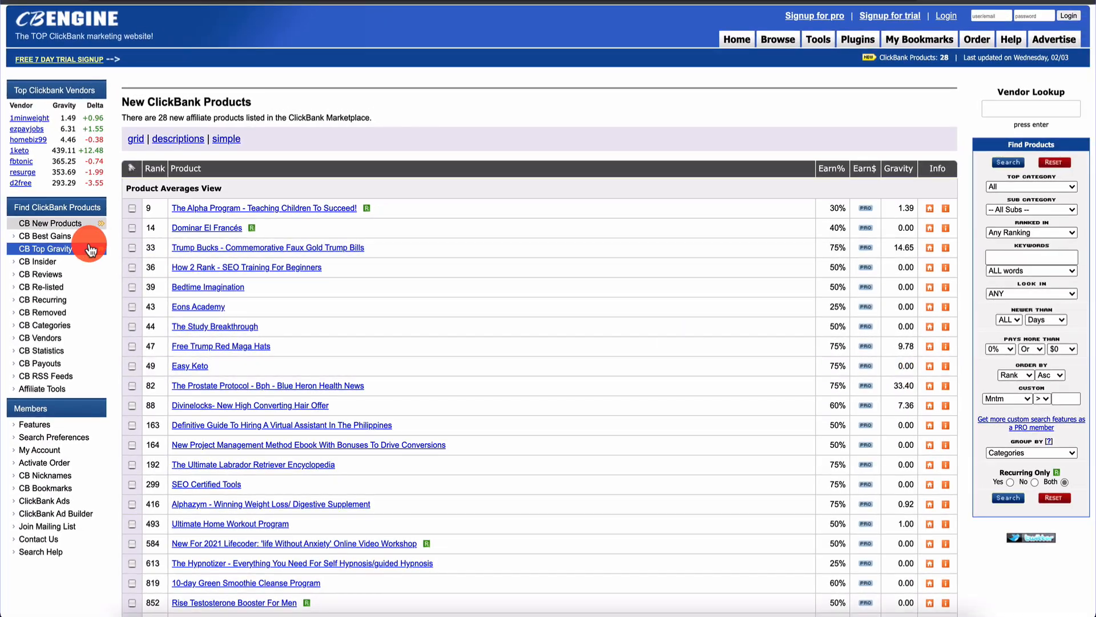
# Browse CB Best Gains with Top Category left at All, then list products by top gravity
pyautogui.click(87, 240)
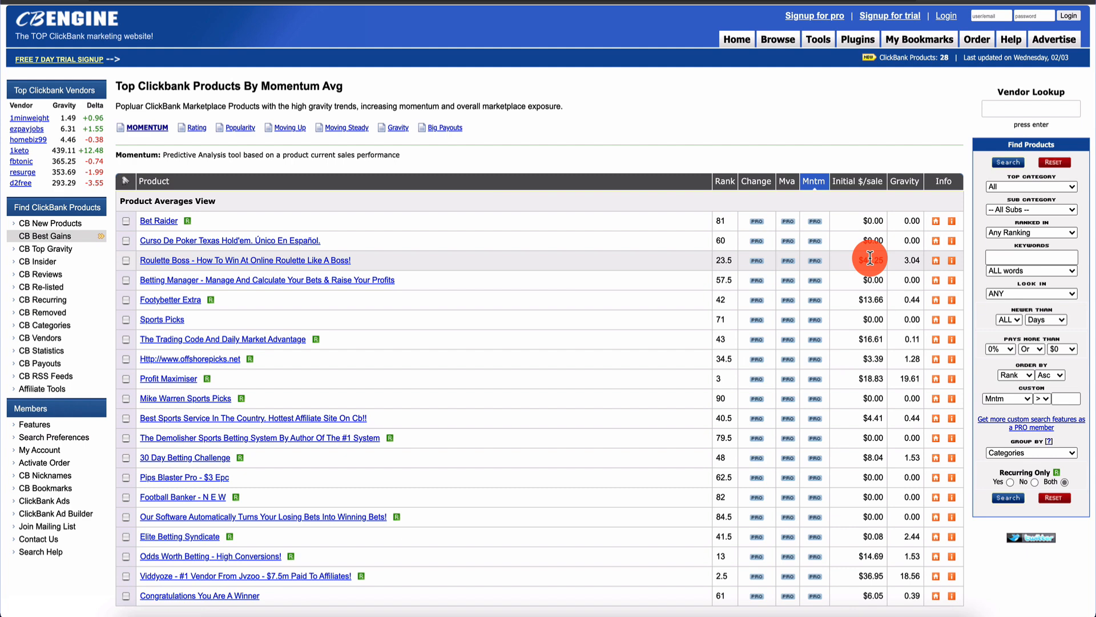
pyautogui.click(1057, 189)
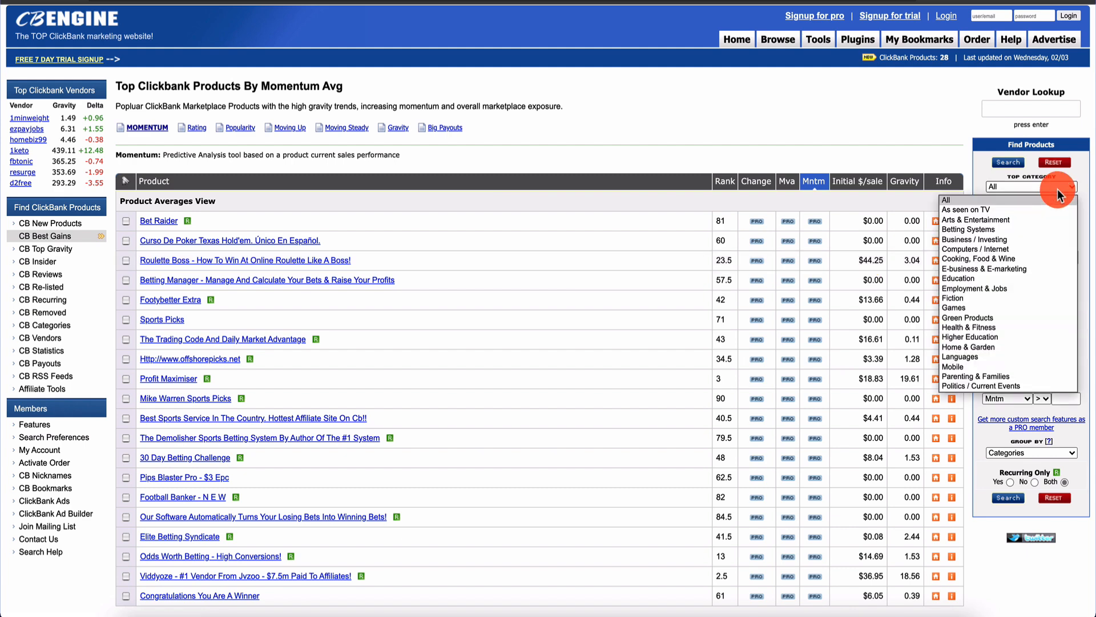
pyautogui.click(976, 170)
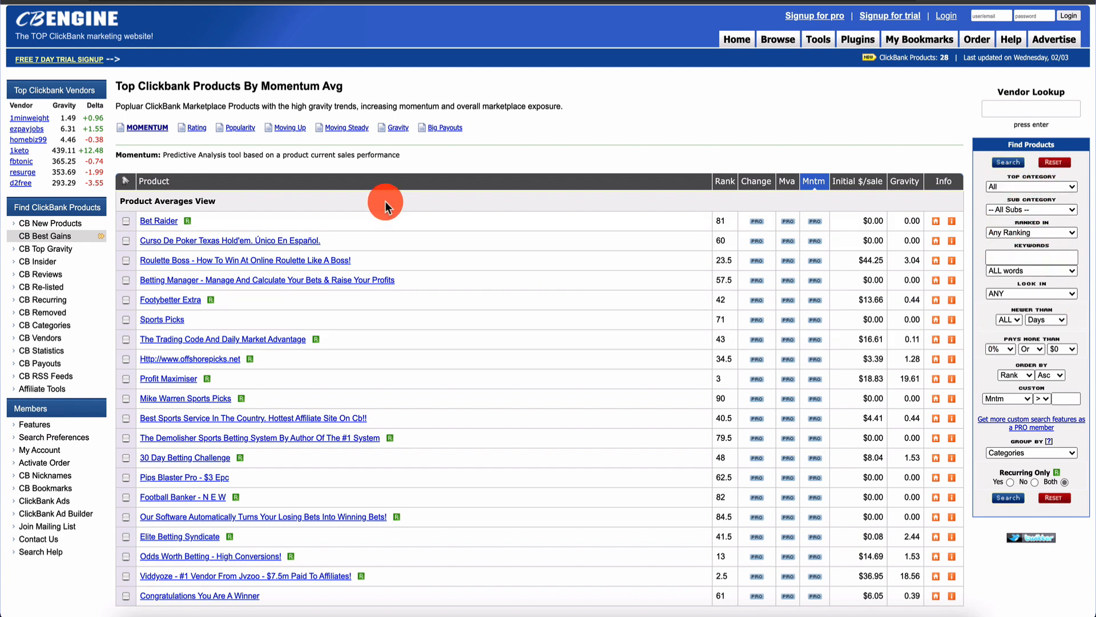
pyautogui.click(59, 255)
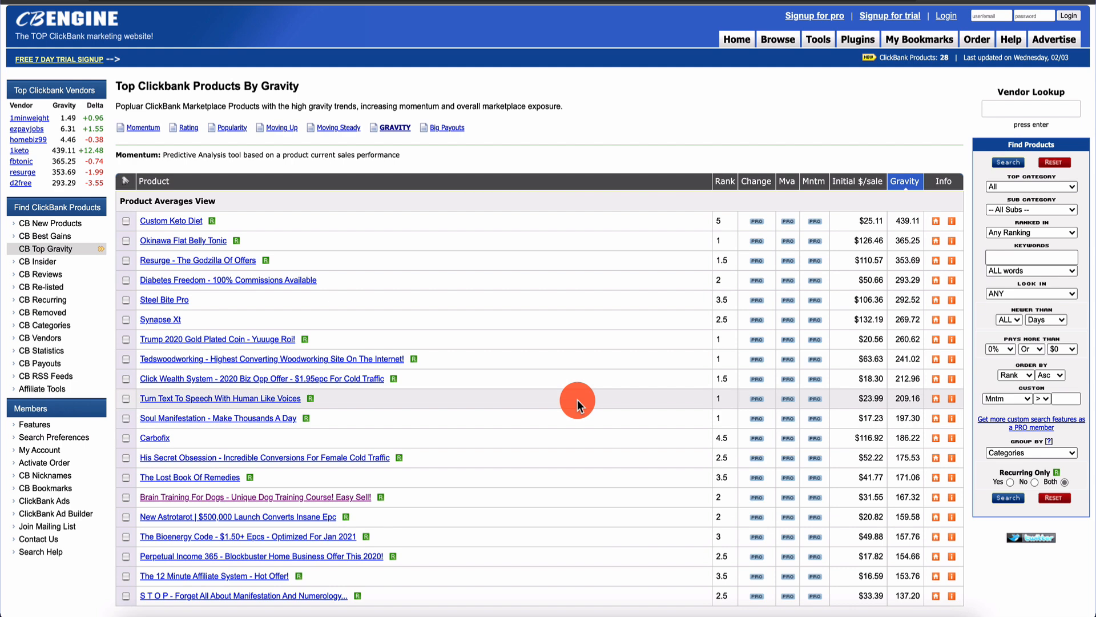
pyautogui.scroll(-2, 577, 399)
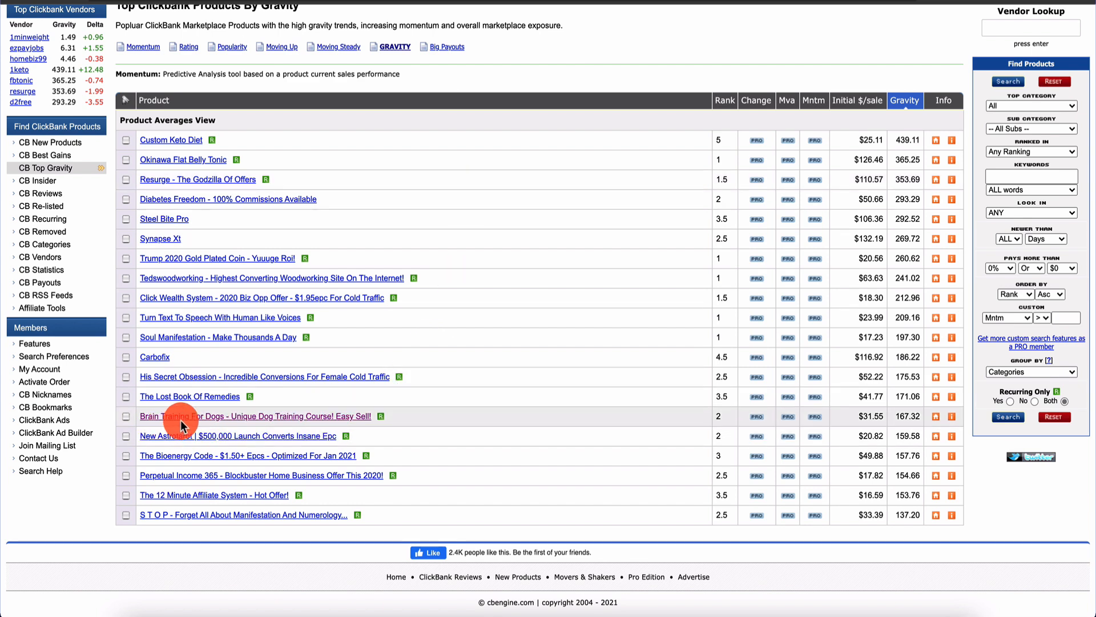
# Open the Brain Training For Dogs product from the Top Gravity table in a new tab
pyautogui.keyDown('super'); pyautogui.click(229, 418); pyautogui.keyUp('super')
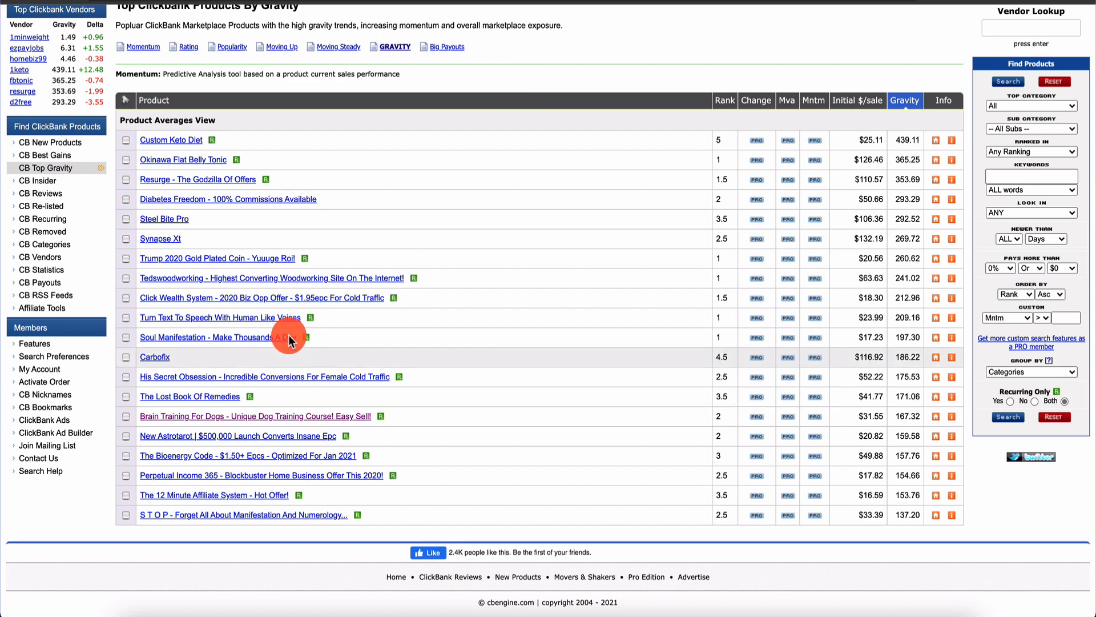
pyautogui.click(233, 423)
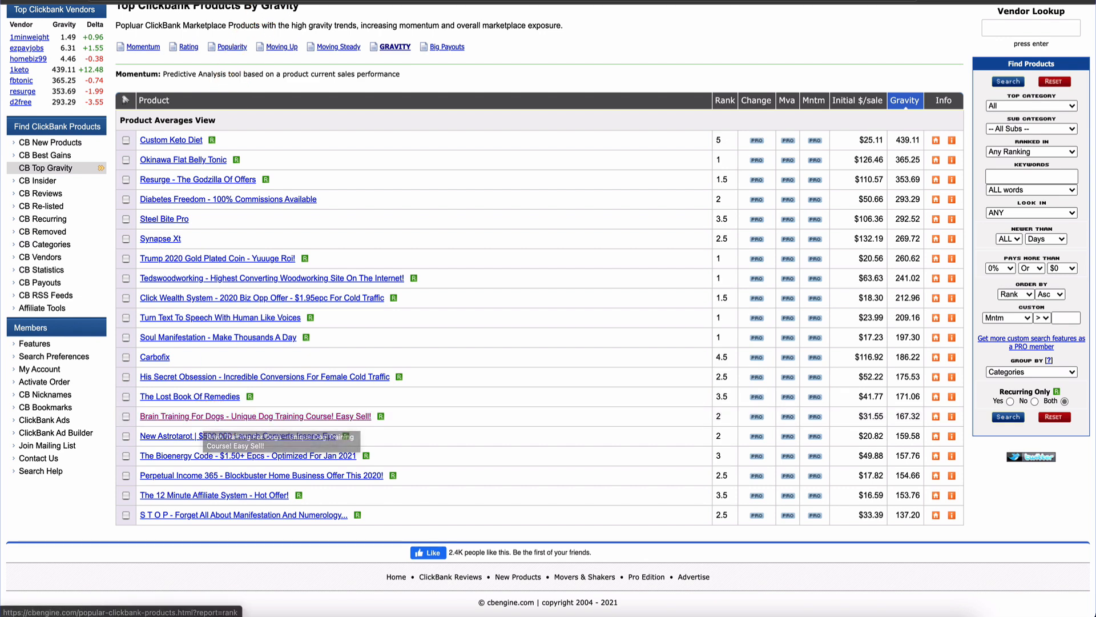
pyautogui.click(221, 400)
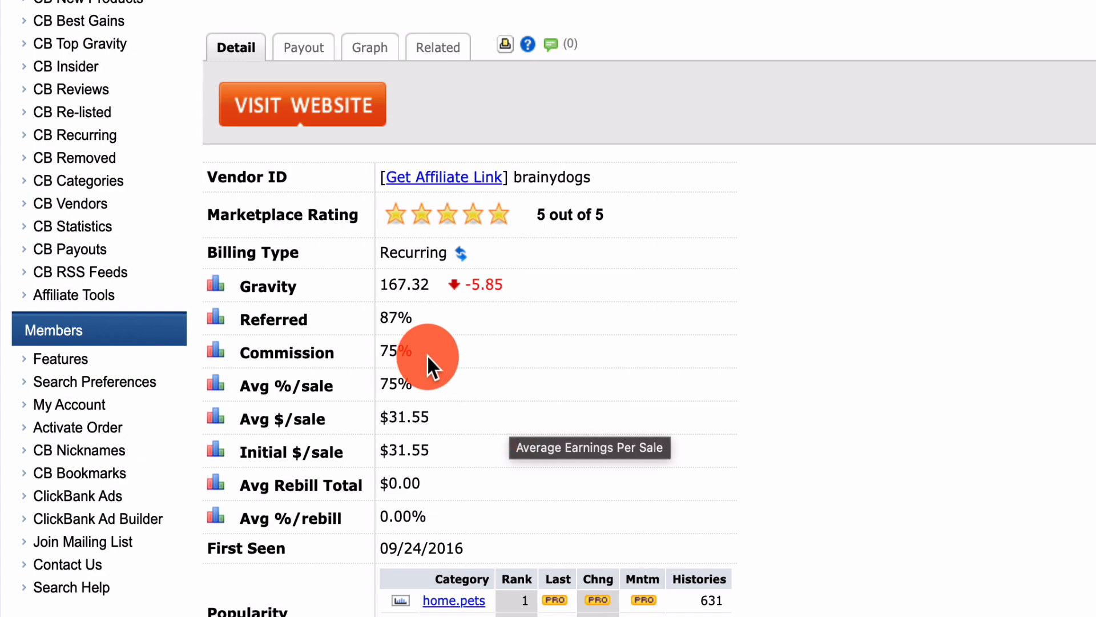
# Scroll through the Brain Training For Dogs detail stats and back to the top
pyautogui.scroll(-5, 656, 245)
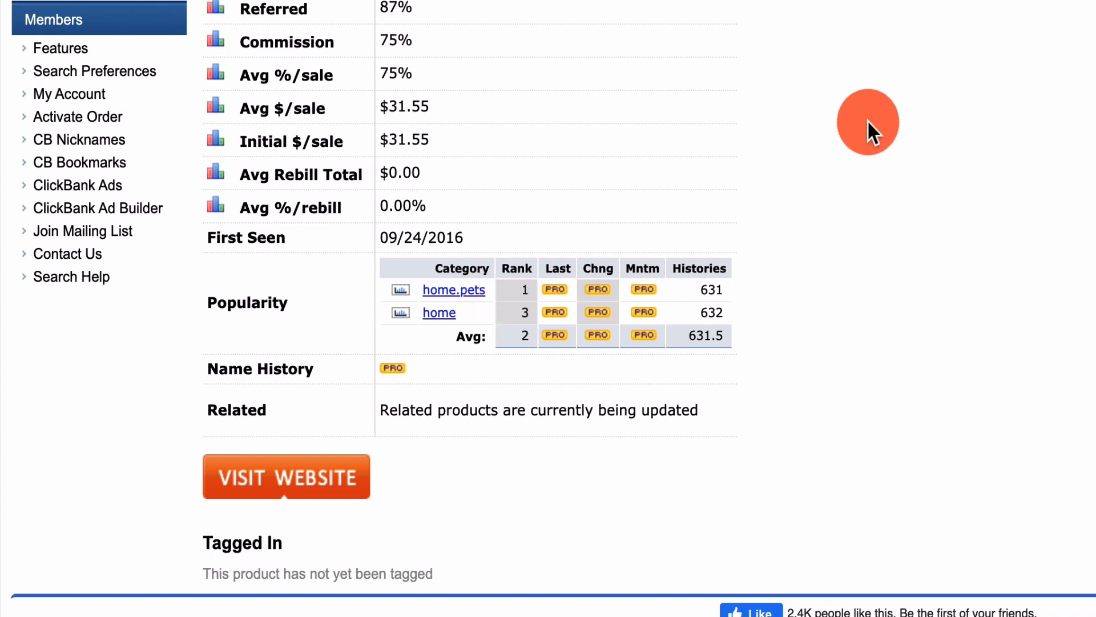
pyautogui.scroll(5, 868, 121)
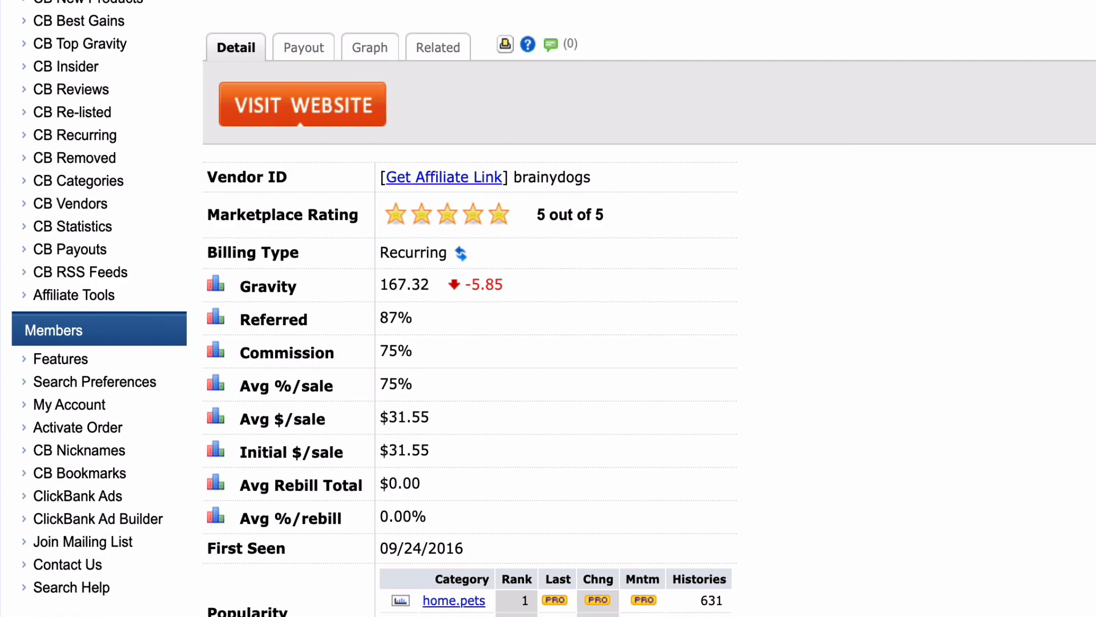
pyautogui.hotkey('ctrl', 'Tab')
pyautogui.scroll(7, 199, 152)
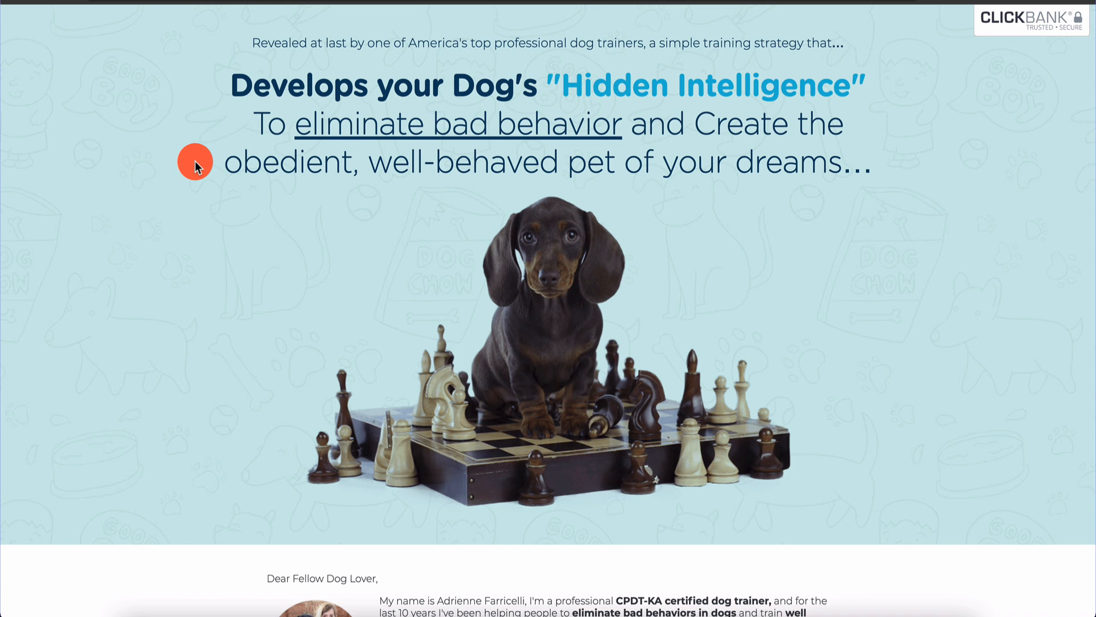
pyautogui.scroll(-20, 194, 161)
pyautogui.scroll(-20, 195, 162)
pyautogui.scroll(-20, 195, 163)
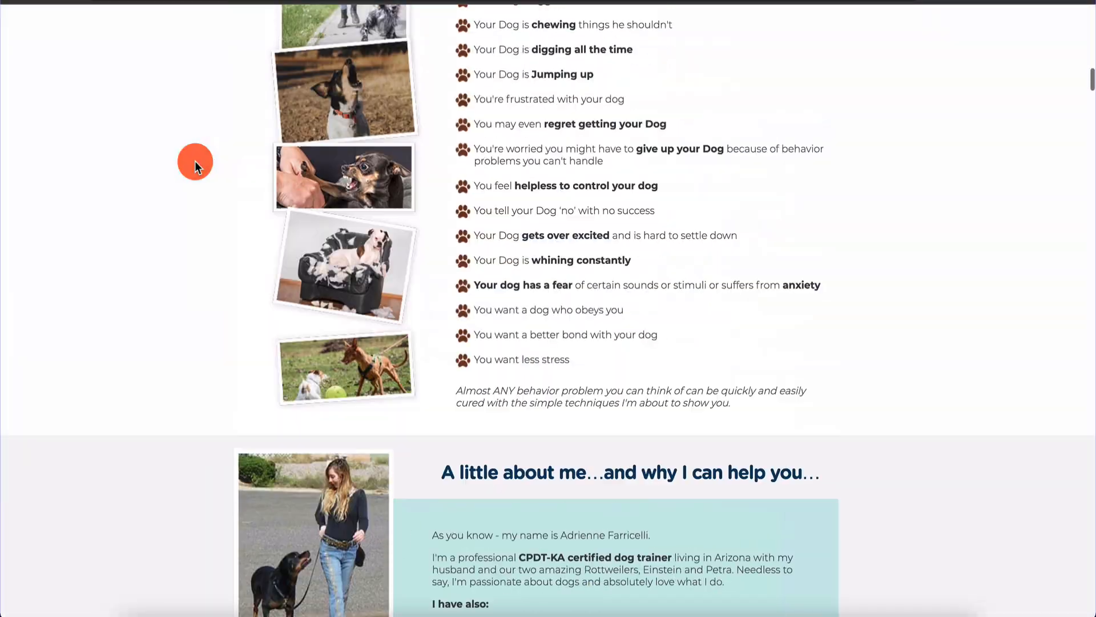
pyautogui.scroll(-7, 194, 161)
pyautogui.scroll(1, 668, 106)
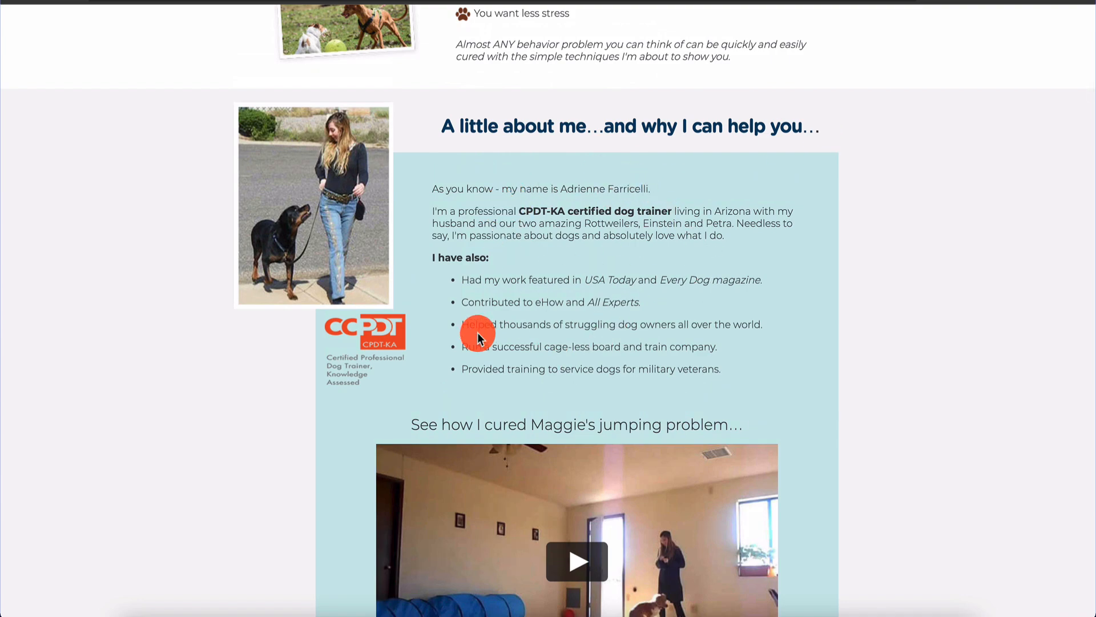
pyautogui.scroll(-13, 477, 334)
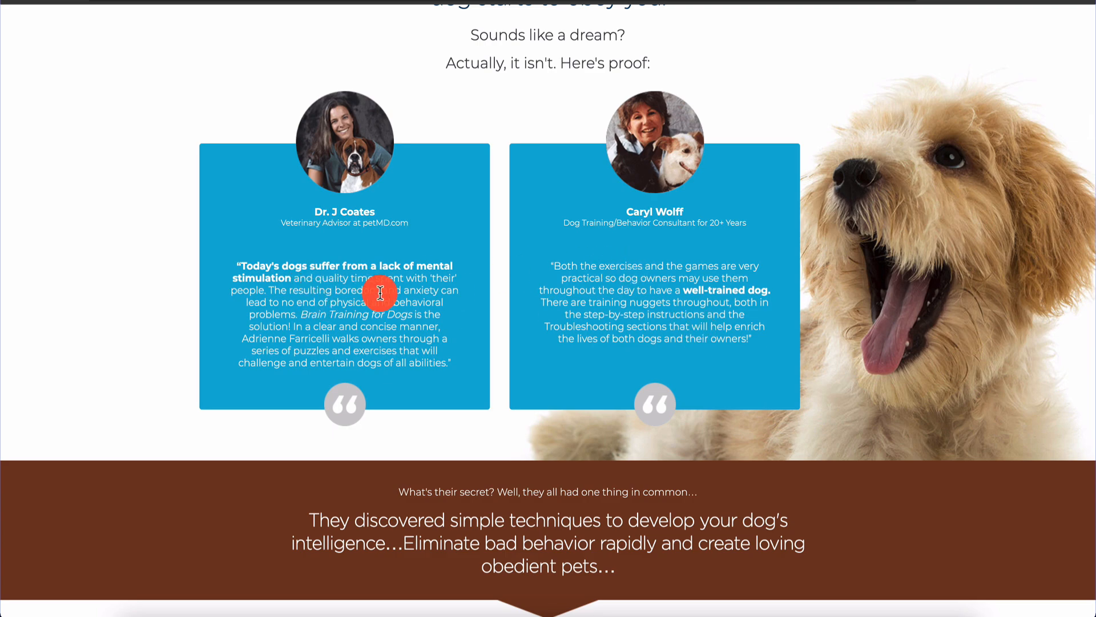
pyautogui.scroll(-20, 376, 290)
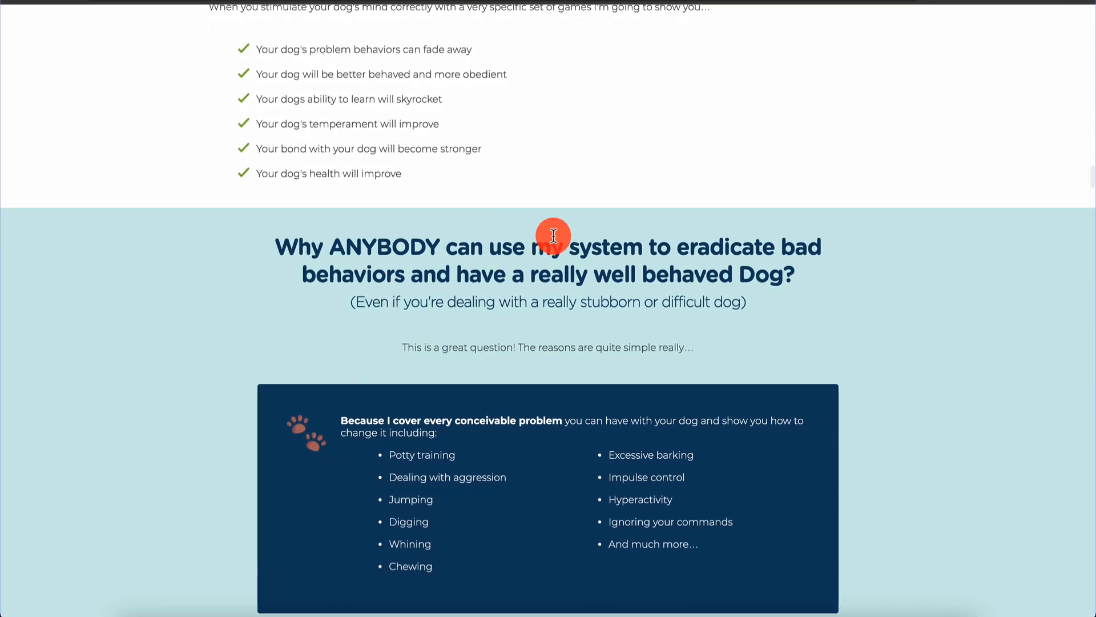
pyautogui.scroll(-15, 451, 319)
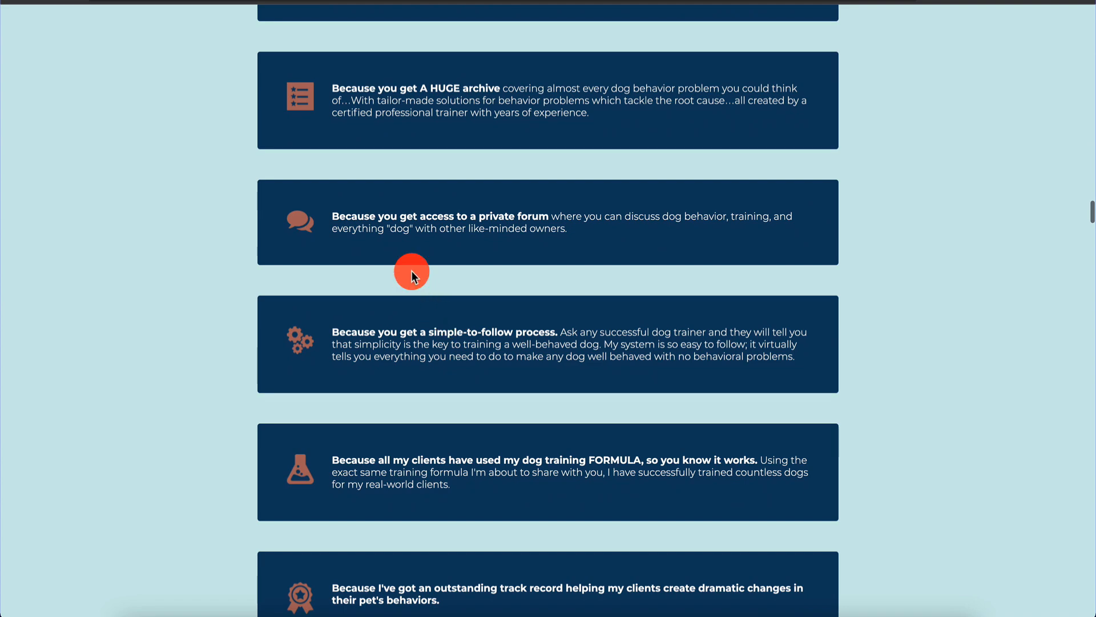
pyautogui.scroll(15, 414, 286)
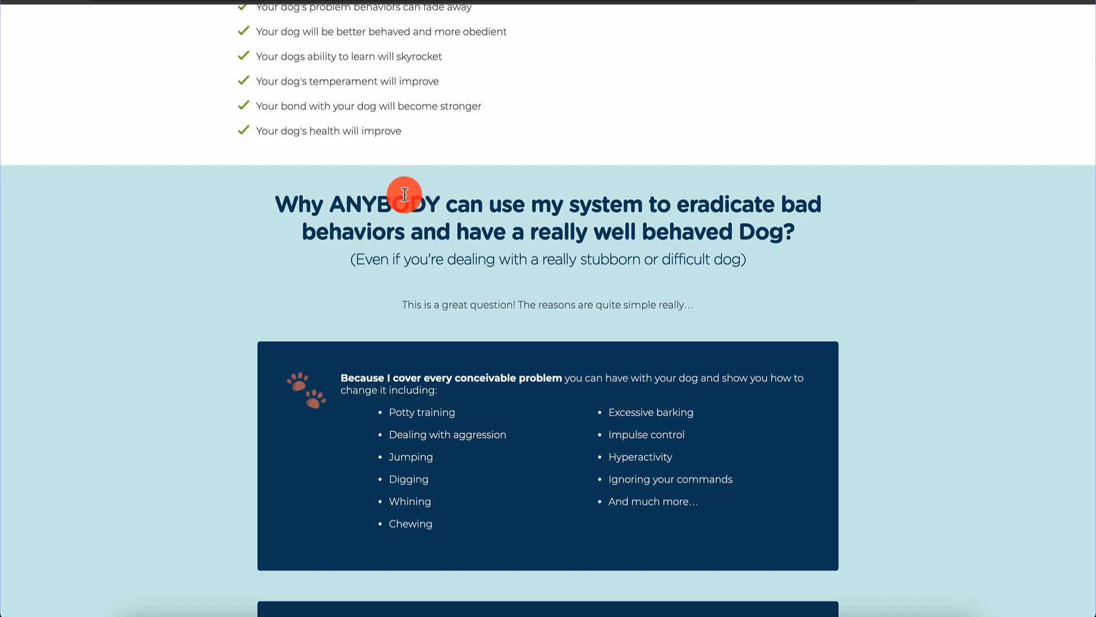
pyautogui.scroll(-20, 229, 330)
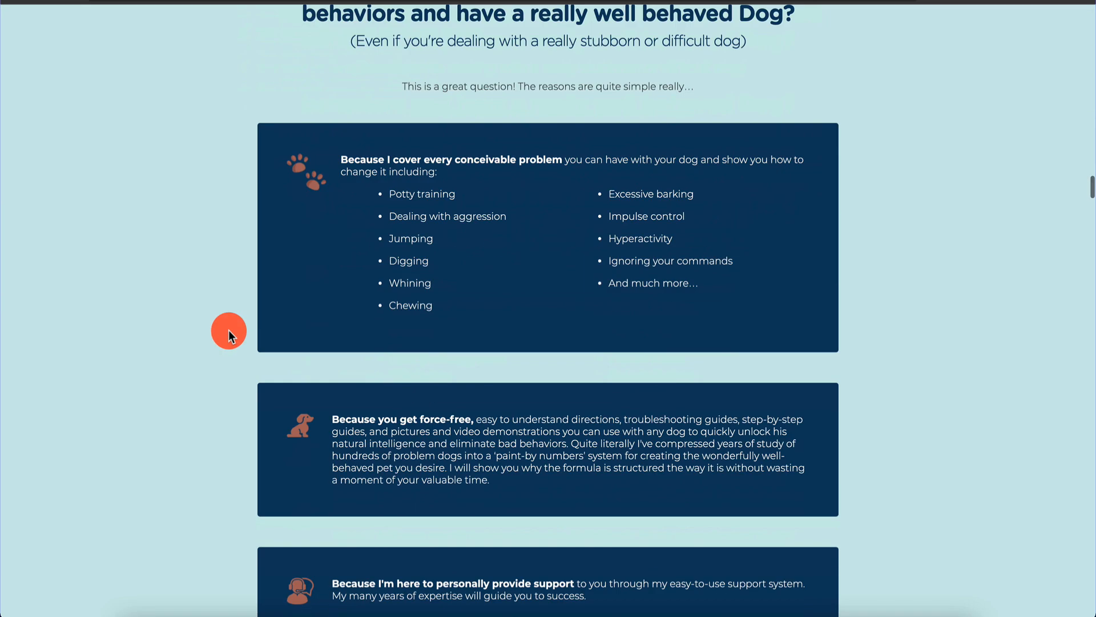
pyautogui.scroll(-15, 228, 330)
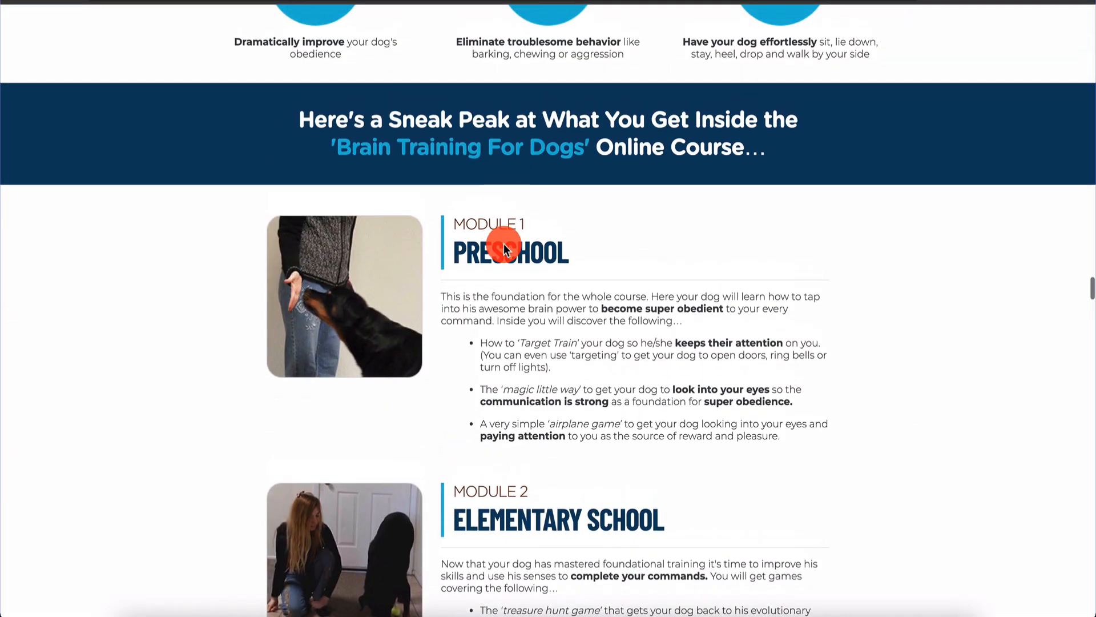
pyautogui.scroll(-20, 577, 455)
pyautogui.scroll(-5, 575, 459)
pyautogui.scroll(6, 571, 452)
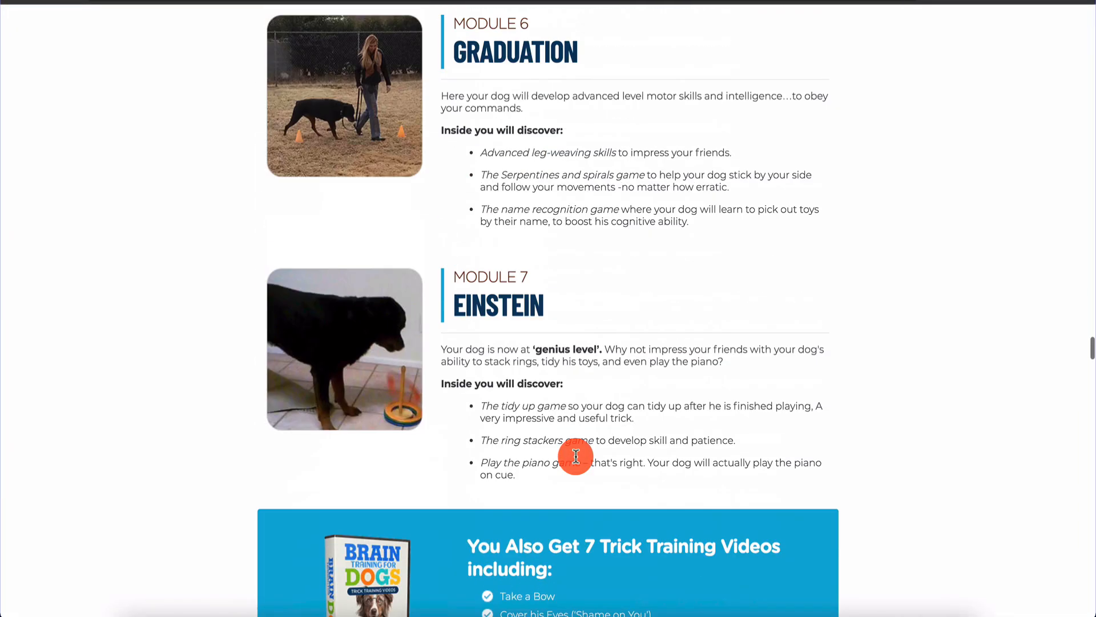
pyautogui.scroll(-20, 558, 310)
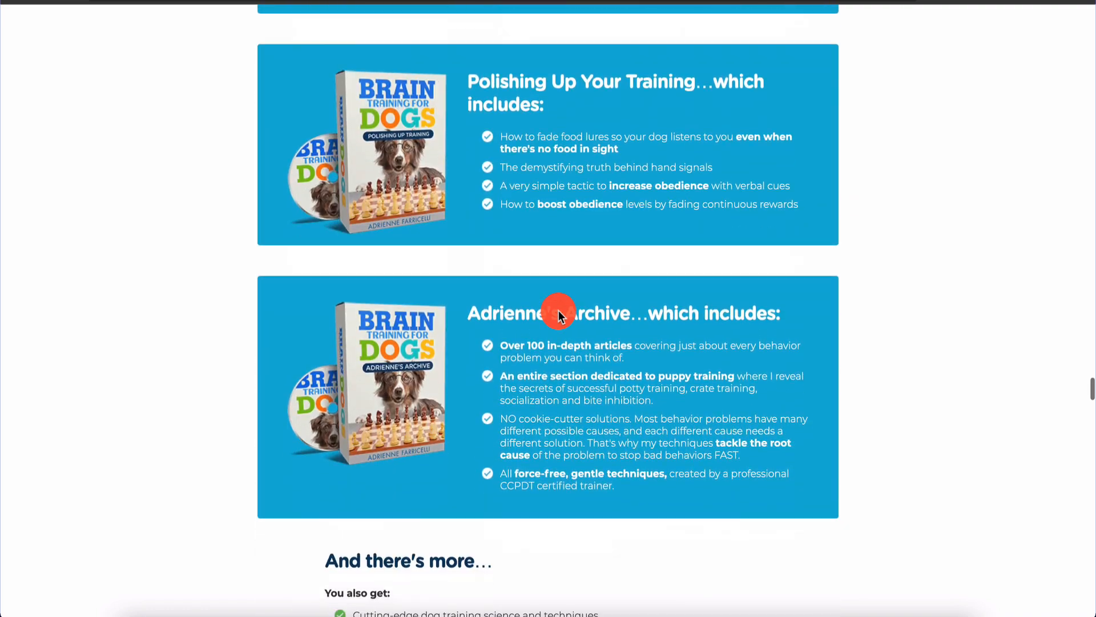
pyautogui.scroll(-20, 558, 310)
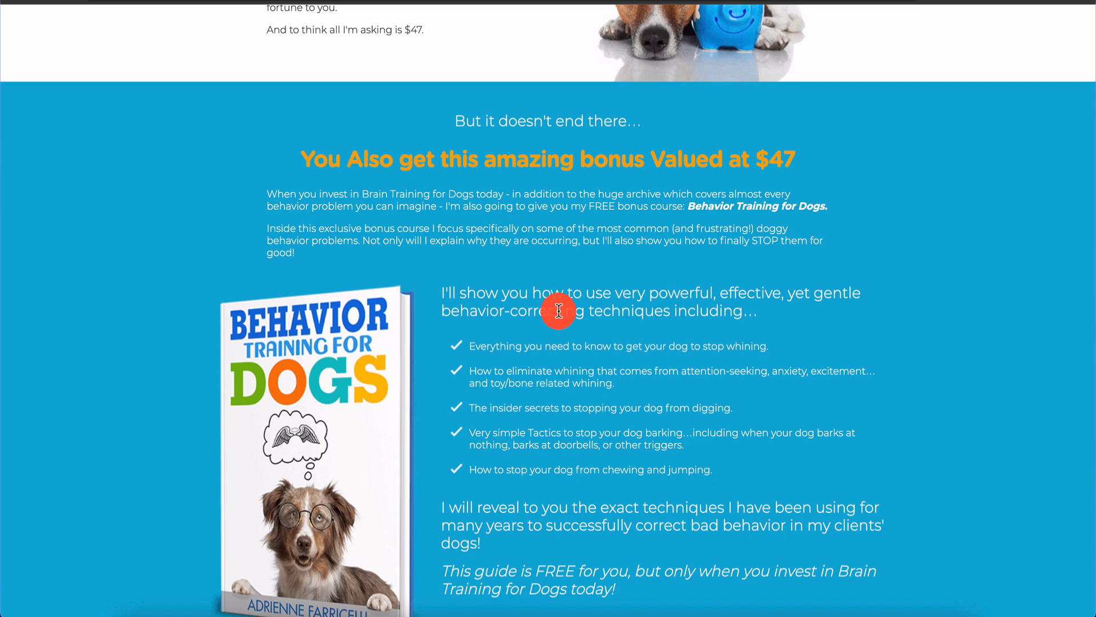
pyautogui.scroll(-20, 558, 310)
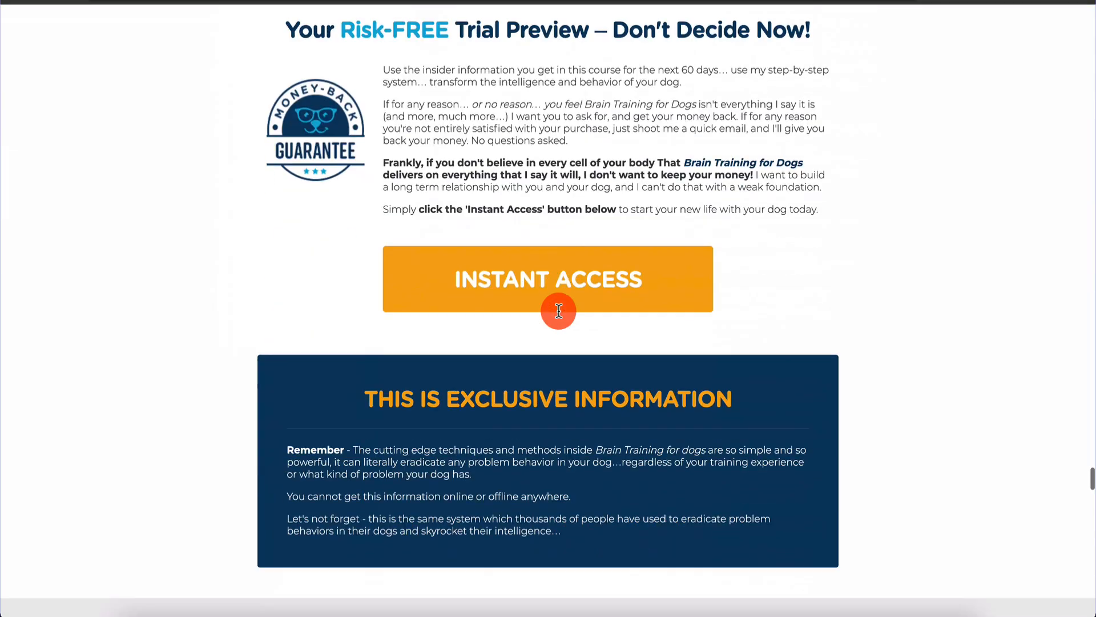
pyautogui.scroll(4, 543, 304)
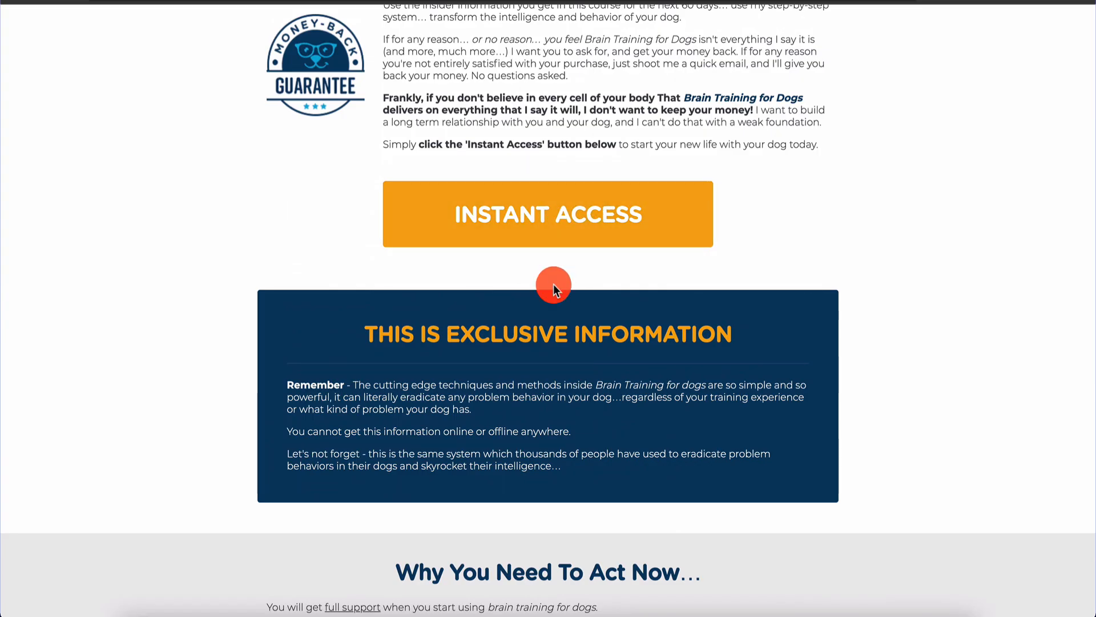
pyautogui.scroll(-6, 554, 283)
pyautogui.scroll(15, 553, 283)
pyautogui.scroll(20, 554, 283)
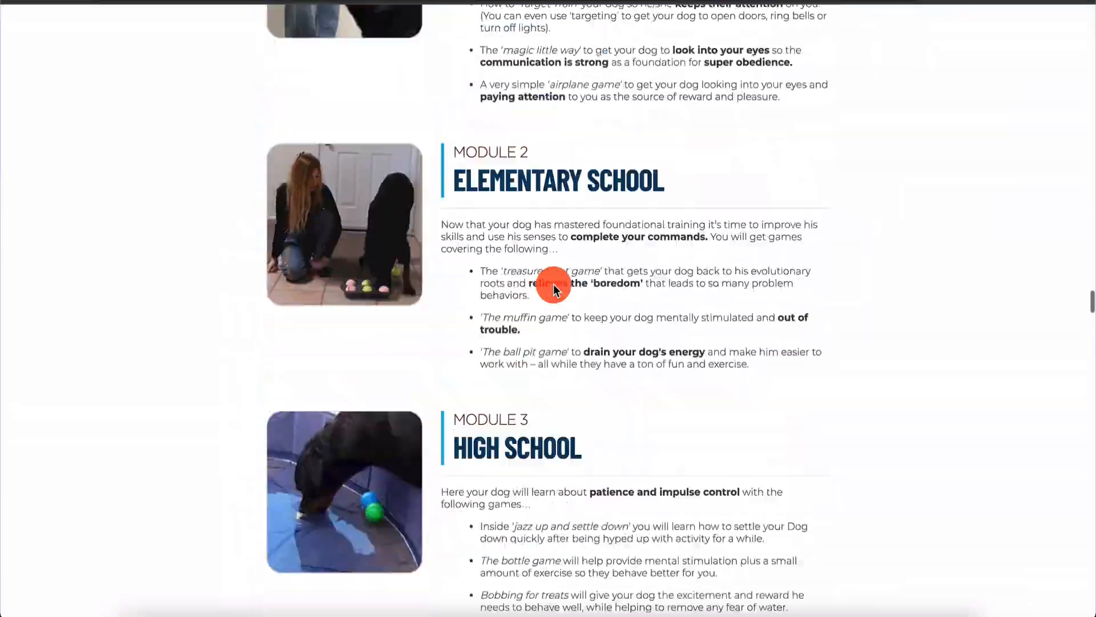
pyautogui.scroll(-6, 553, 283)
pyautogui.scroll(-20, 553, 286)
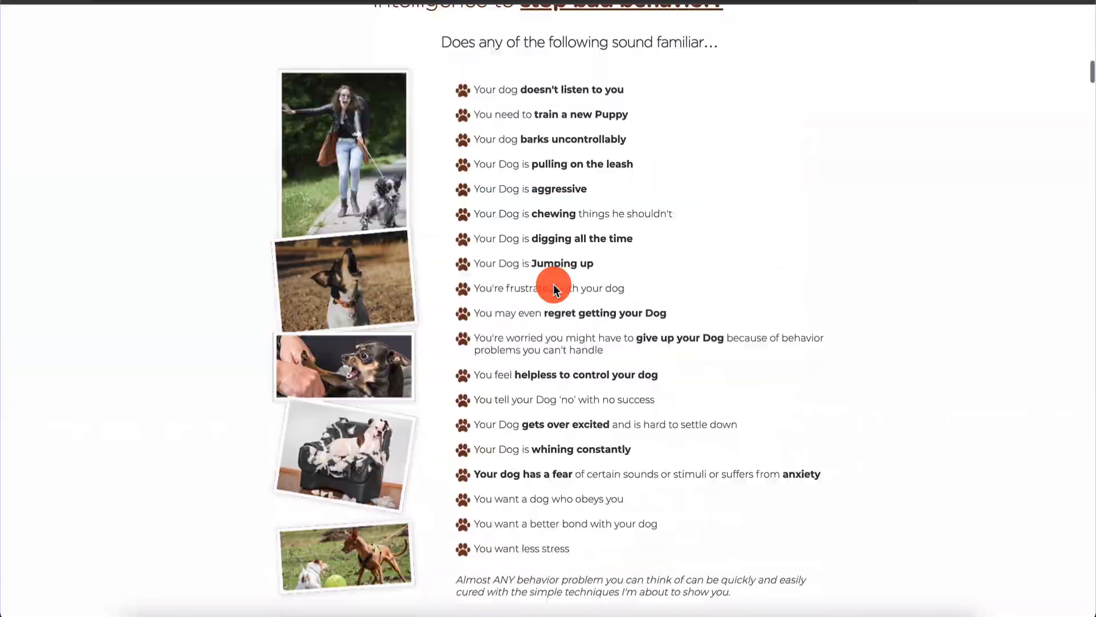
pyautogui.scroll(-20, 553, 283)
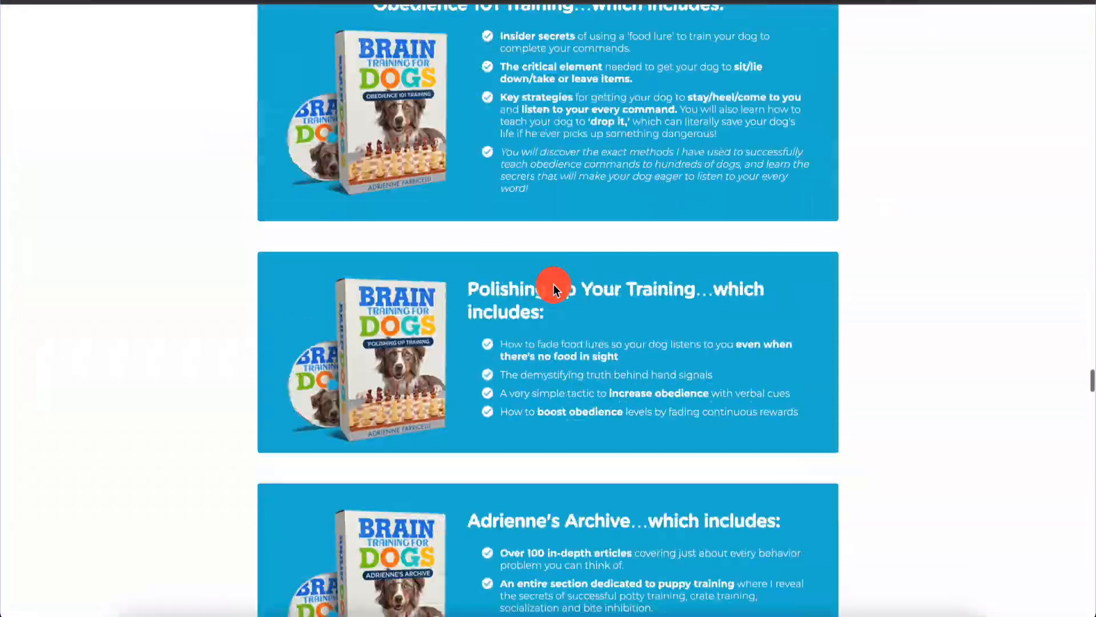
pyautogui.scroll(5, 553, 283)
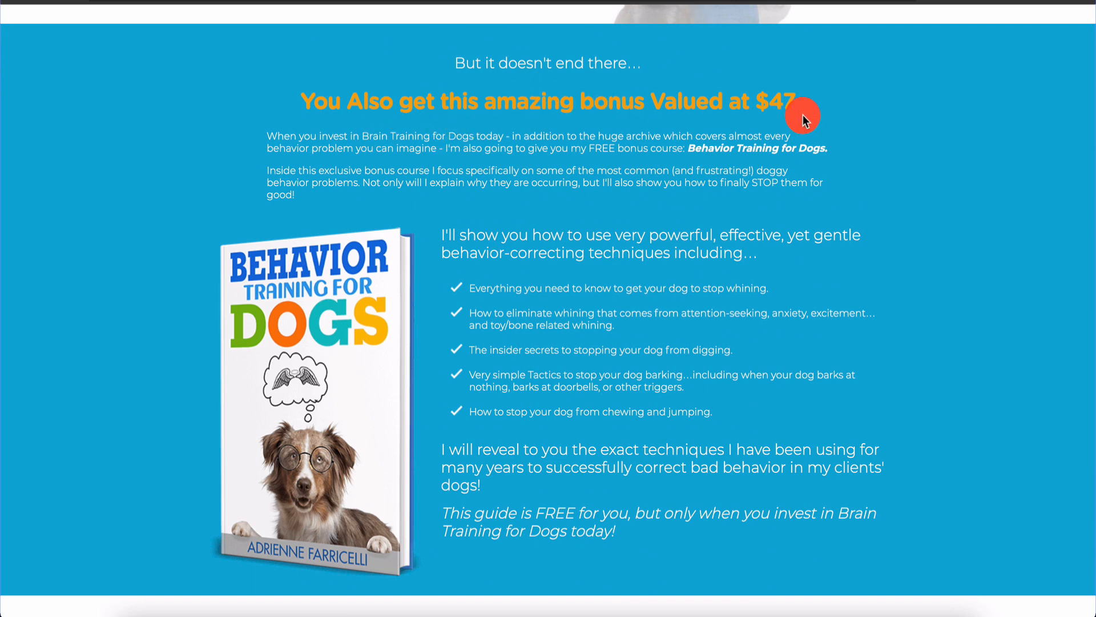
pyautogui.scroll(-10, 753, 309)
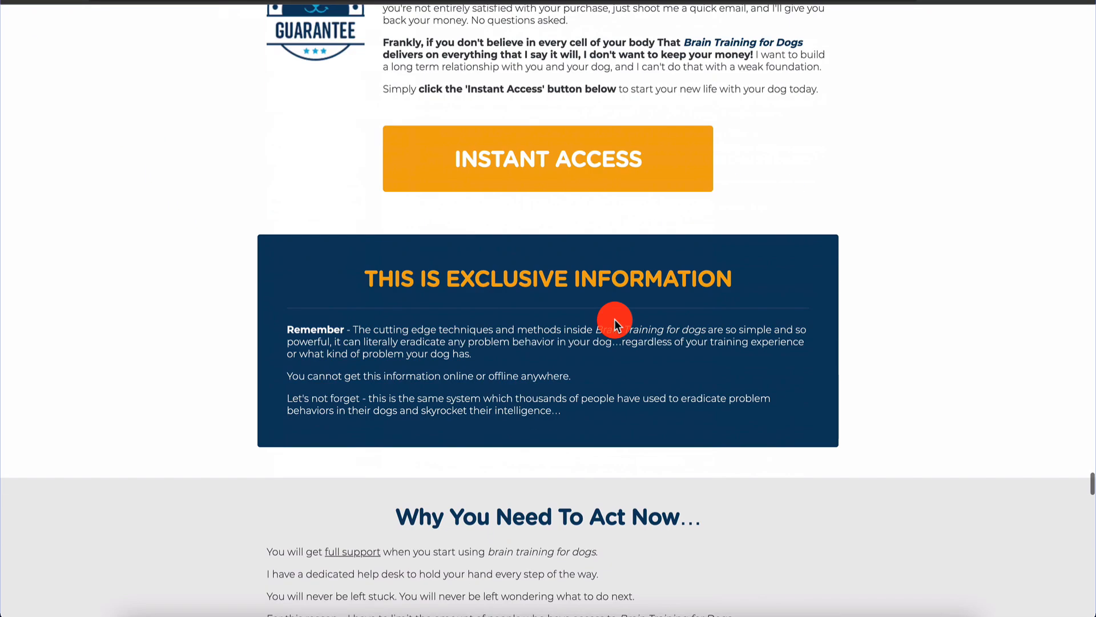
pyautogui.click(590, 143)
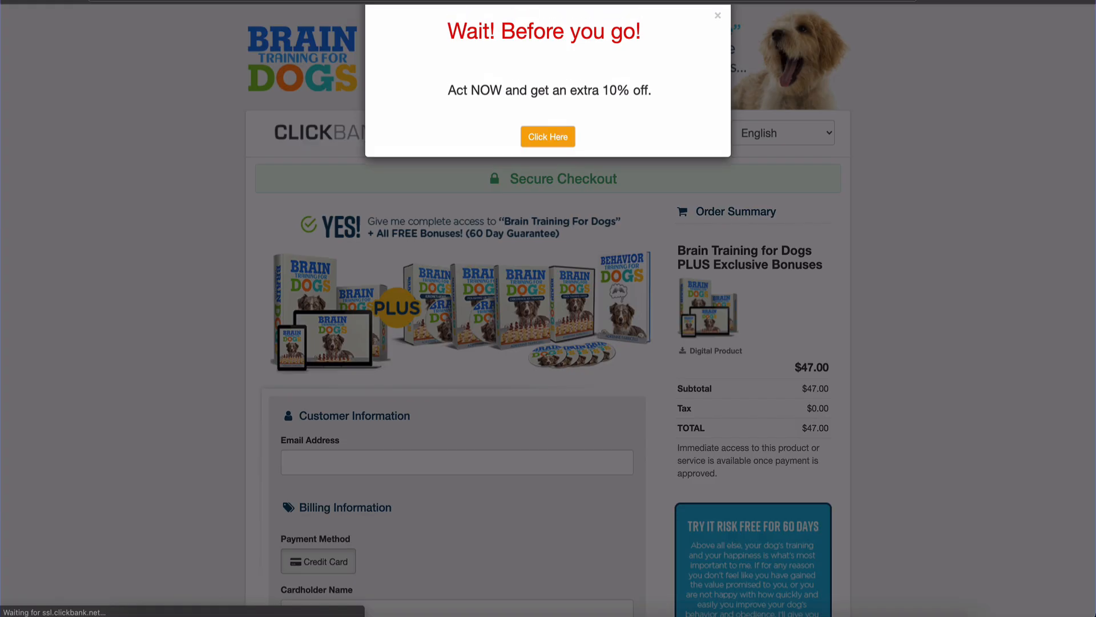
pyautogui.click(718, 43)
pyautogui.click(16, 2)
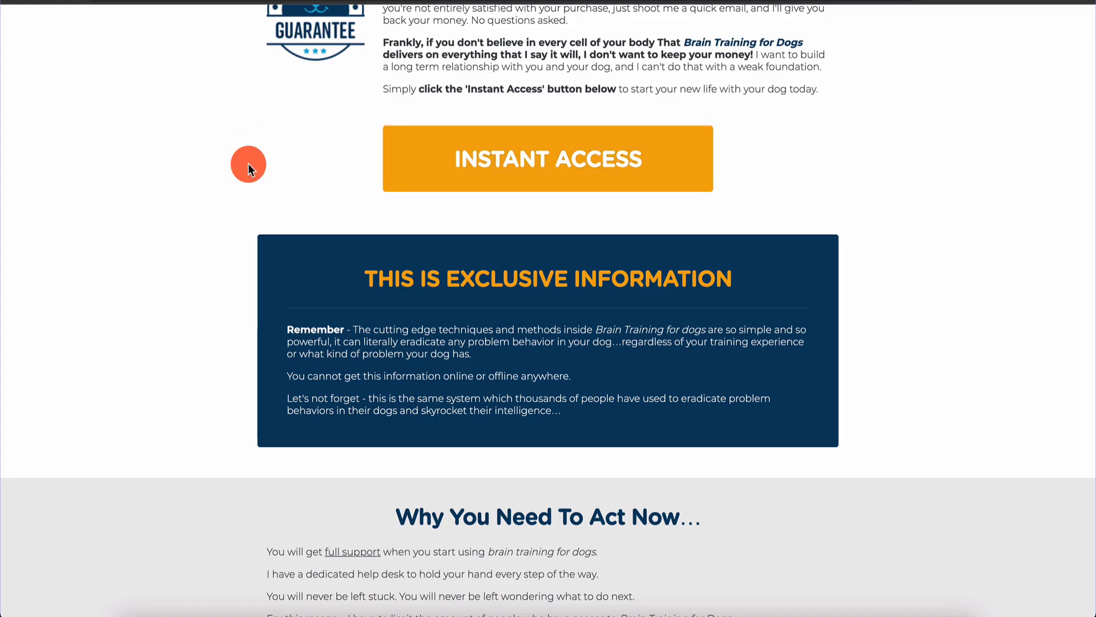
pyautogui.scroll(20, 248, 163)
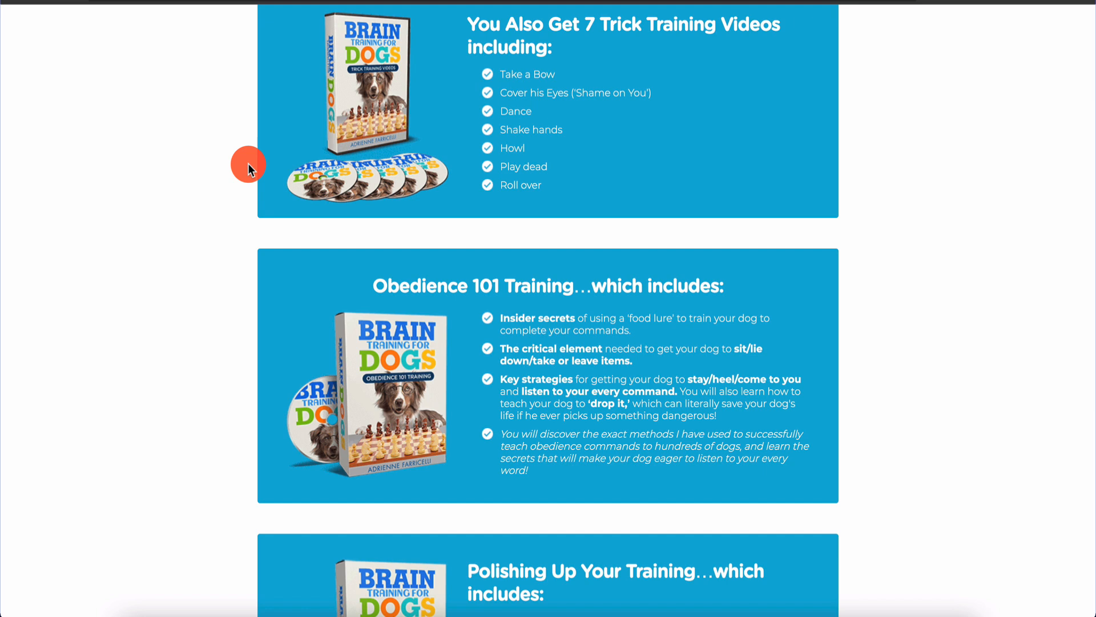
pyautogui.scroll(20, 187, 243)
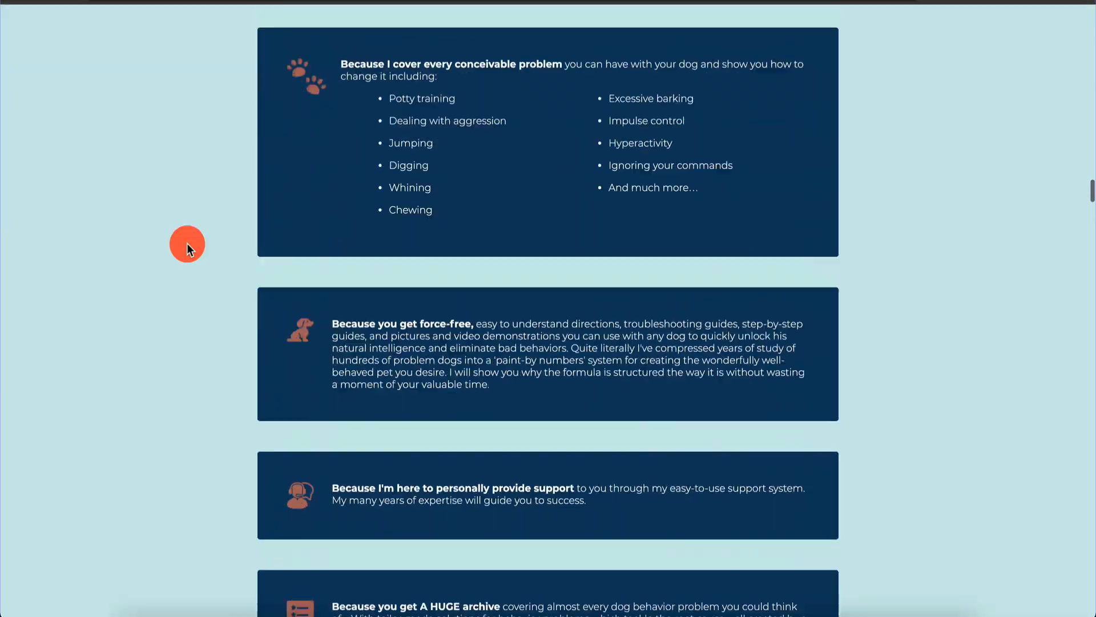
pyautogui.scroll(15, 187, 243)
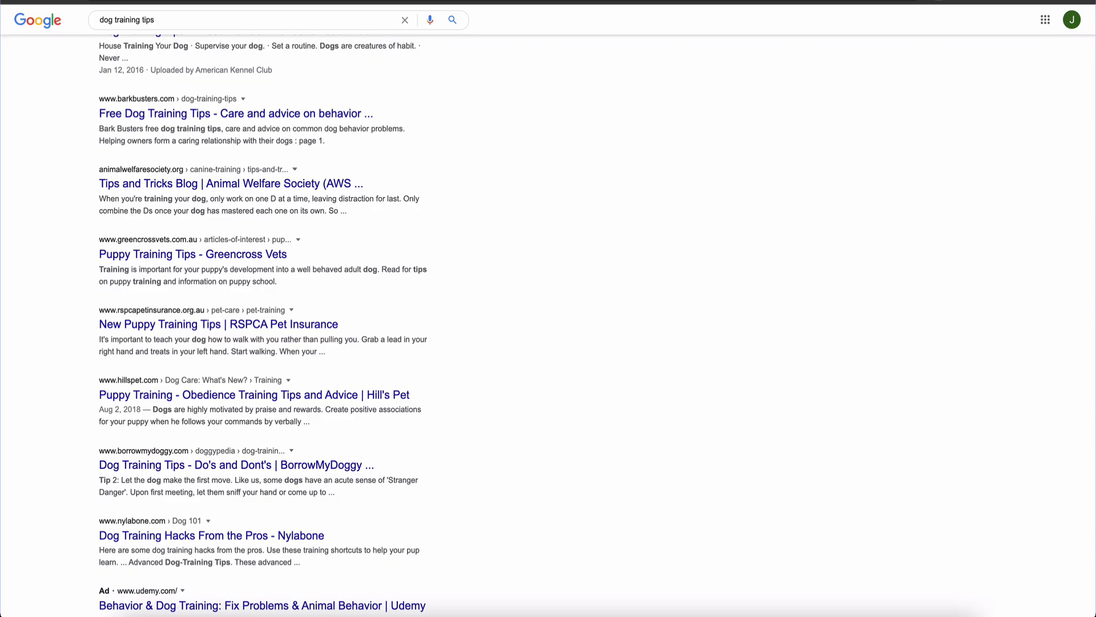
# Rerun the 'dog training tips' Google search and scroll through the first results page
pyautogui.scroll(5, 26, 251)
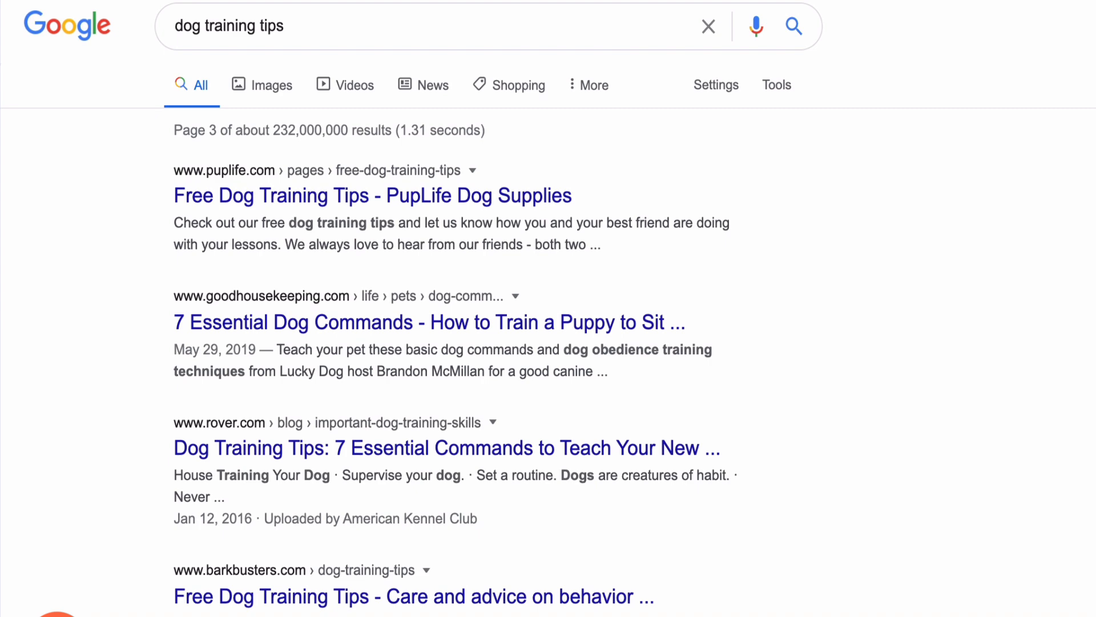
pyautogui.scroll(-7, 461, 326)
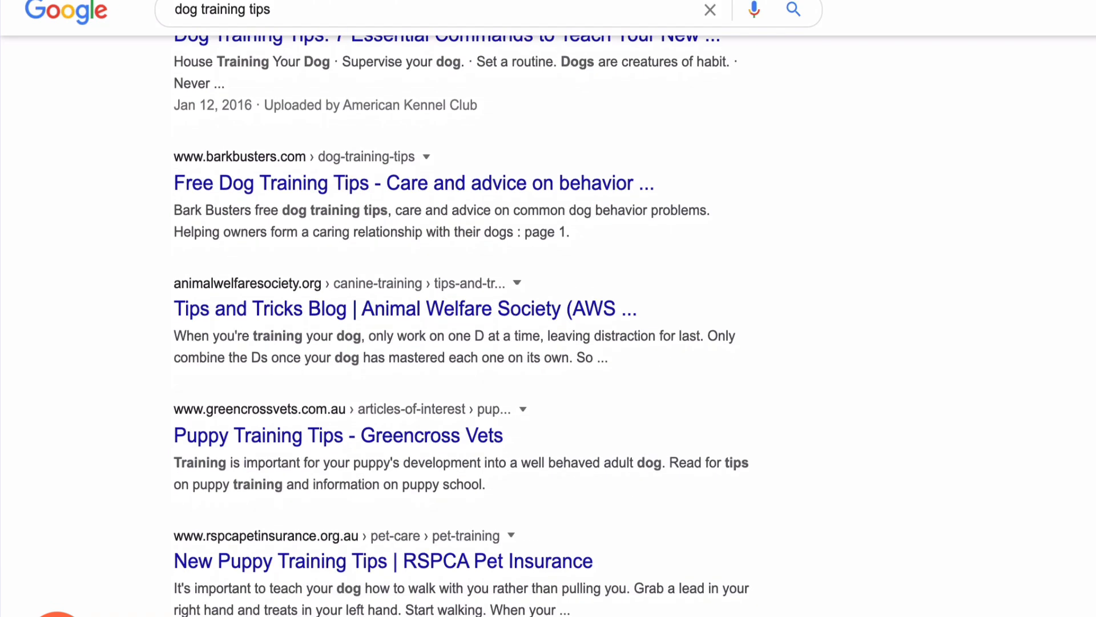
pyautogui.scroll(7, 57, 614)
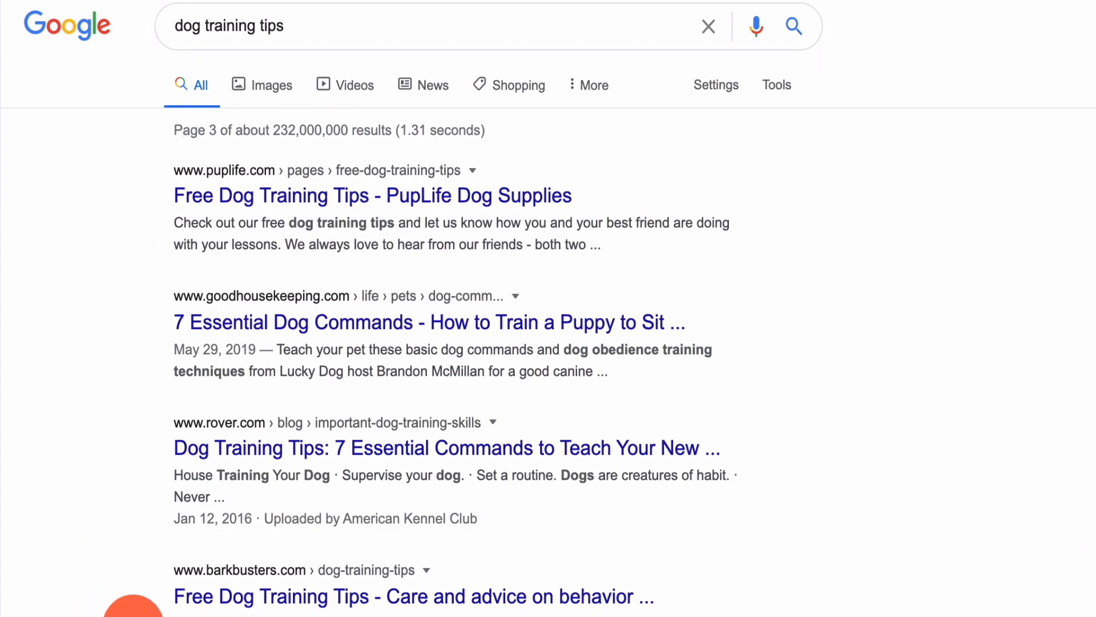
pyautogui.scroll(-10, 133, 611)
pyautogui.scroll(10, 114, 611)
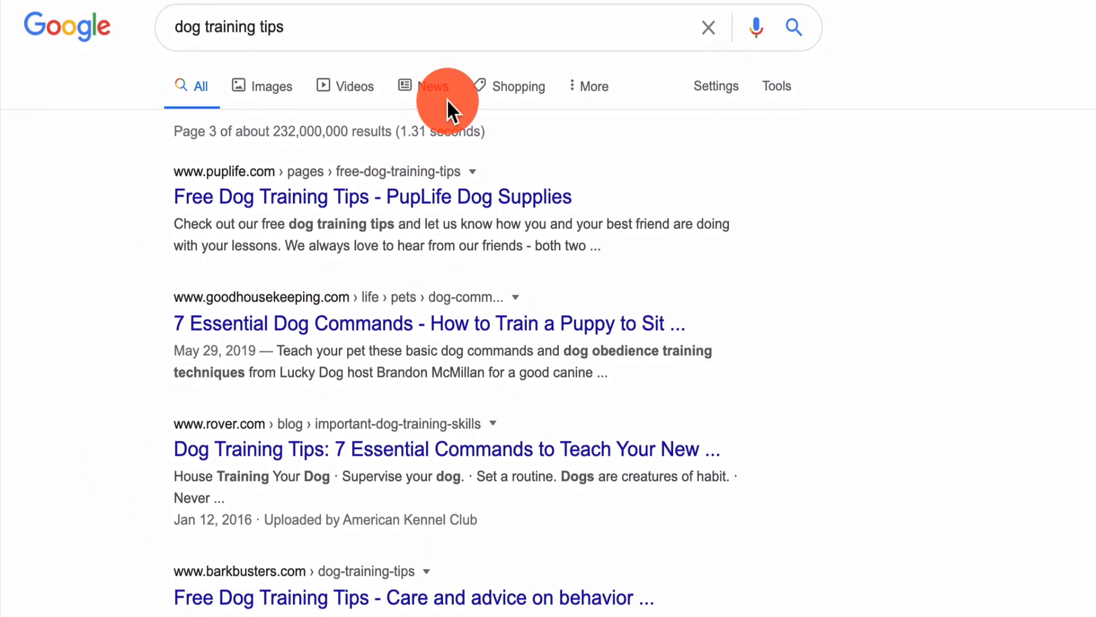
pyautogui.click(504, 37)
pyautogui.press('Return')
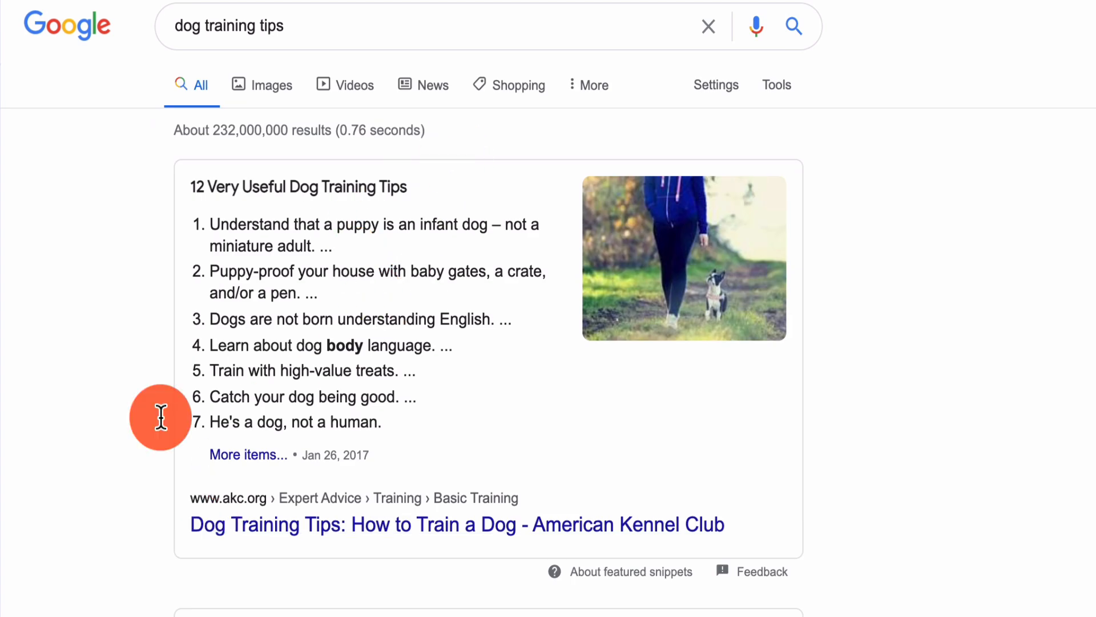
pyautogui.scroll(-10, 52, 510)
pyautogui.scroll(2, 53, 505)
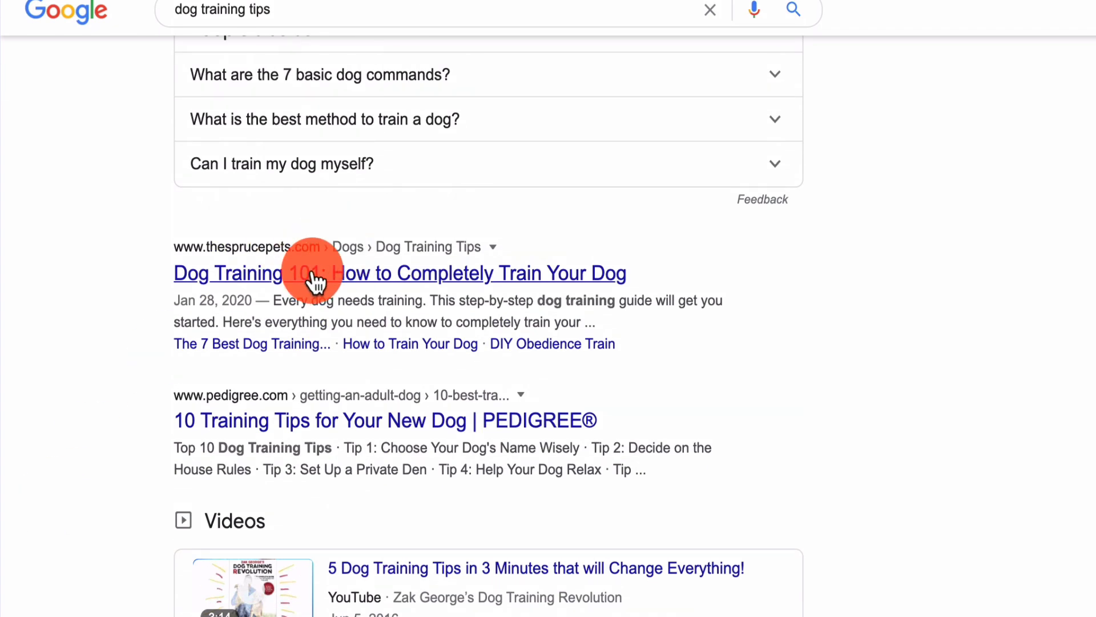
pyautogui.scroll(-9, 151, 552)
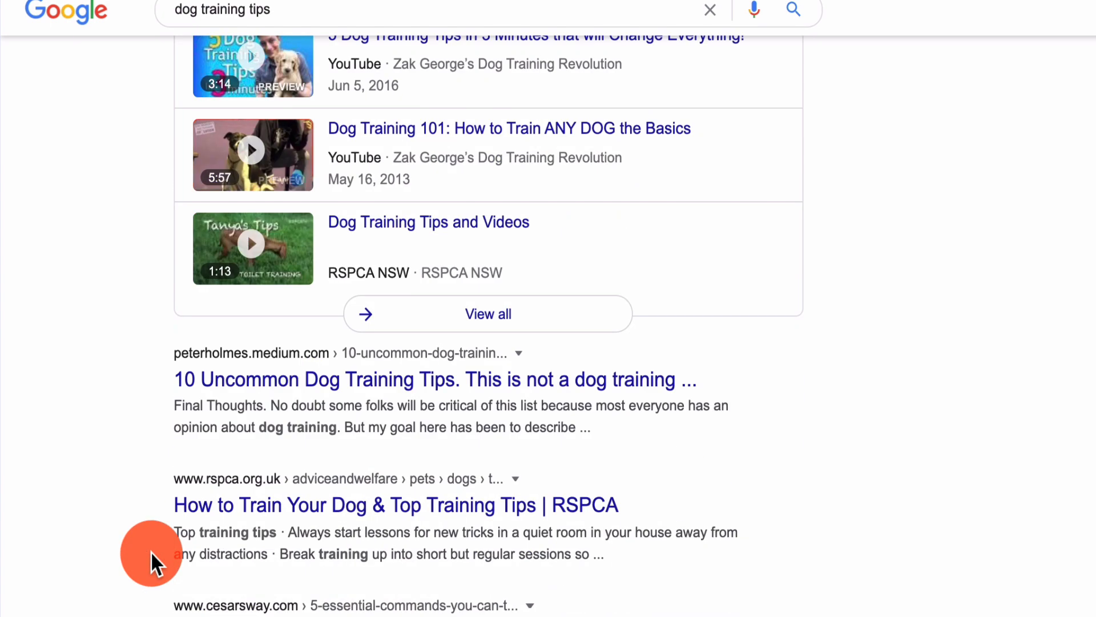
pyautogui.scroll(-10, 151, 552)
pyautogui.scroll(-10, 151, 551)
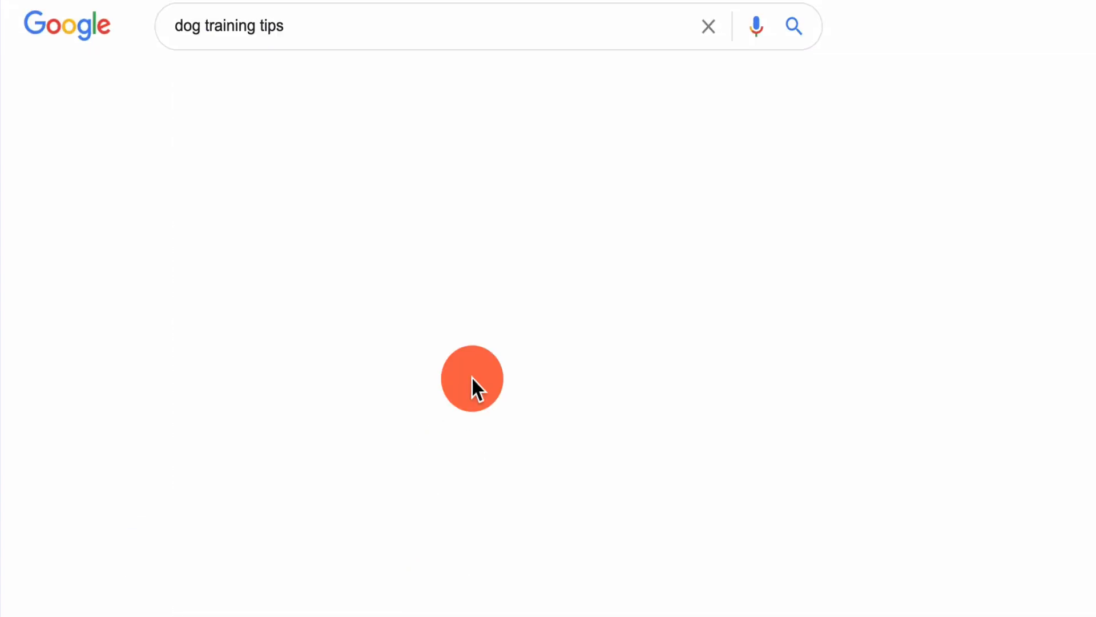
# Scroll through the Pet Stop article down to its Top 20 dog training tips list
pyautogui.scroll(-9, 242, 539)
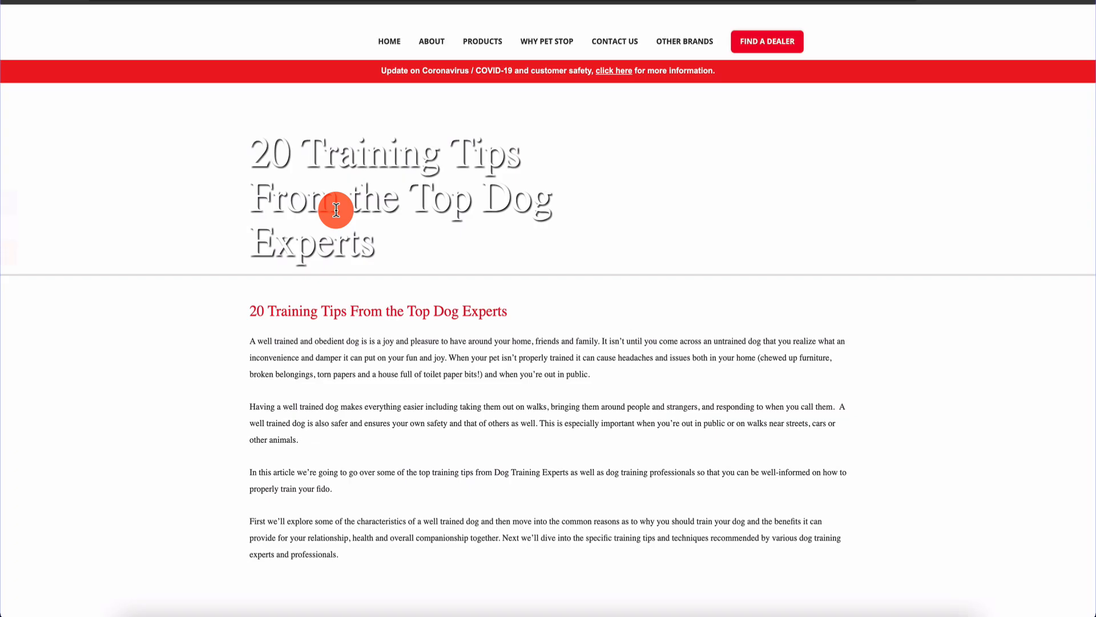
pyautogui.scroll(-10, 149, 390)
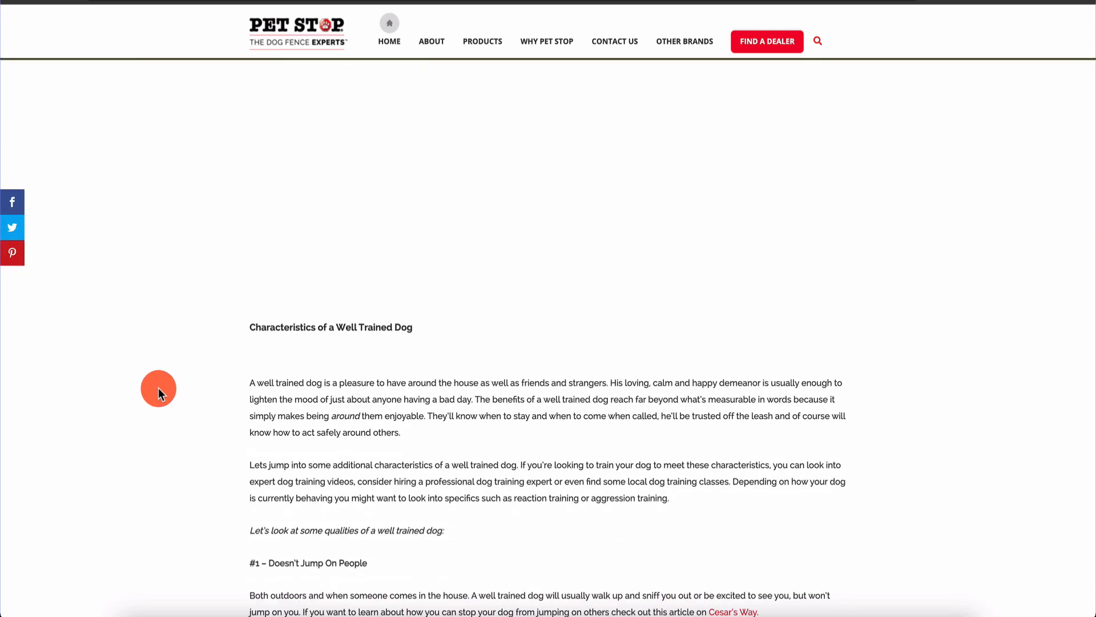
pyautogui.scroll(-5, 293, 269)
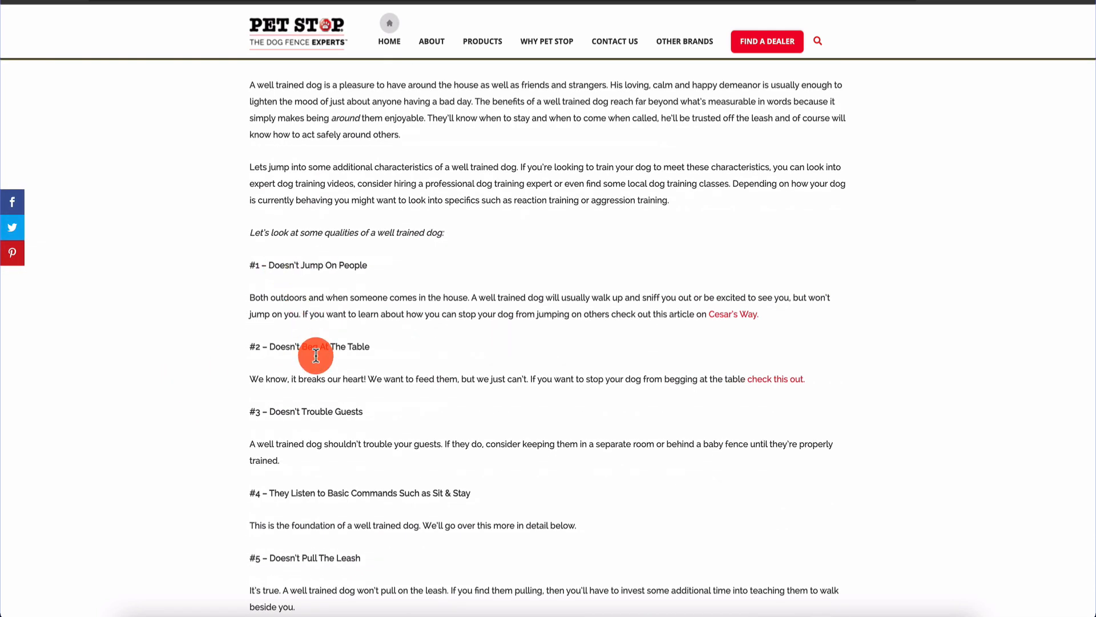
pyautogui.scroll(-1, 256, 398)
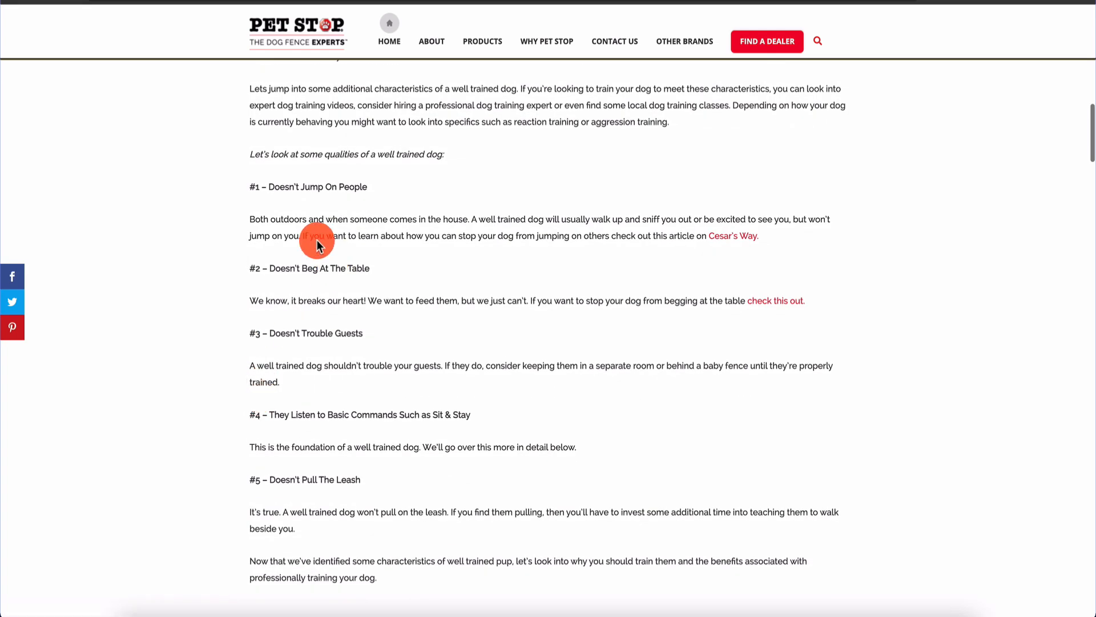
pyautogui.scroll(-10, 274, 339)
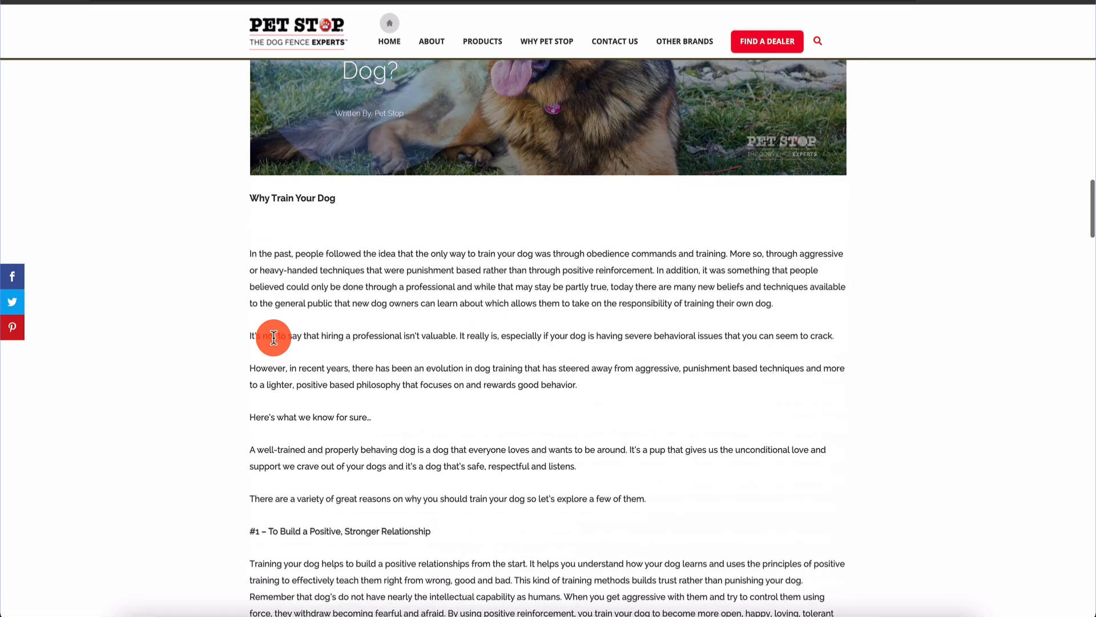
pyautogui.scroll(-10, 273, 338)
pyautogui.scroll(14, 274, 340)
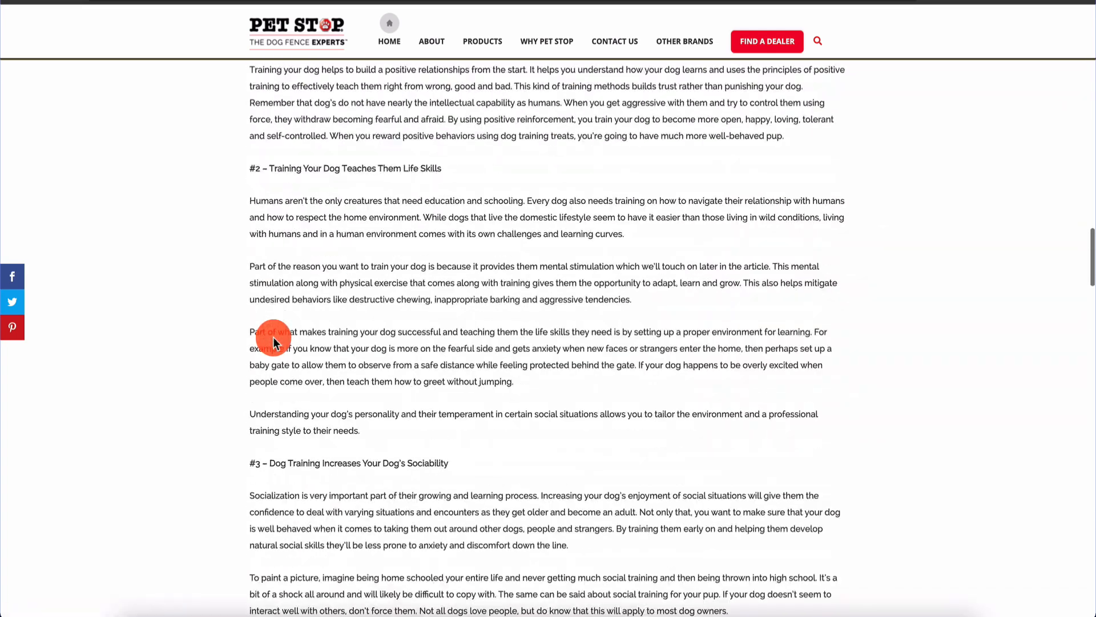
pyautogui.scroll(3, 274, 340)
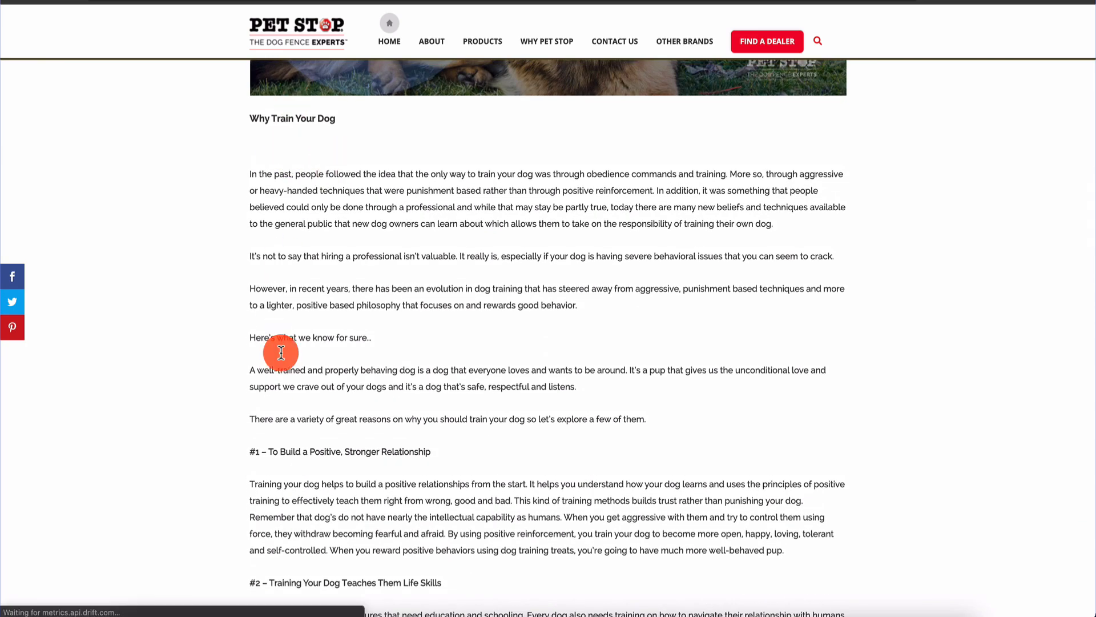
pyautogui.scroll(-3, 240, 337)
pyautogui.scroll(-15, 190, 365)
pyautogui.scroll(4, 190, 365)
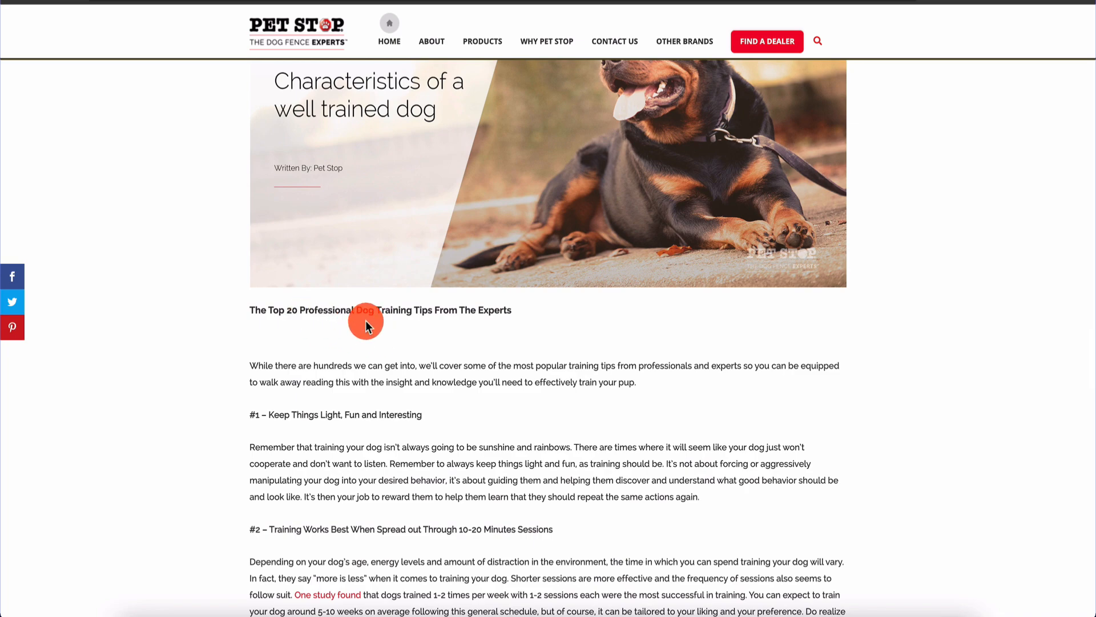
pyautogui.scroll(-4, 365, 320)
pyautogui.scroll(2, 366, 320)
pyautogui.scroll(-15, 342, 278)
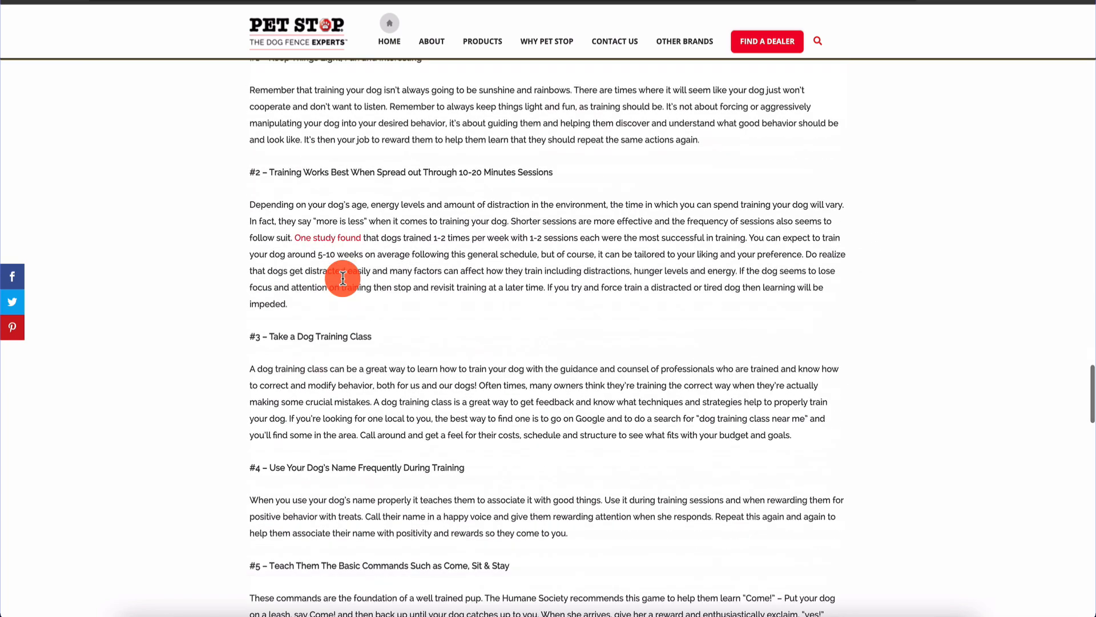
pyautogui.scroll(-10, 343, 278)
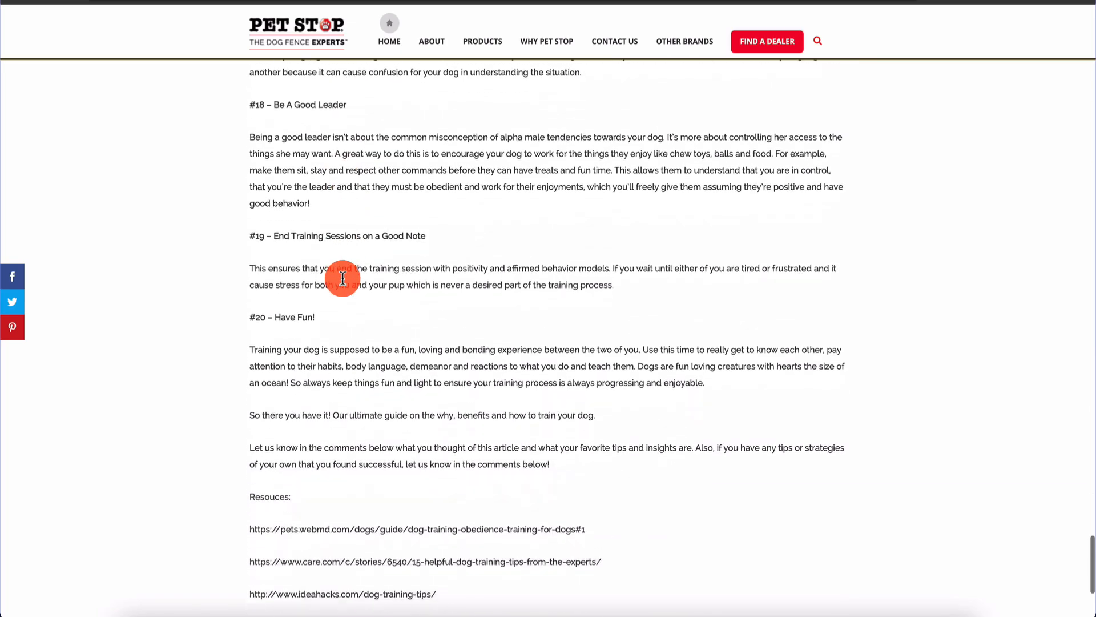
pyautogui.scroll(20, 342, 278)
pyautogui.scroll(10, 342, 278)
pyautogui.scroll(-3, 342, 274)
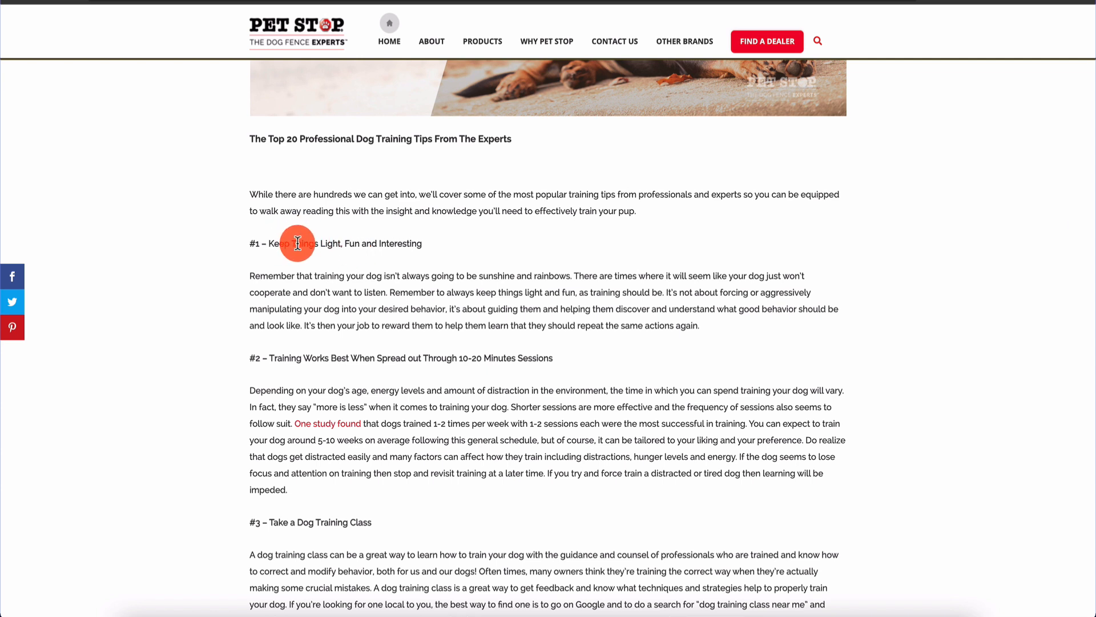
# Scrape all headings similar to the first tip heading with Scraper
pyautogui.moveTo(264, 244); pyautogui.dragTo(421, 245)
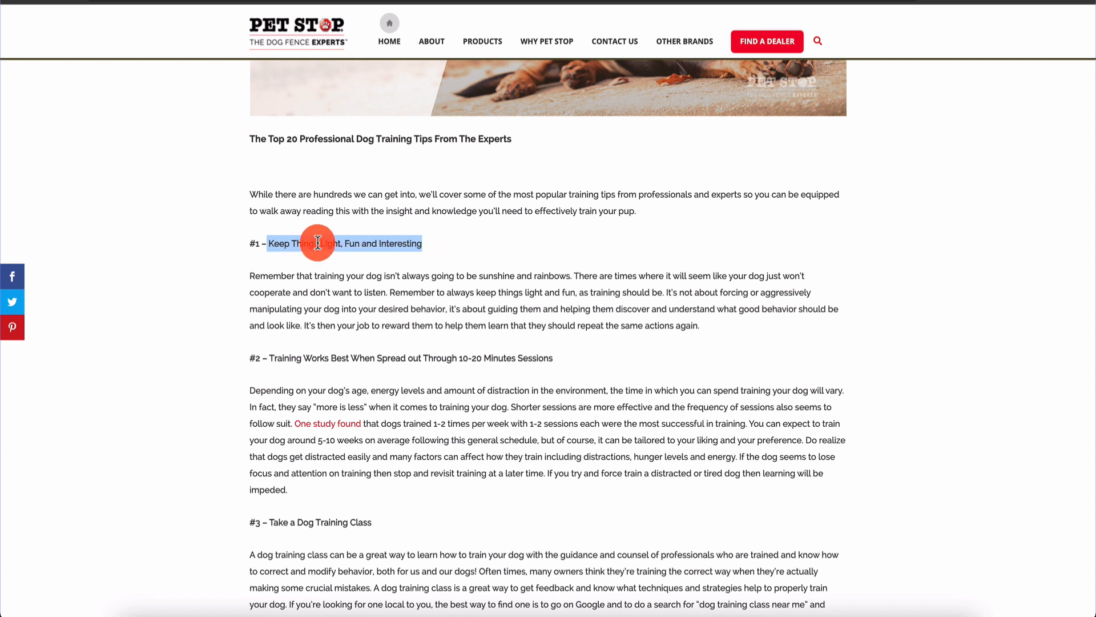
pyautogui.click(278, 242)
pyautogui.rightClick(281, 246)
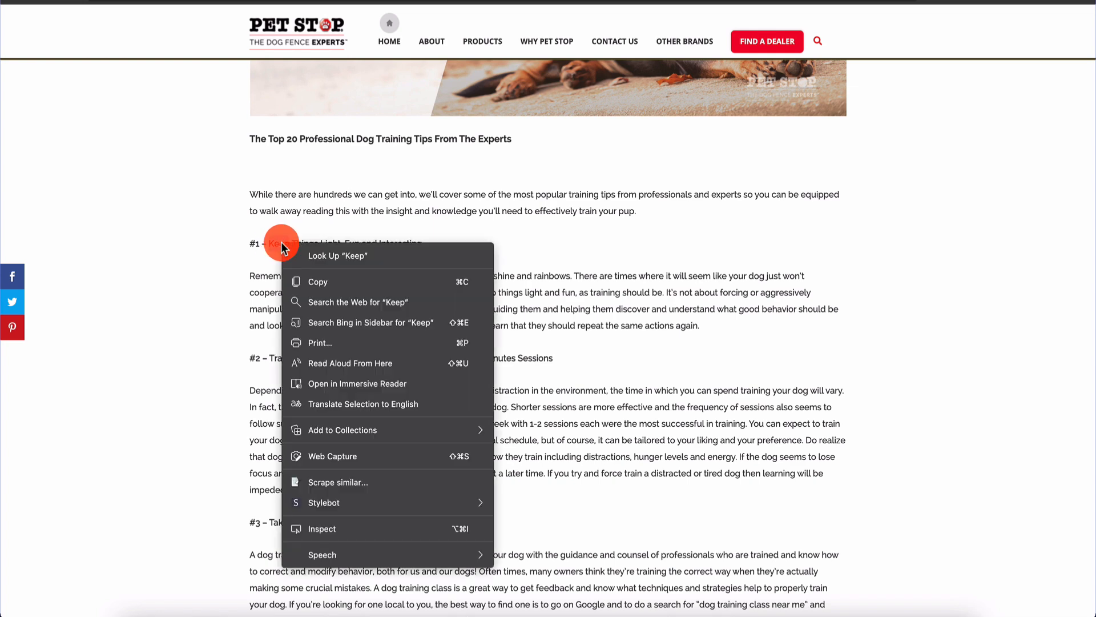
pyautogui.click(352, 485)
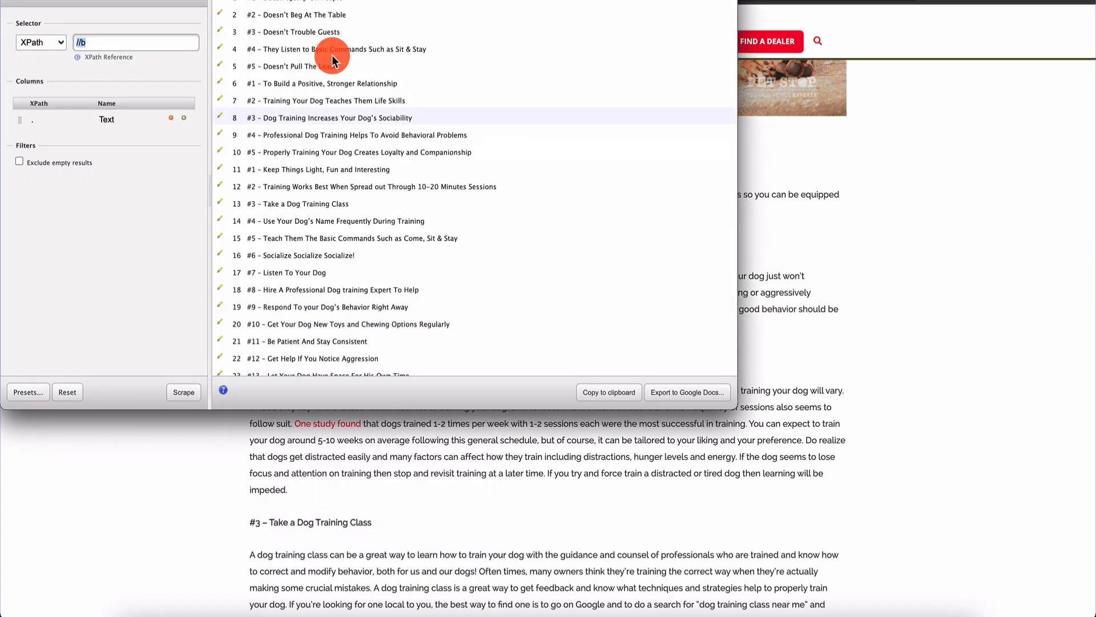
# Review the scraped tip headings and copy them all to the clipboard
pyautogui.scroll(-3, 318, 194)
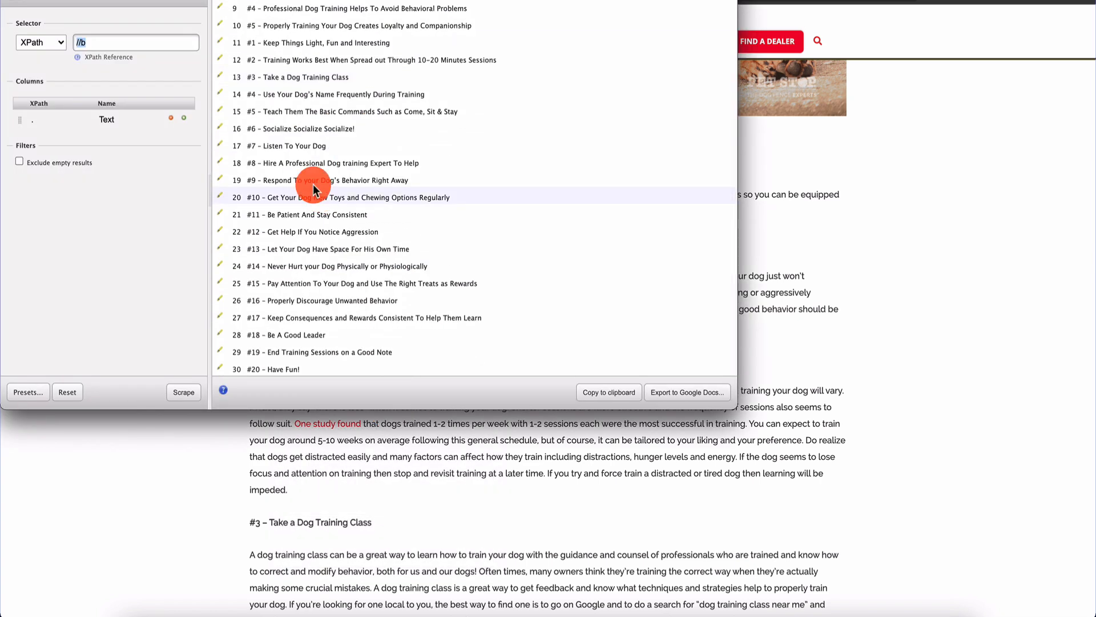
pyautogui.scroll(3, 296, 89)
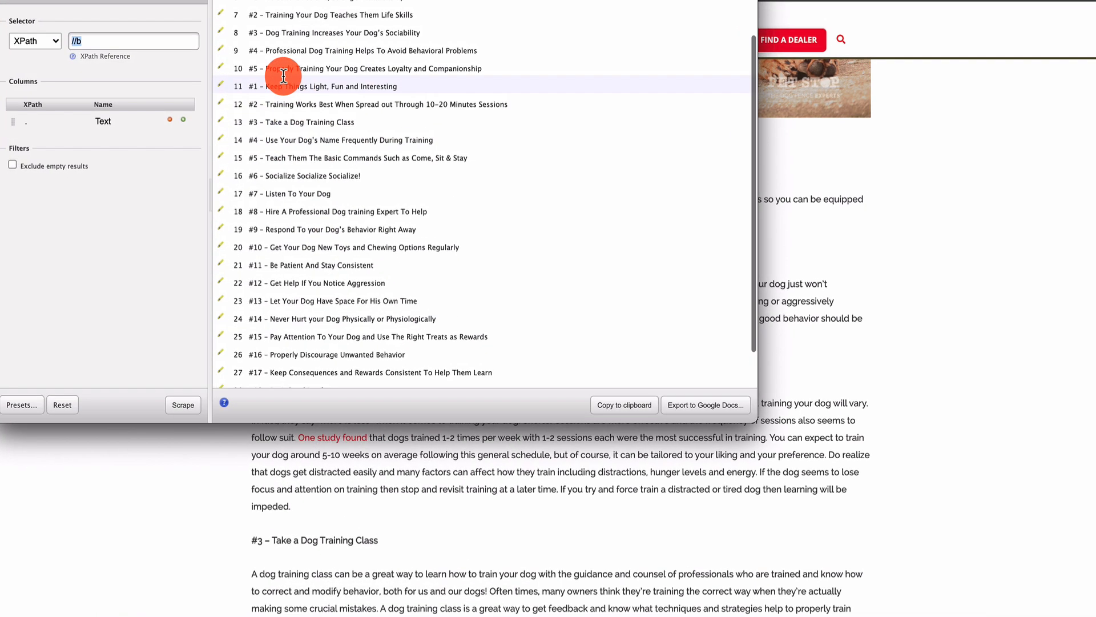
pyautogui.scroll(-5, 379, 240)
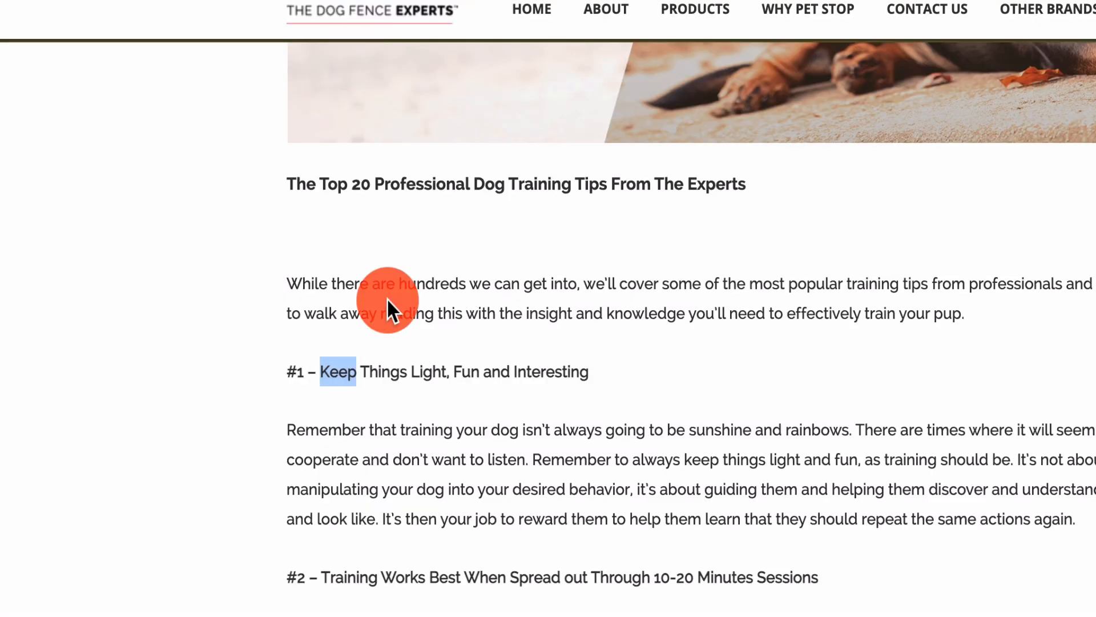
pyautogui.moveTo(386, 310); pyautogui.dragTo(381, 373)
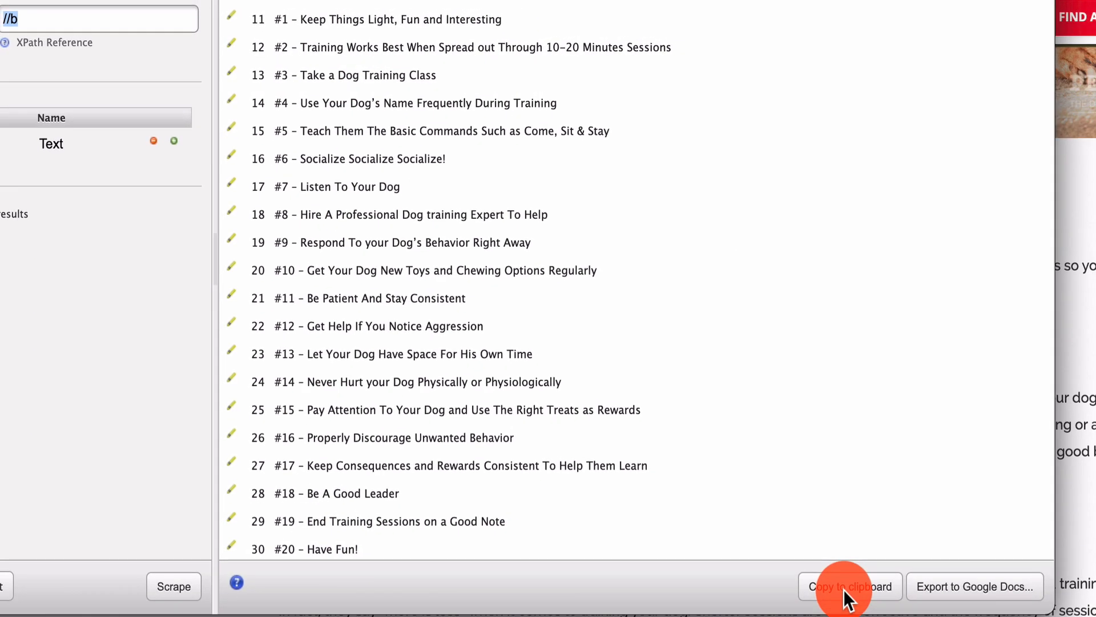
pyautogui.click(844, 589)
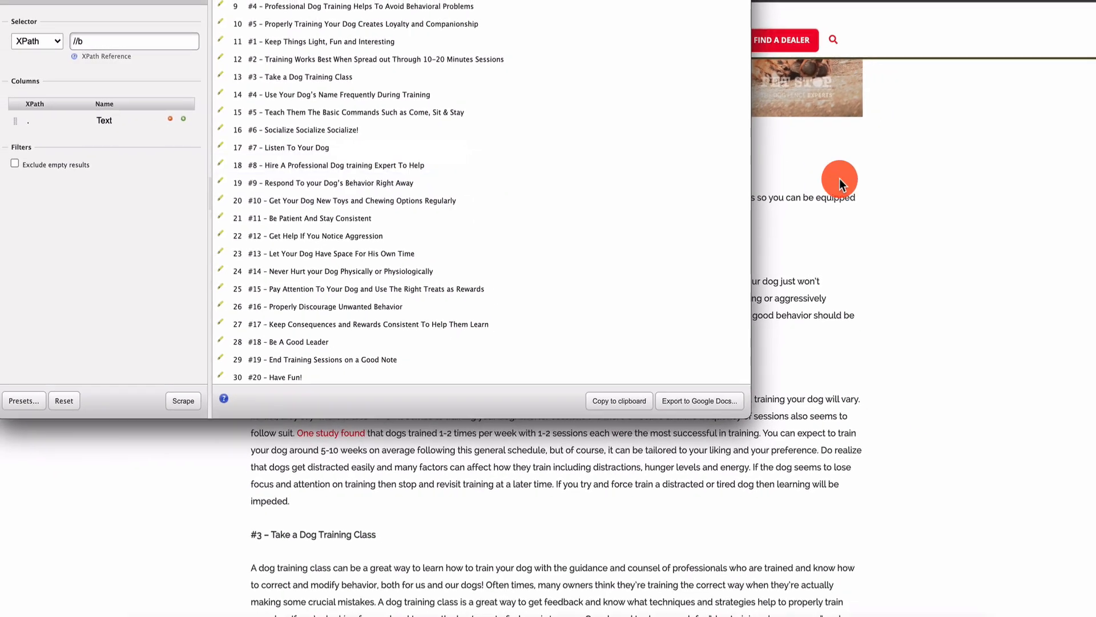
pyautogui.click(839, 179)
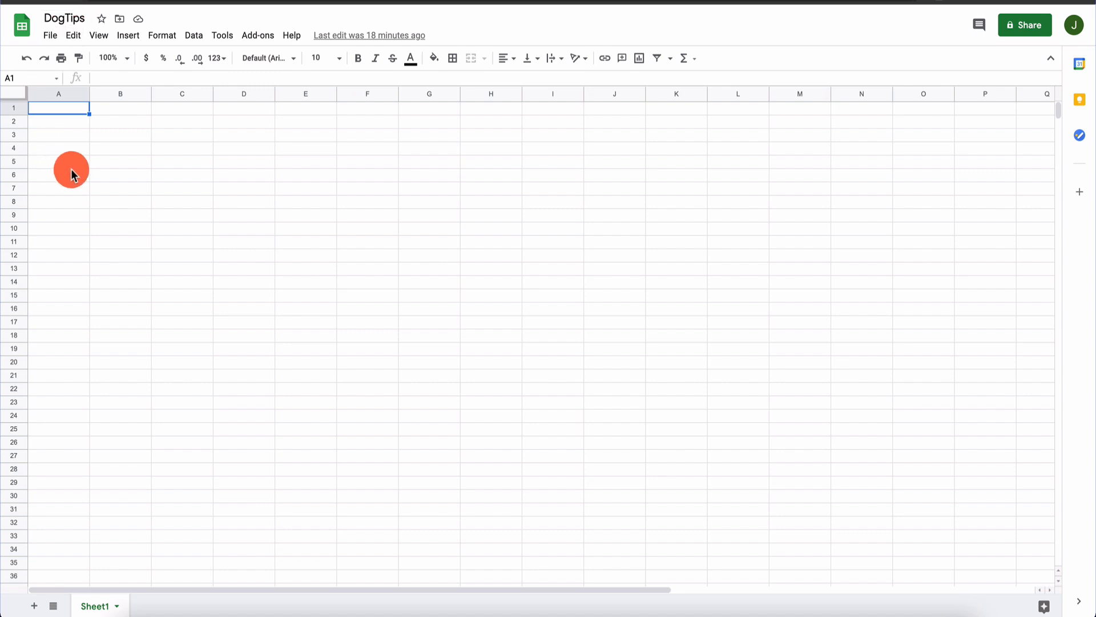
# Paste the scraped tips into the DogTips sheet and delete the unwanted rows 1–11
pyautogui.write('Text #1 – Doesn’t Jump On People #2 – Doesn’t Beg At The Table #3 – Doesn’t Trouble Guests #4 – They Listen to Basic Commands Such as Sit & Stay #5 – Doesn’t Pull The Leash #1 – To Build a Positive, Stronger Relationship #2 – Training Your Dog Teaches Them Life Skills #3 – Dog Training Increases Your Dog’s Sociability #4 – Professional Dog Training Helps To Avoid Behavioral Problems #5 – Properly Training Your Dog Creates Loyalty and Companionship #1 – Keep Things Light, Fun and Interesting #2 – Training Works Best When Spread out Through 10-20 Minutes Sessions #3 – Take a Dog Training Class #4 – Use Your Dog’s Name Frequently During Training #5 – Teach Them The Basic Commands Such as Come, Sit & Stay #6 – Socialize Socialize Socialize! #7 – Listen To Your Dog #8 – Hire A Professional Dog training Expert To Help #9 – Respond To your Dog’s Behavior Right Away #10 – Get Your Dog New Toys and Chewing Options Regularly #11 – Be Patient And Stay Consistent #12 – Get Help If You Notice Aggression #13 – Let Your Dog Have Space For His Own Time #14 – Never Hurt your Dog Physically or Physiologically #15 – Pay Attention To Your Dog and Use The Right Treats as Rewards #16 – Properly Discourage Unwanted Behavior #17 – Keep Consequences and Rewards Consistent To Help Them Learn #18 – Be A Good Leader #19 – End Training Sessions on a Good Note #20 – Have Fun!')
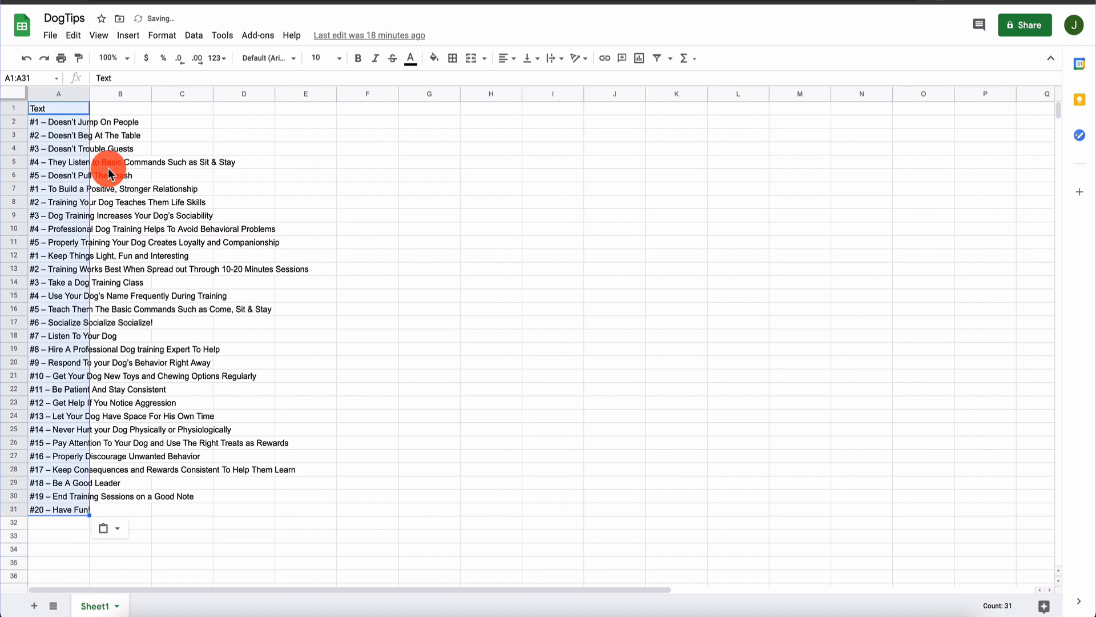
pyautogui.click(61, 150)
pyautogui.click(18, 108)
pyautogui.moveTo(17, 108); pyautogui.dragTo(17, 239)
pyautogui.rightClick(18, 238)
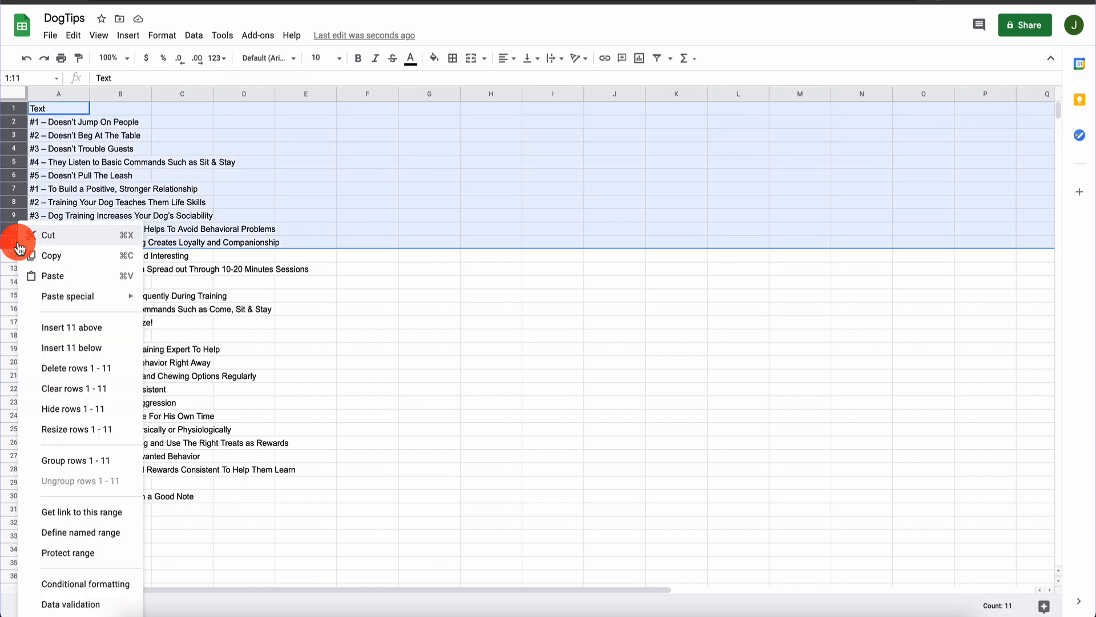
pyautogui.click(72, 368)
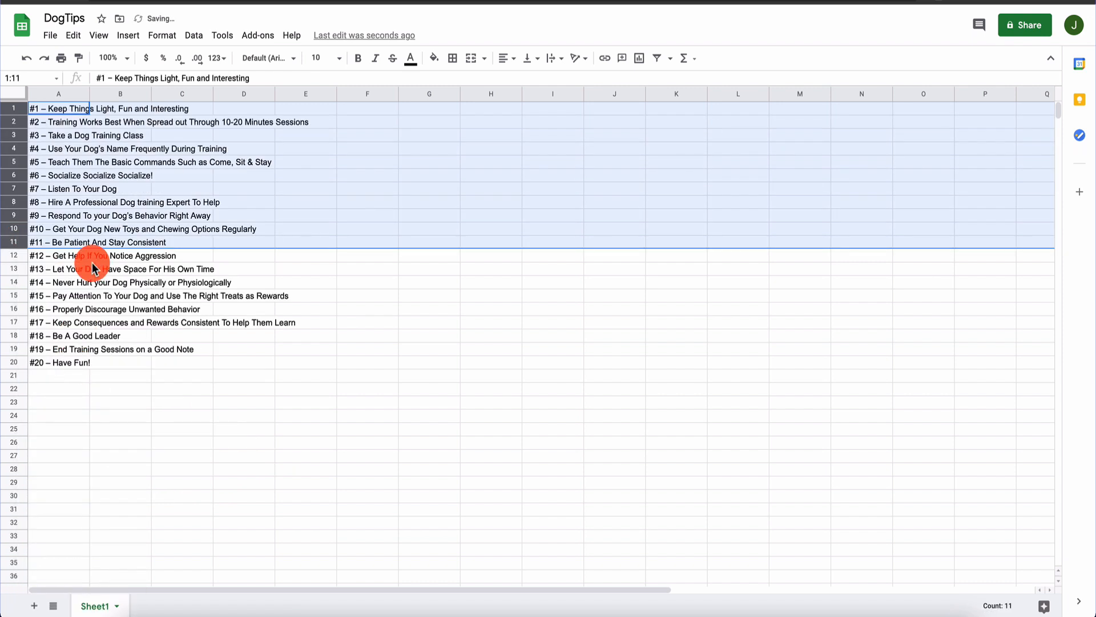
pyautogui.click(93, 149)
# Insert a 'Tip' header row above the tips and auto-fit column A's width
pyautogui.click(13, 102)
pyautogui.rightClick(13, 103)
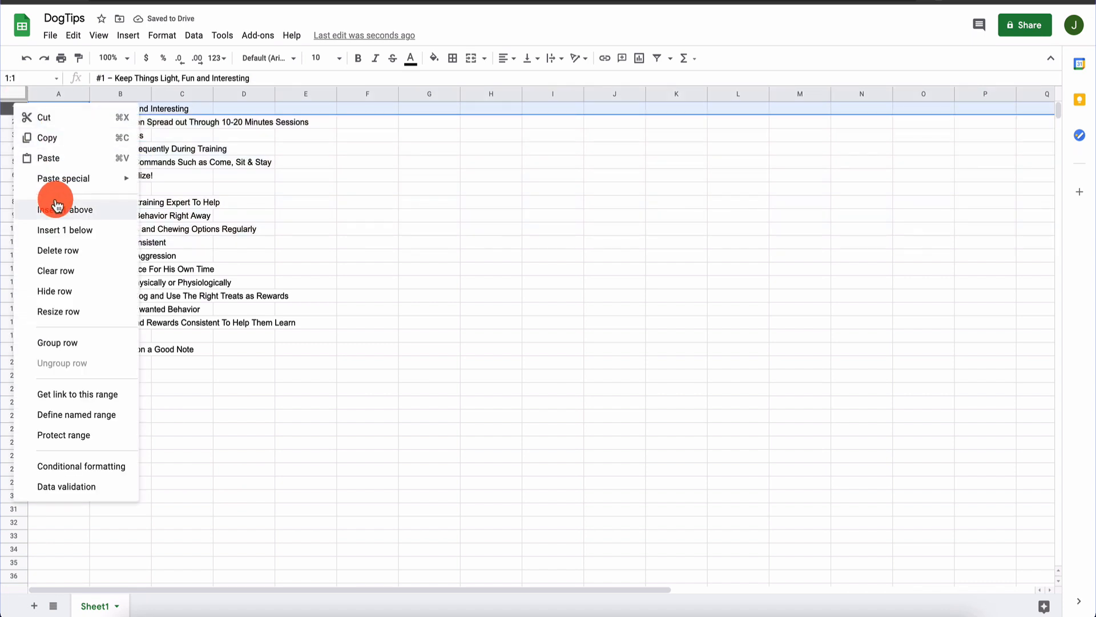
pyautogui.click(58, 210)
pyautogui.click(65, 108)
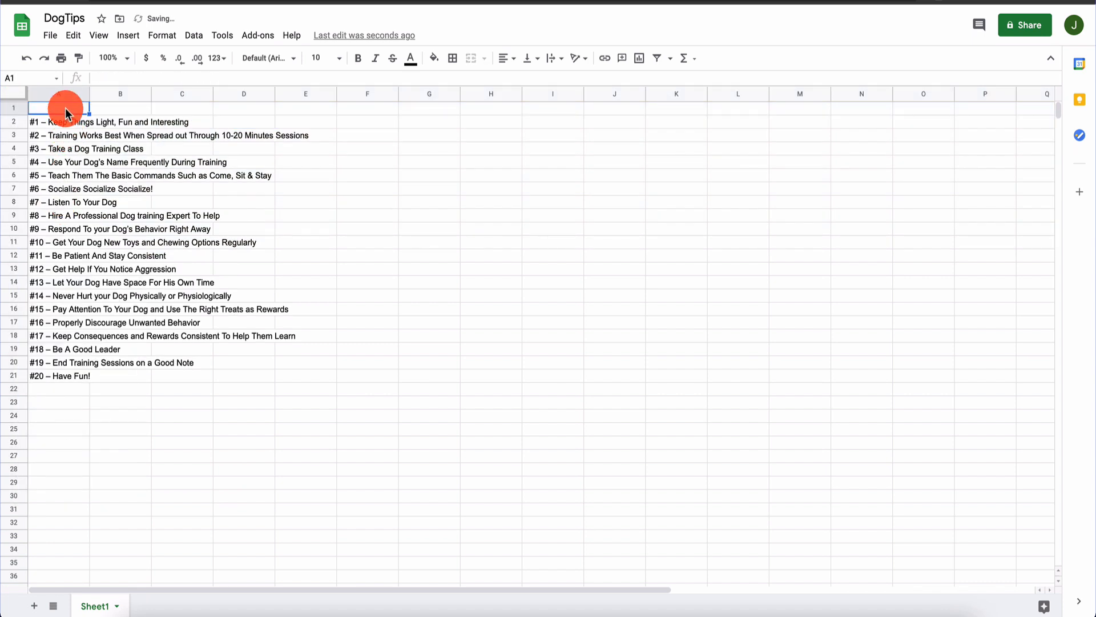
pyautogui.write('Tip')
pyautogui.press('Return')
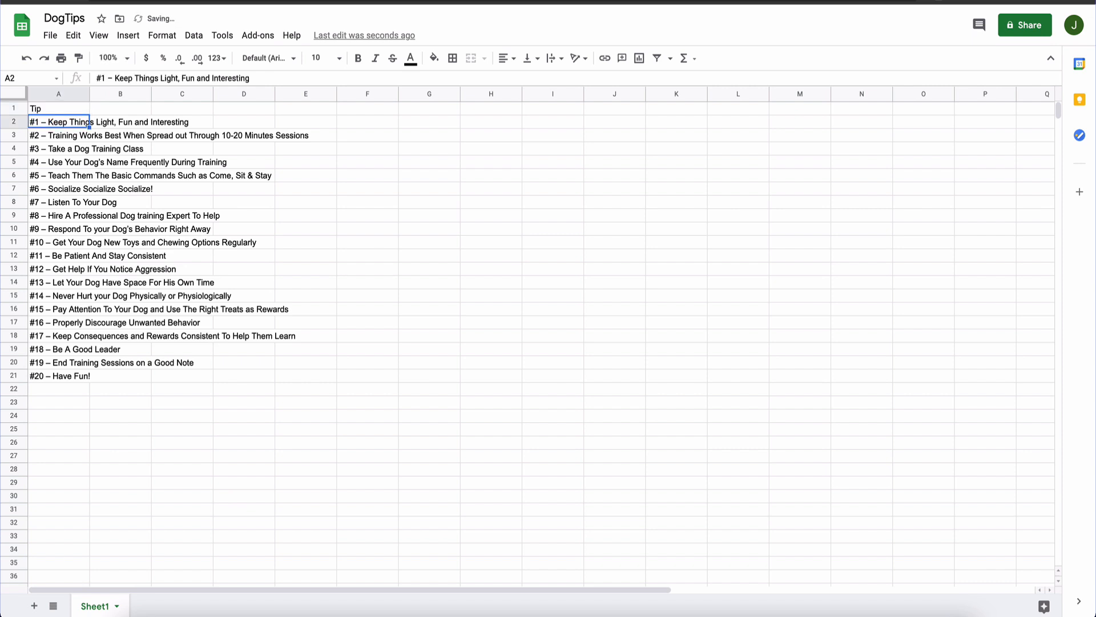
pyautogui.doubleClick(90, 93)
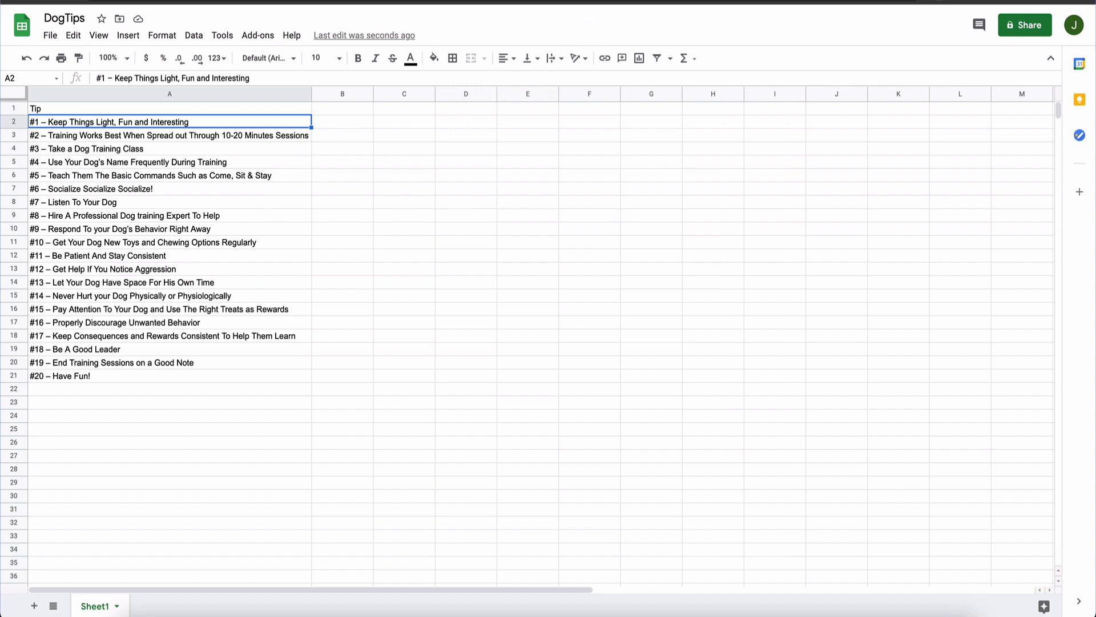
pyautogui.click(174, 0)
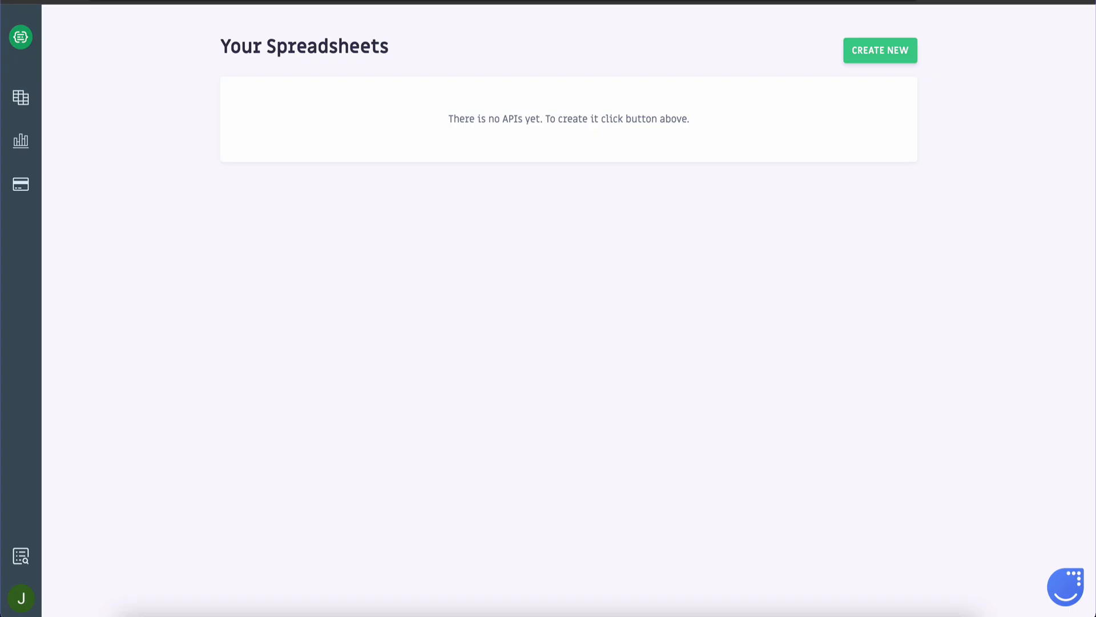
# Create a new SheetDB API from the DogTips spreadsheet URL
pyautogui.click(894, 58)
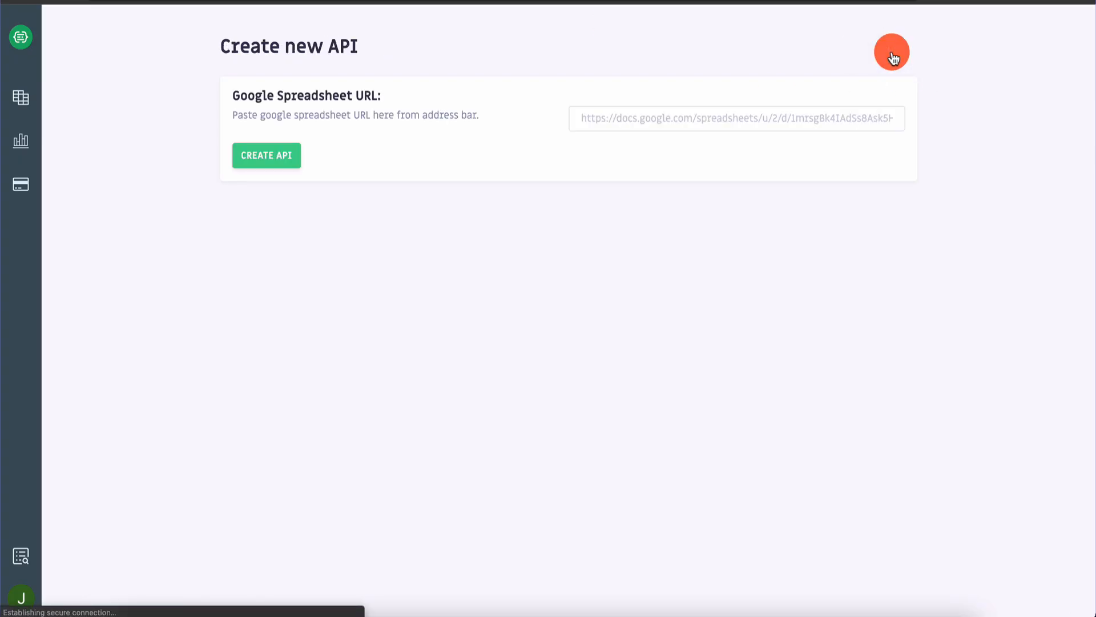
pyautogui.click(722, 113)
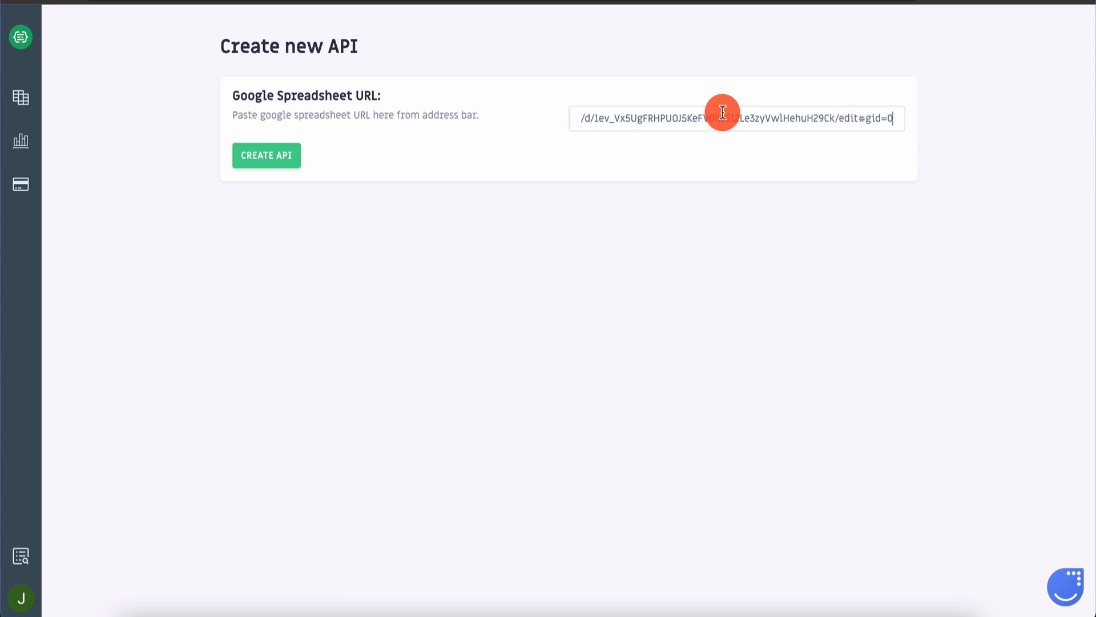
pyautogui.click(287, 156)
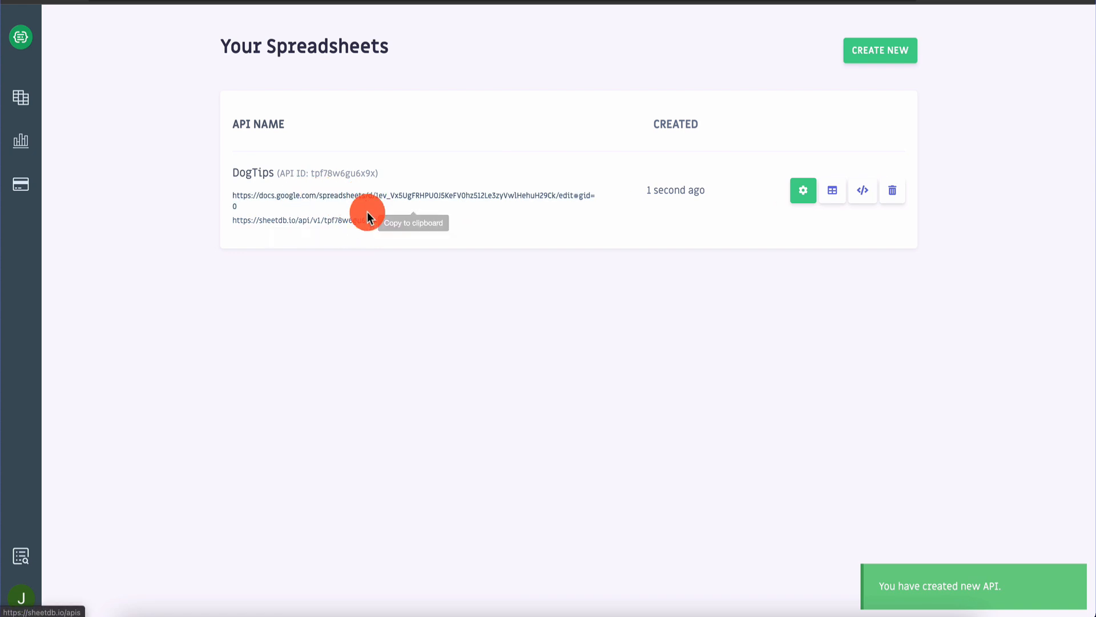
# Load the new API's endpoint URL in a tab to check the tips JSON
pyautogui.click(313, 221)
pyautogui.hotkey('ctrl', 't')
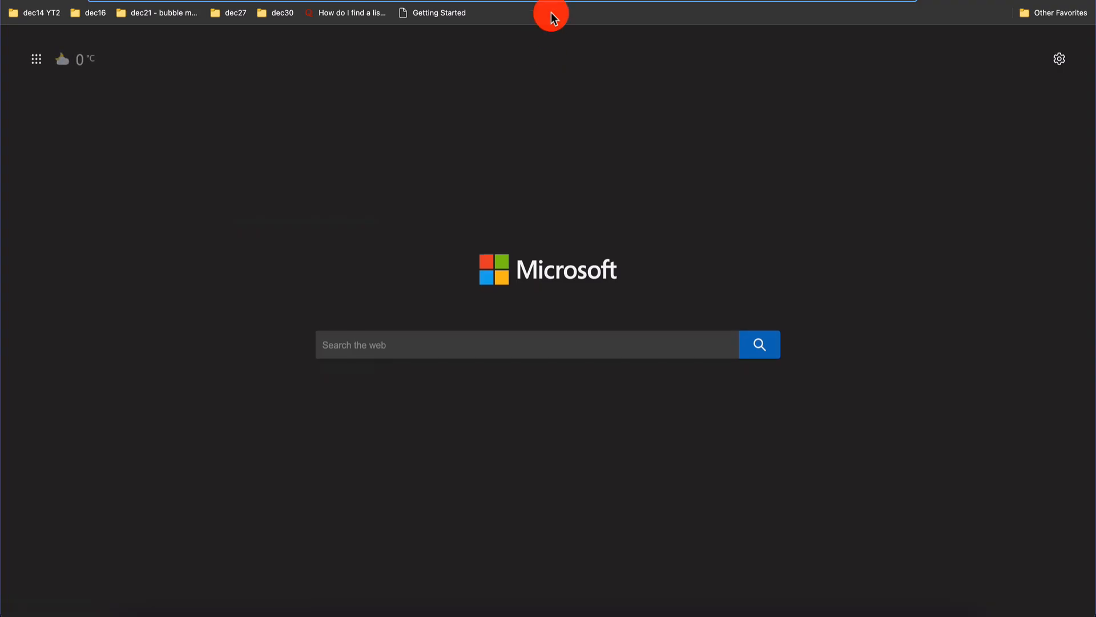
pyautogui.press('Return')
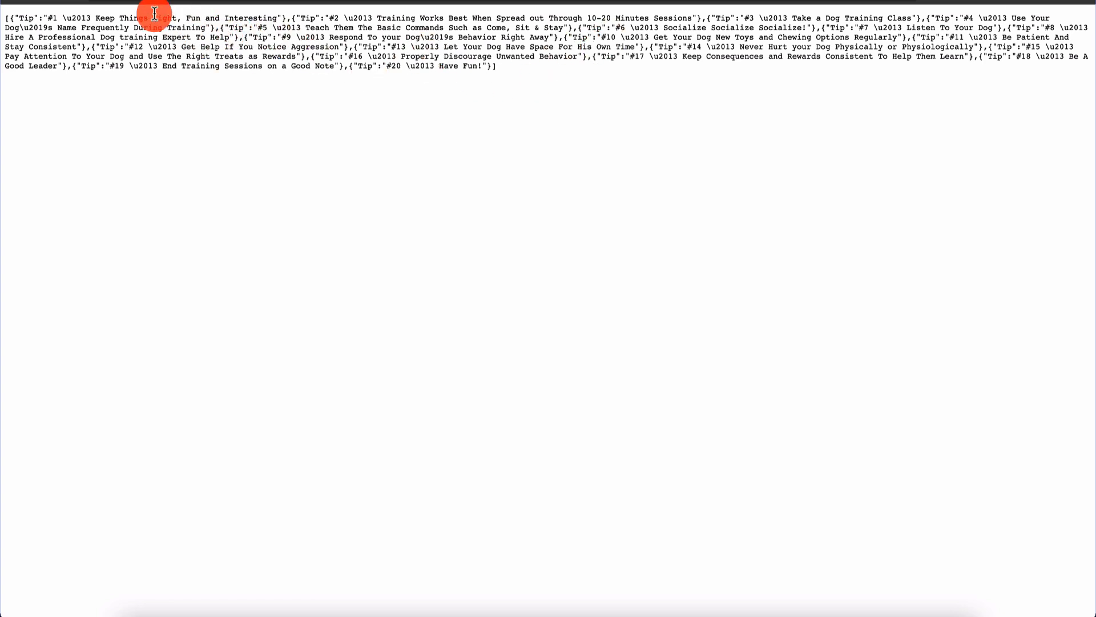
pyautogui.press('super+w')
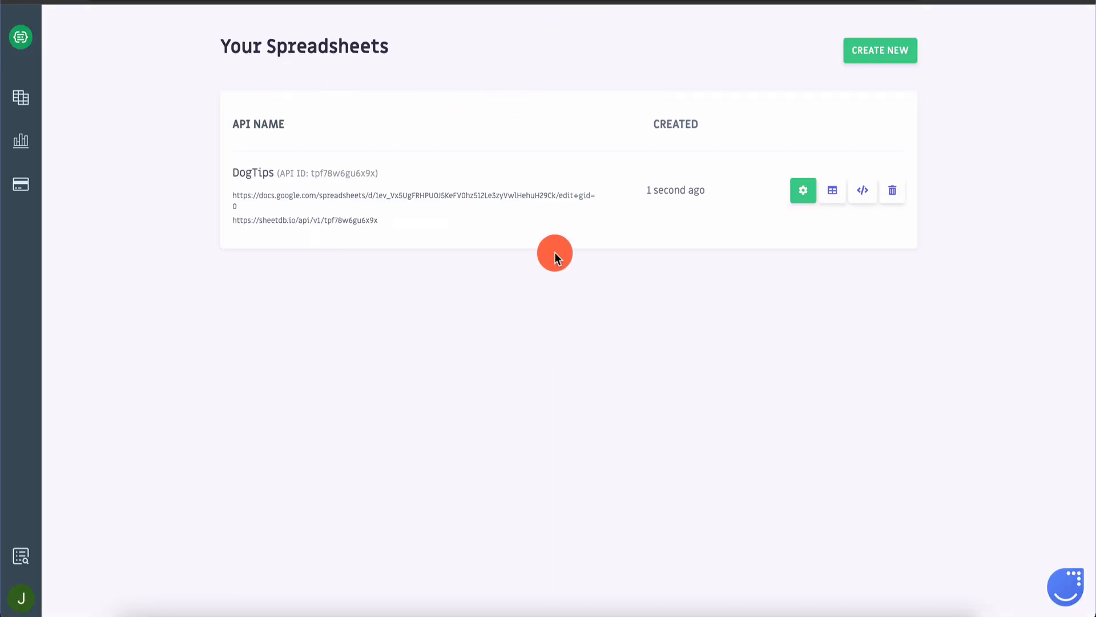
pyautogui.click(86, 2)
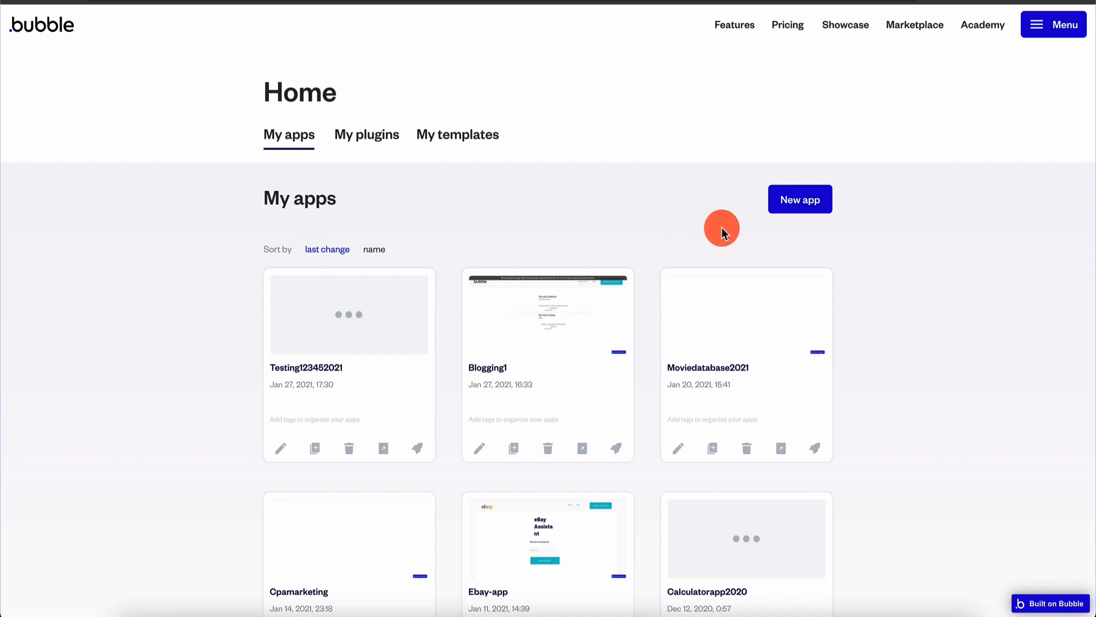
# Create a new Bubble app and open its index page in the editor
pyautogui.click(795, 200)
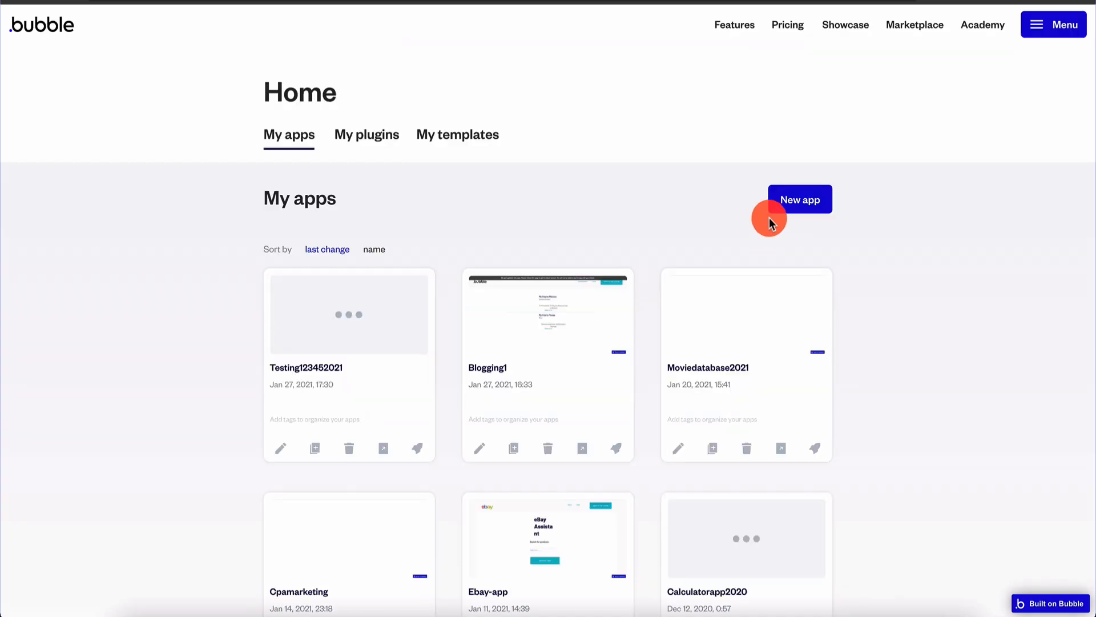
pyautogui.click(770, 212)
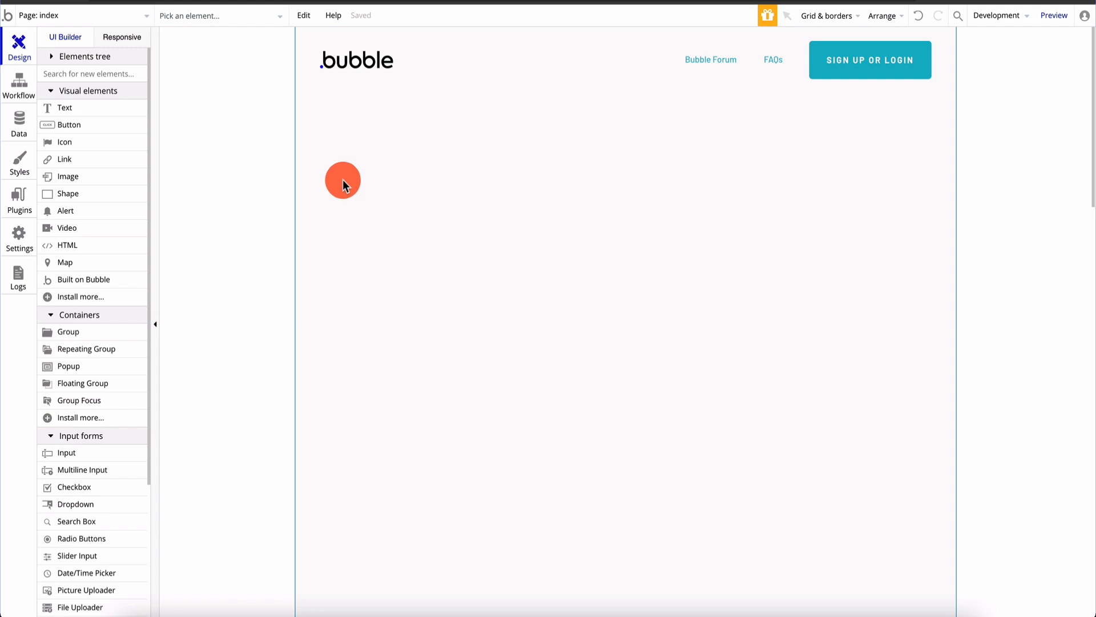
# Add a 'What's your dog's breed:' text label with an input box aligned to its right
pyautogui.moveTo(90, 113)
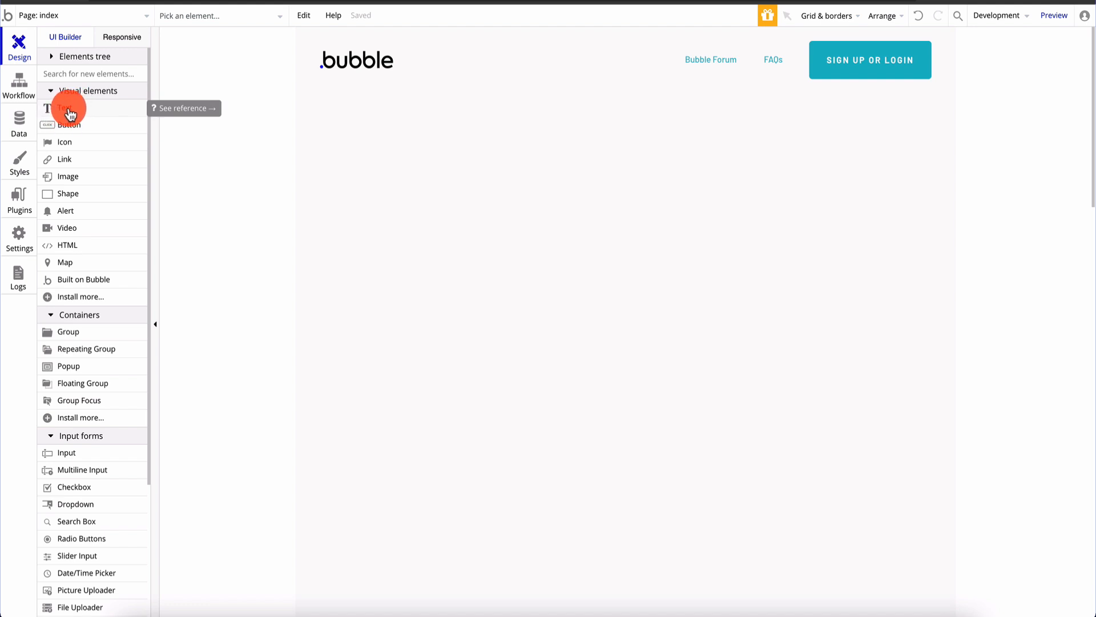
pyautogui.moveTo(73, 113); pyautogui.dragTo(499, 191)
pyautogui.moveTo(86, 457); pyautogui.dragTo(628, 172)
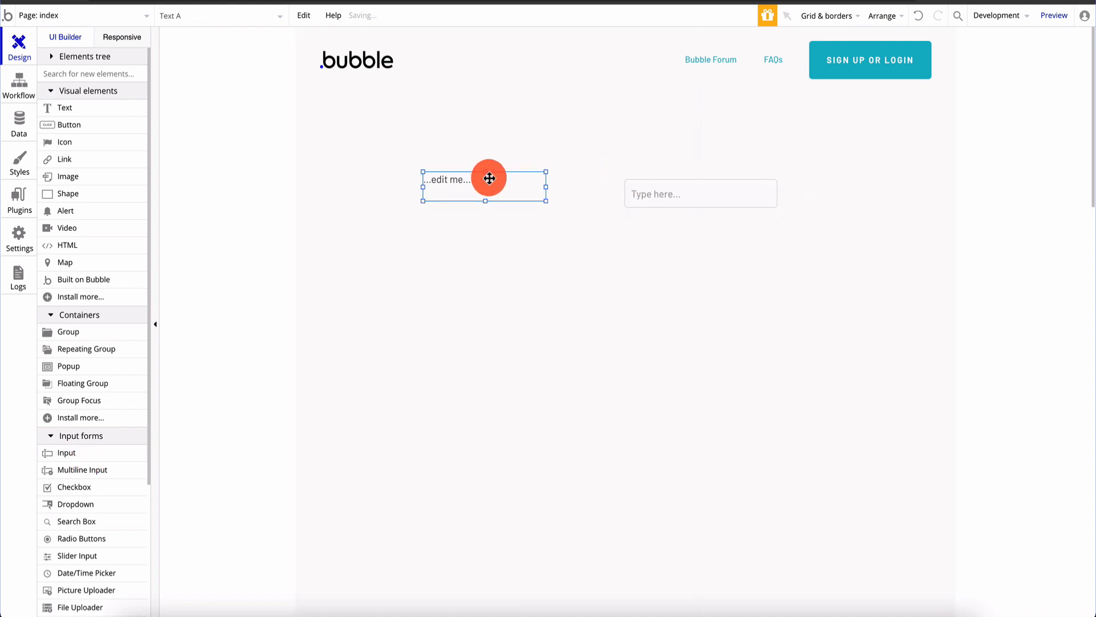
pyautogui.moveTo(692, 184); pyautogui.dragTo(678, 177)
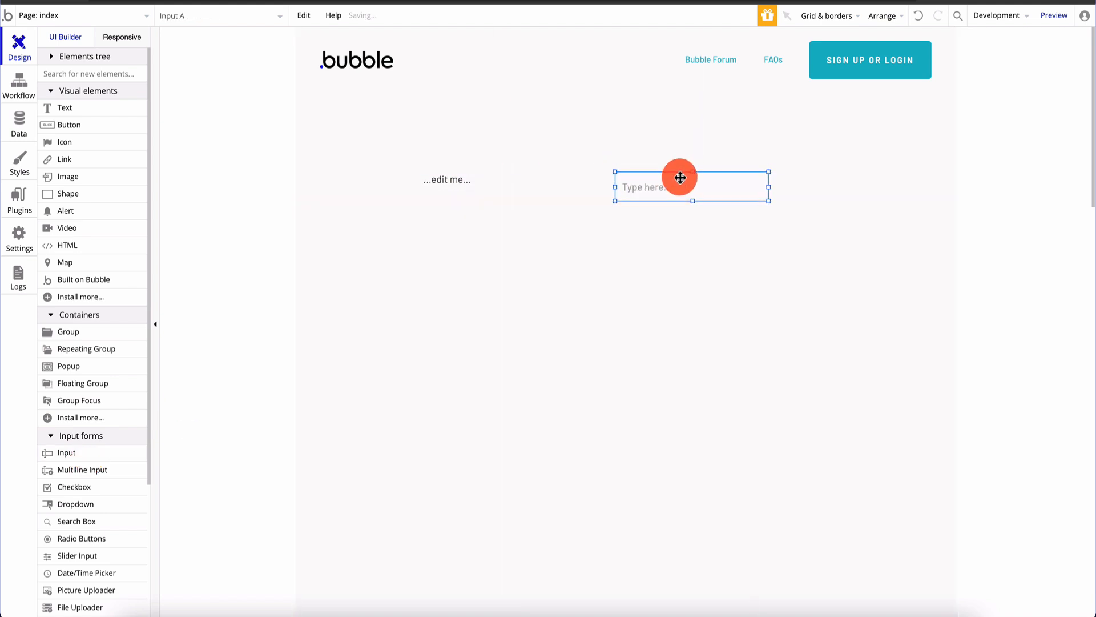
pyautogui.click(505, 182)
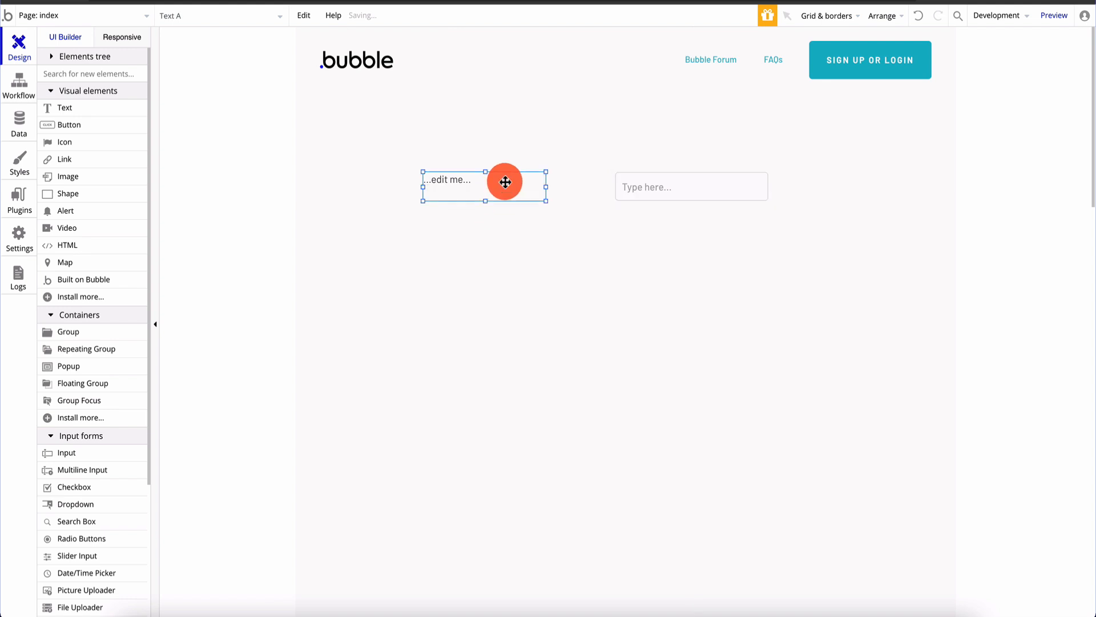
pyautogui.doubleClick(474, 184)
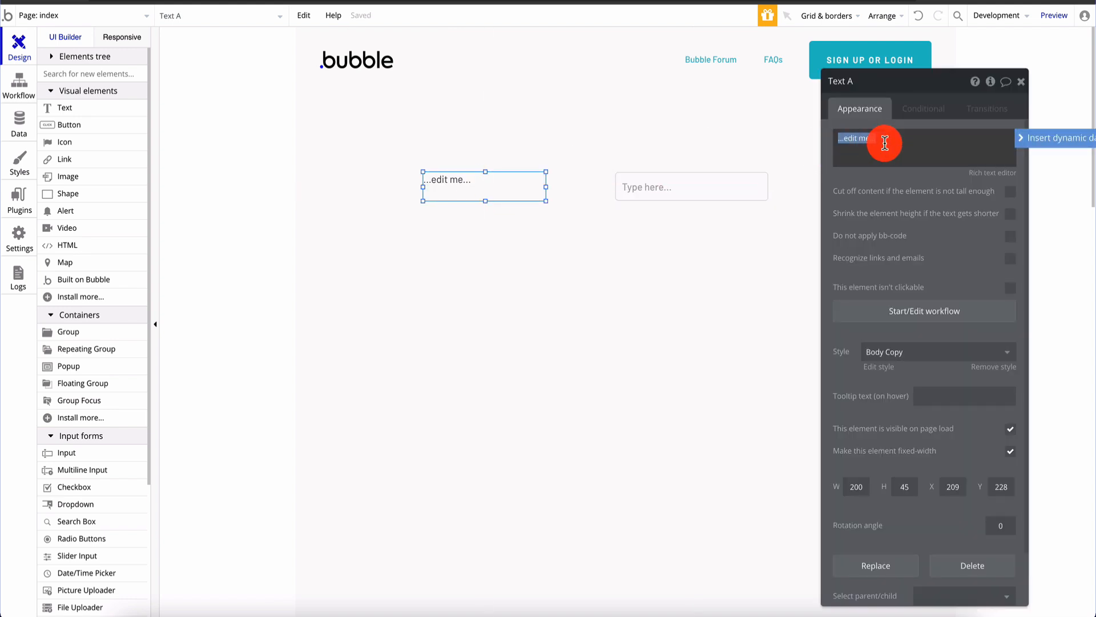
pyautogui.write("What's your dog's")
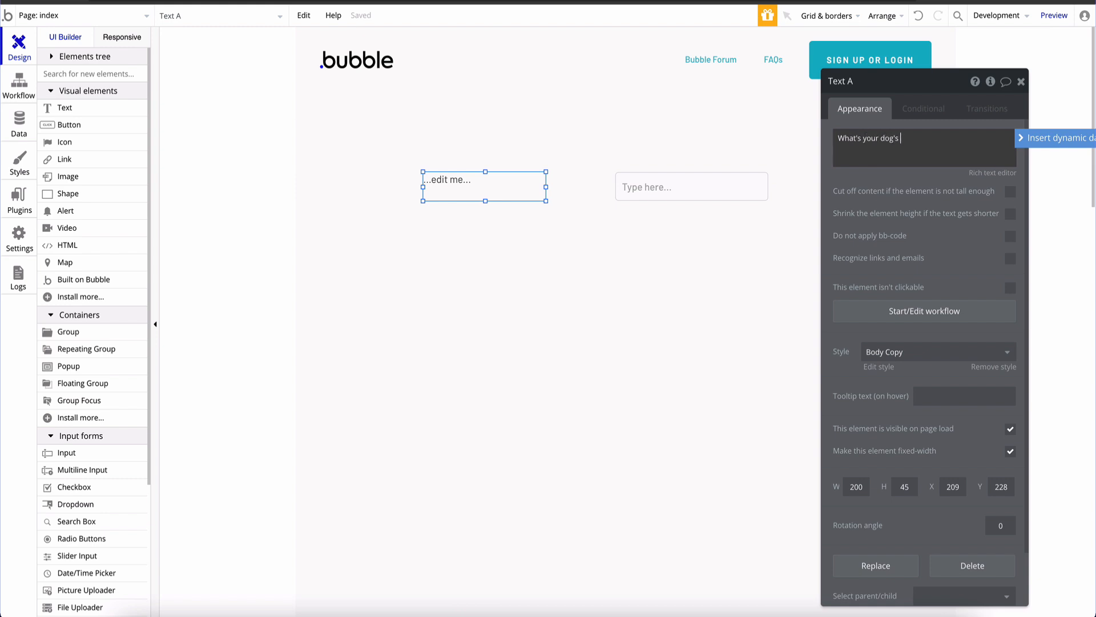
pyautogui.write(' breed:')
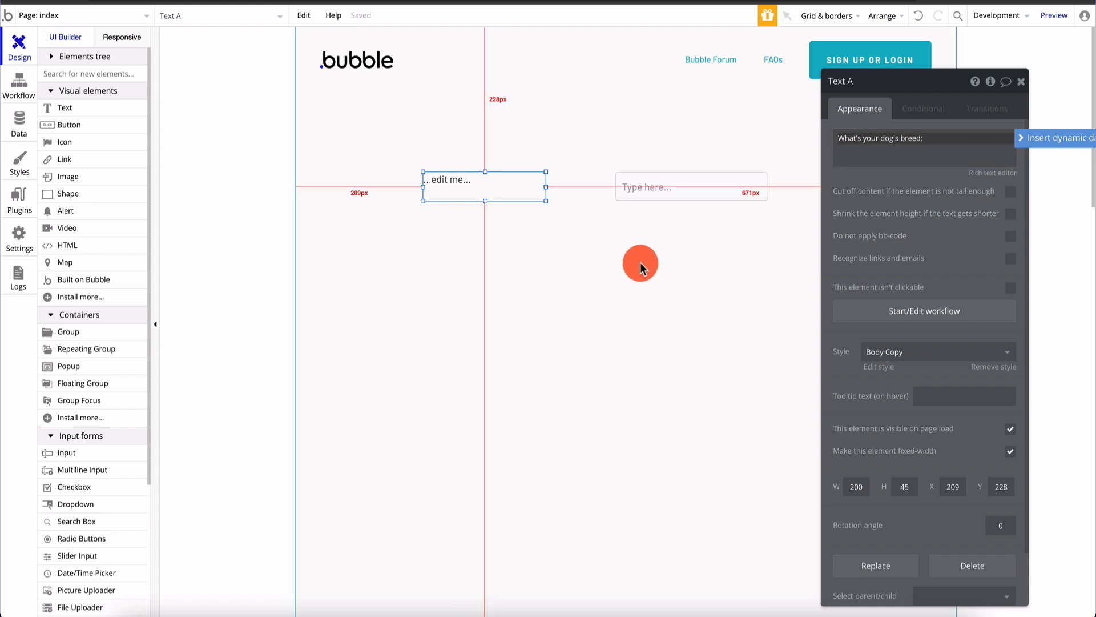
pyautogui.click(639, 262)
pyautogui.click(679, 187)
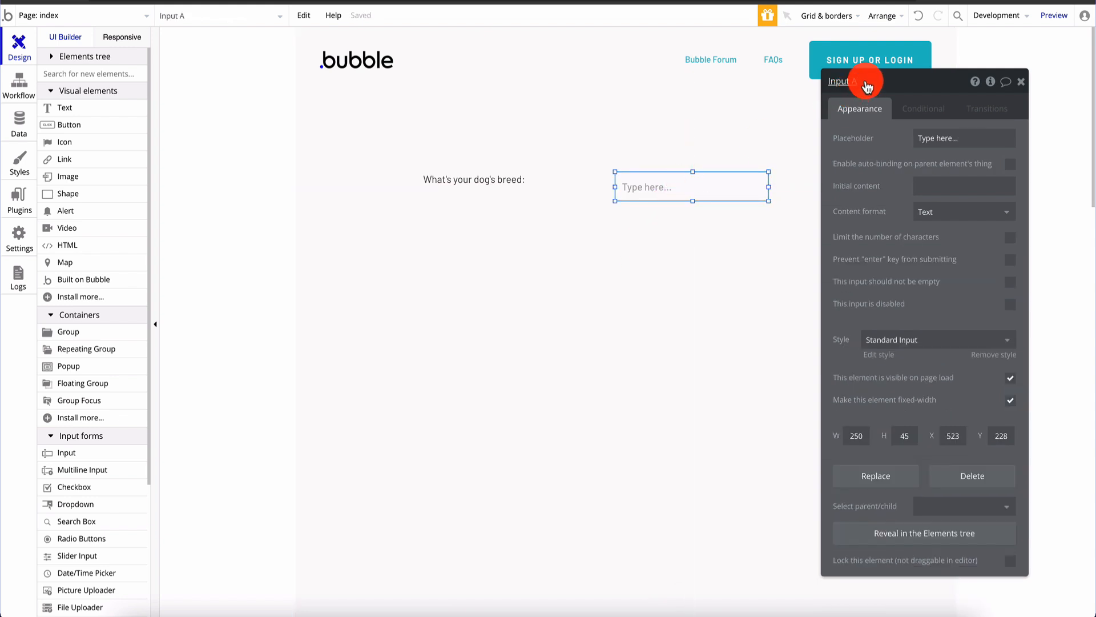
pyautogui.click(594, 306)
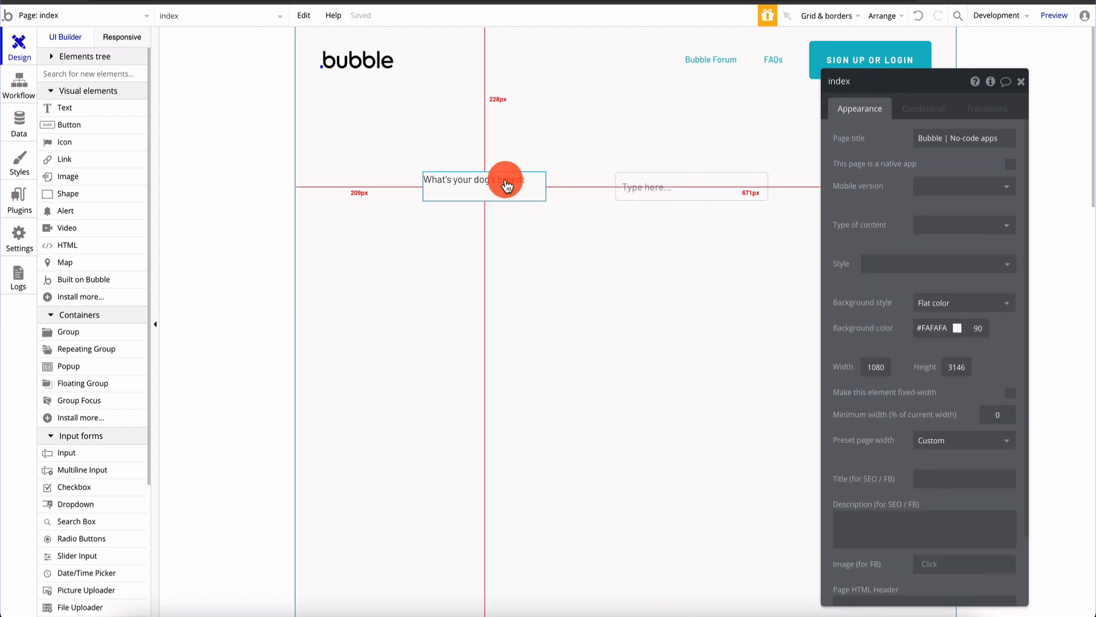
# Copy the breed label and answer box below, relabelling the copy 'What's your dog's name'
pyautogui.click(506, 179)
pyautogui.hotkey('ctrl', 'v')
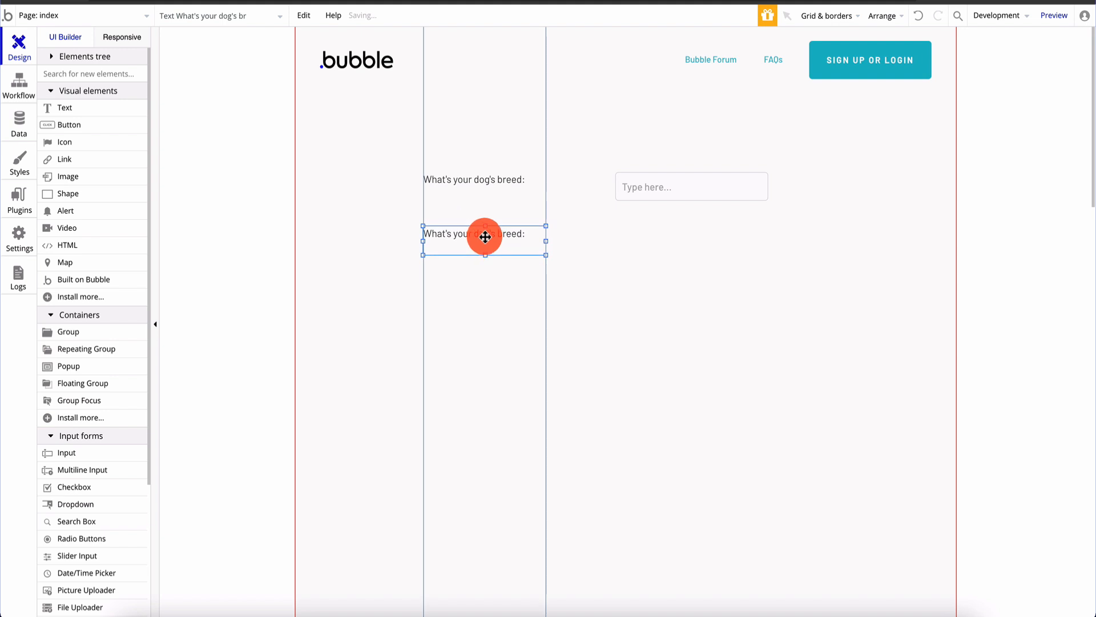
pyautogui.click(484, 237)
pyautogui.click(662, 179)
pyautogui.moveTo(663, 179)
pyautogui.mouseDown()
pyautogui.moveTo(665, 252)
pyautogui.moveTo(676, 178)
pyautogui.mouseUp()
pyautogui.click(522, 238)
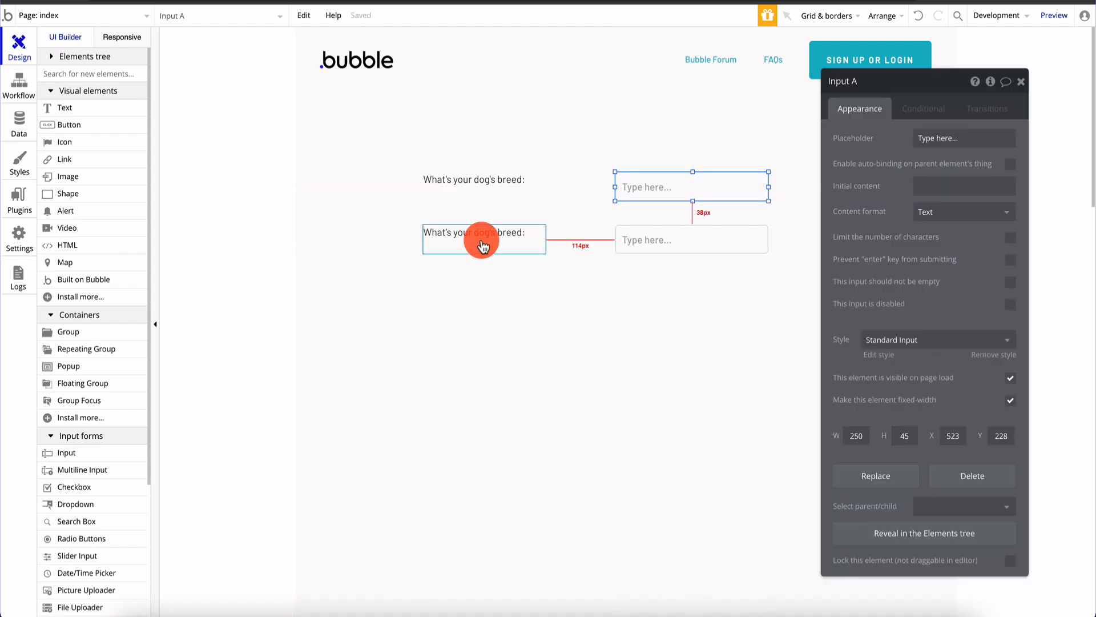
pyautogui.tripleClick(937, 141)
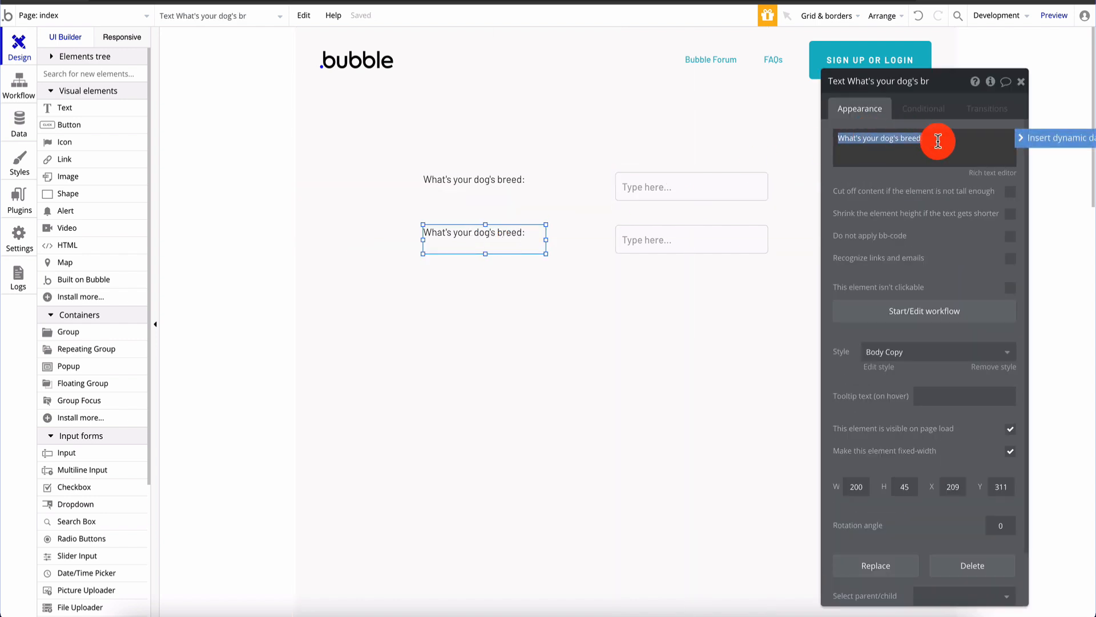
pyautogui.write("What's your dog")
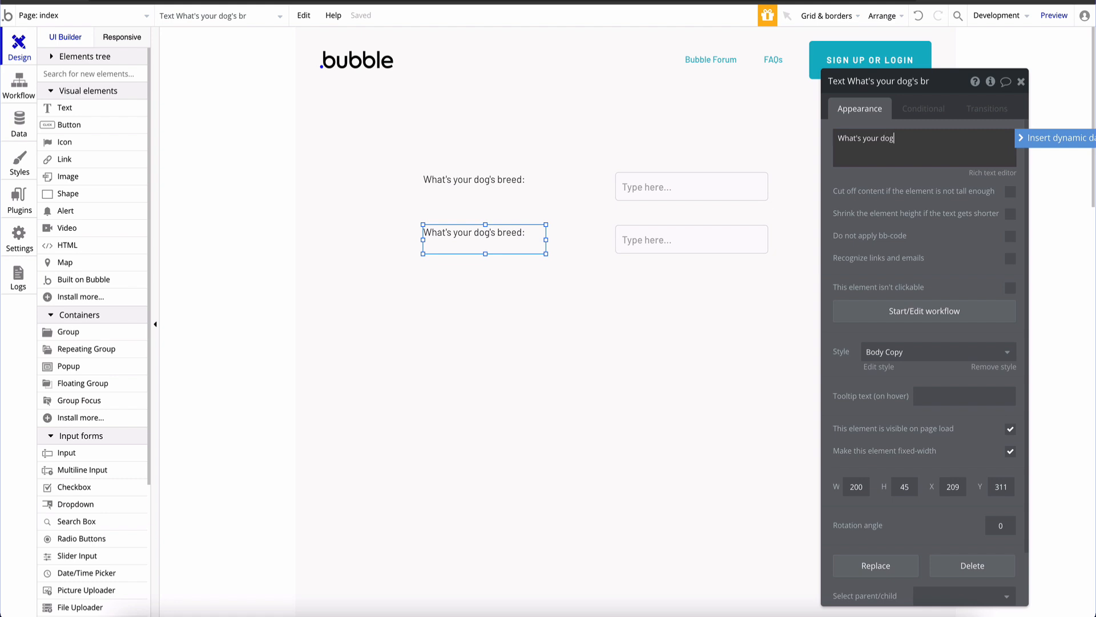
pyautogui.write("'s name?")
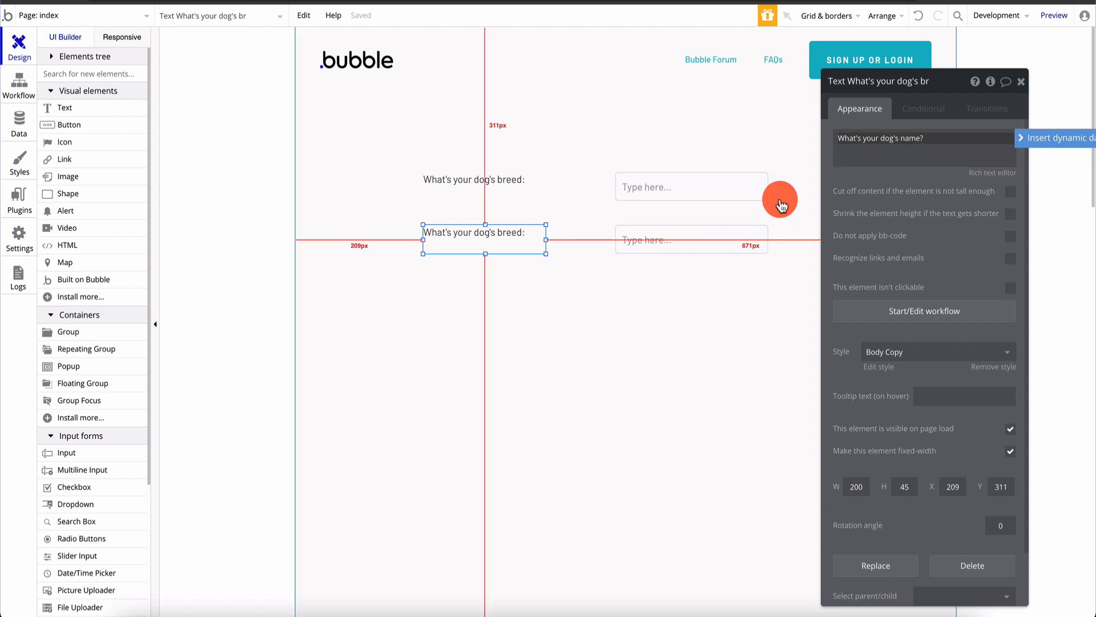
pyautogui.press('BackSpace')
# End the name label with ':' and copy a third row for 'Is your dog obedient?'
pyautogui.write(':')
pyautogui.click(549, 372)
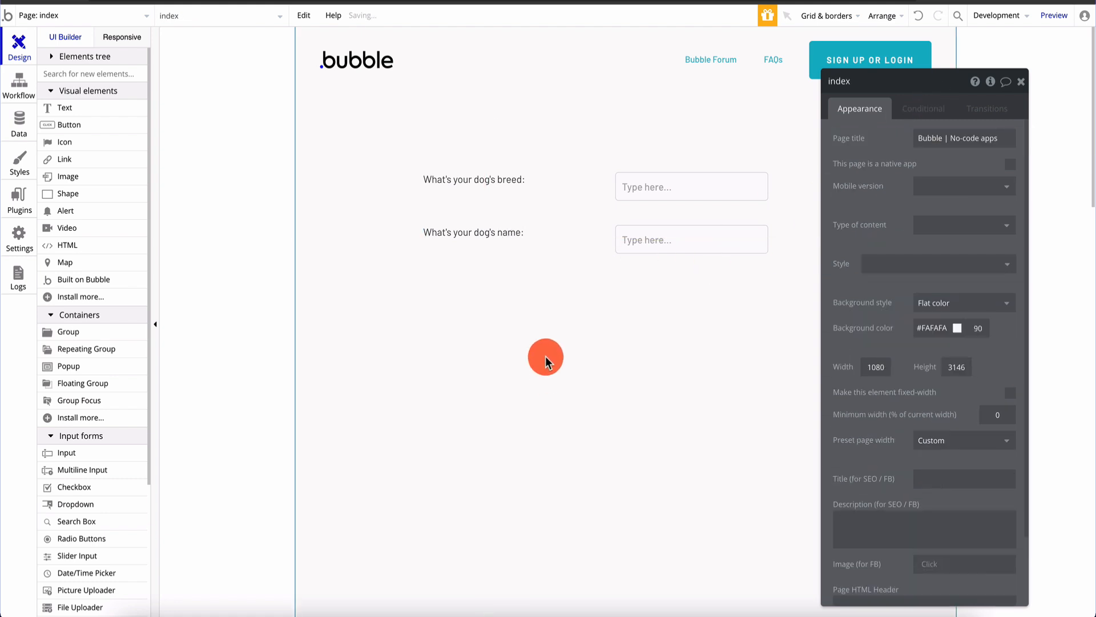
pyautogui.moveTo(484, 238); pyautogui.dragTo(483, 296)
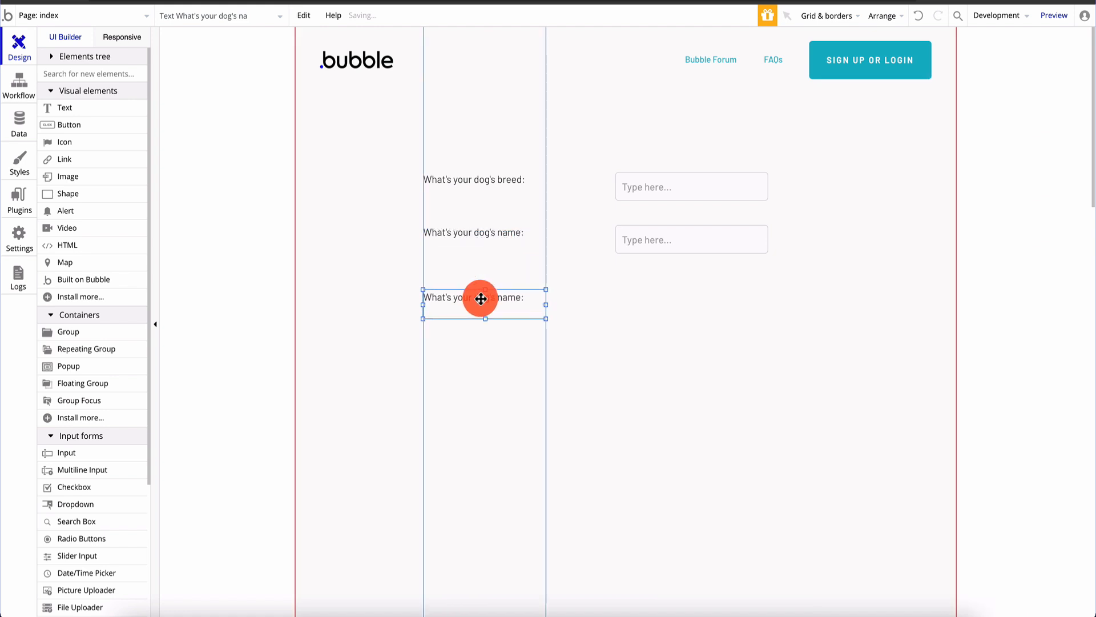
pyautogui.moveTo(673, 239); pyautogui.dragTo(669, 299)
pyautogui.click(482, 309)
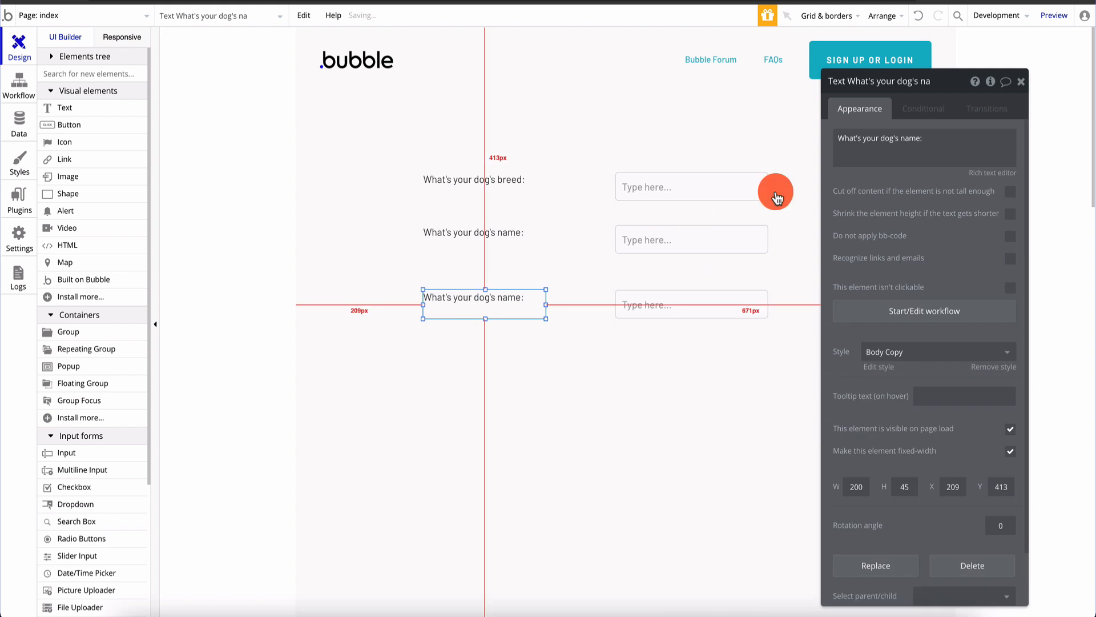
pyautogui.tripleClick(936, 149)
pyautogui.press('BackSpace')
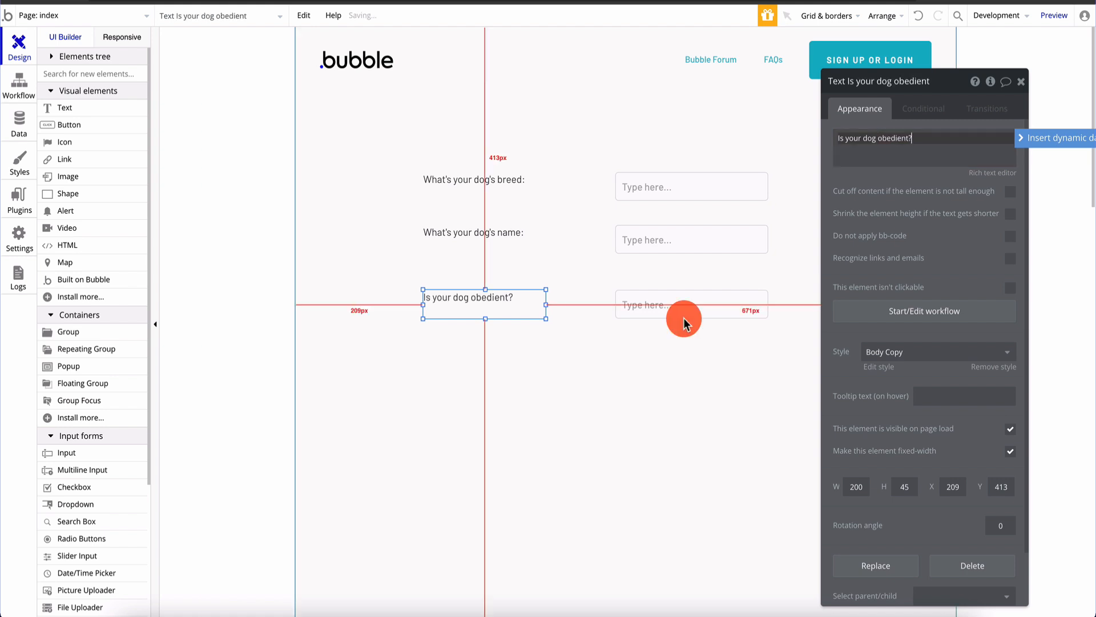
pyautogui.click(685, 323)
pyautogui.click(694, 306)
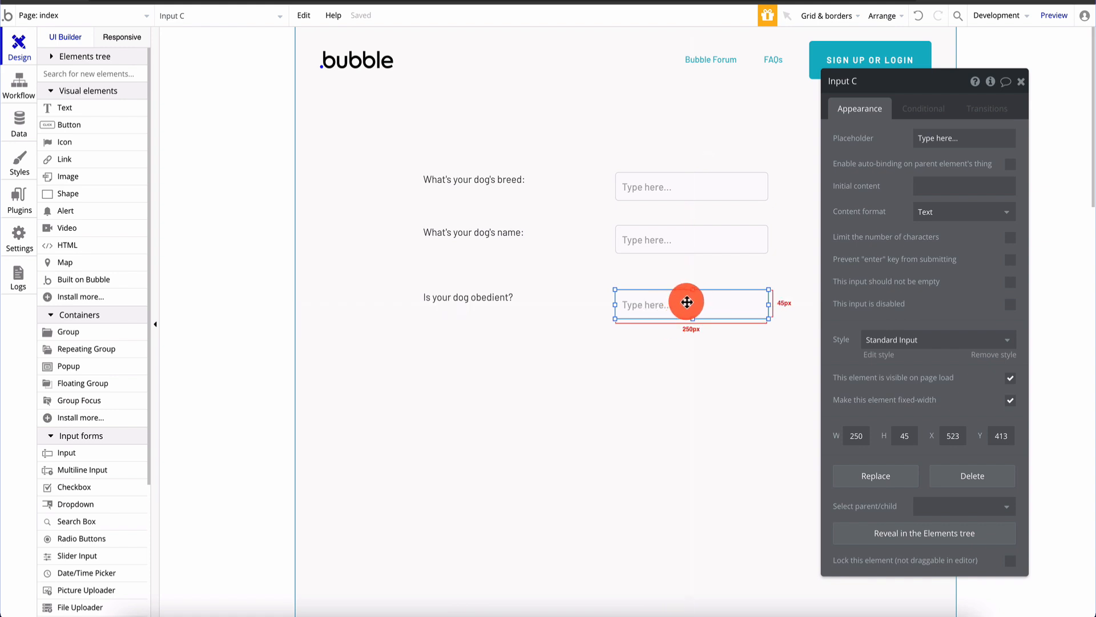
# Add 'What would you change about your dog?' with an enlarged multiline answer box
pyautogui.click(503, 298)
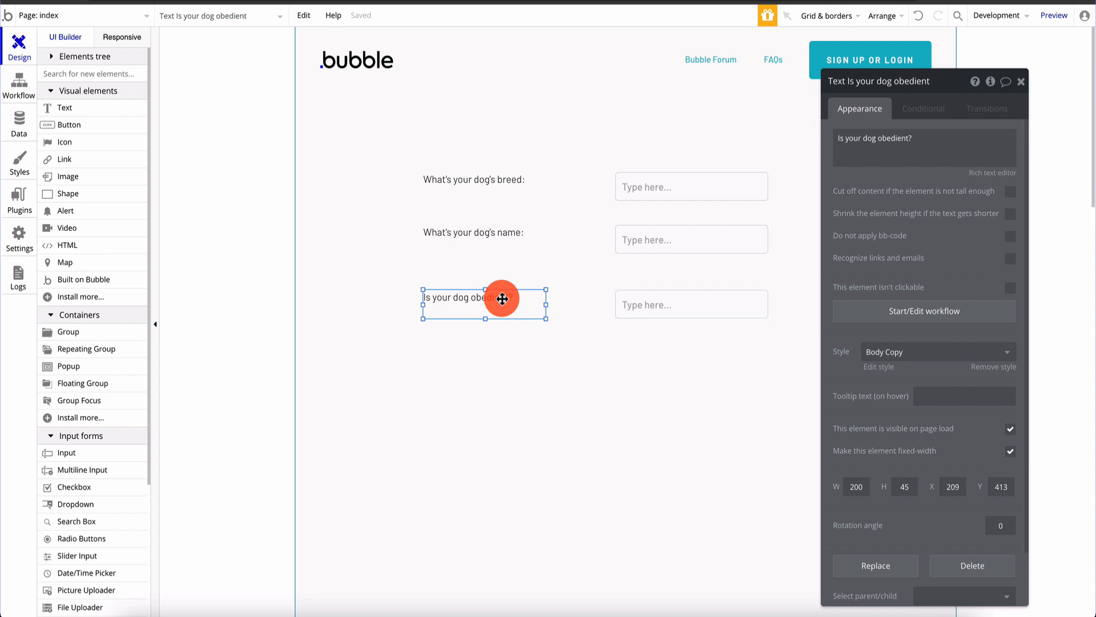
pyautogui.hotkey('ctrl', 'c')
pyautogui.hotkey('ctrl', 'v')
pyautogui.moveTo(502, 304); pyautogui.dragTo(495, 374)
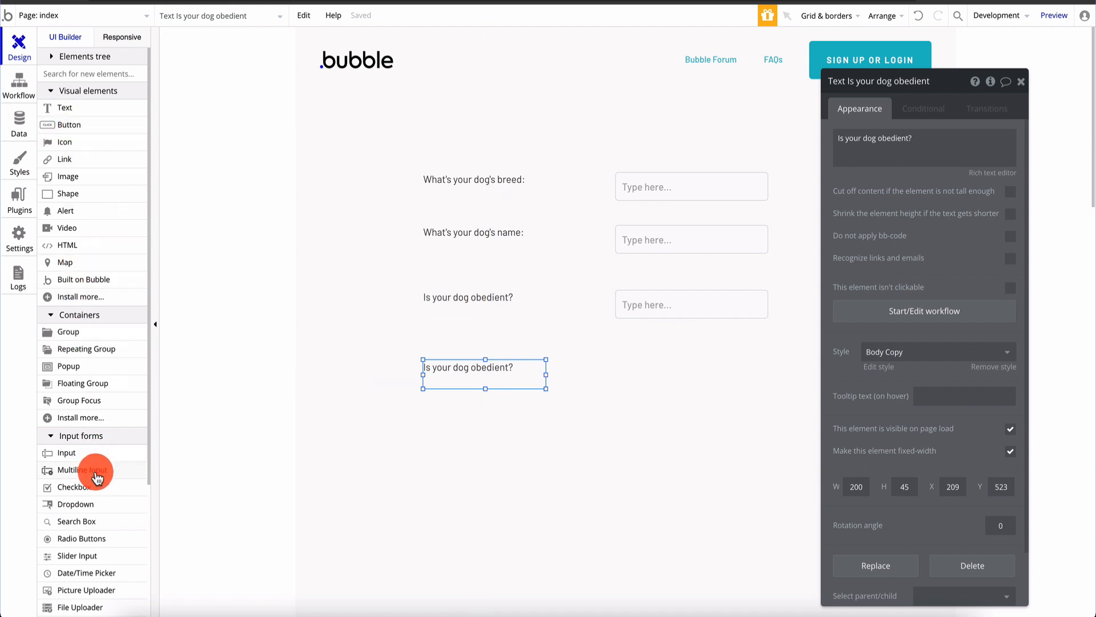
pyautogui.moveTo(97, 477); pyautogui.dragTo(661, 392)
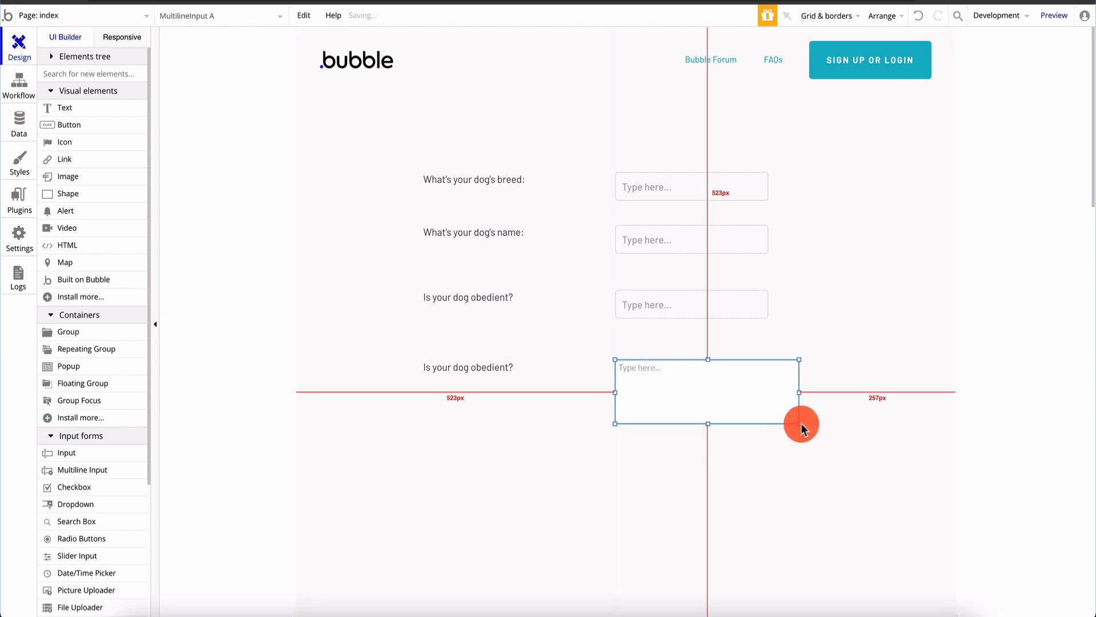
pyautogui.moveTo(805, 429); pyautogui.dragTo(872, 469)
pyautogui.click(482, 369)
pyautogui.doubleClick(505, 371)
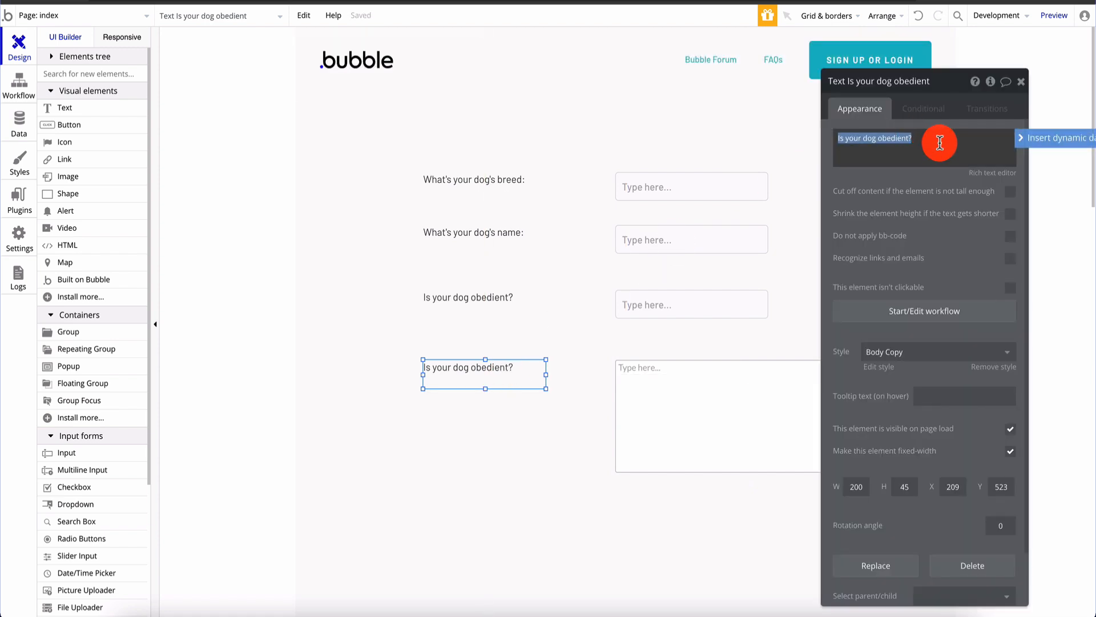
pyautogui.write('What would you change about your dog?')
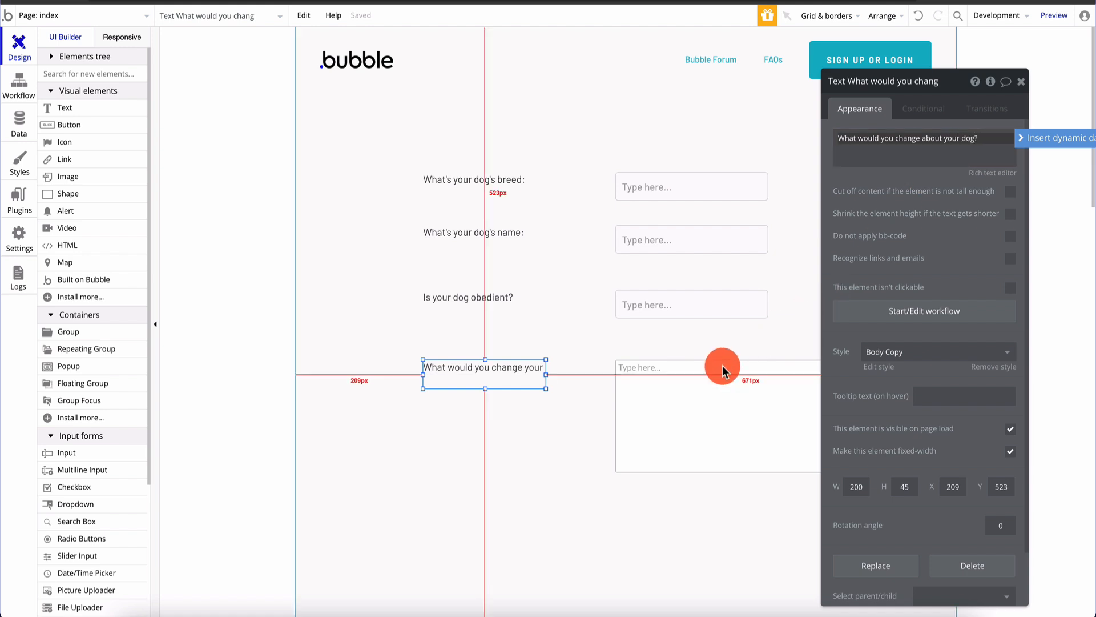
# Place a new text element above the questions at the top of the page
pyautogui.click(714, 379)
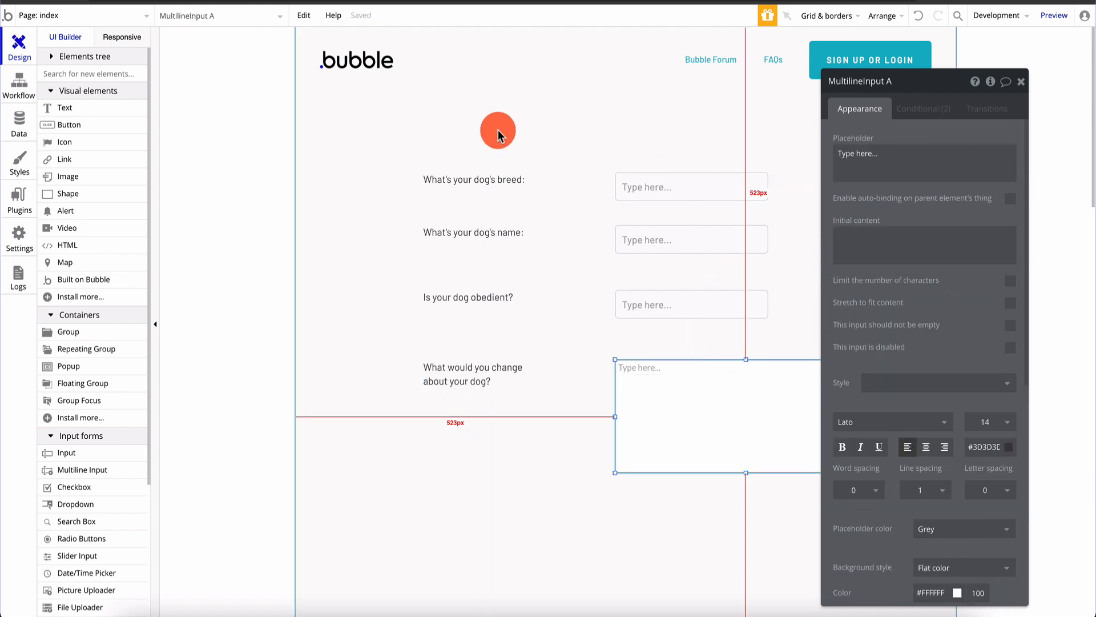
pyautogui.click(498, 129)
pyautogui.moveTo(73, 114); pyautogui.dragTo(589, 117)
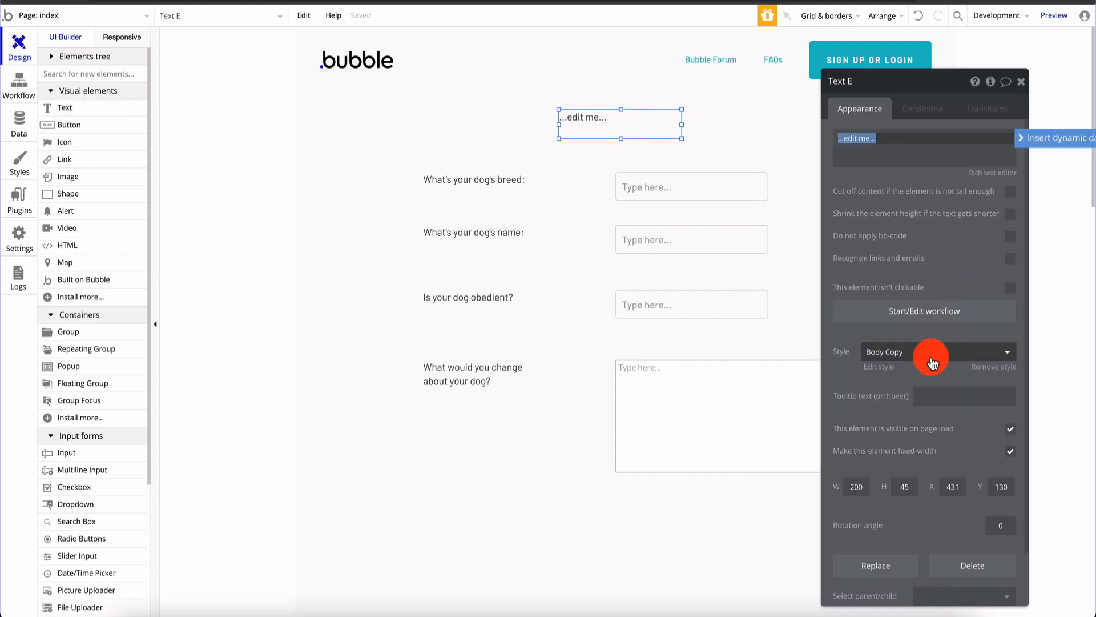
# Style the new text as H2 Heading - Dark and make it read 'Dog Training Questionnaire'
pyautogui.click(935, 353)
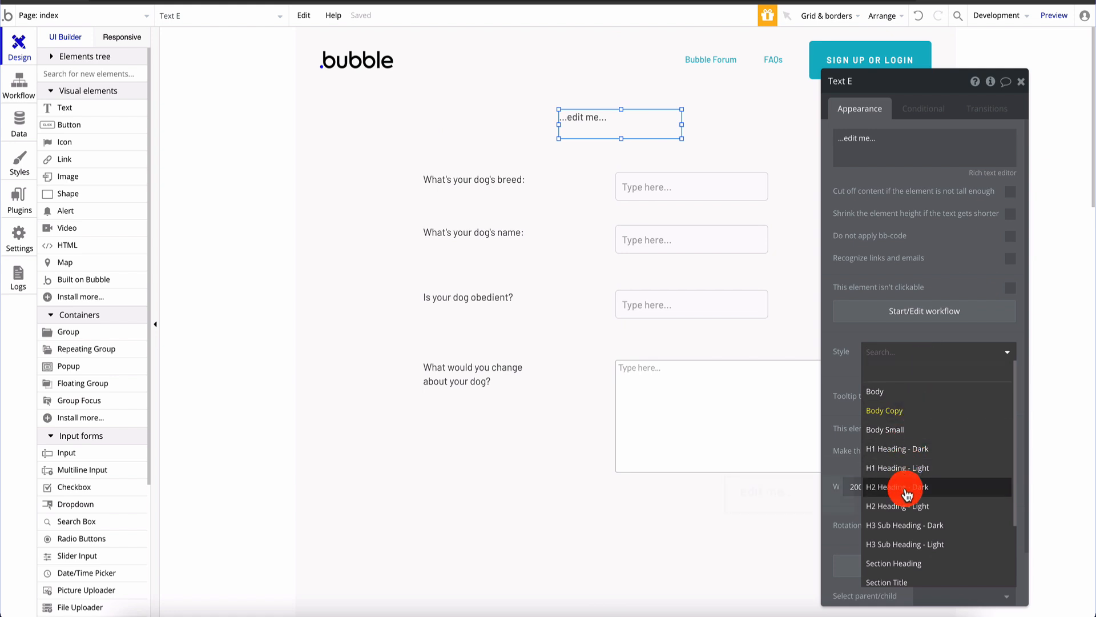
pyautogui.click(906, 486)
pyautogui.moveTo(559, 124); pyautogui.dragTo(503, 124)
pyautogui.tripleClick(911, 139)
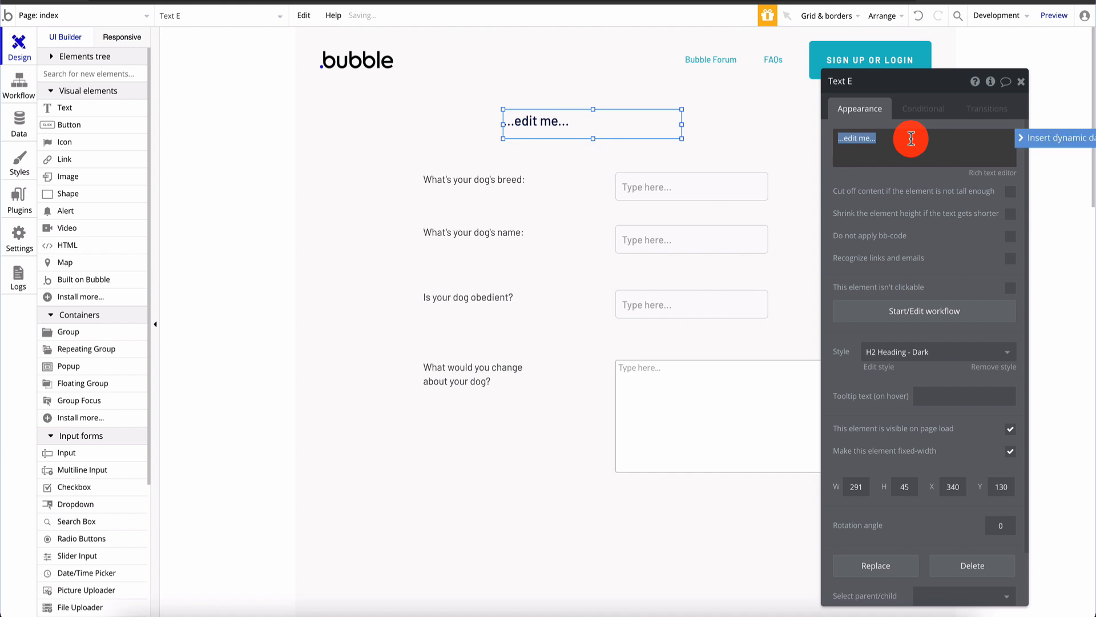
pyautogui.write('Dog Training Questionnaire')
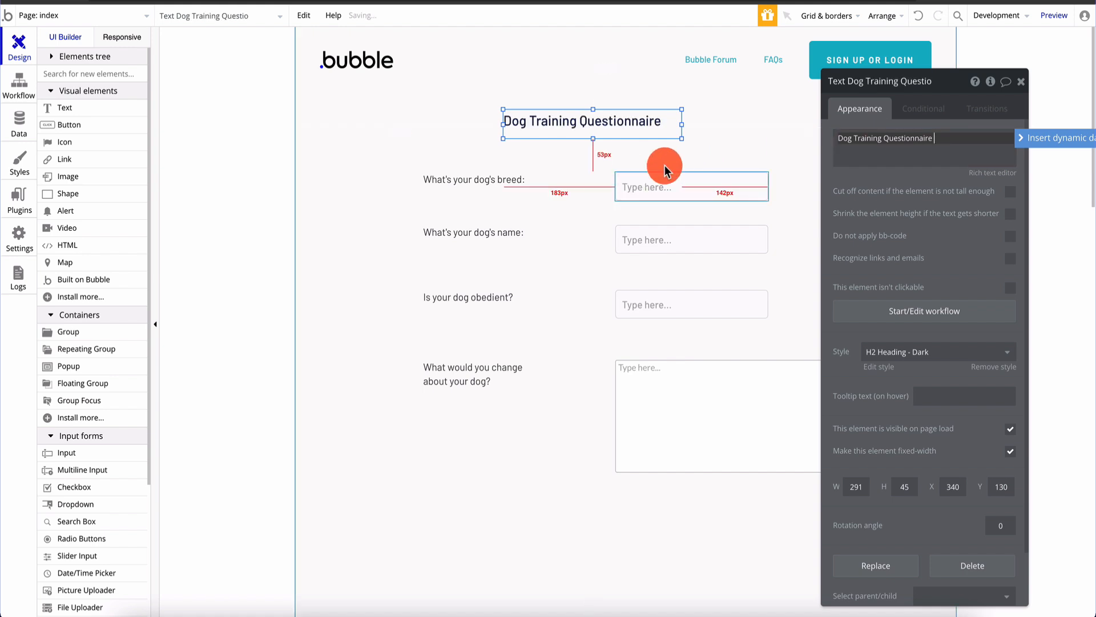
# Detach the heading's preset style, centre it, set font size 24, and widen its box
pyautogui.click(725, 129)
pyautogui.click(631, 126)
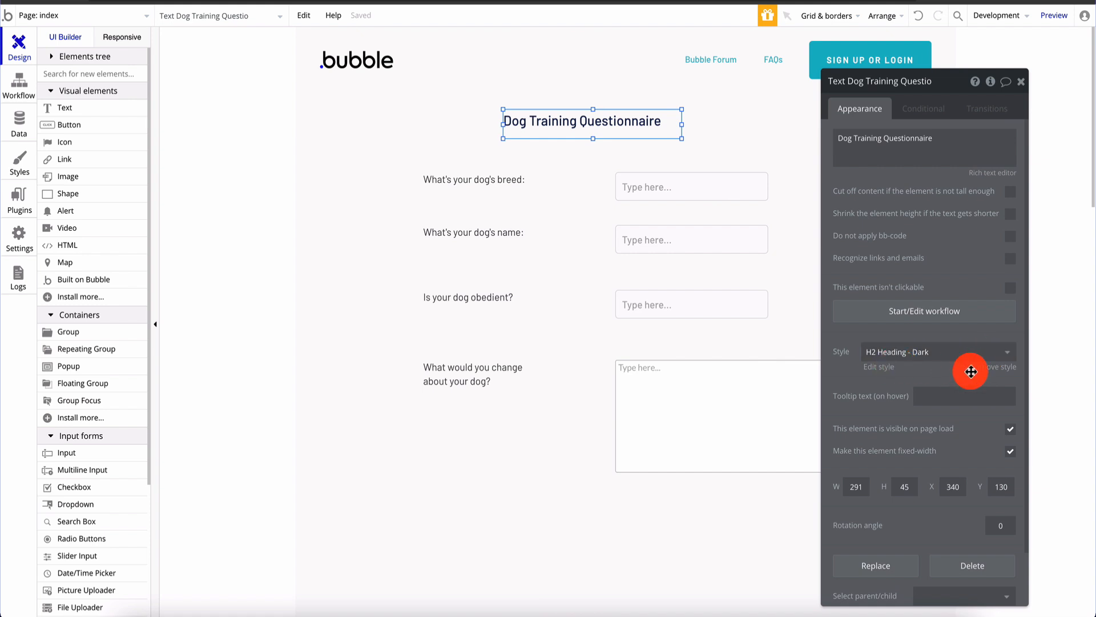
pyautogui.click(988, 368)
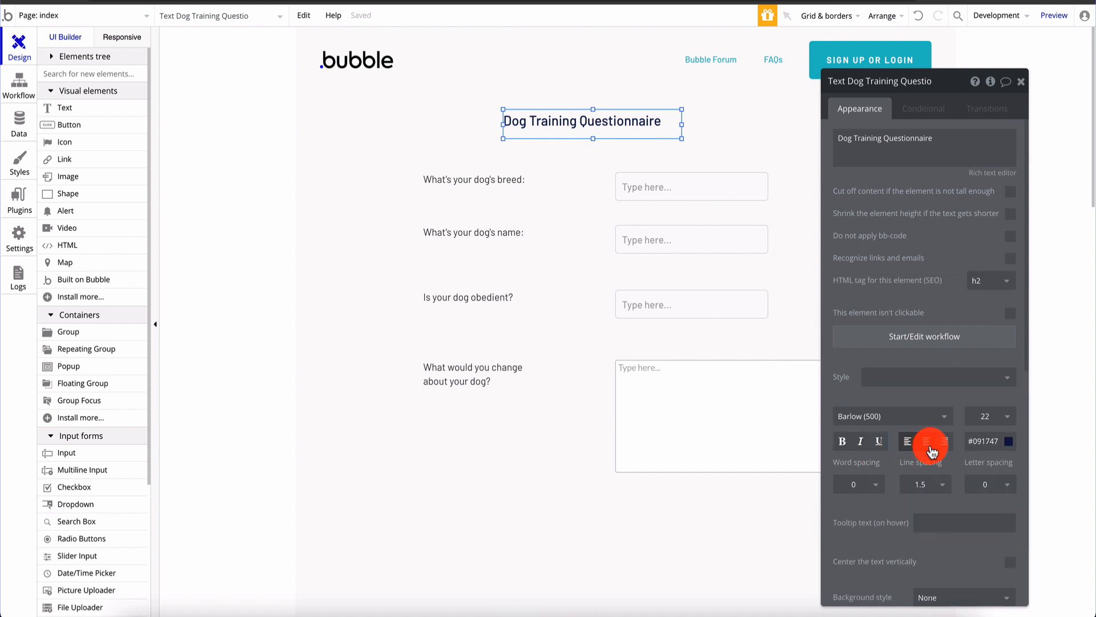
pyautogui.click(926, 443)
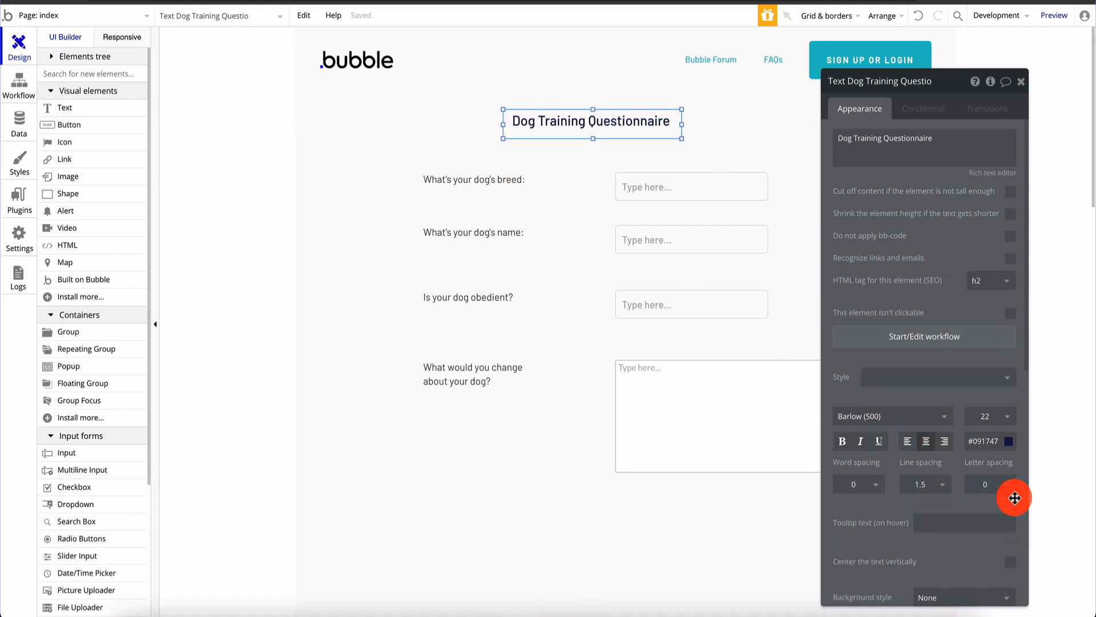
pyautogui.click(988, 415)
pyautogui.scroll(-2, 986, 571)
pyautogui.click(986, 577)
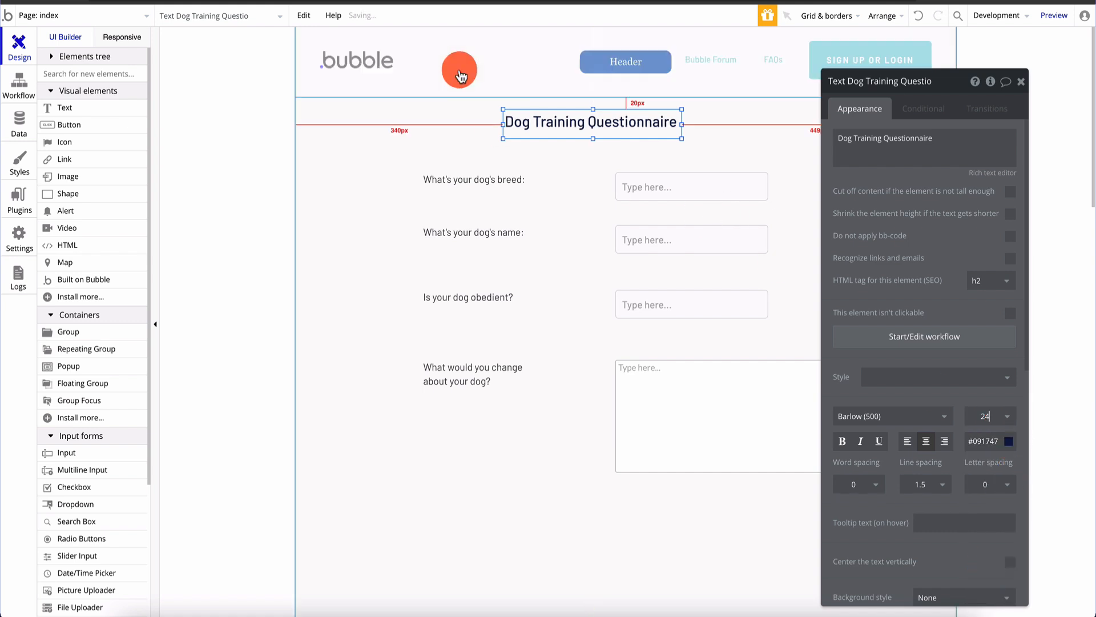
pyautogui.moveTo(506, 124); pyautogui.dragTo(548, 119)
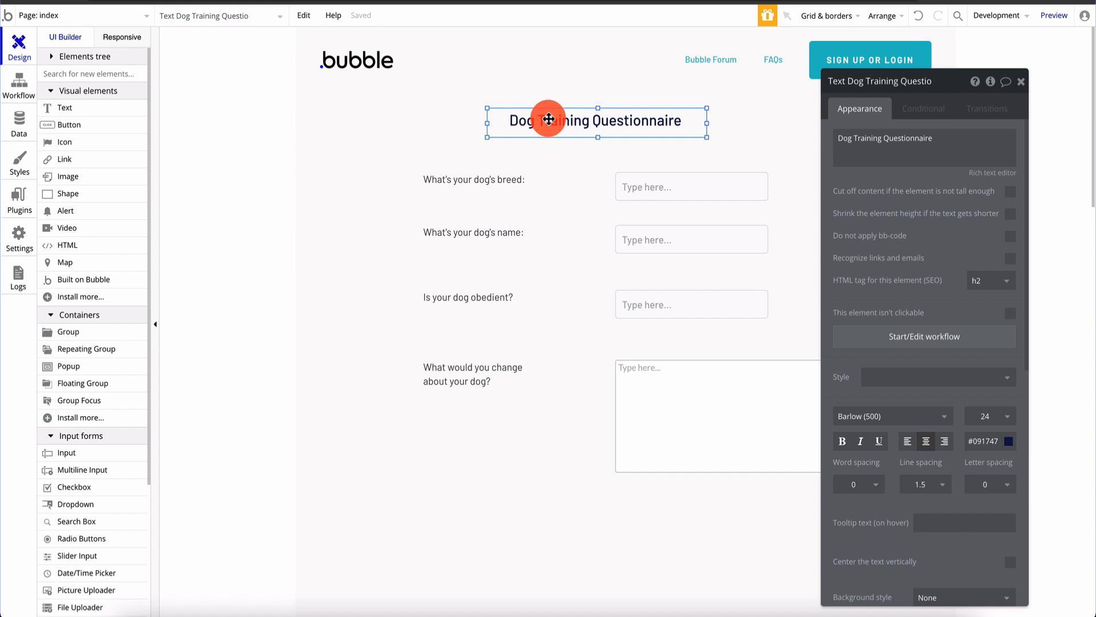
pyautogui.click(1021, 82)
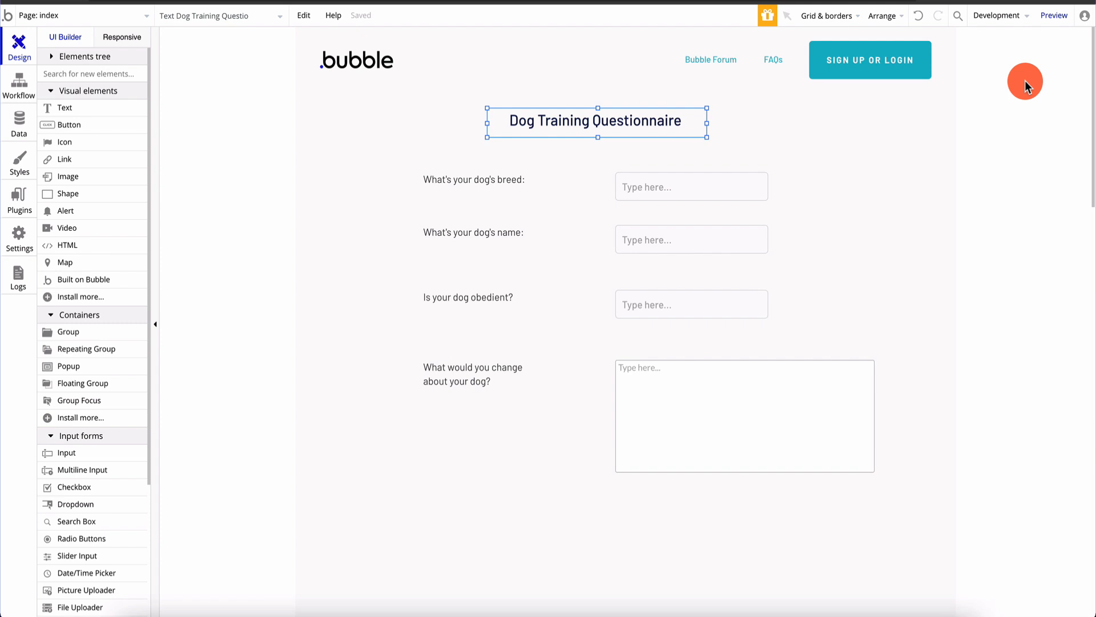
# Create a new blank page named 'results' without cloning another page
pyautogui.click(58, 17)
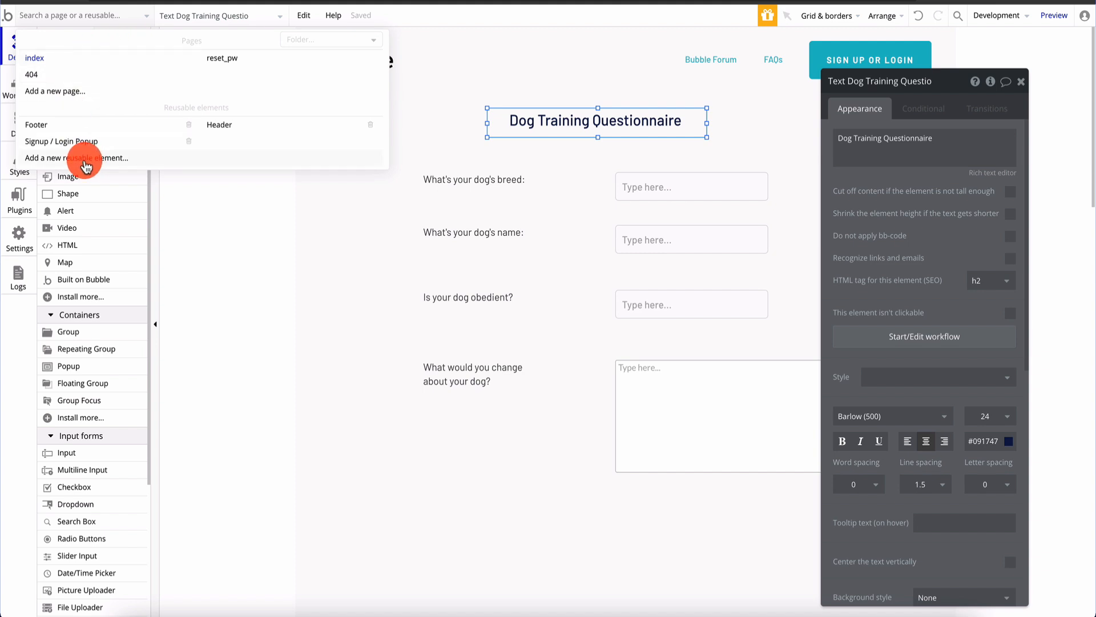
pyautogui.click(81, 96)
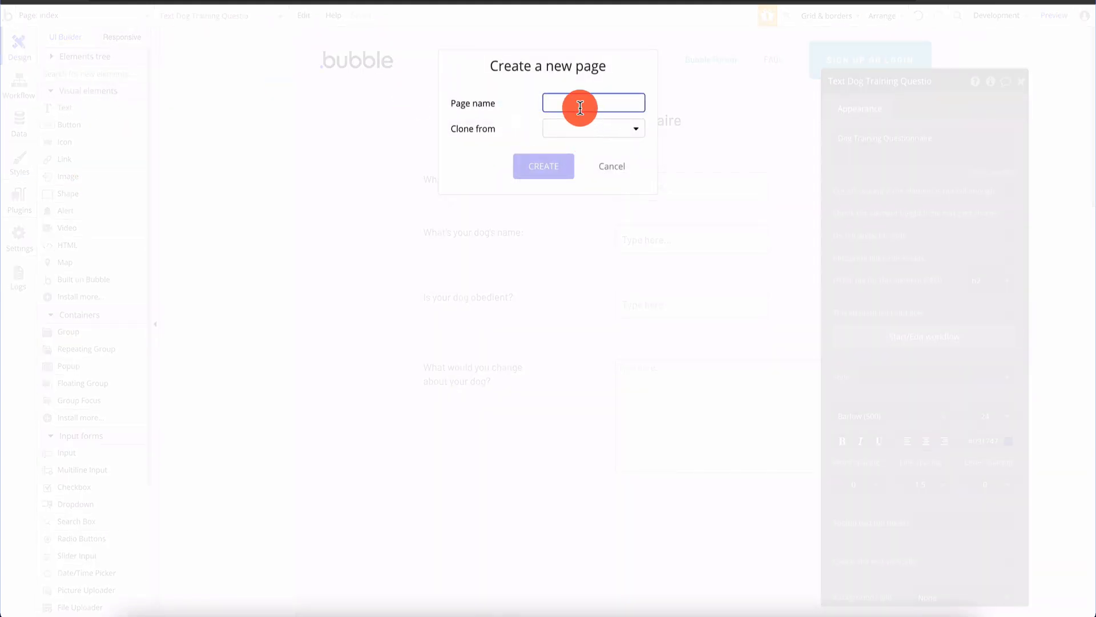
pyautogui.write('results')
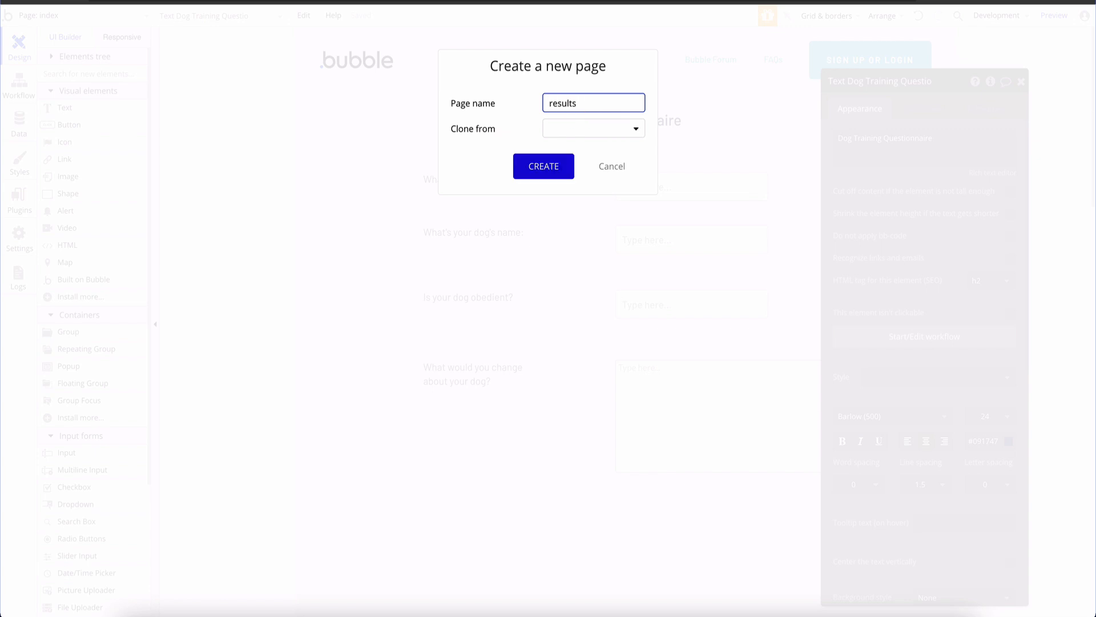
pyautogui.click(557, 167)
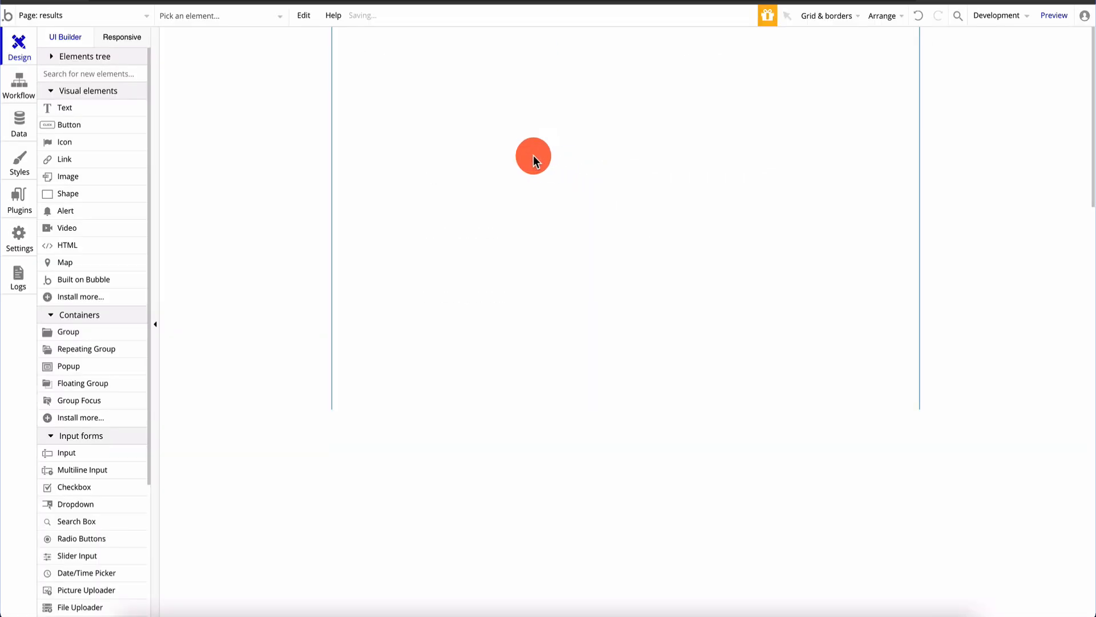
# Put the Header reusable element atop the results page and lengthen the page to 870 px
pyautogui.scroll(-4, 112, 348)
pyautogui.moveTo(97, 463); pyautogui.dragTo(536, 54)
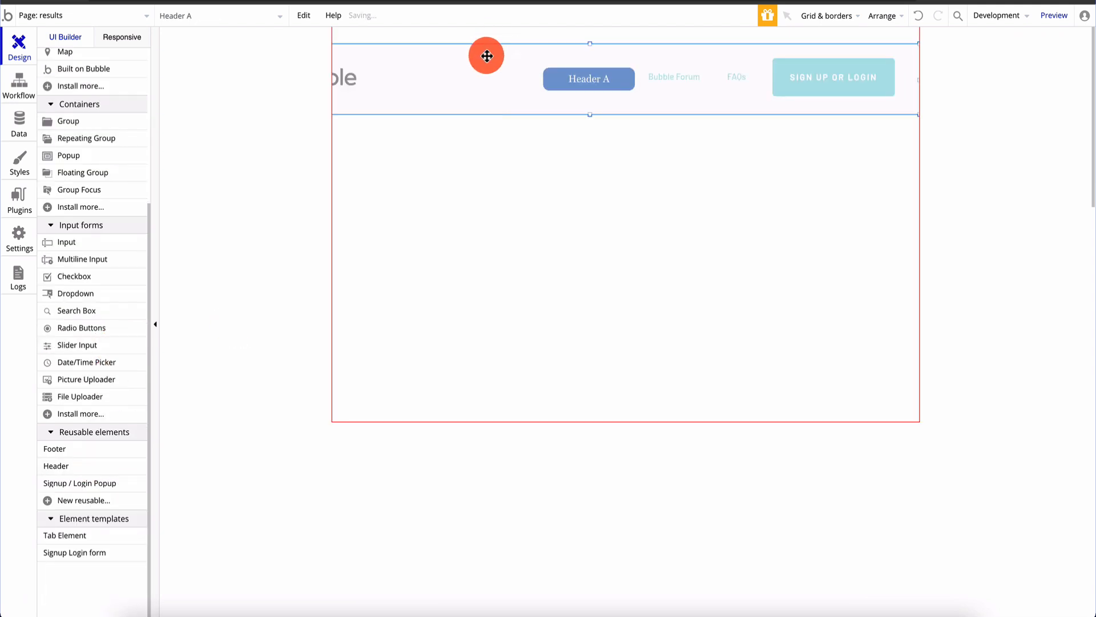
pyautogui.click(645, 251)
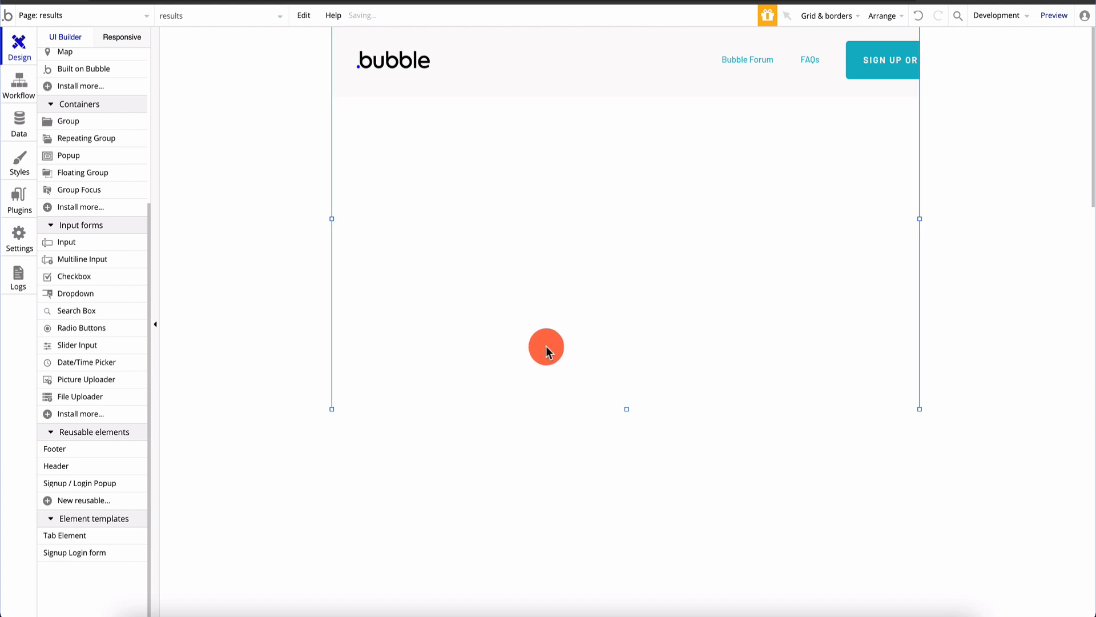
pyautogui.moveTo(628, 410); pyautogui.dragTo(627, 538)
pyautogui.click(667, 69)
pyautogui.moveTo(678, 76); pyautogui.dragTo(507, 85)
pyautogui.click(610, 435)
pyautogui.moveTo(626, 538); pyautogui.dragTo(626, 581)
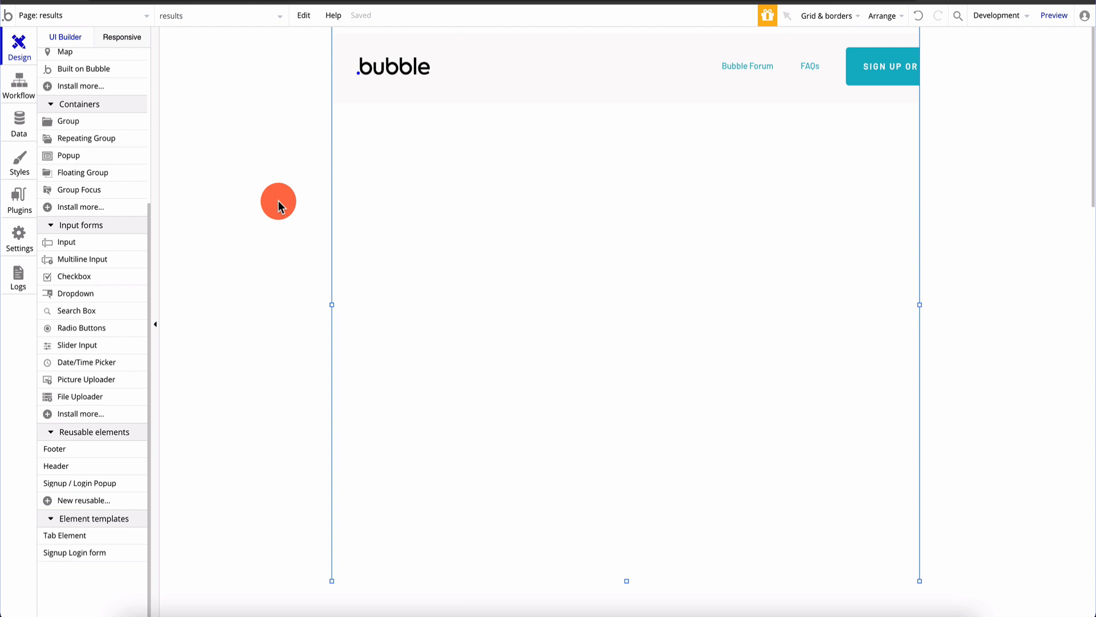
pyautogui.scroll(4, 91, 212)
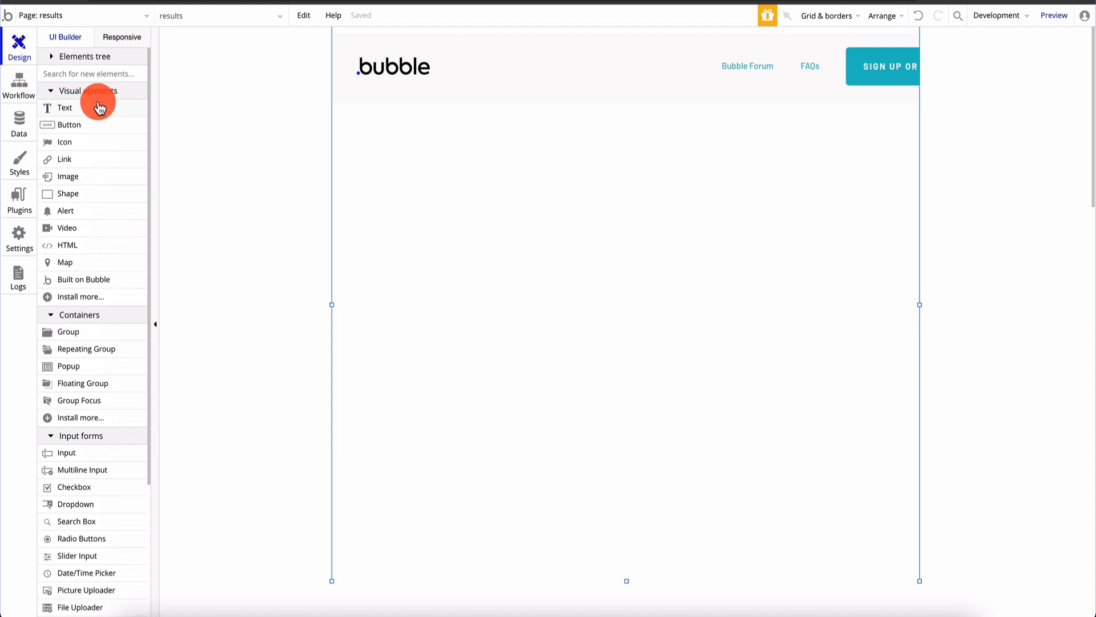
# Add a bold, centred, 24-size text reading 'Here are your customized dog training tips'
pyautogui.moveTo(95, 111); pyautogui.dragTo(584, 160)
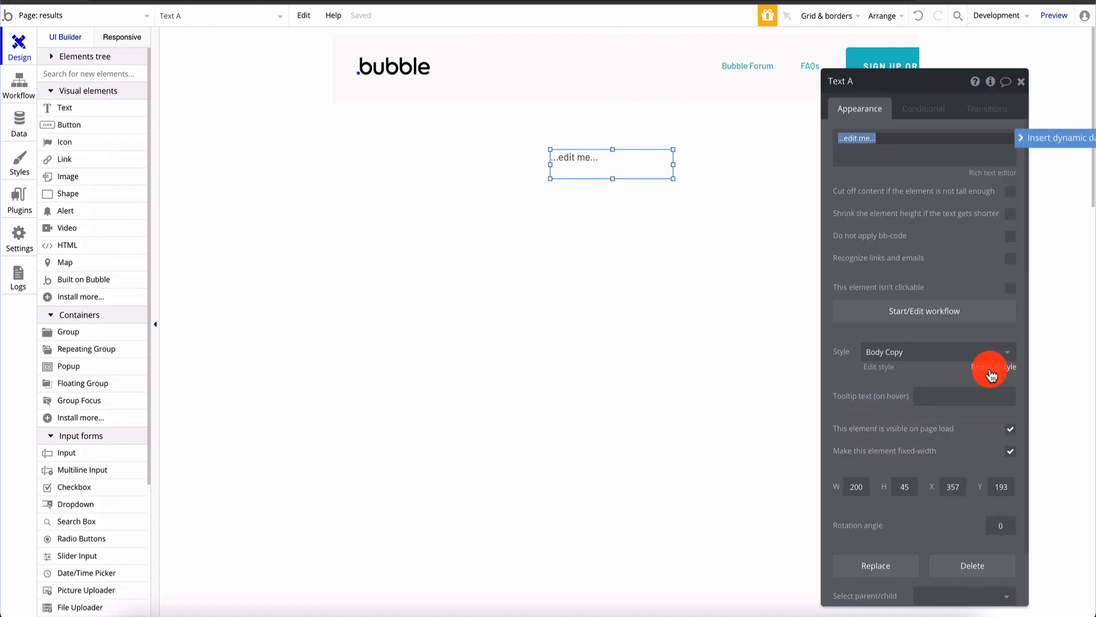
pyautogui.click(996, 421)
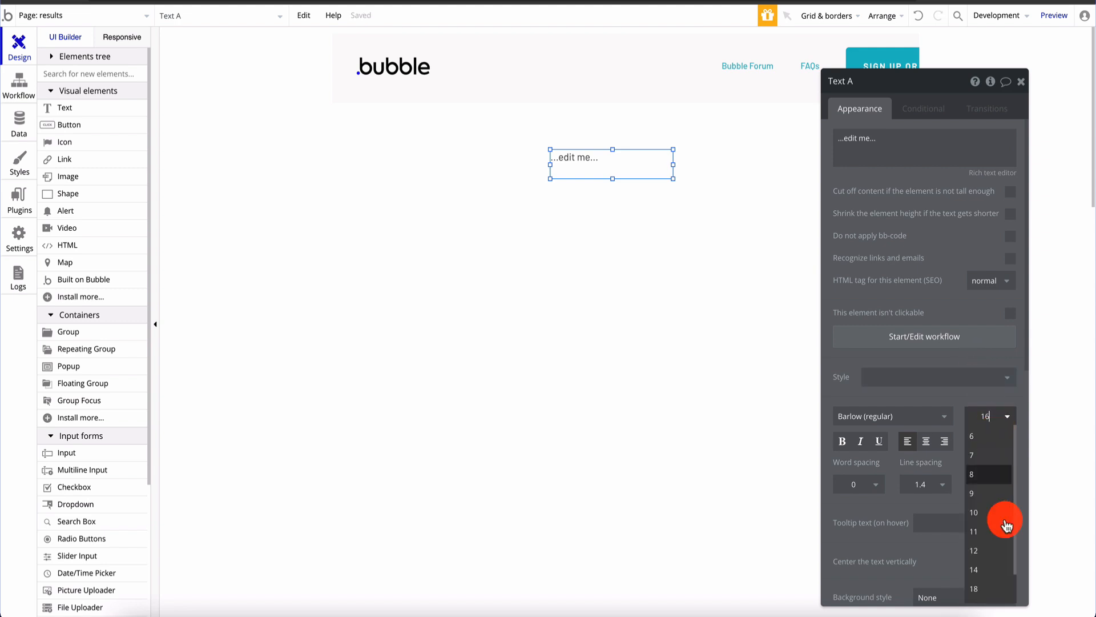
pyautogui.click(977, 572)
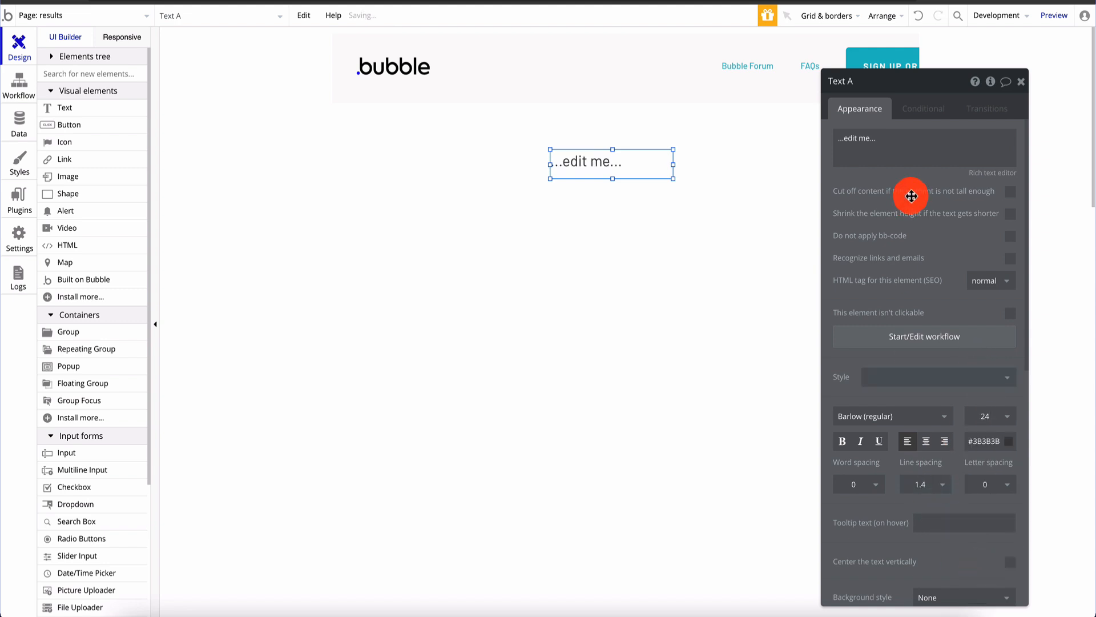
pyautogui.click(842, 445)
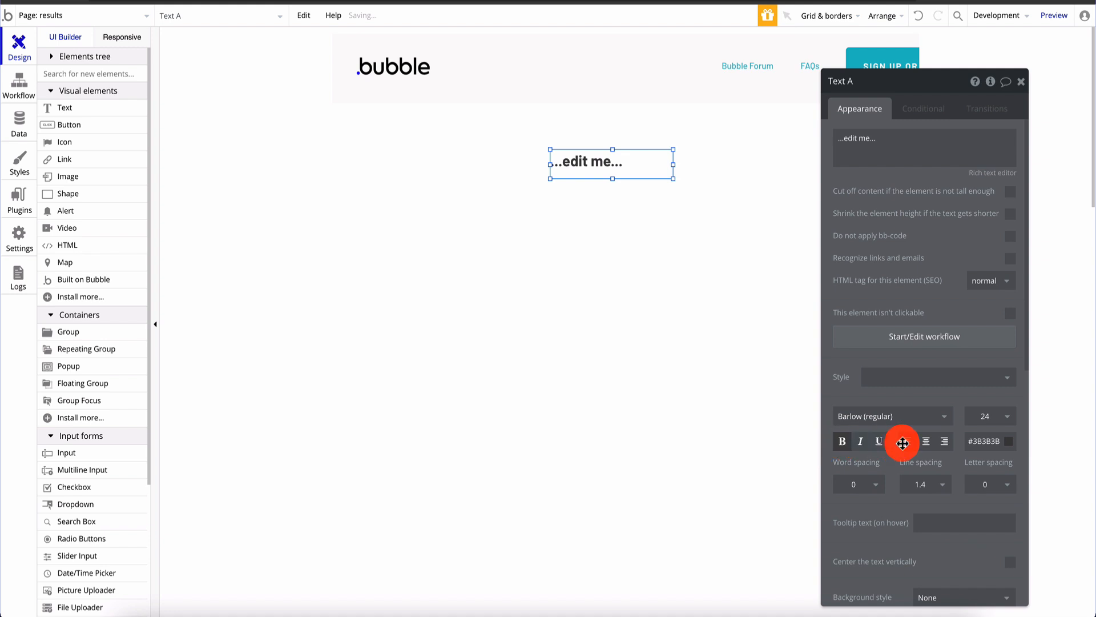
pyautogui.click(926, 440)
pyautogui.click(920, 143)
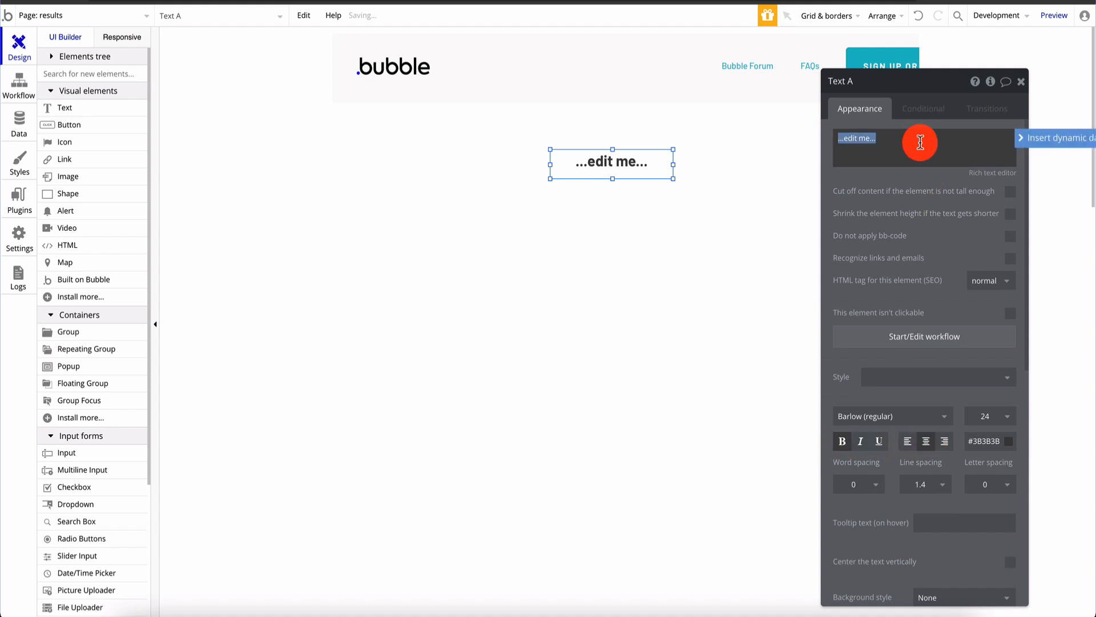
pyautogui.write('H')
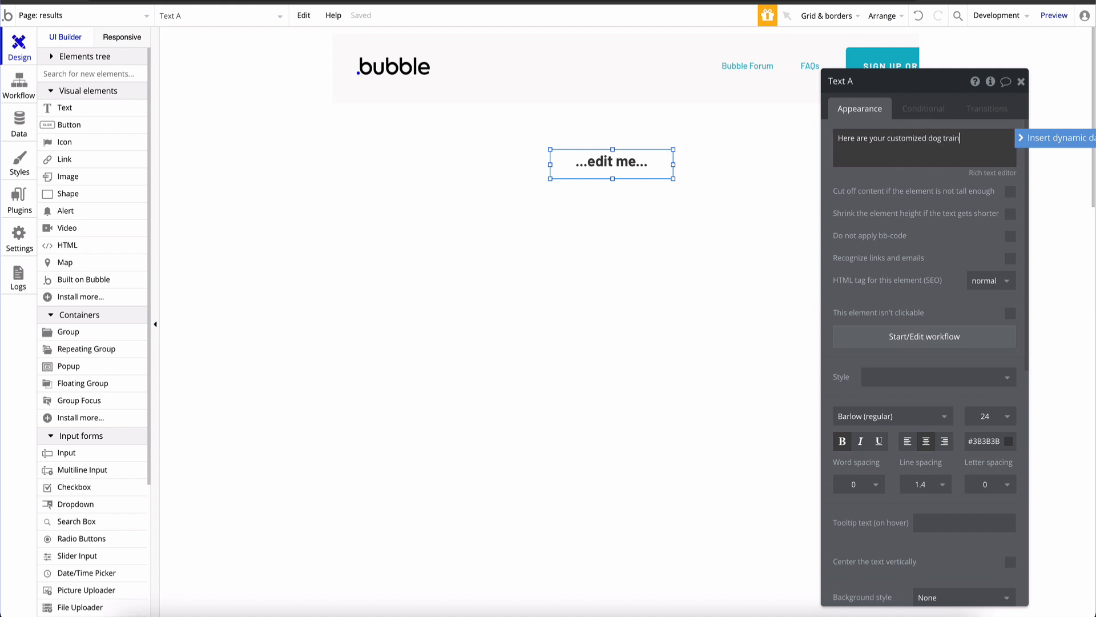
pyautogui.click(490, 233)
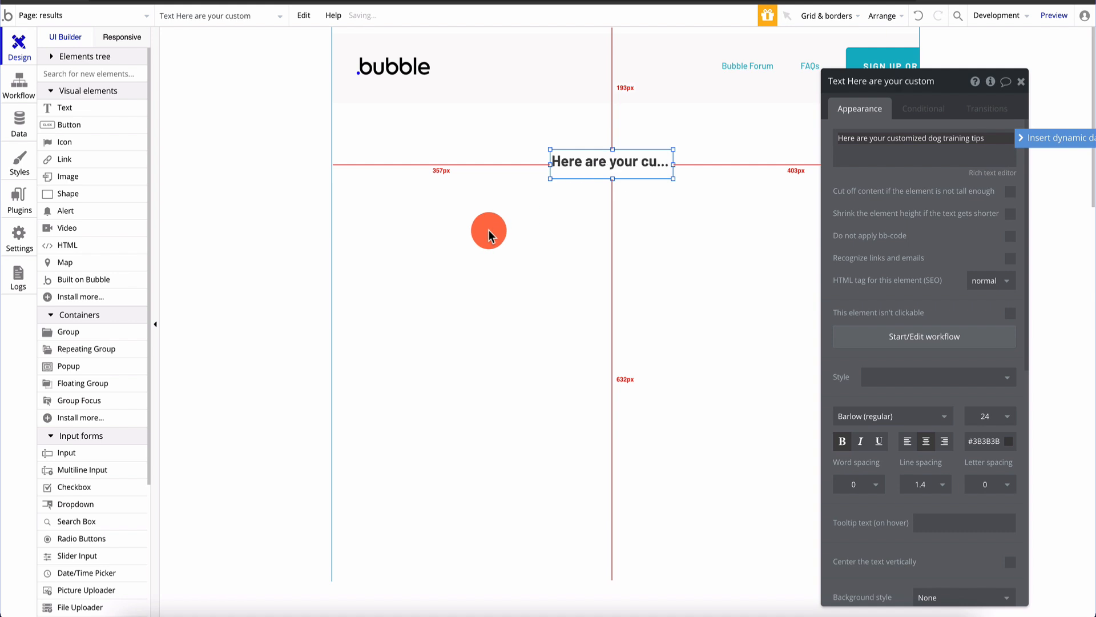
# Widen the heading box so the full sentence fits and position it under the header
pyautogui.click(557, 163)
pyautogui.moveTo(551, 164); pyautogui.dragTo(392, 166)
pyautogui.moveTo(525, 166); pyautogui.dragTo(599, 149)
pyautogui.moveTo(747, 148)
pyautogui.mouseDown()
pyautogui.moveTo(799, 147)
pyautogui.moveTo(752, 152)
pyautogui.mouseUp()
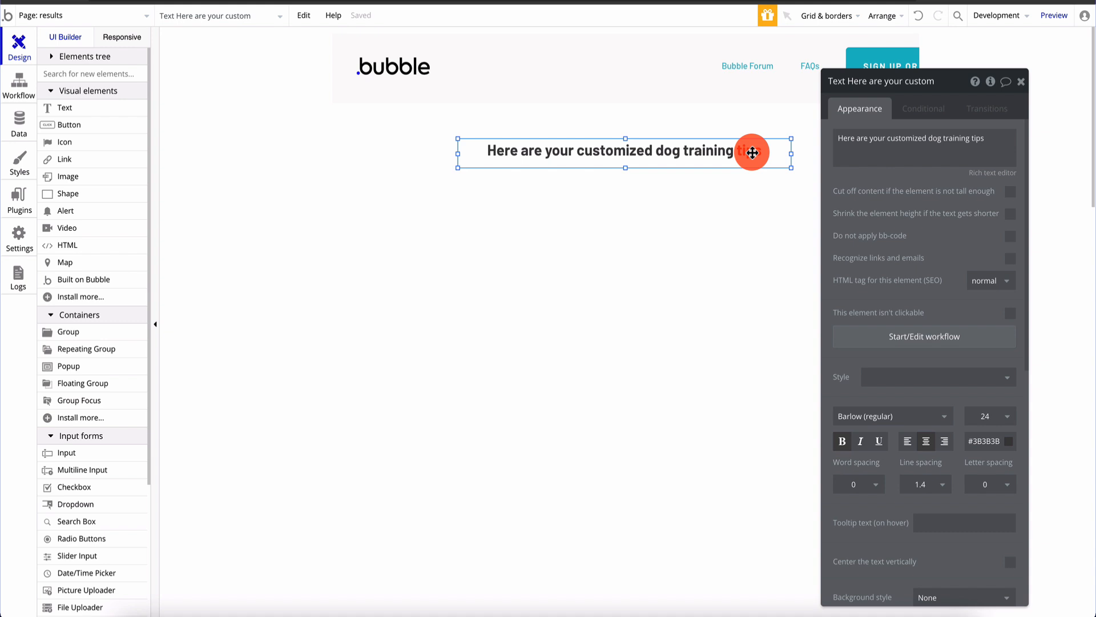
pyautogui.click(372, 190)
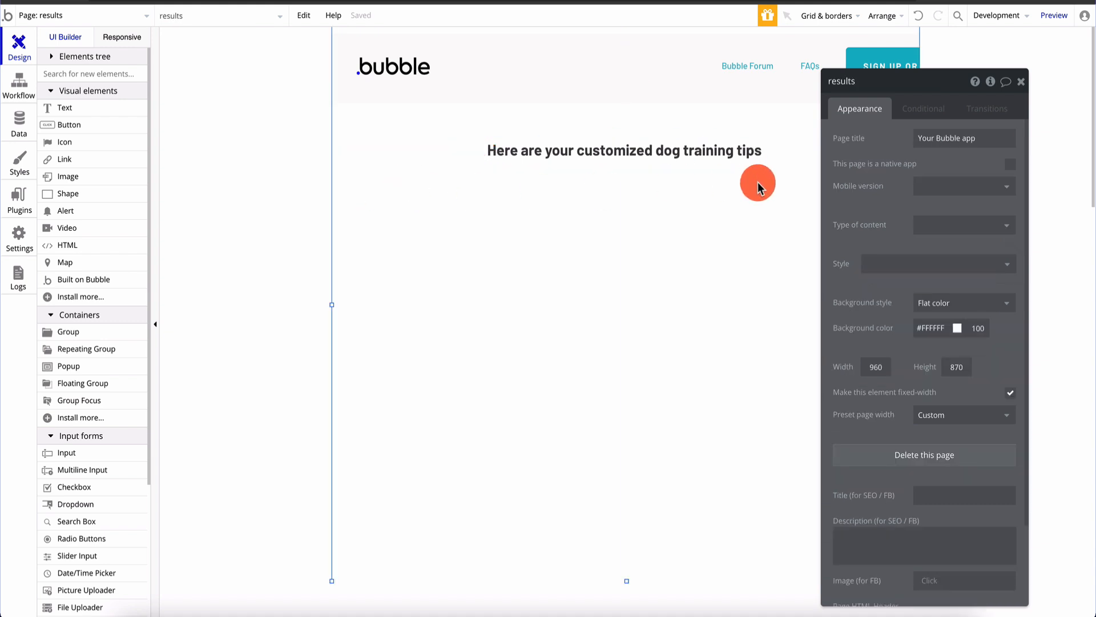
pyautogui.click(694, 152)
pyautogui.moveTo(692, 152); pyautogui.dragTo(686, 148)
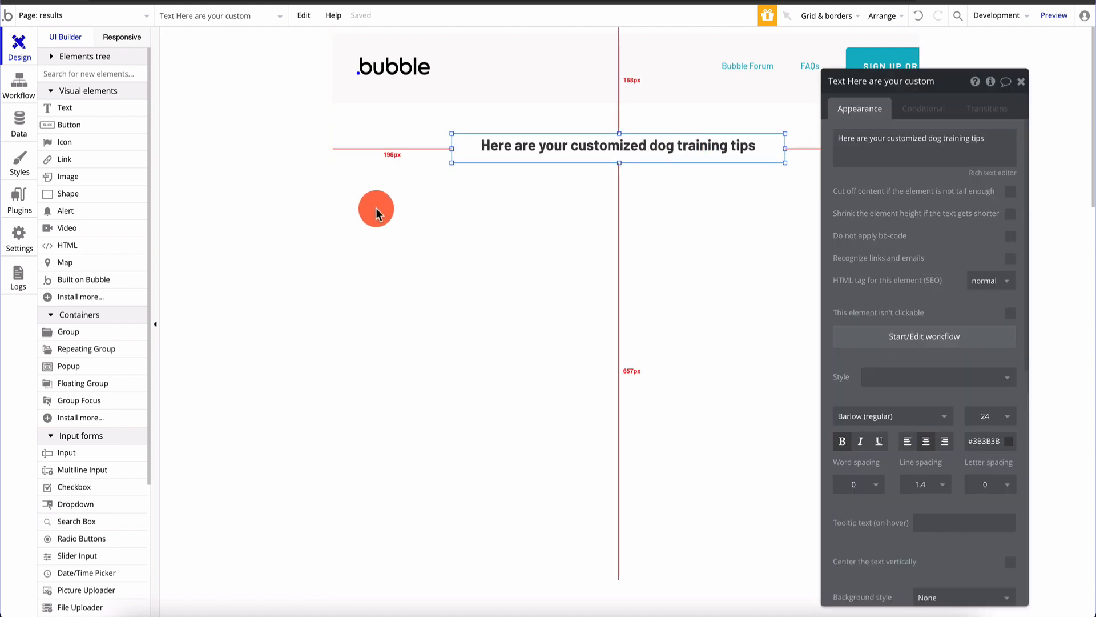
# Place a repeating group under the heading, enlarge and centre it, and drop a text into its first row
pyautogui.click(354, 195)
pyautogui.moveTo(117, 354); pyautogui.dragTo(502, 252)
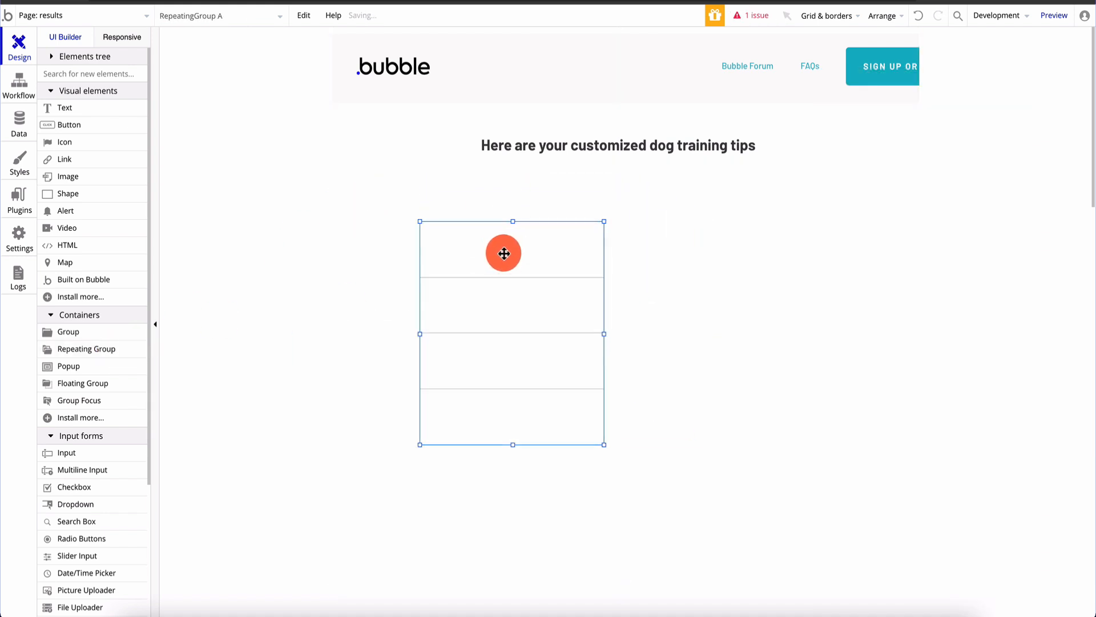
pyautogui.moveTo(605, 445); pyautogui.dragTo(922, 544)
pyautogui.moveTo(704, 355); pyautogui.dragTo(661, 327)
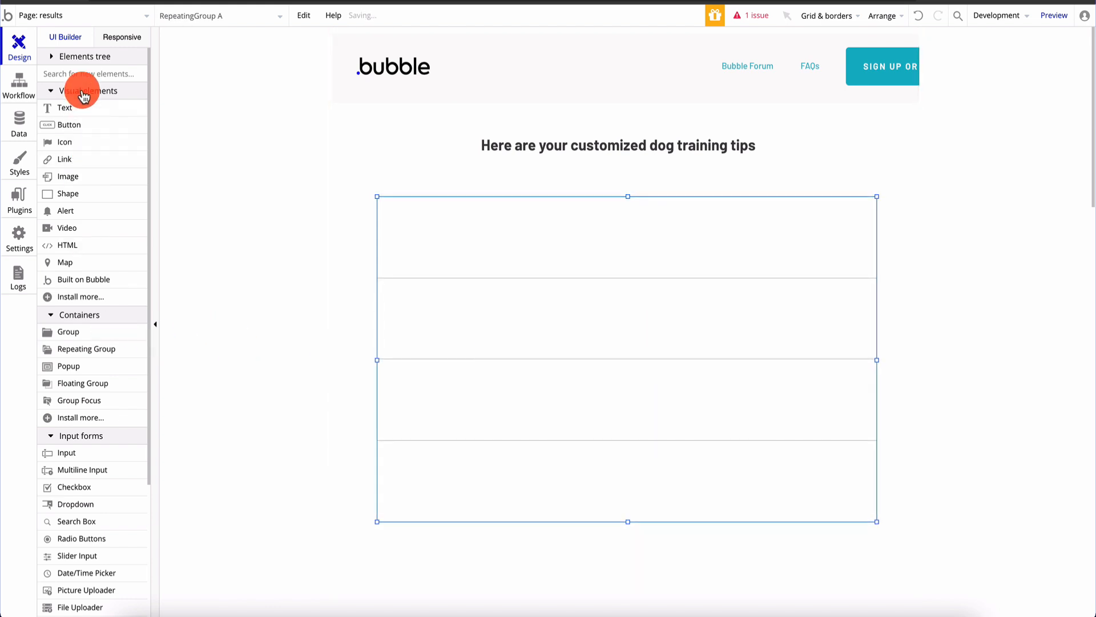
pyautogui.moveTo(79, 105); pyautogui.dragTo(597, 240)
pyautogui.click(651, 283)
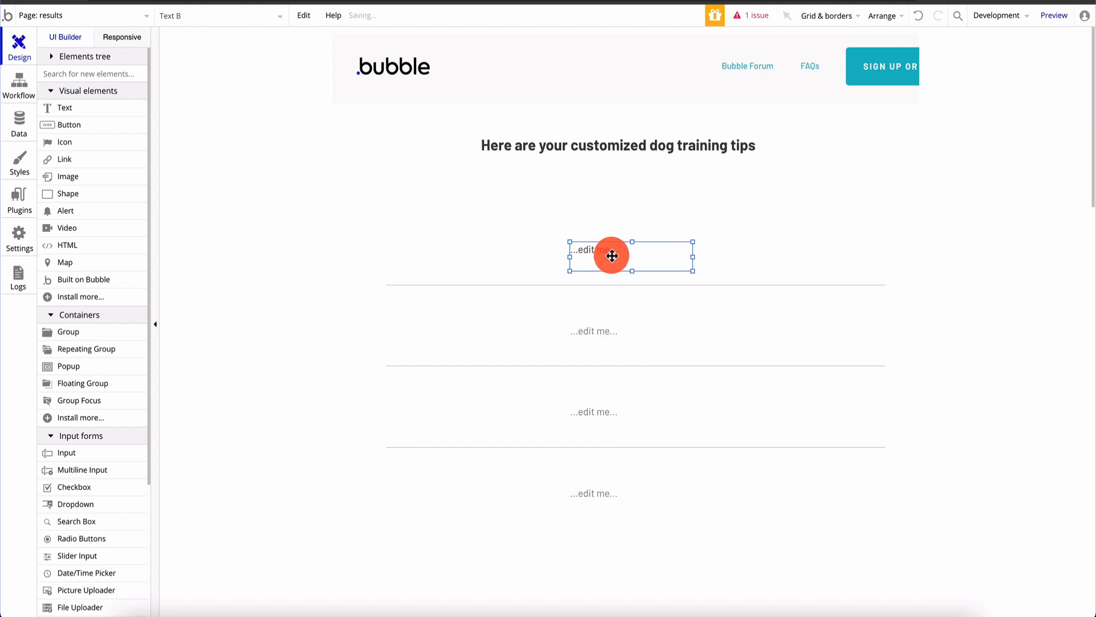
pyautogui.doubleClick(612, 255)
pyautogui.click(512, 234)
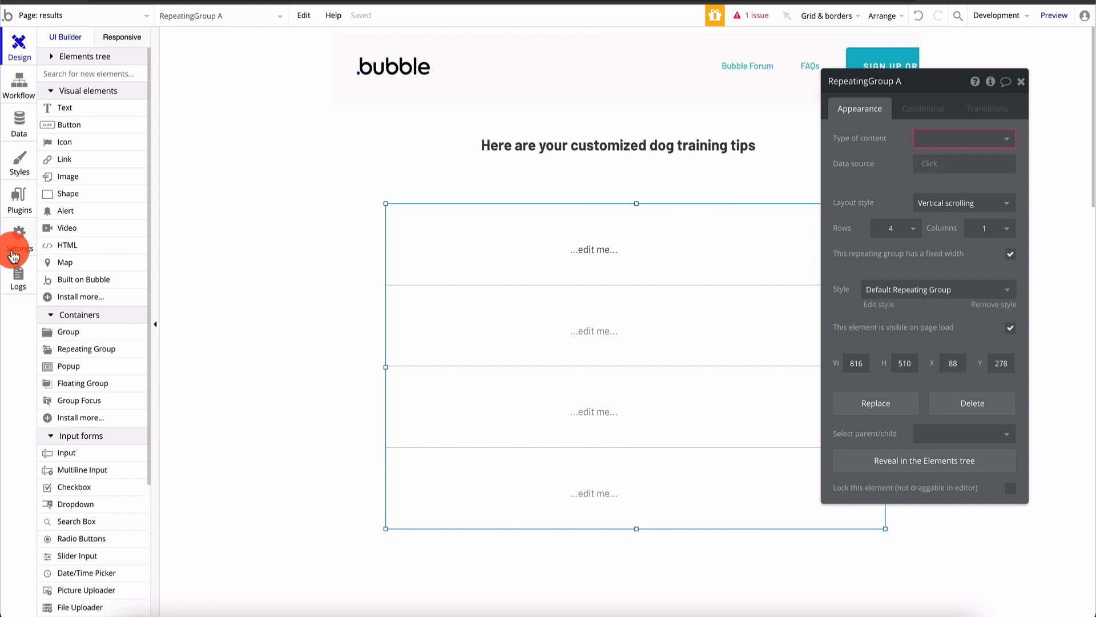
# In the API Connector plugin, add an API named DogTrainingTips and expand its API Call
pyautogui.click(20, 200)
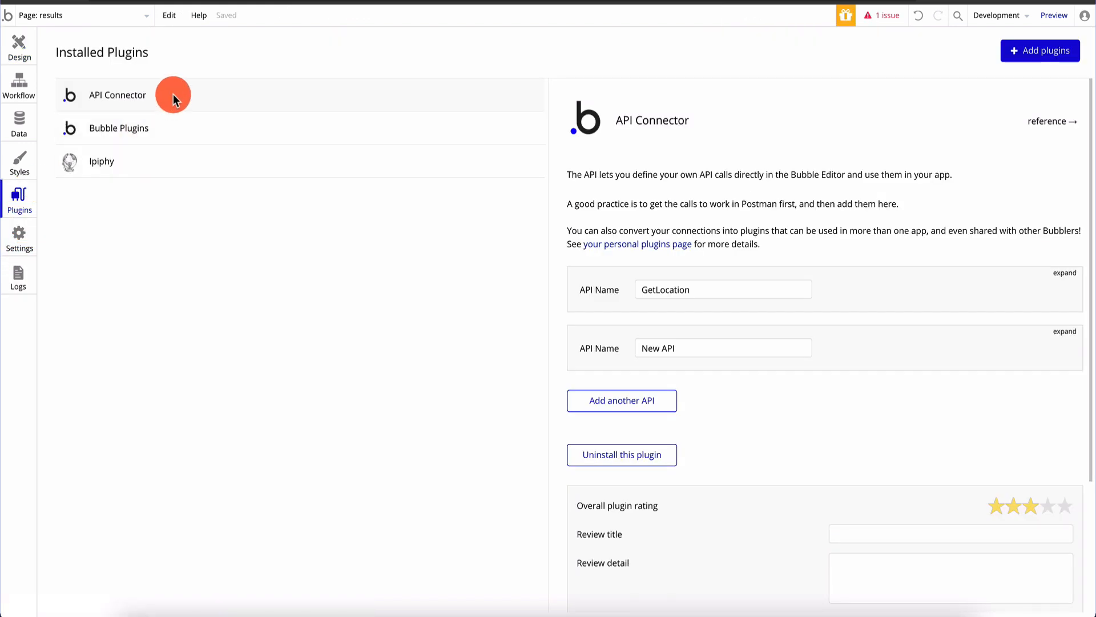
pyautogui.scroll(-2, 839, 318)
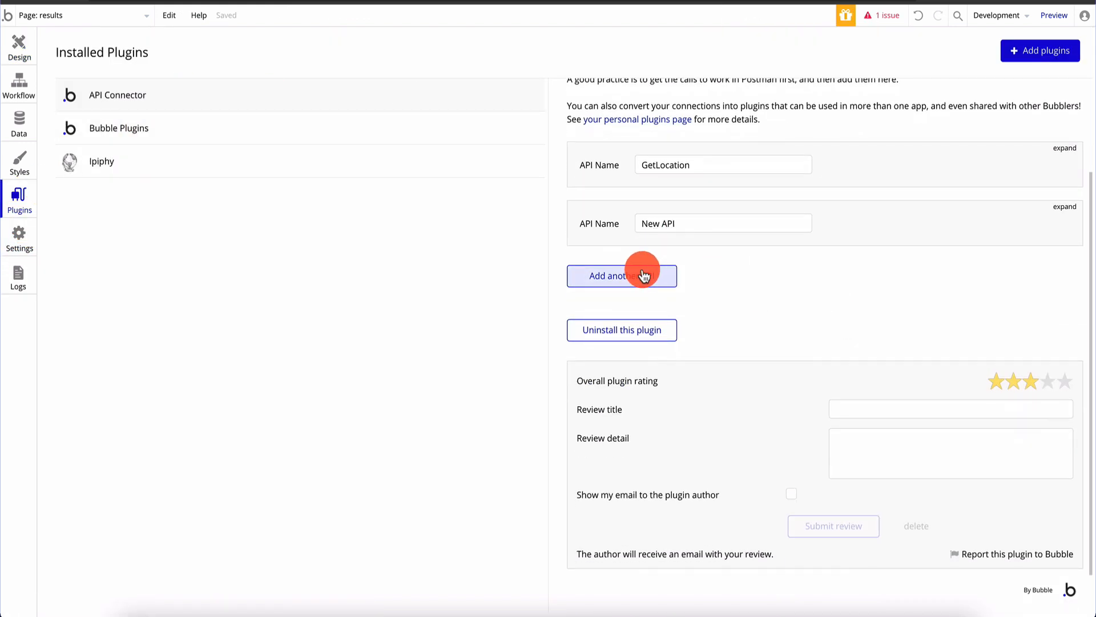
pyautogui.click(642, 278)
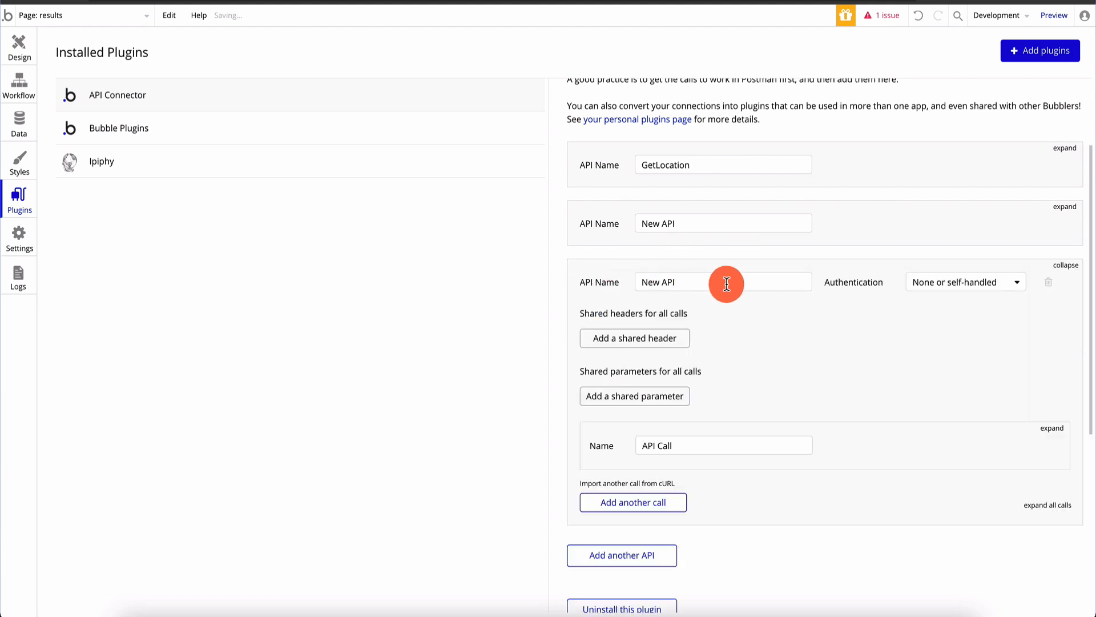
pyautogui.write('DogTrainingTips')
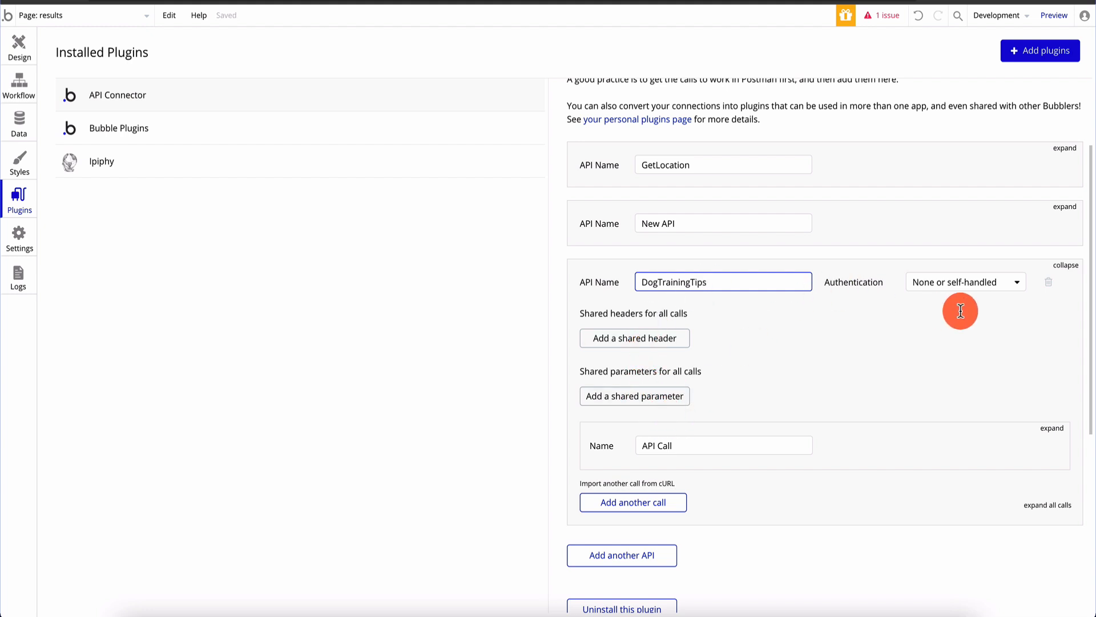
pyautogui.click(1058, 437)
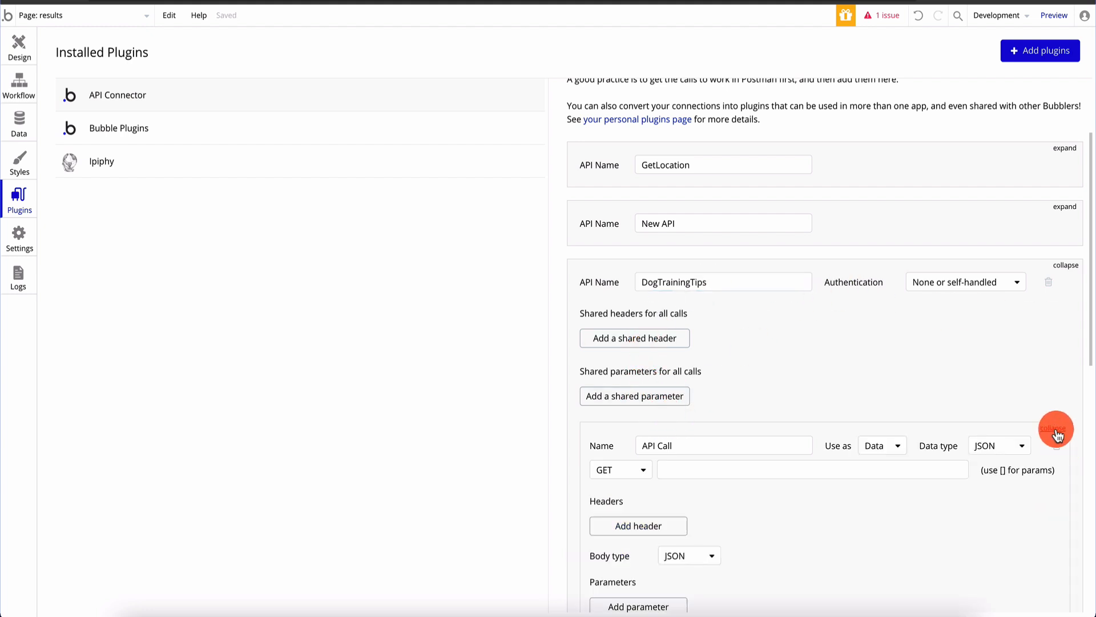
pyautogui.scroll(-3, 824, 443)
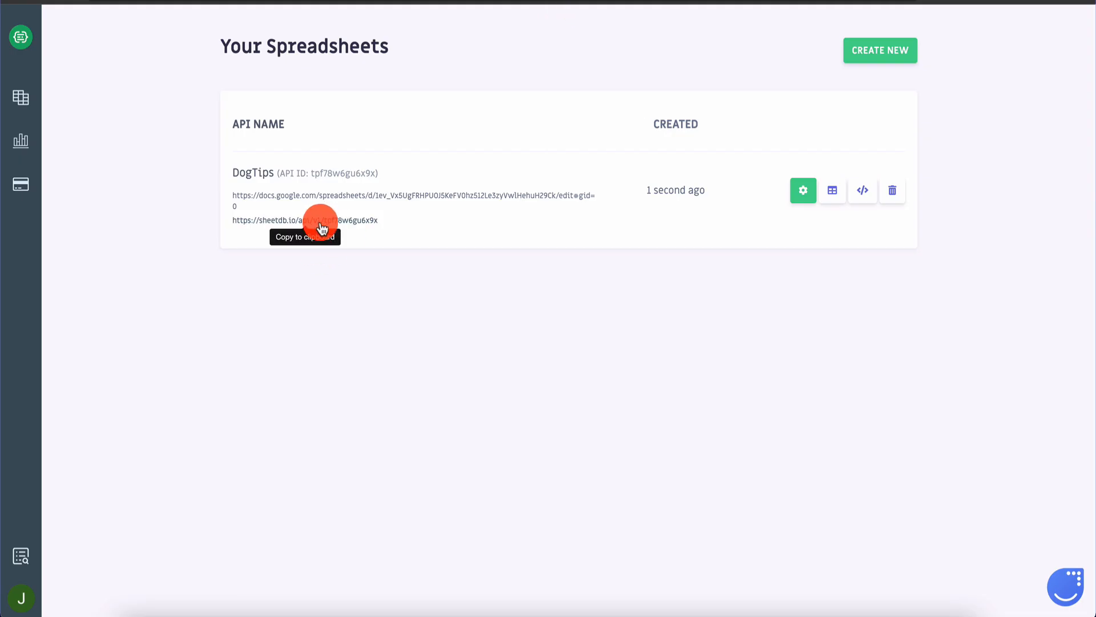
# Copy the DogTips spreadsheet's sheetdb.io API endpoint URL
pyautogui.click(325, 222)
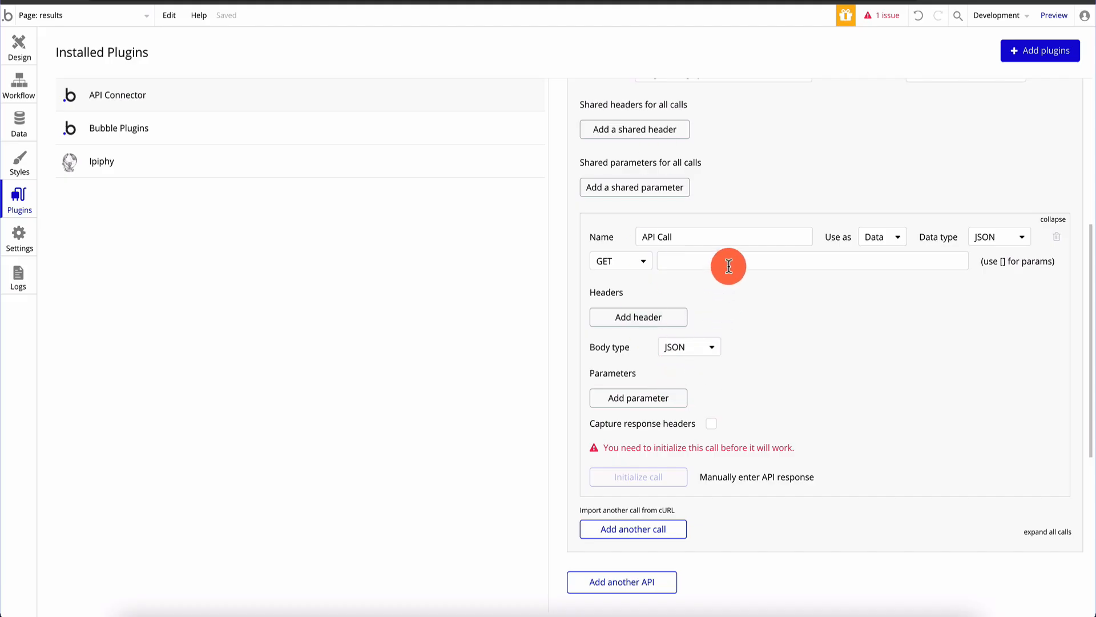
# Paste the SheetDB URL into the DogTrainingTips API Call and initialize it, saving Tip as text
pyautogui.click(728, 262)
pyautogui.hotkey('ctrl', 'v')
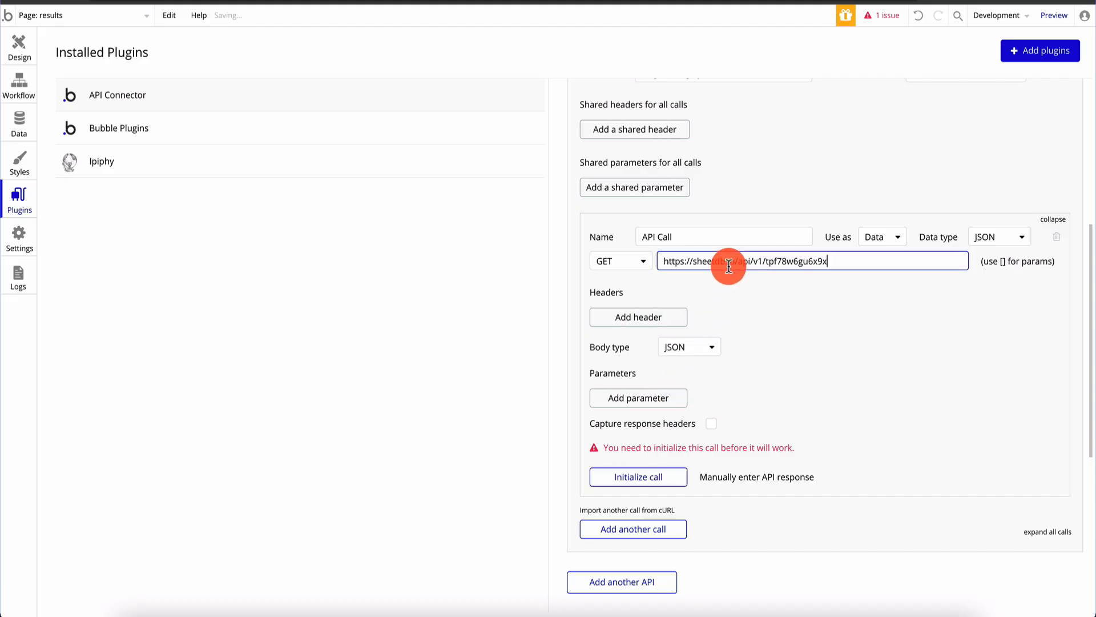
pyautogui.click(664, 481)
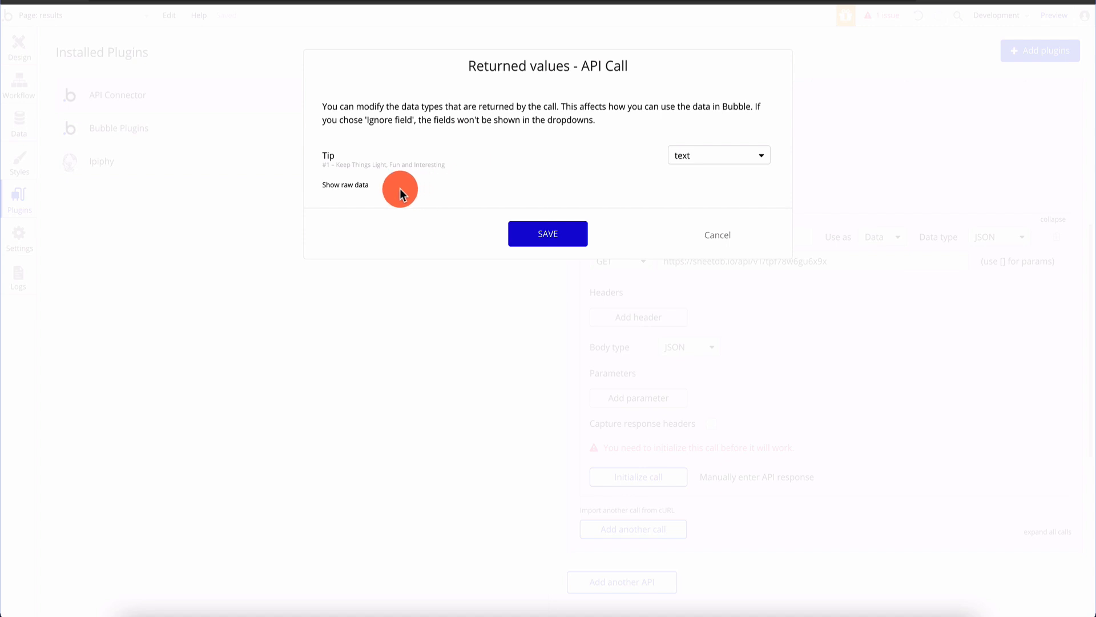
pyautogui.click(571, 244)
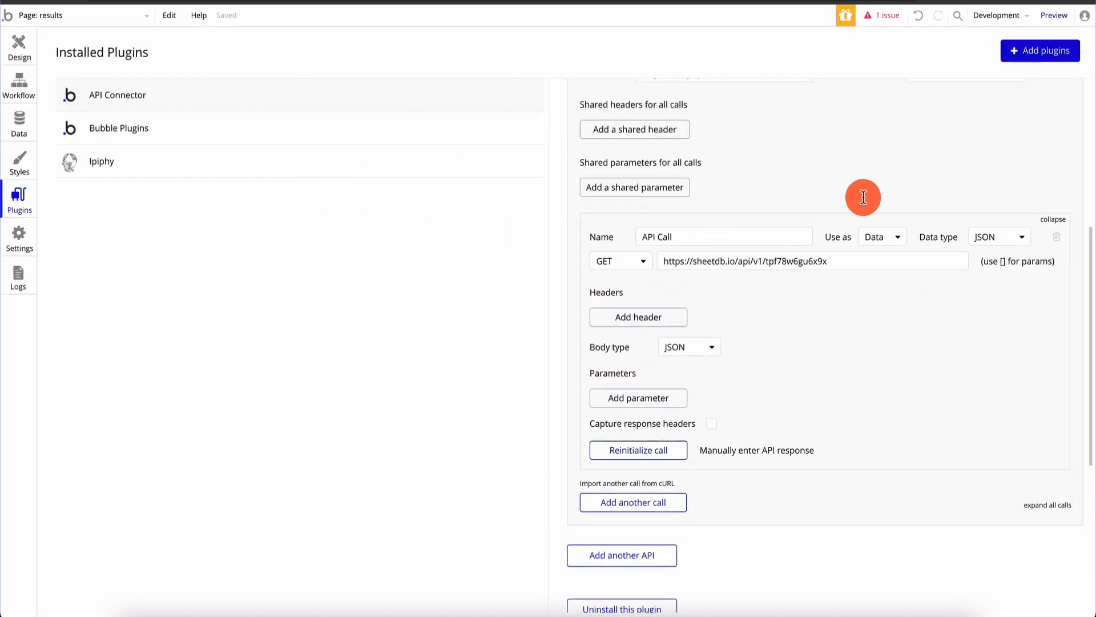
# Jump from the issue list to RepeatingGroup A, which lacks a content type
pyautogui.scroll(6, 864, 197)
pyautogui.scroll(-5, 863, 197)
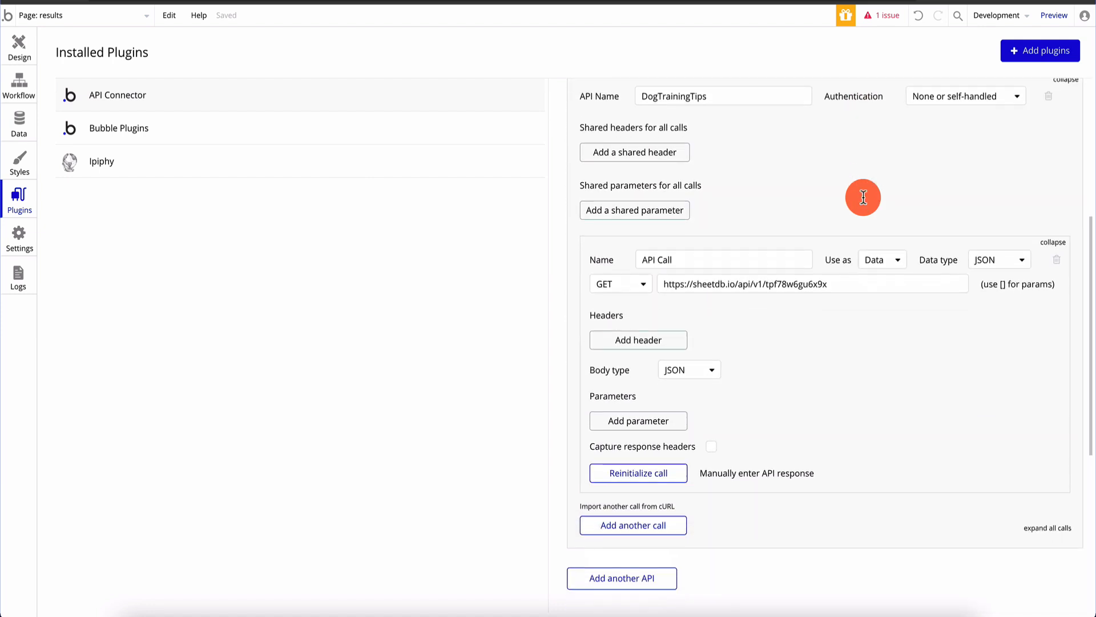
pyautogui.click(886, 17)
pyautogui.click(165, 174)
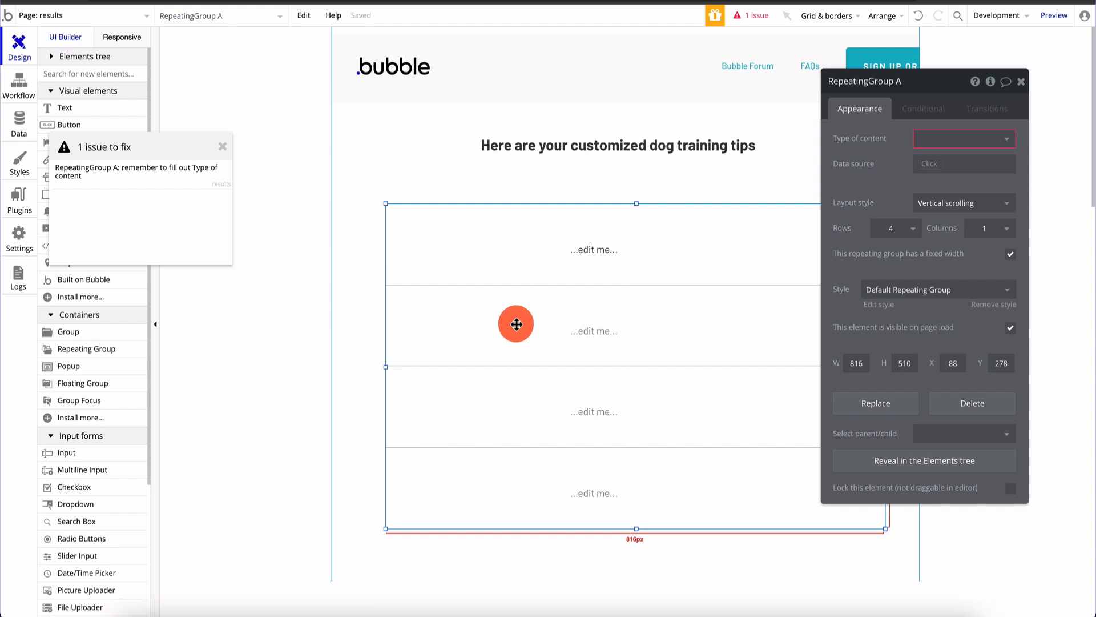
# Set the repeating group's content type to API Call, sourced from the DogTrainingTips - API Call external API
pyautogui.click(223, 153)
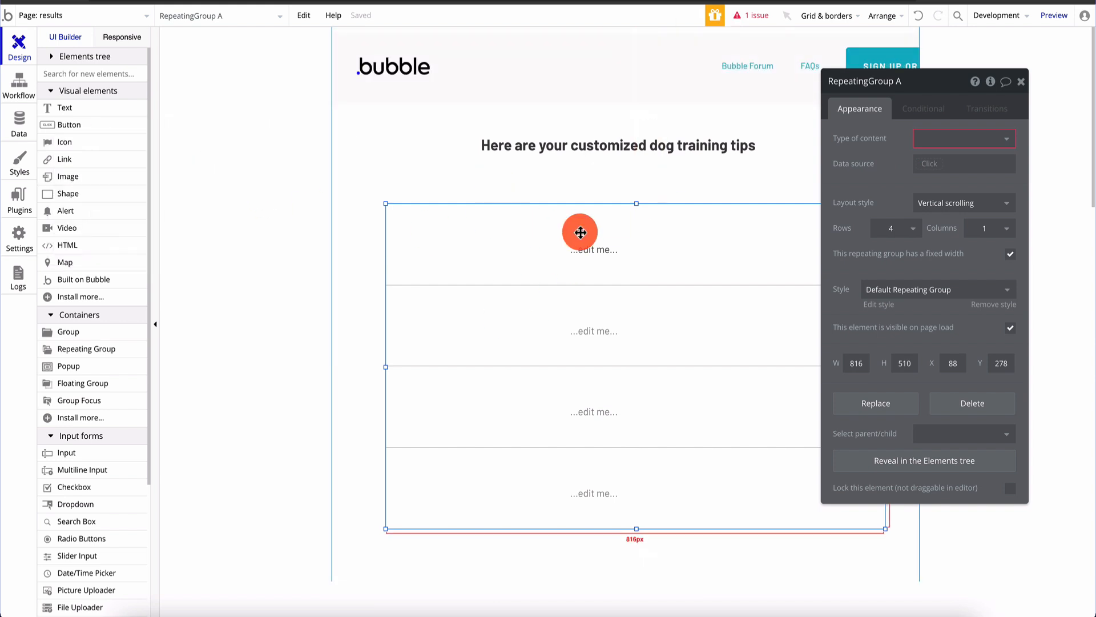
pyautogui.click(992, 142)
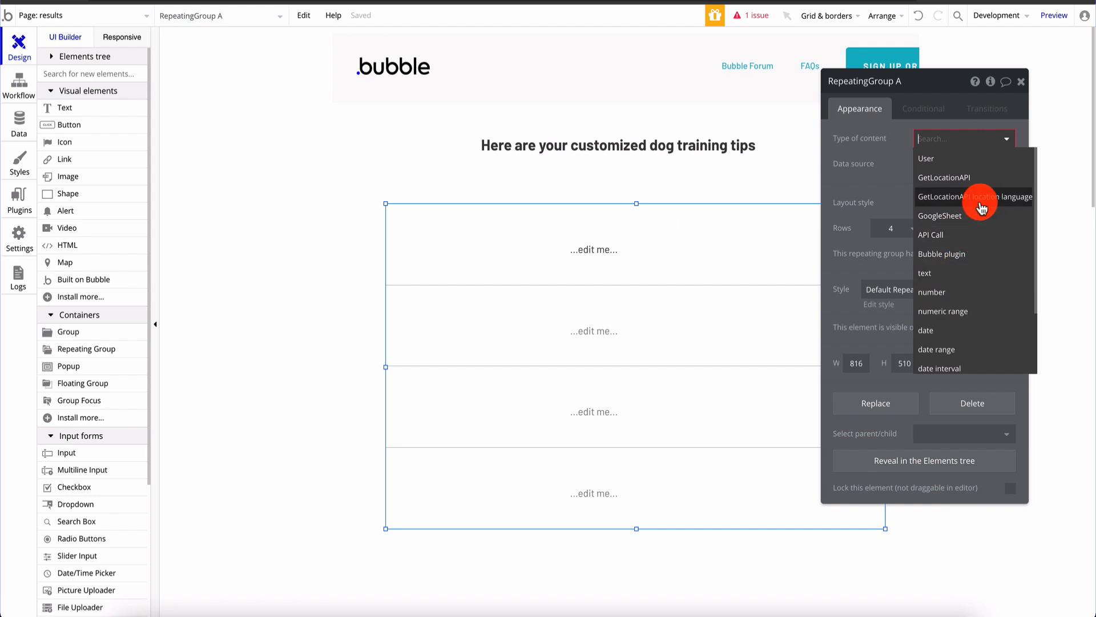
pyautogui.click(961, 240)
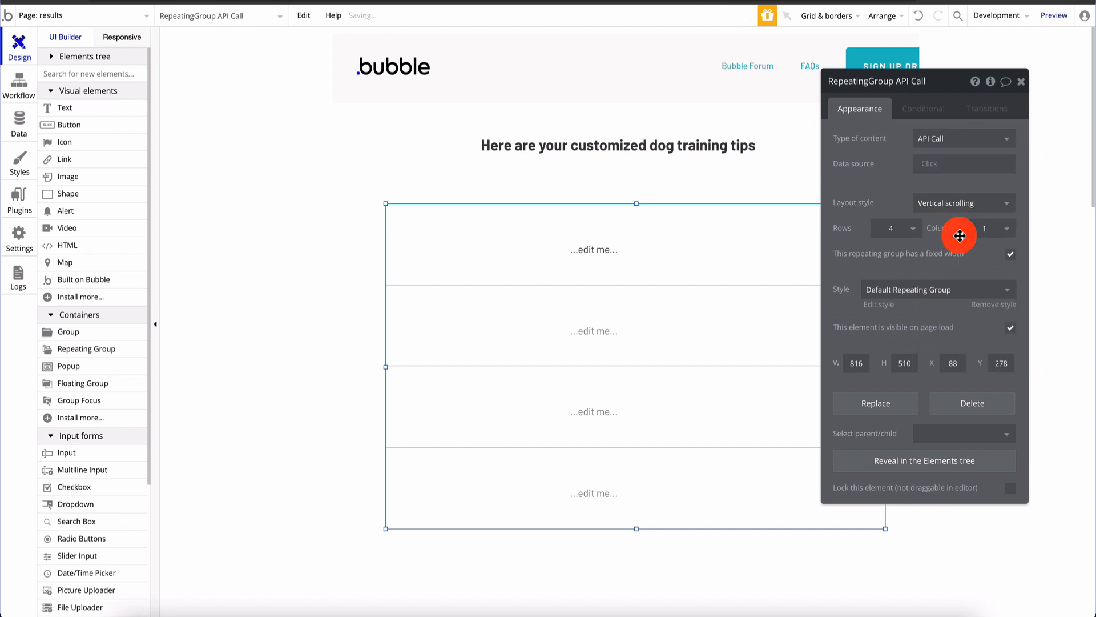
pyautogui.click(926, 169)
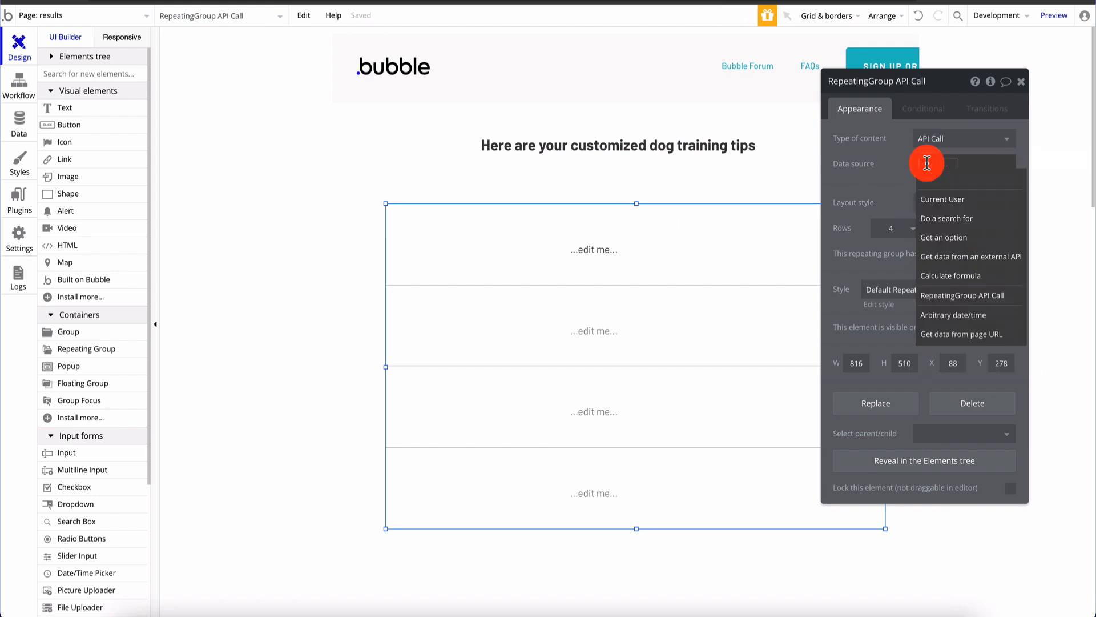
pyautogui.click(959, 257)
pyautogui.click(787, 118)
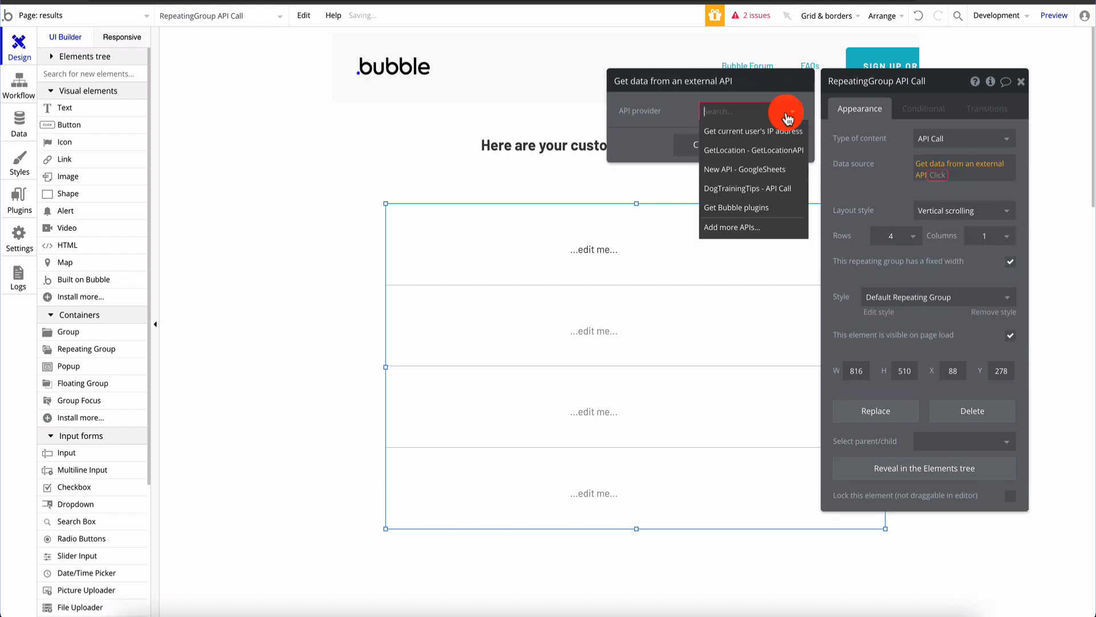
pyautogui.click(760, 186)
pyautogui.click(710, 145)
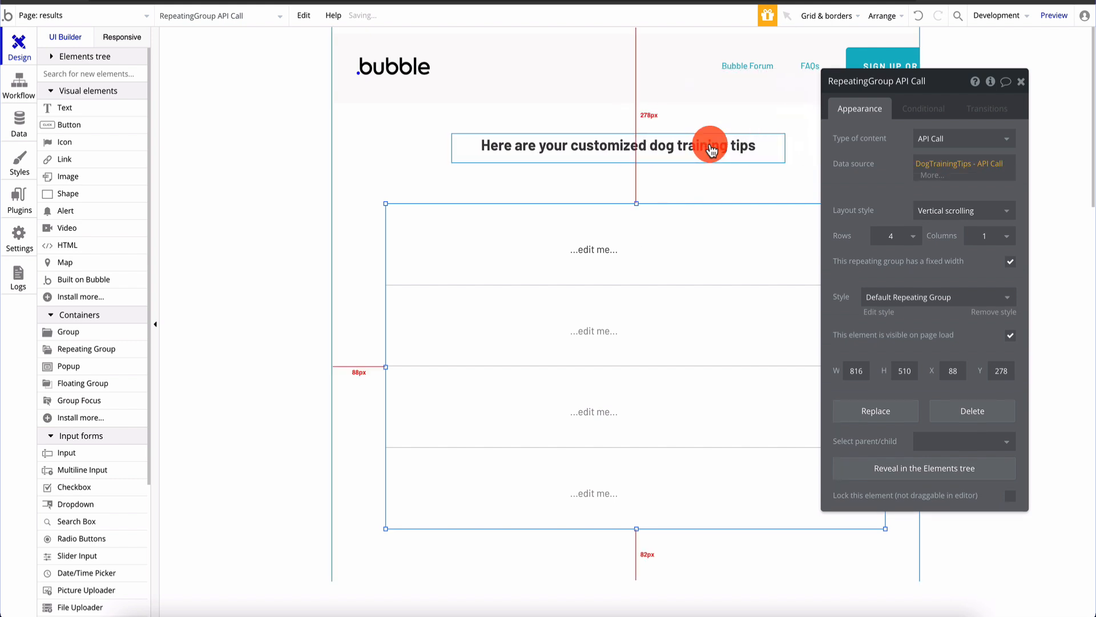
pyautogui.click(1026, 88)
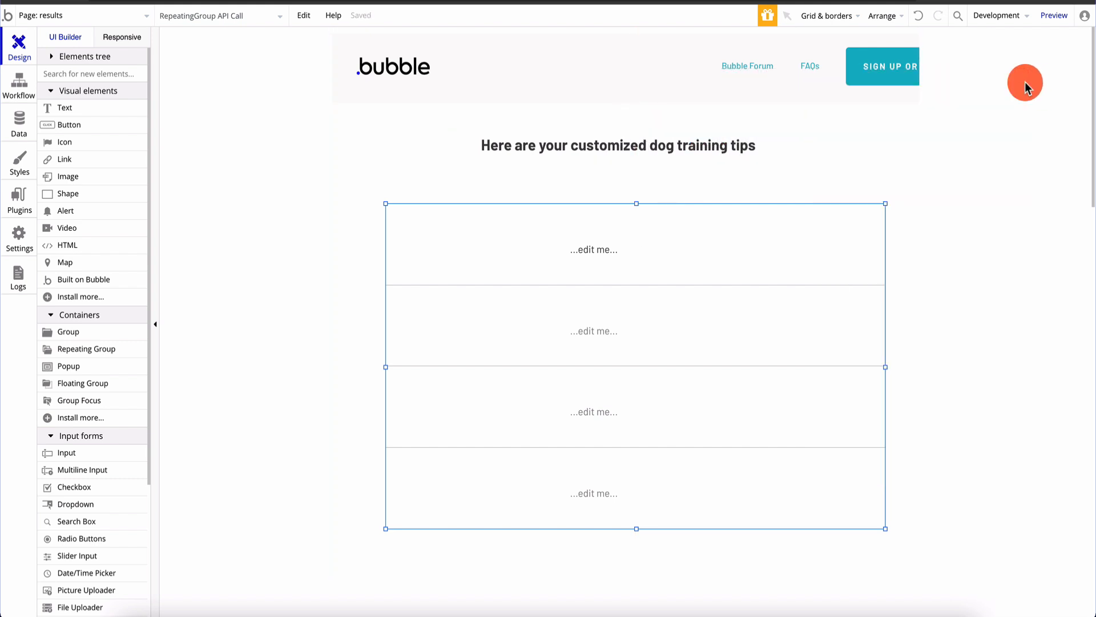
pyautogui.click(608, 267)
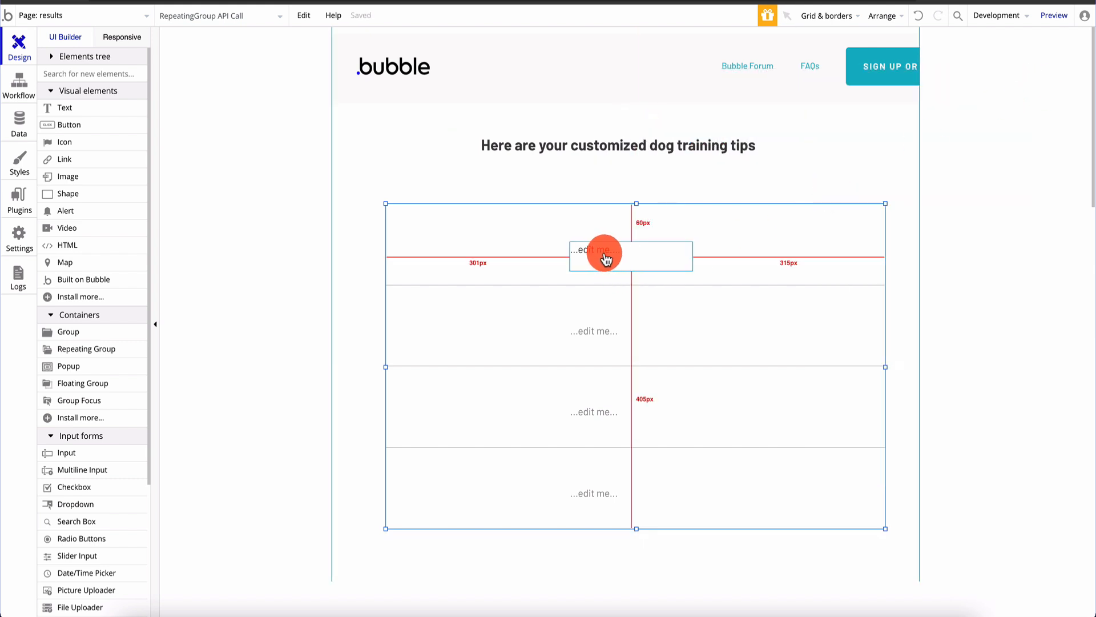
# On the index page, add a button below the questionnaire labelled Submit
pyautogui.click(97, 16)
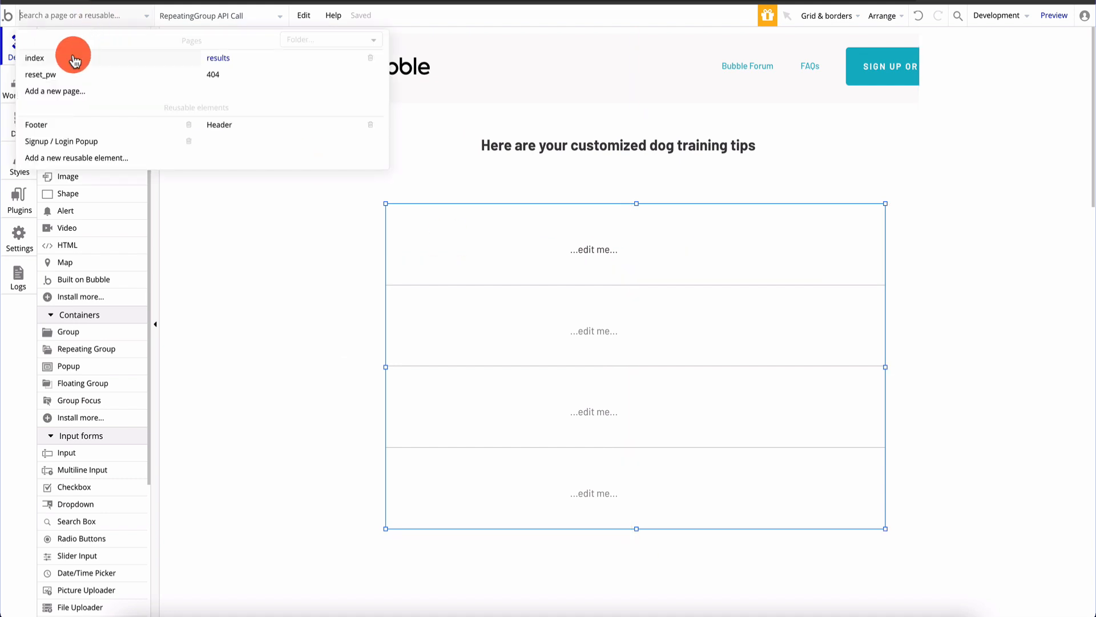
pyautogui.click(76, 59)
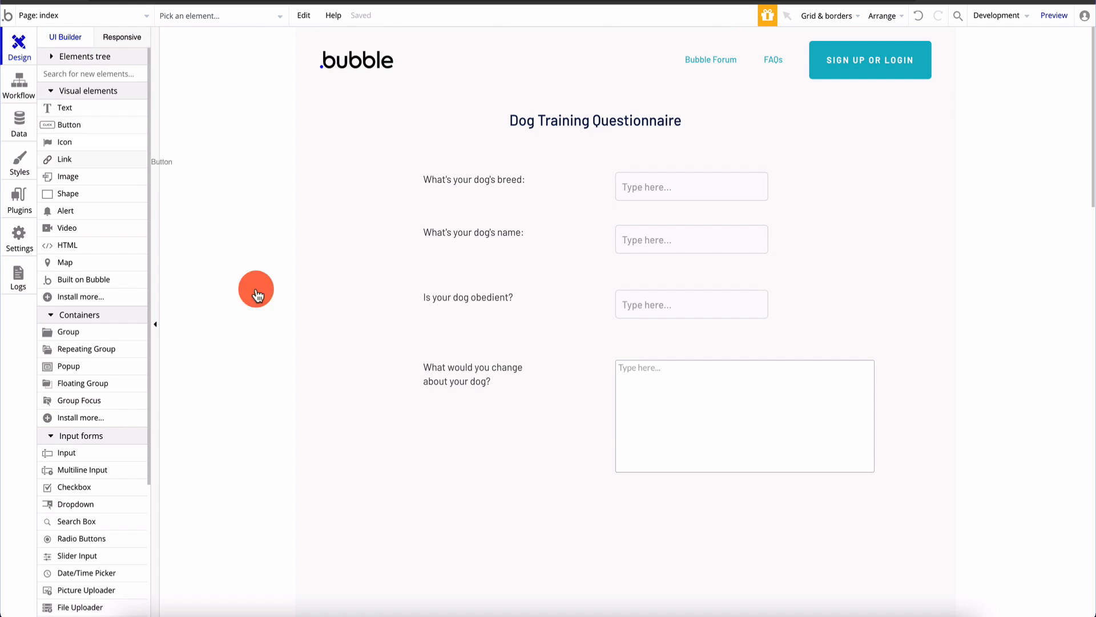
pyautogui.click(567, 503)
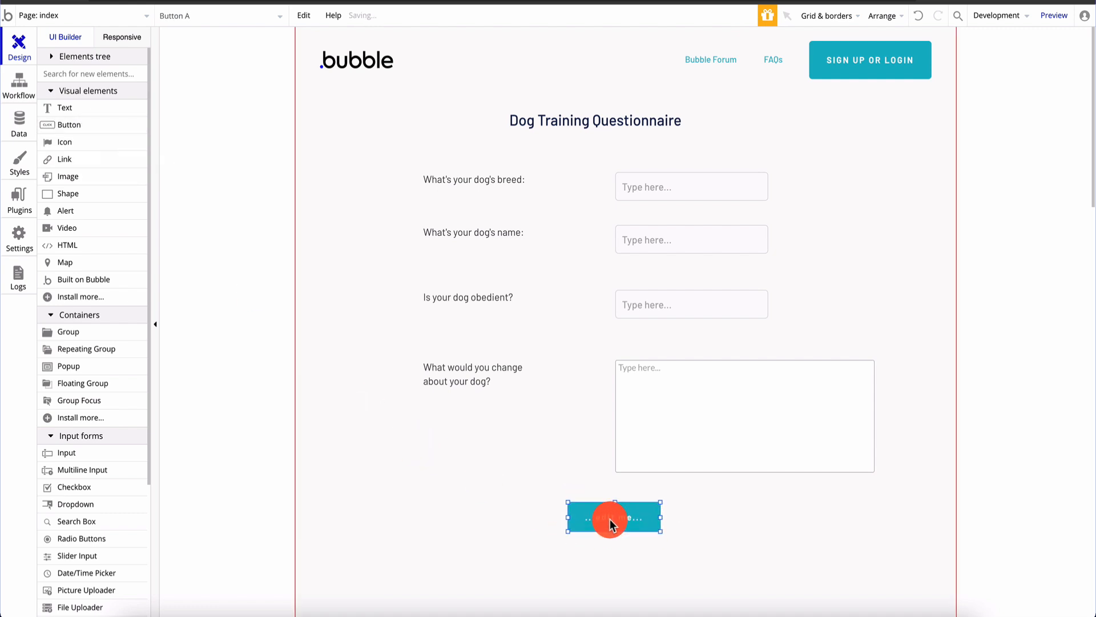
pyautogui.doubleClick(611, 522)
pyautogui.click(940, 137)
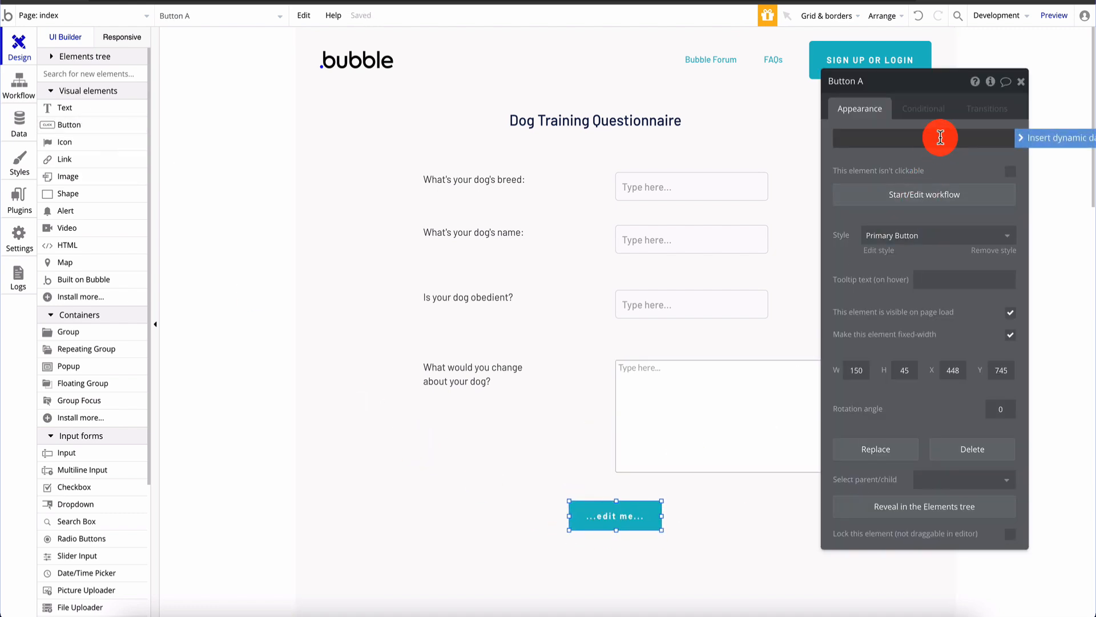
pyautogui.write('Submit')
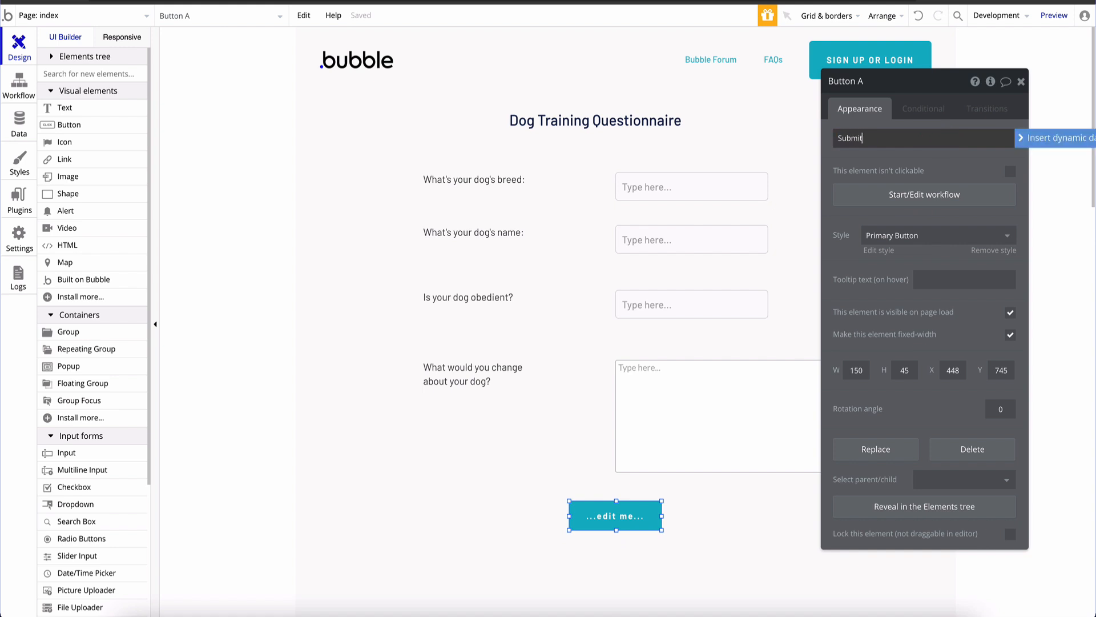
pyautogui.click(701, 539)
pyautogui.click(636, 515)
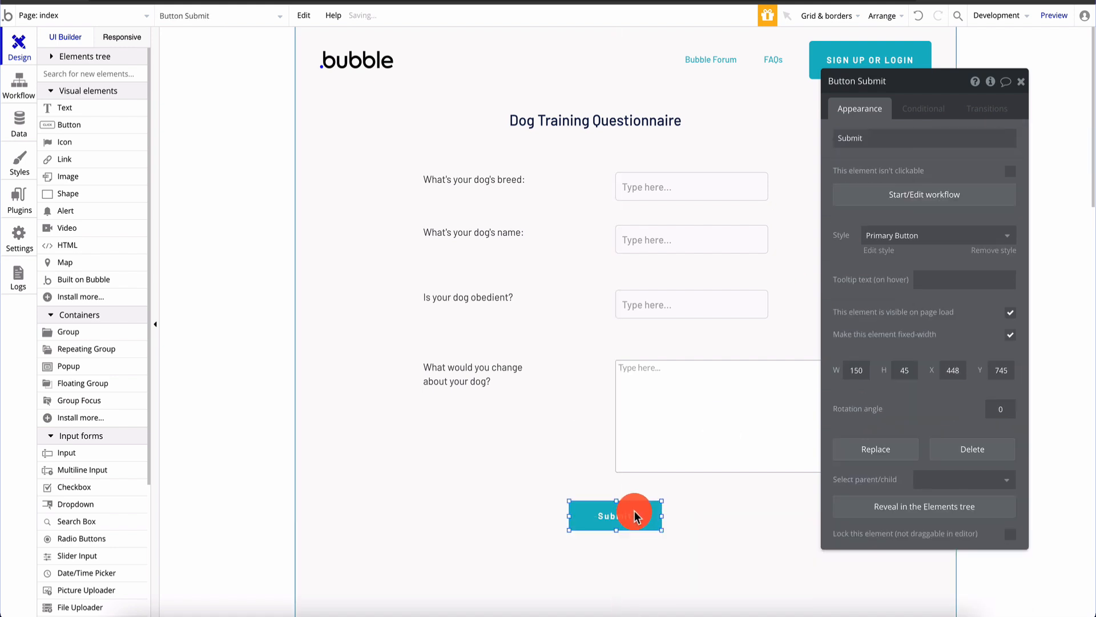
# Give the Submit button a click workflow with a Go to page step to results
pyautogui.click(934, 200)
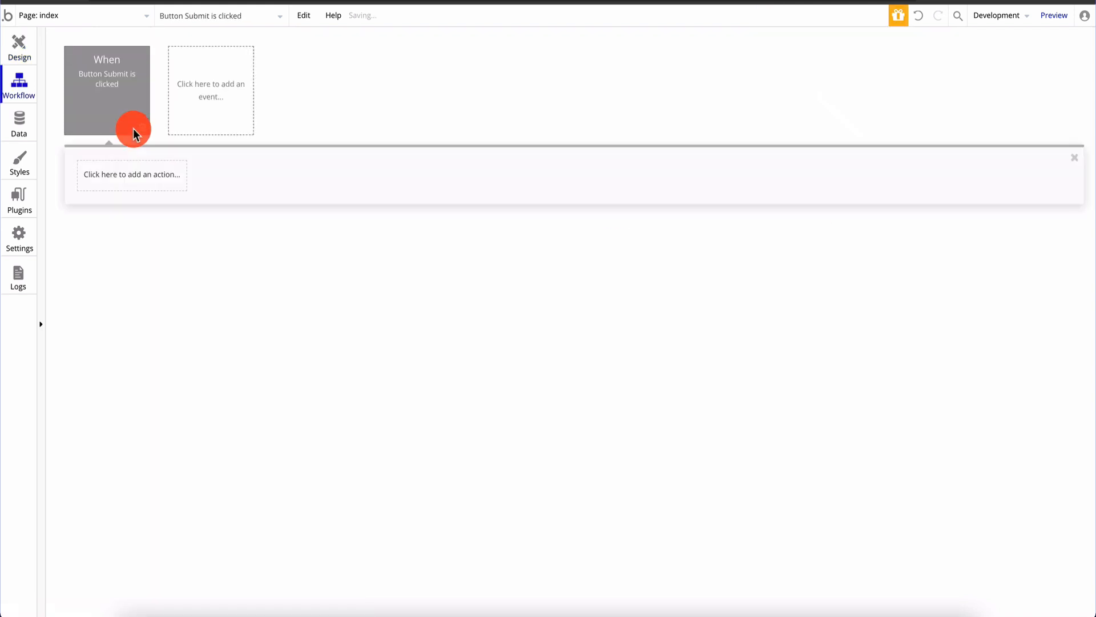
pyautogui.click(124, 182)
pyautogui.click(139, 251)
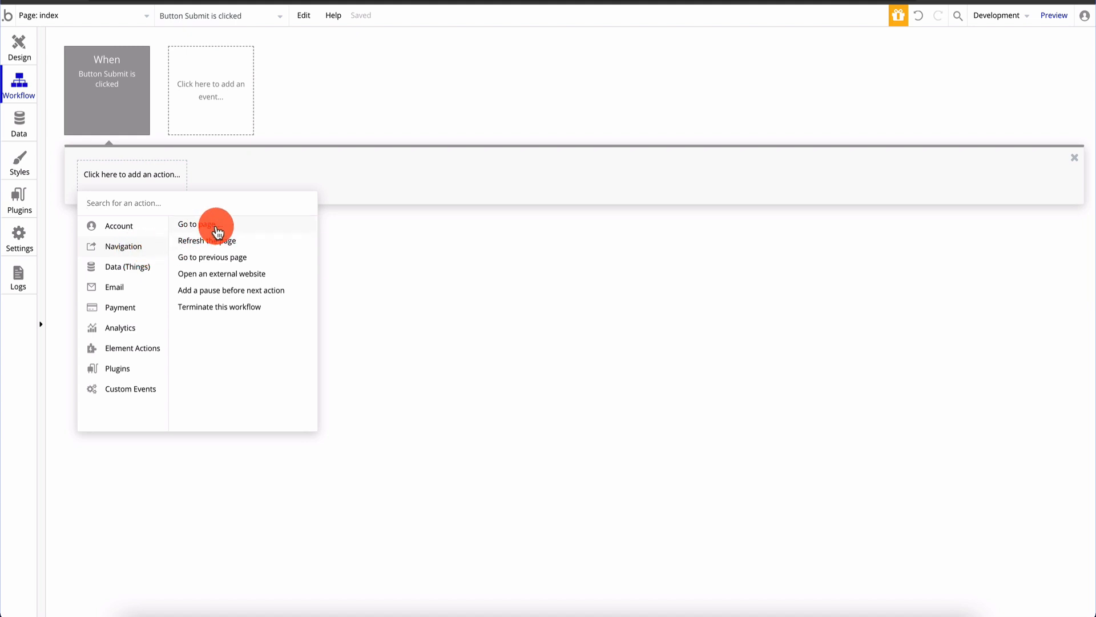
pyautogui.click(217, 231)
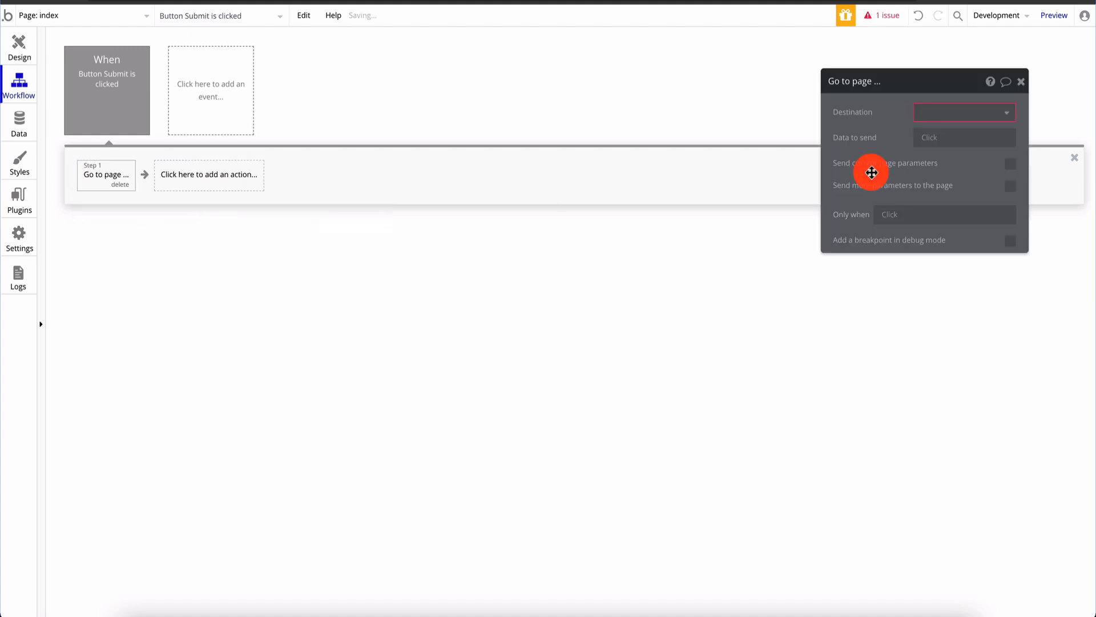
pyautogui.click(967, 118)
pyautogui.click(963, 153)
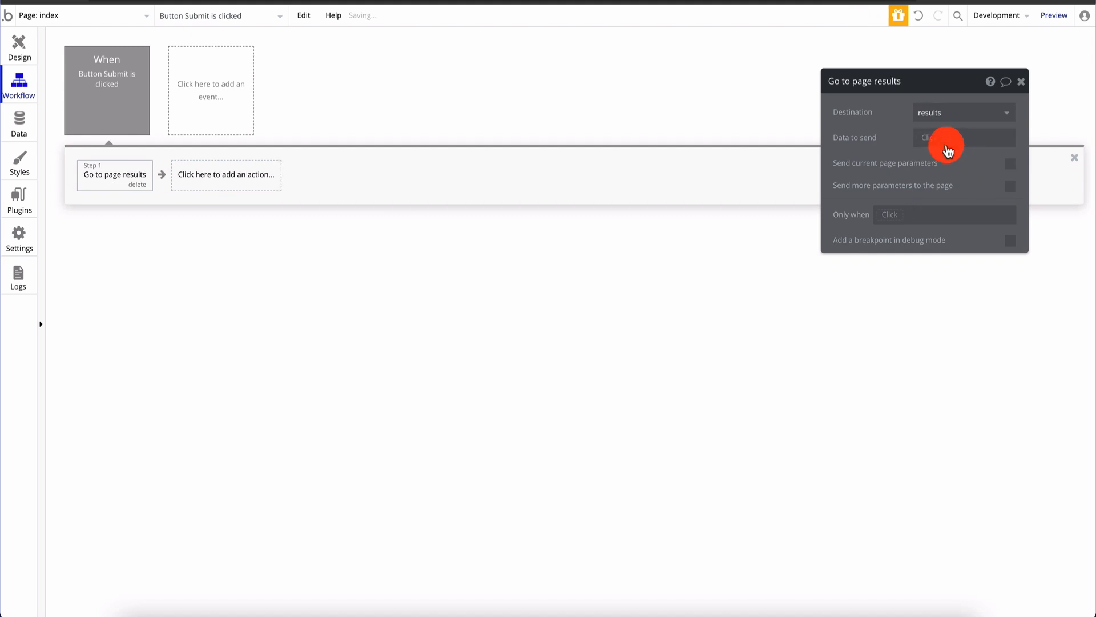
pyautogui.click(1024, 87)
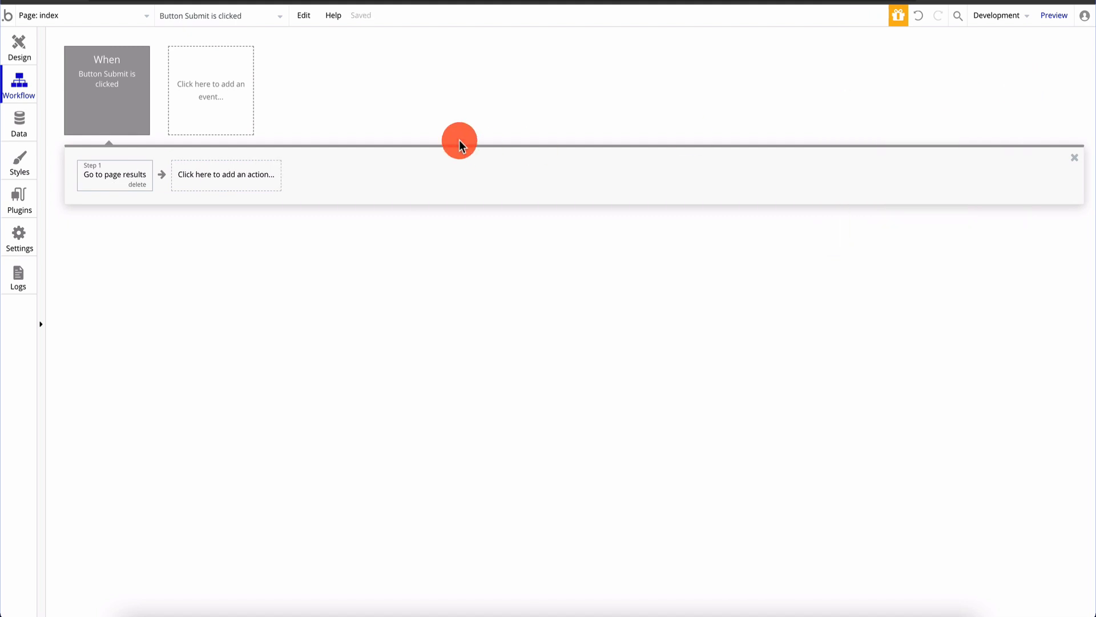
pyautogui.click(15, 49)
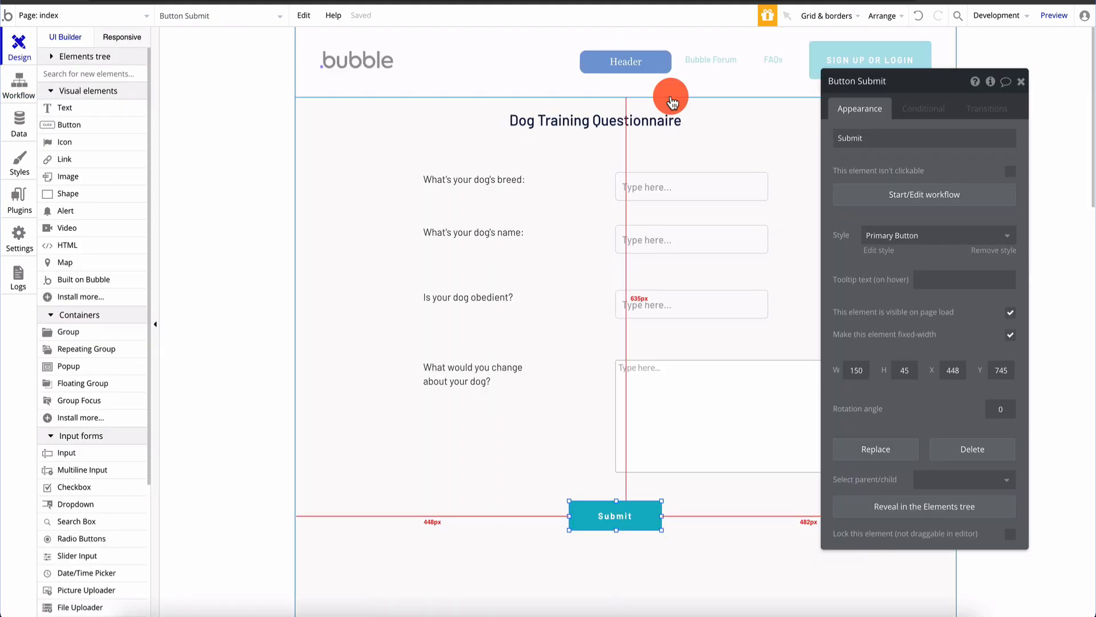
pyautogui.click(1023, 85)
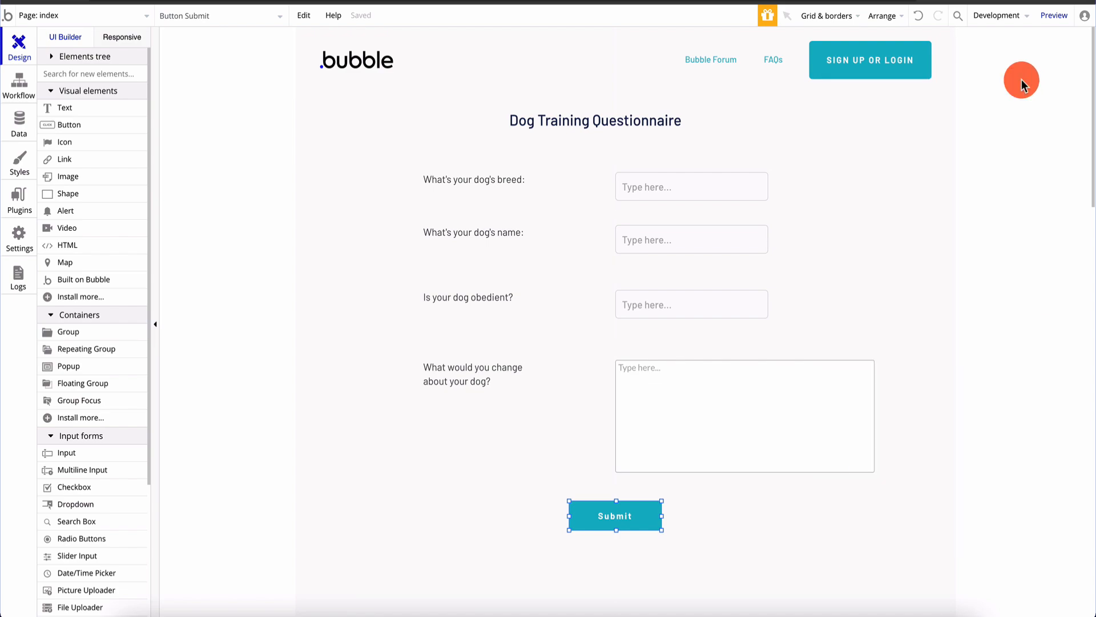
pyautogui.click(1053, 28)
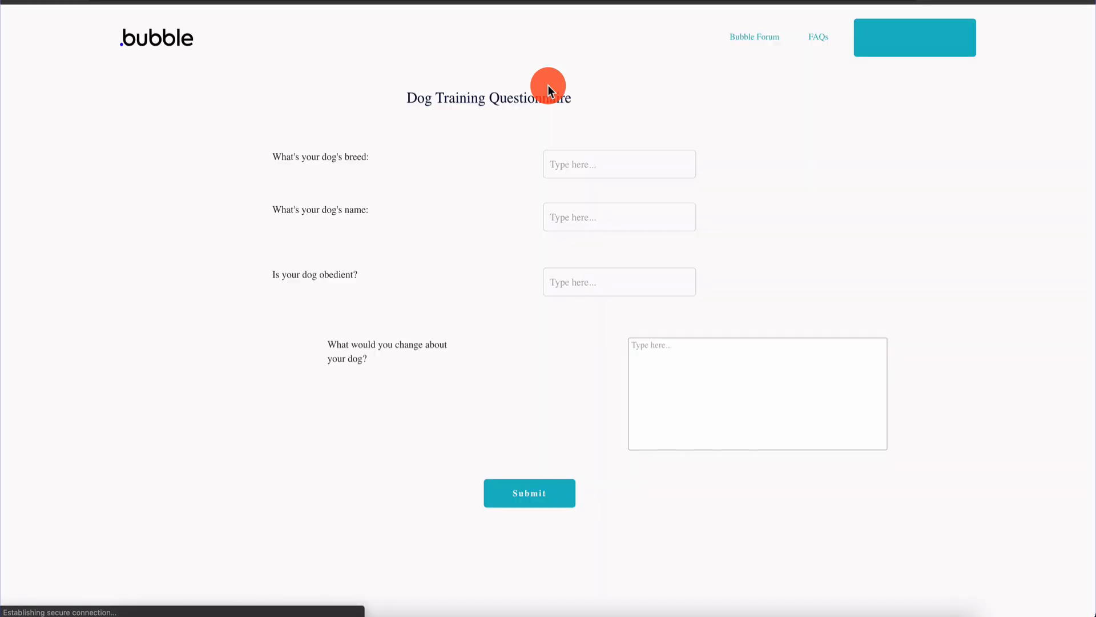
pyautogui.write('fldskjflsk')
pyautogui.press('Tab')
pyautogui.write('lkjlj')
pyautogui.press('Tab')
pyautogui.write('lkj')
pyautogui.press('Tab')
pyautogui.write('fdfd')
pyautogui.click(537, 501)
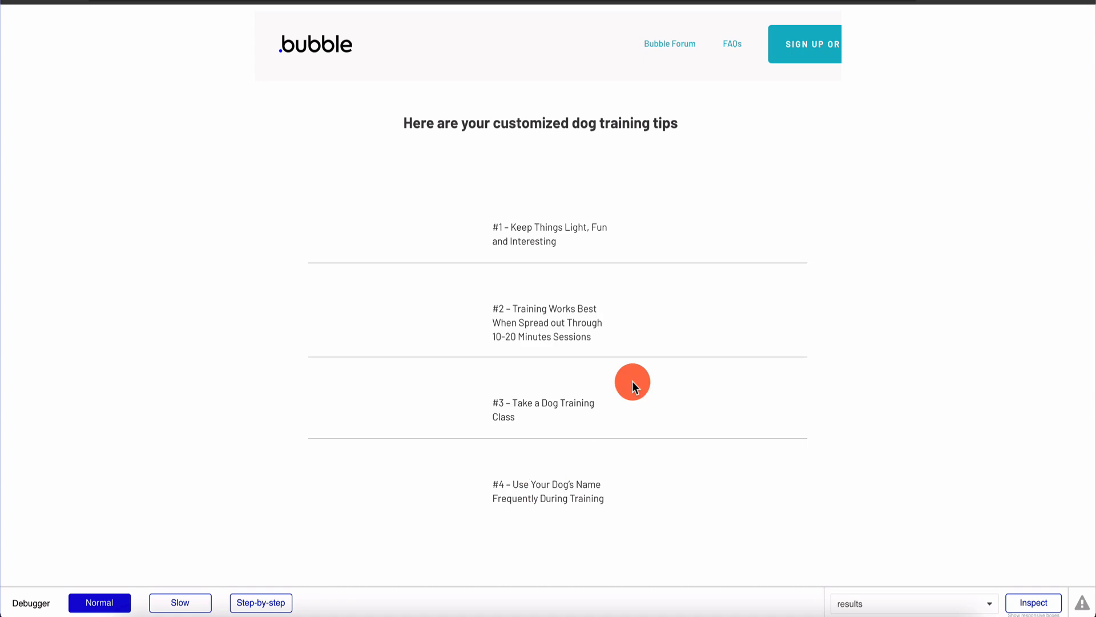
pyautogui.scroll(-20, 519, 382)
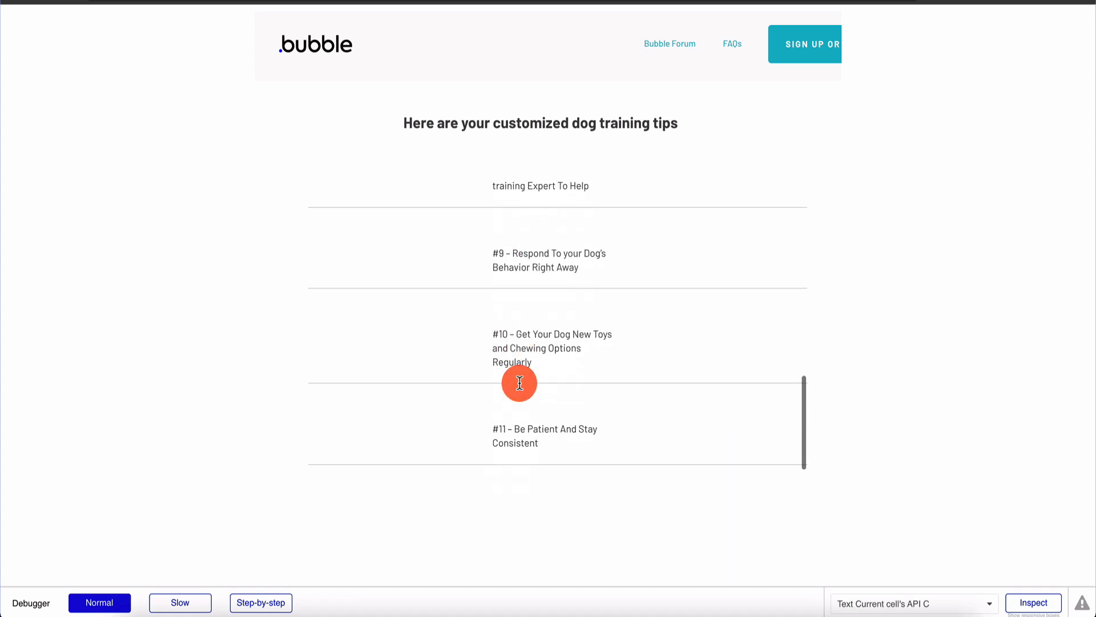
pyautogui.scroll(-4, 519, 382)
pyautogui.scroll(20, 519, 382)
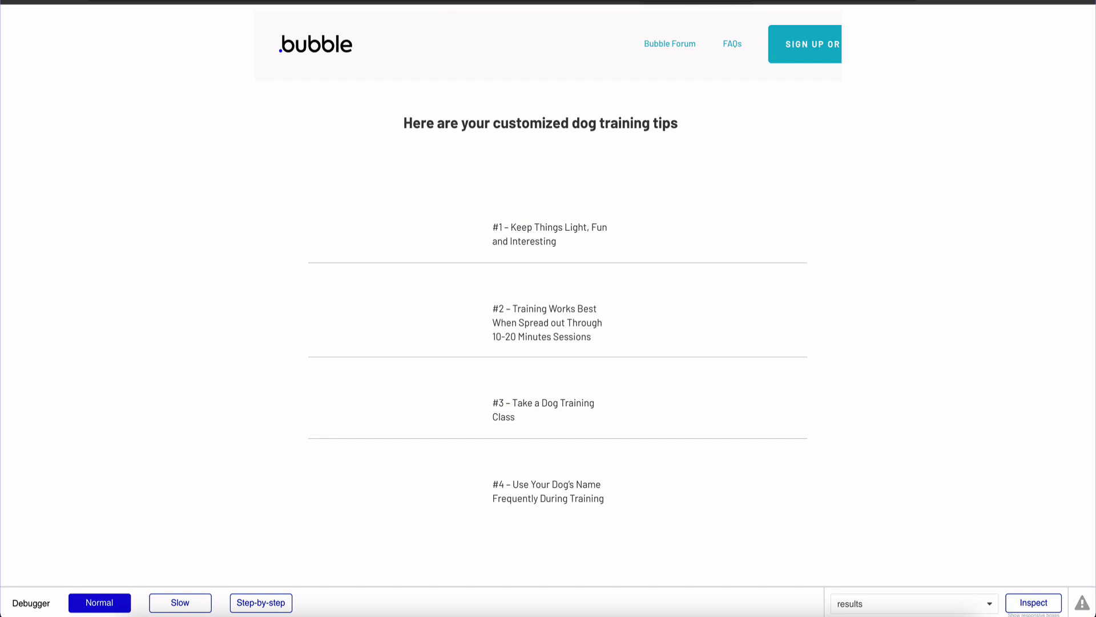
pyautogui.click(628, 2)
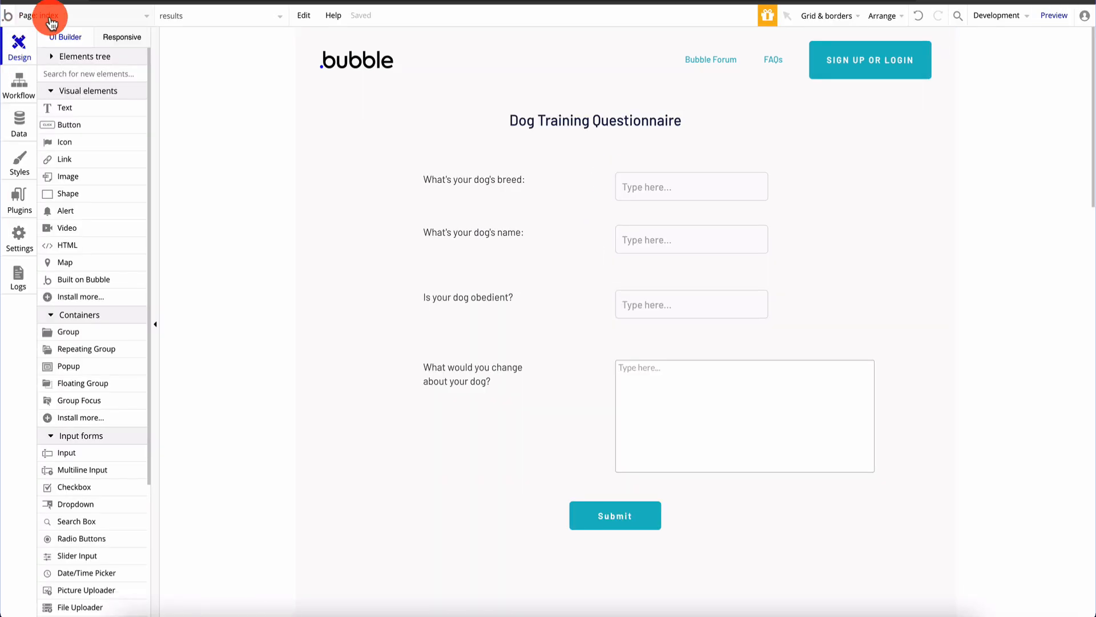
# On the results page, stretch the tips repeating group much taller
pyautogui.click(50, 23)
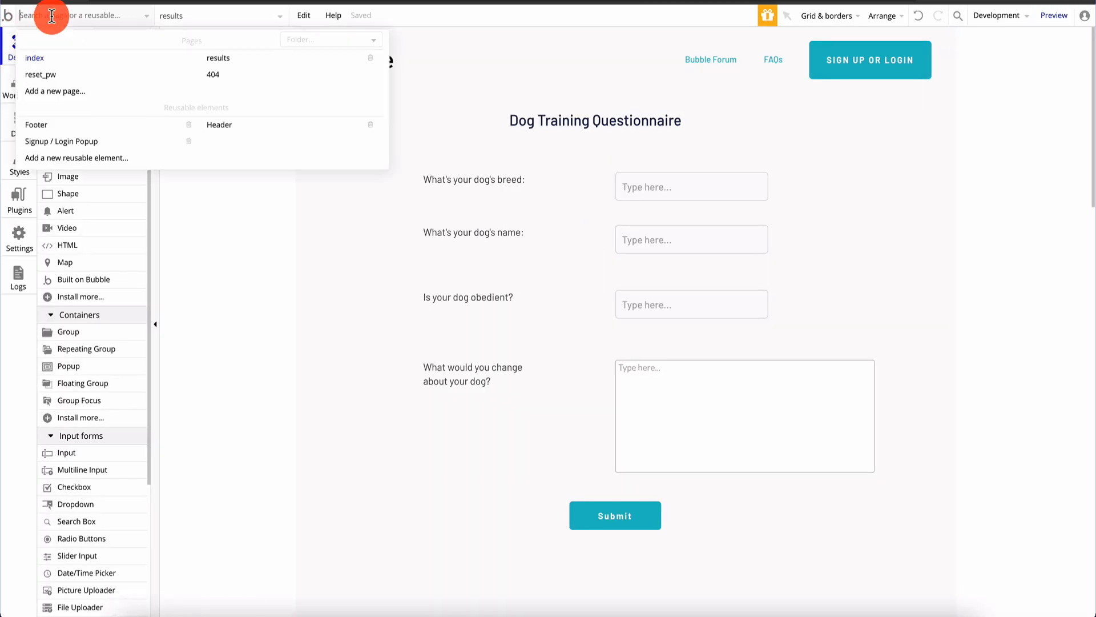
pyautogui.click(245, 63)
pyautogui.click(697, 320)
pyautogui.scroll(-5, 630, 274)
pyautogui.moveTo(632, 207); pyautogui.dragTo(648, 536)
pyautogui.click(648, 135)
pyautogui.moveTo(637, 214); pyautogui.dragTo(631, 492)
pyautogui.scroll(3, 636, 276)
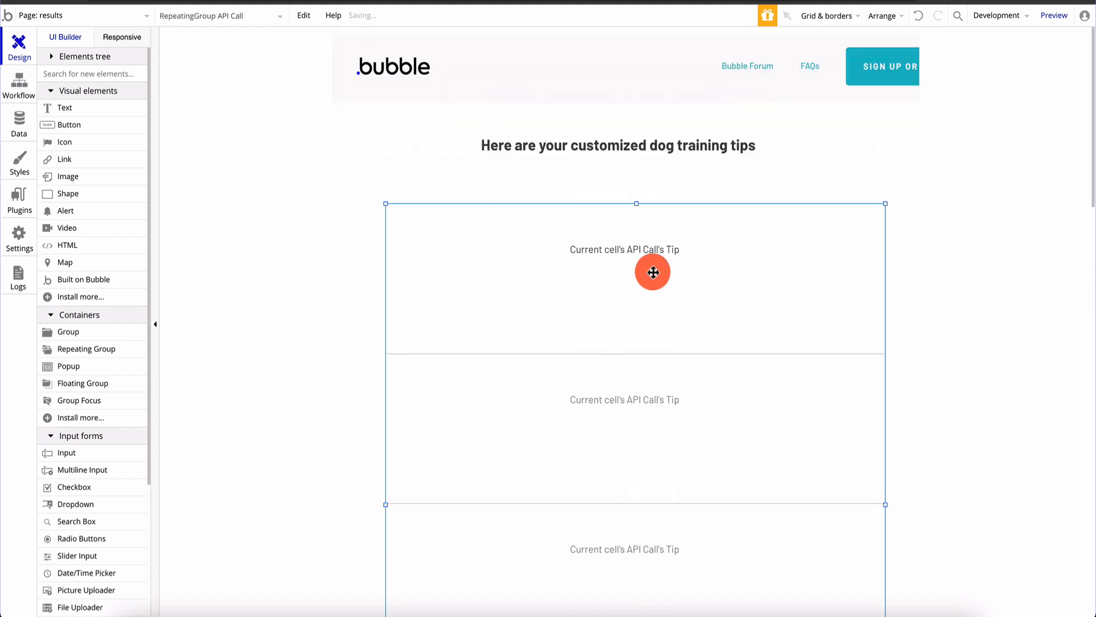
# Set the repeating group to 20 rows and nudge the heading slightly lower
pyautogui.doubleClick(648, 272)
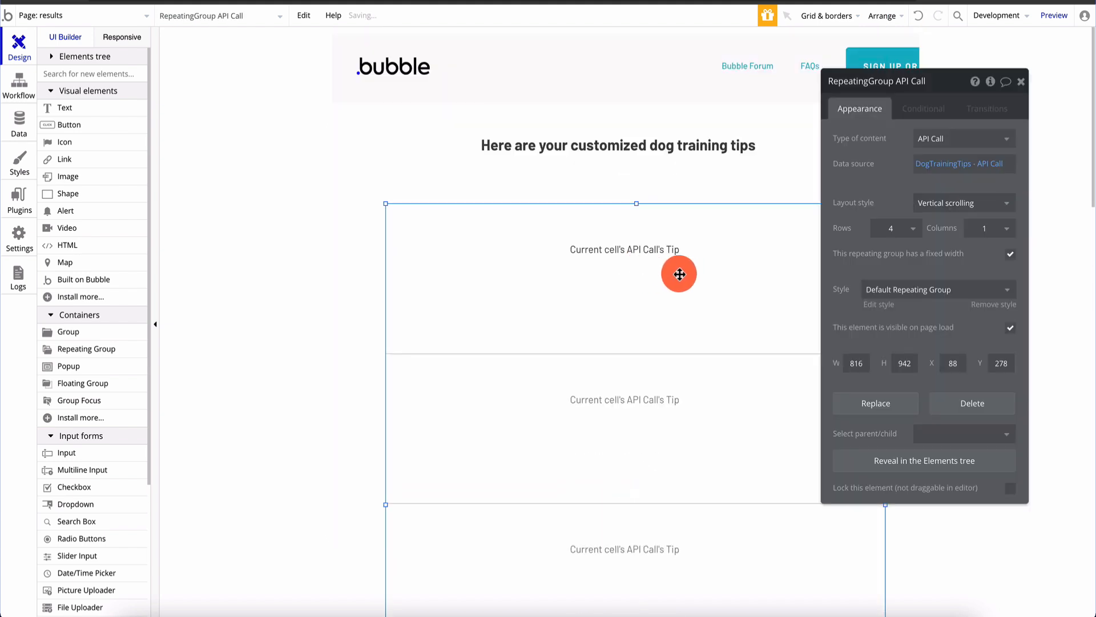
pyautogui.click(909, 231)
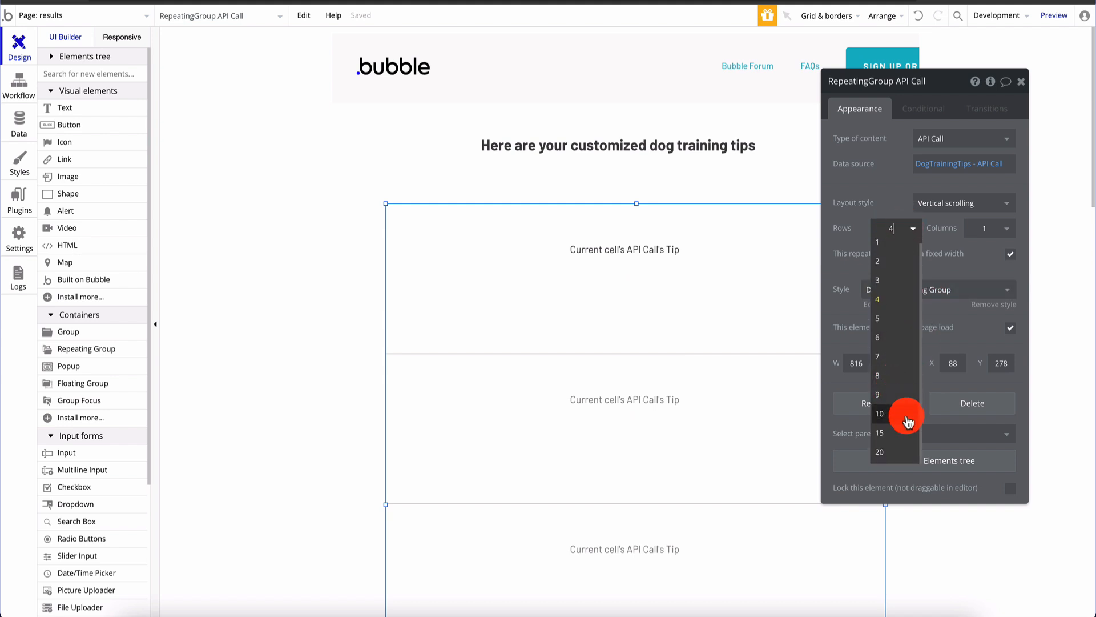
pyautogui.click(898, 452)
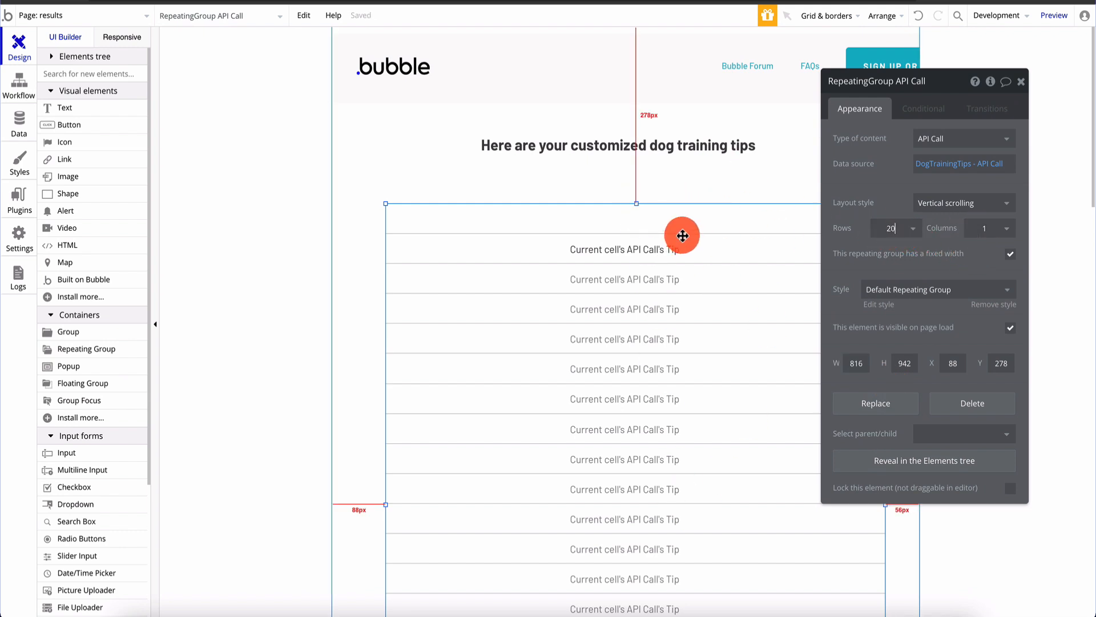
pyautogui.click(697, 172)
pyautogui.moveTo(679, 147); pyautogui.dragTo(678, 151)
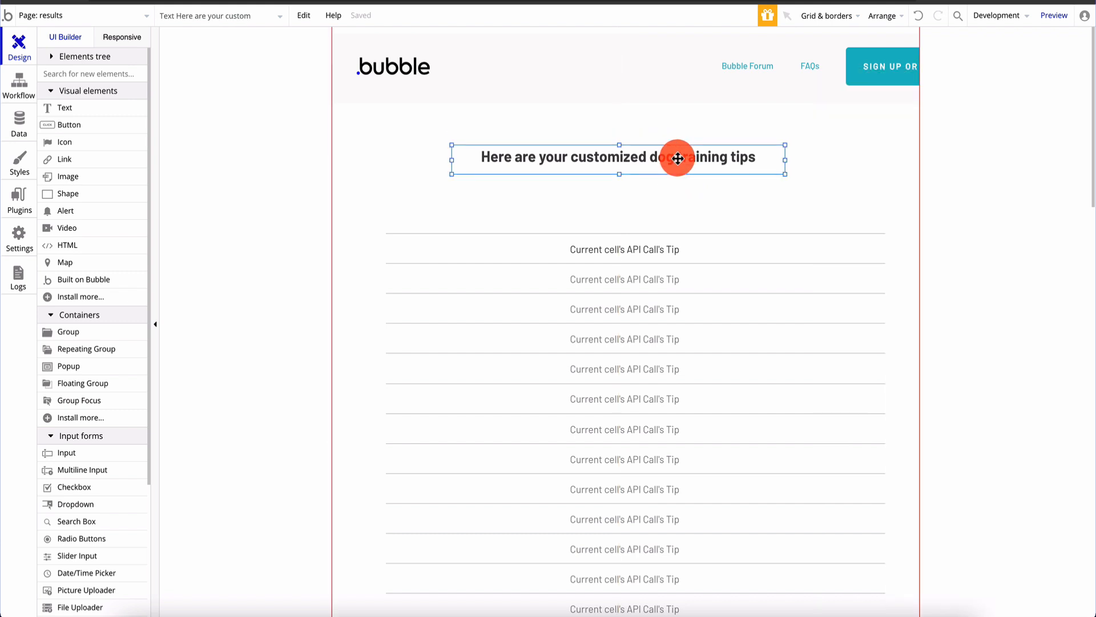
pyautogui.click(358, 200)
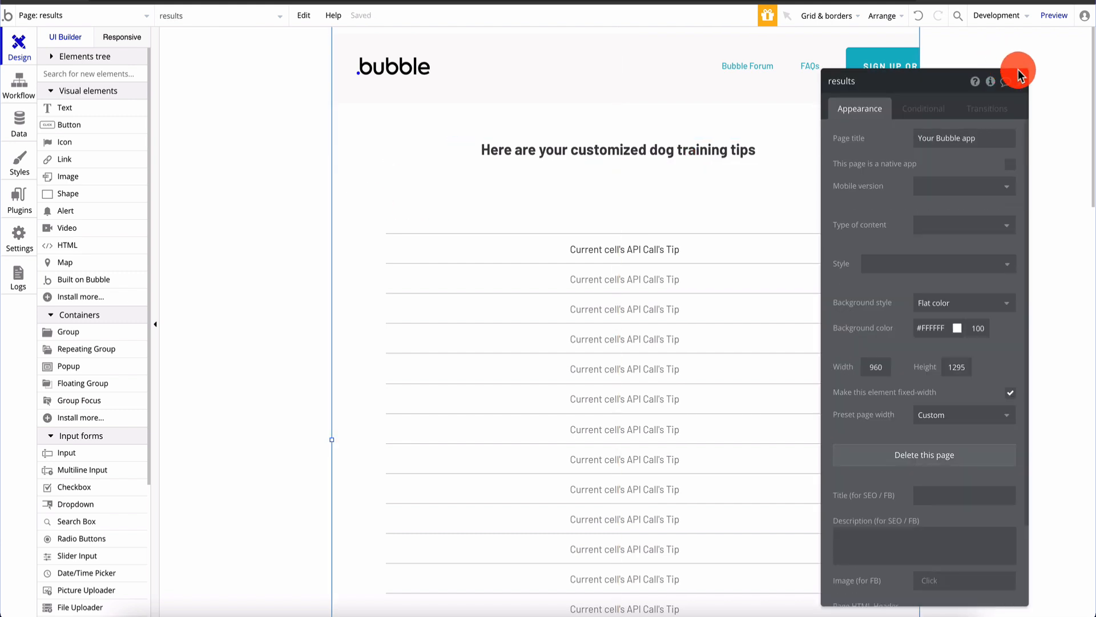
pyautogui.click(1022, 85)
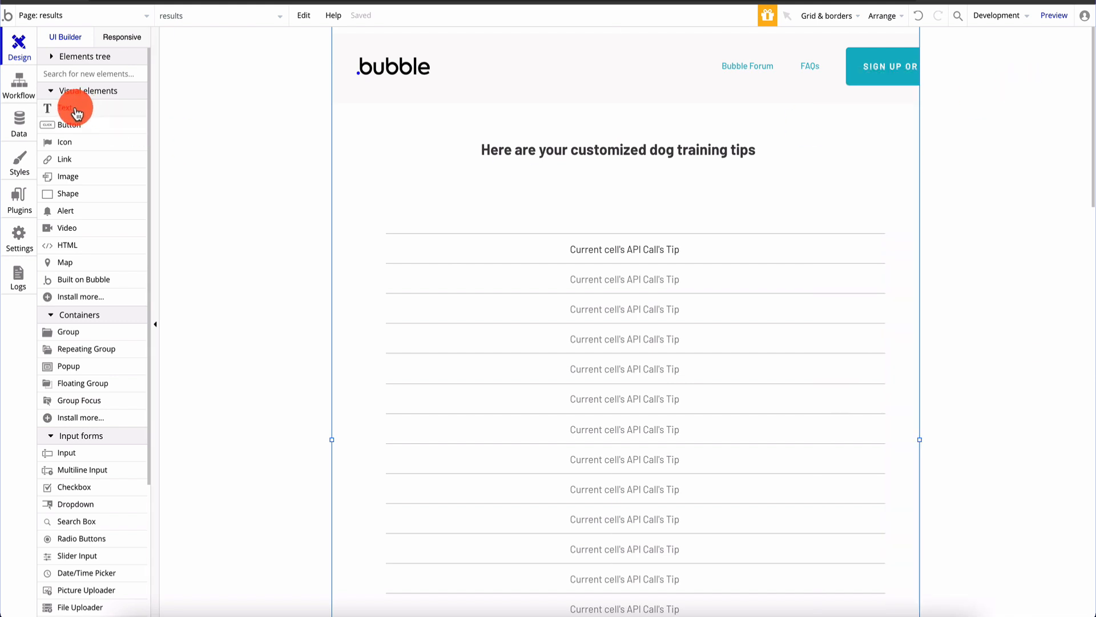
# Add a text under the heading reading "Interested in dog training an uncooperative dog?", widened onto one line
pyautogui.moveTo(74, 109); pyautogui.dragTo(606, 192)
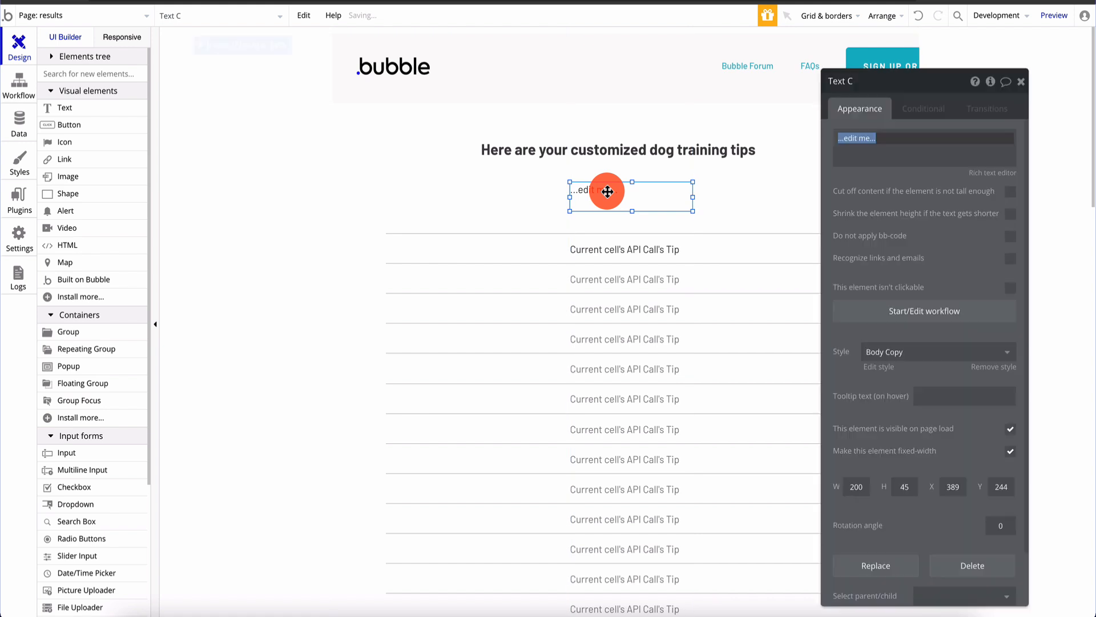
pyautogui.write('Thi')
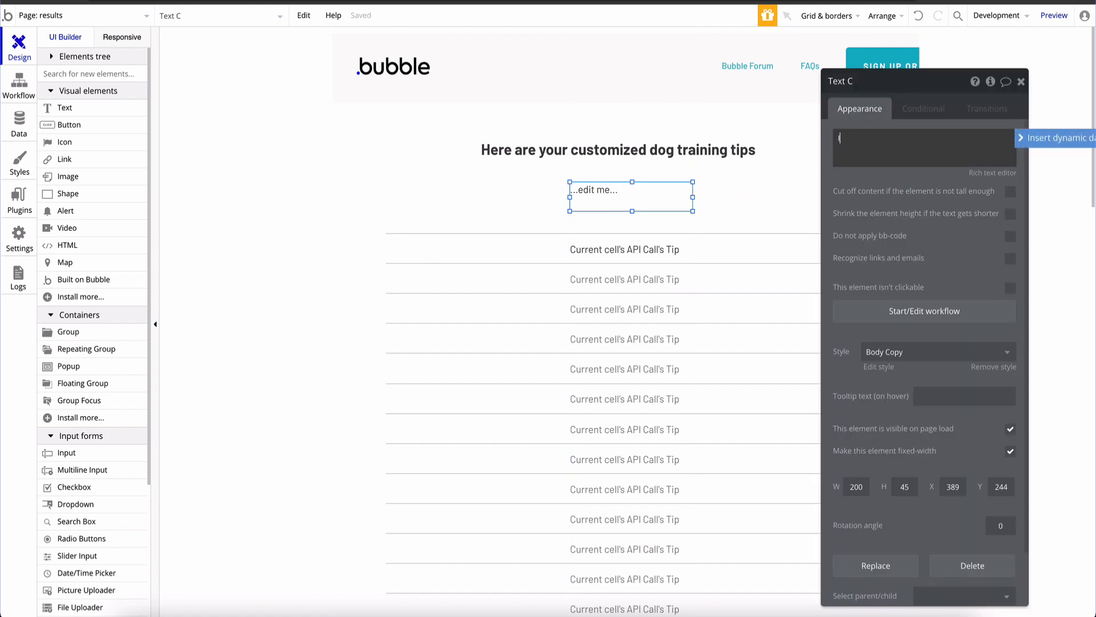
pyautogui.write(' dog training an uncooperative dog? Learn more here')
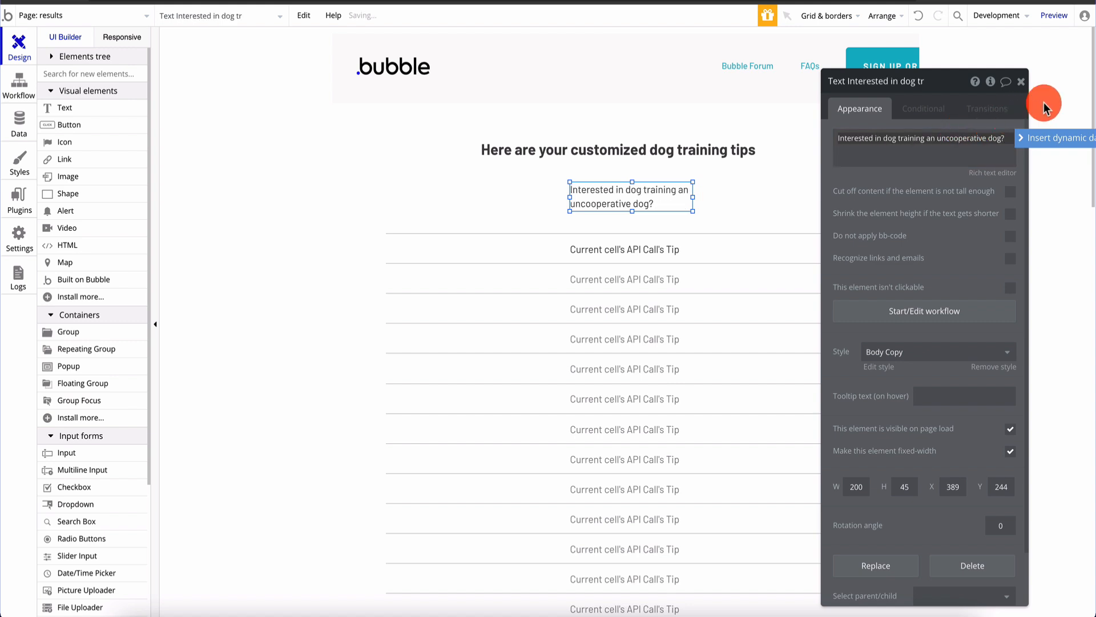
pyautogui.click(1047, 102)
pyautogui.click(636, 189)
pyautogui.moveTo(569, 193); pyautogui.dragTo(475, 197)
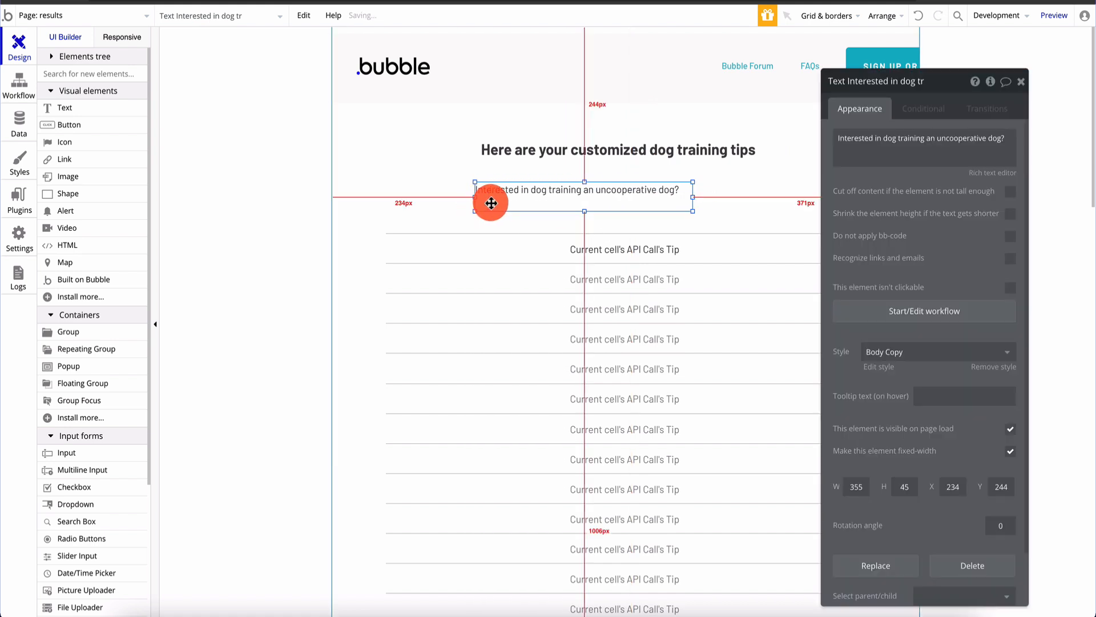
pyautogui.click(734, 190)
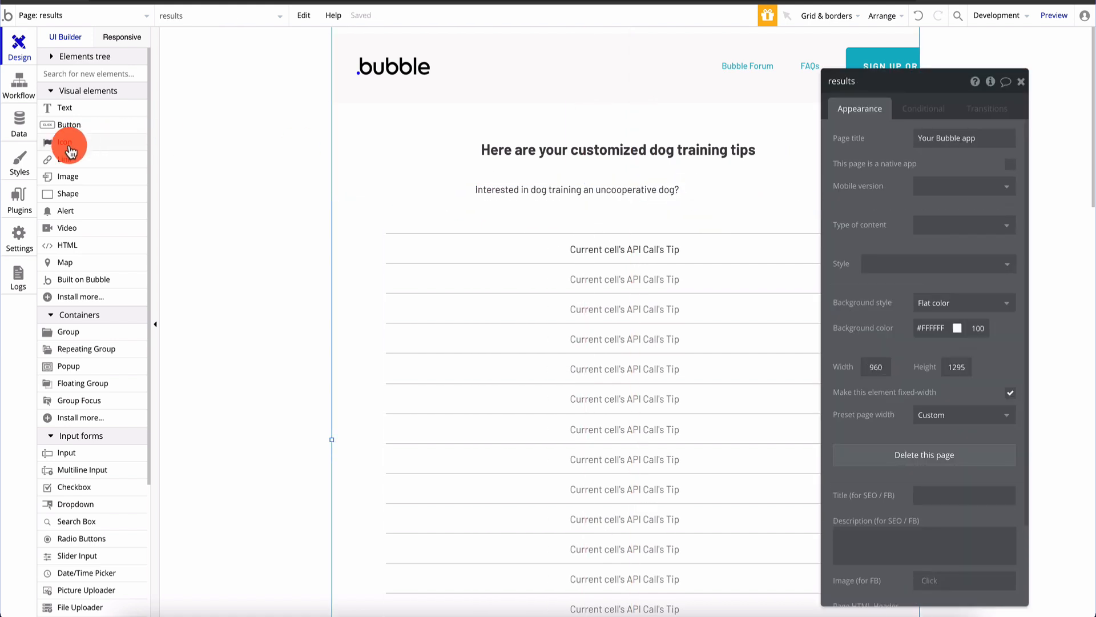
pyautogui.moveTo(66, 160); pyautogui.dragTo(710, 191)
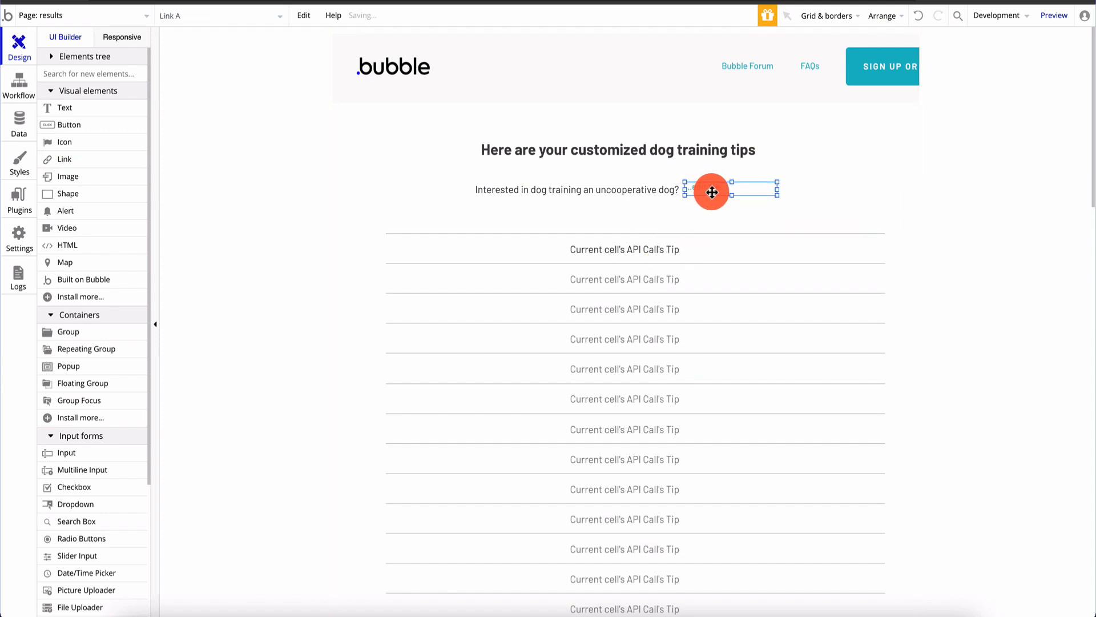
pyautogui.doubleClick(709, 191)
pyautogui.write('Lea')
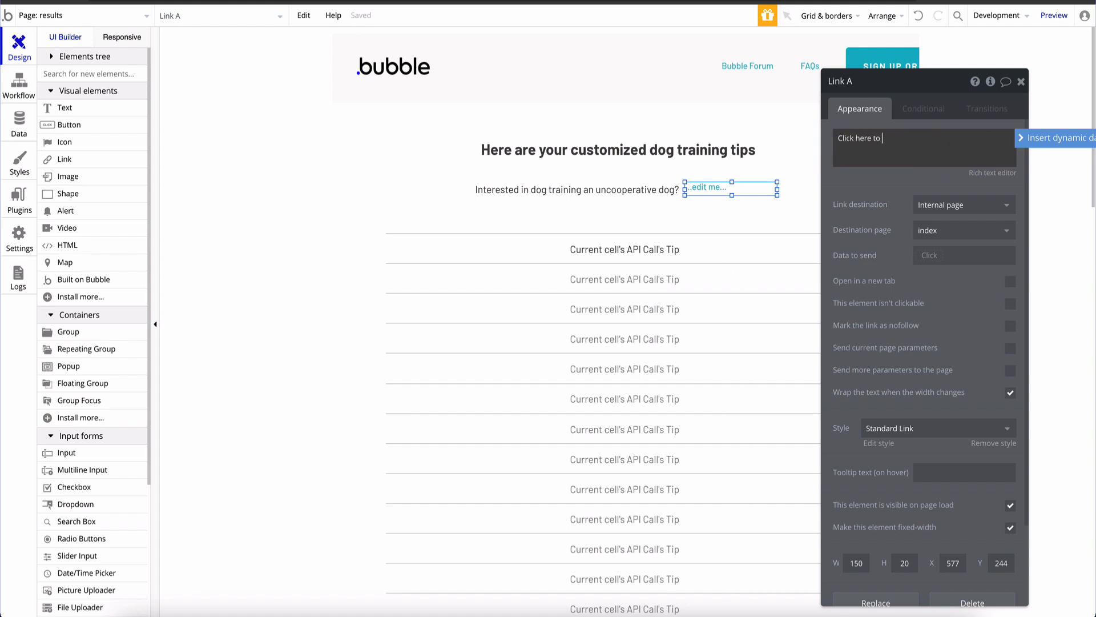
pyautogui.click(971, 204)
pyautogui.click(962, 246)
pyautogui.click(957, 230)
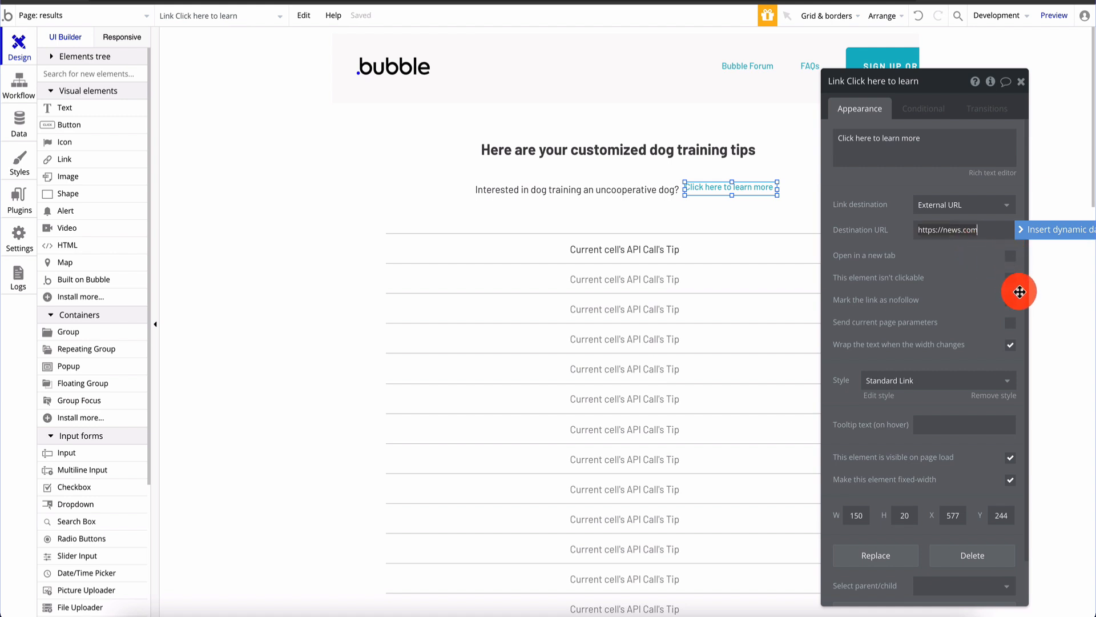
pyautogui.click(1021, 81)
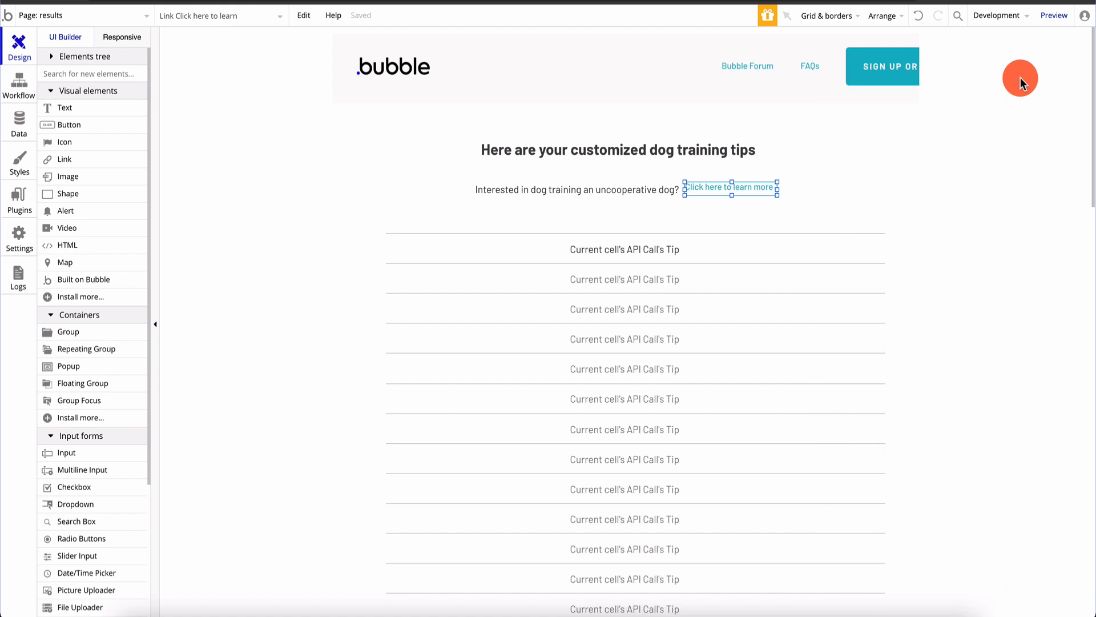
# Line the link up with the question text, then switch to the index page
pyautogui.moveTo(754, 188); pyautogui.dragTo(754, 189)
pyautogui.click(826, 187)
pyautogui.click(747, 191)
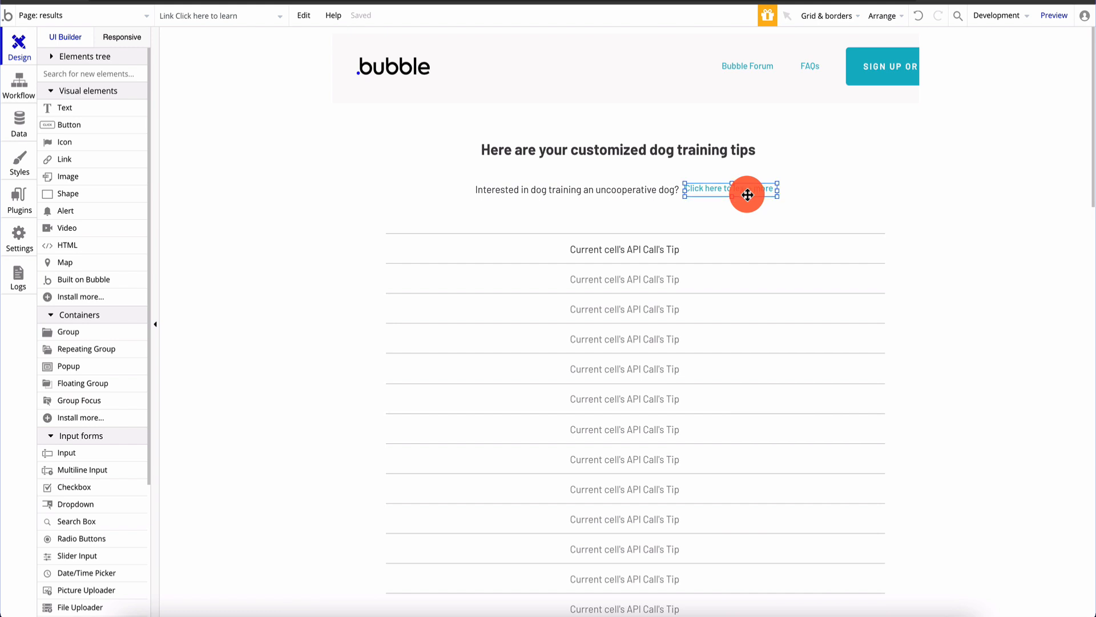
pyautogui.moveTo(742, 192); pyautogui.dragTo(736, 188)
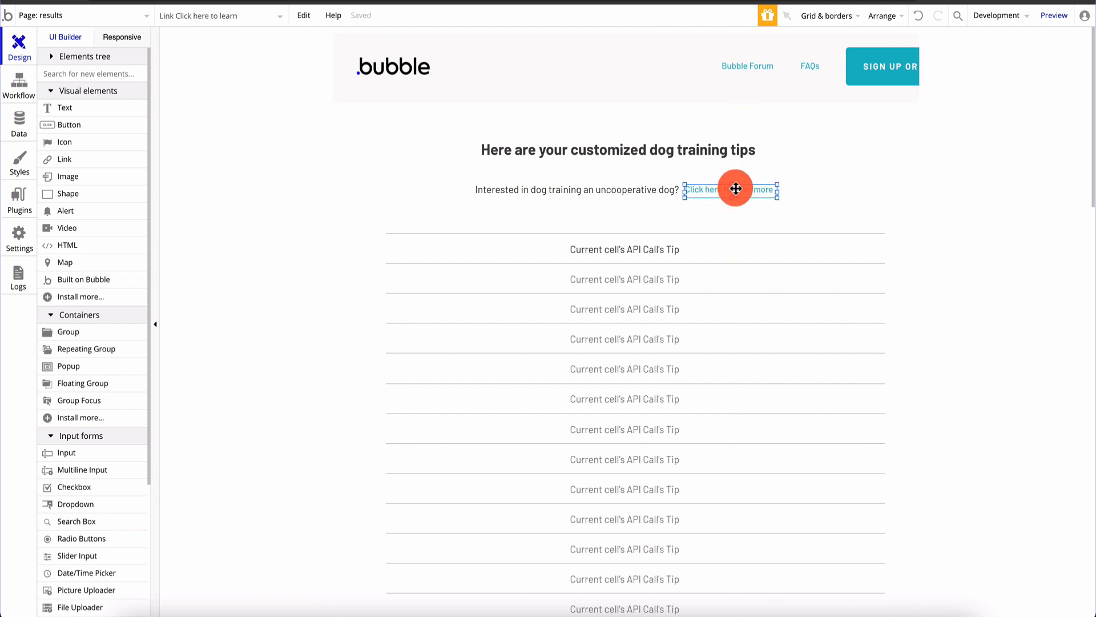
pyautogui.click(805, 188)
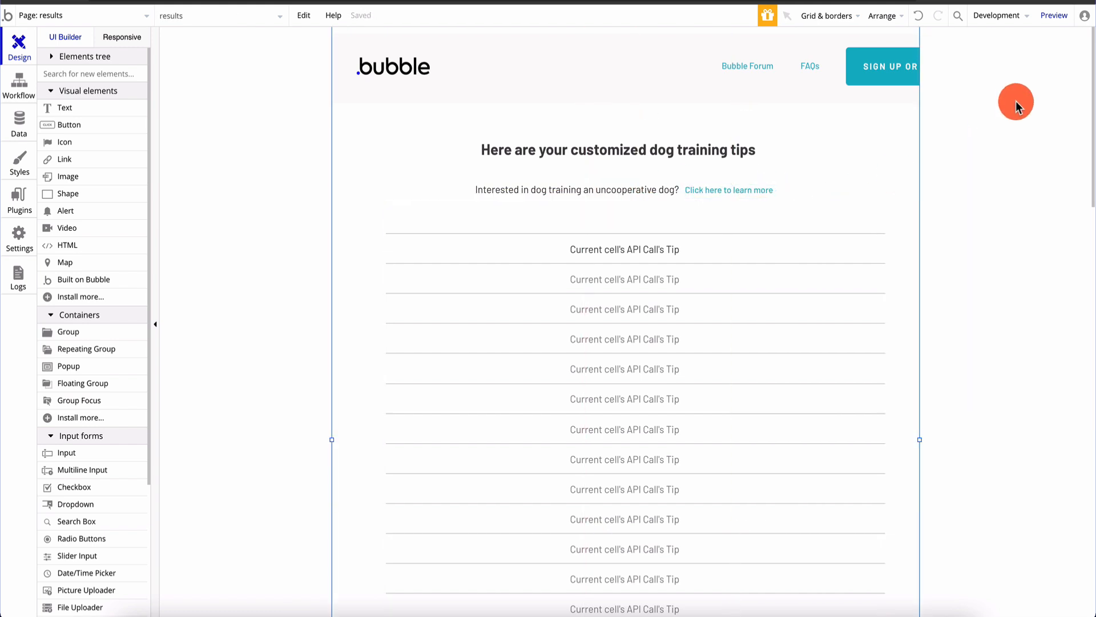
pyautogui.click(145, 16)
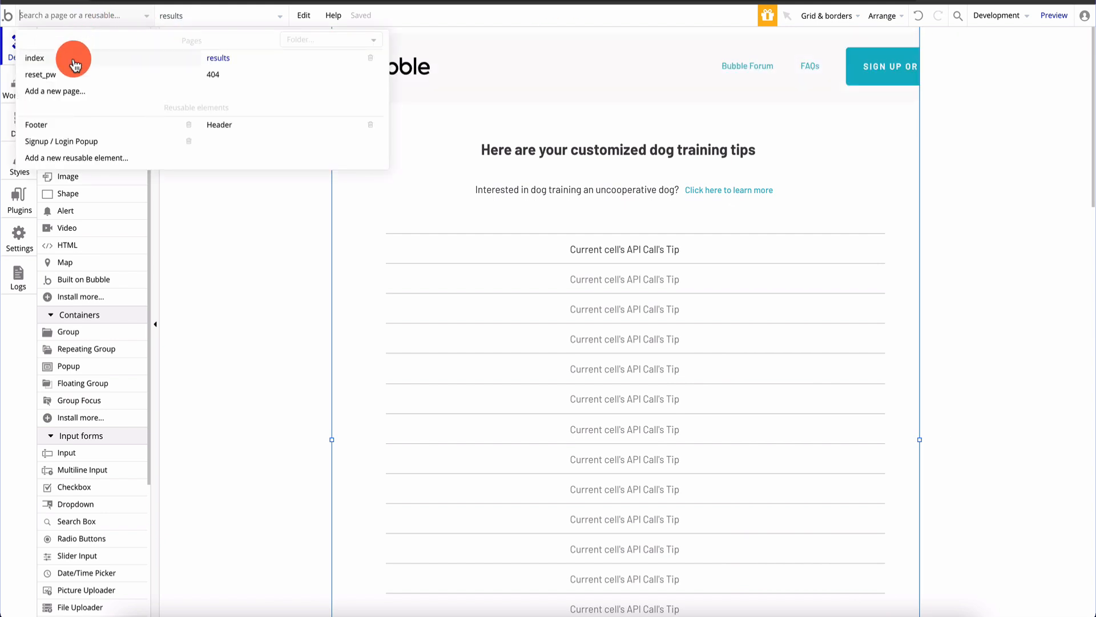
pyautogui.click(74, 60)
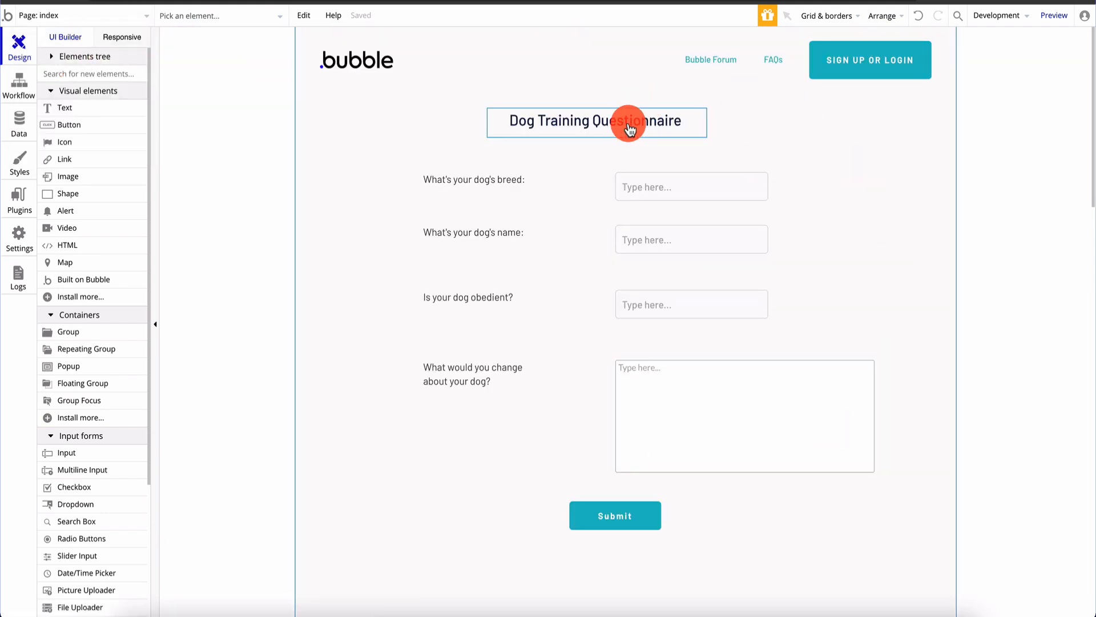
# Shift the Dog Training Questionnaire title slightly right, realign the multiline answer box, and preview the app
pyautogui.click(630, 130)
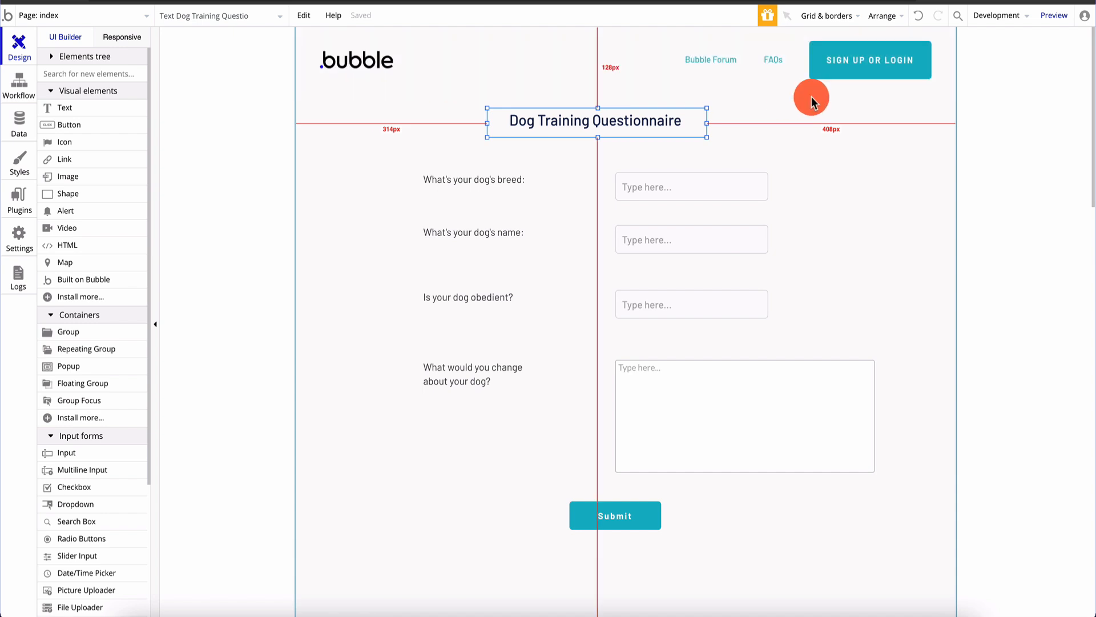
pyautogui.click(649, 81)
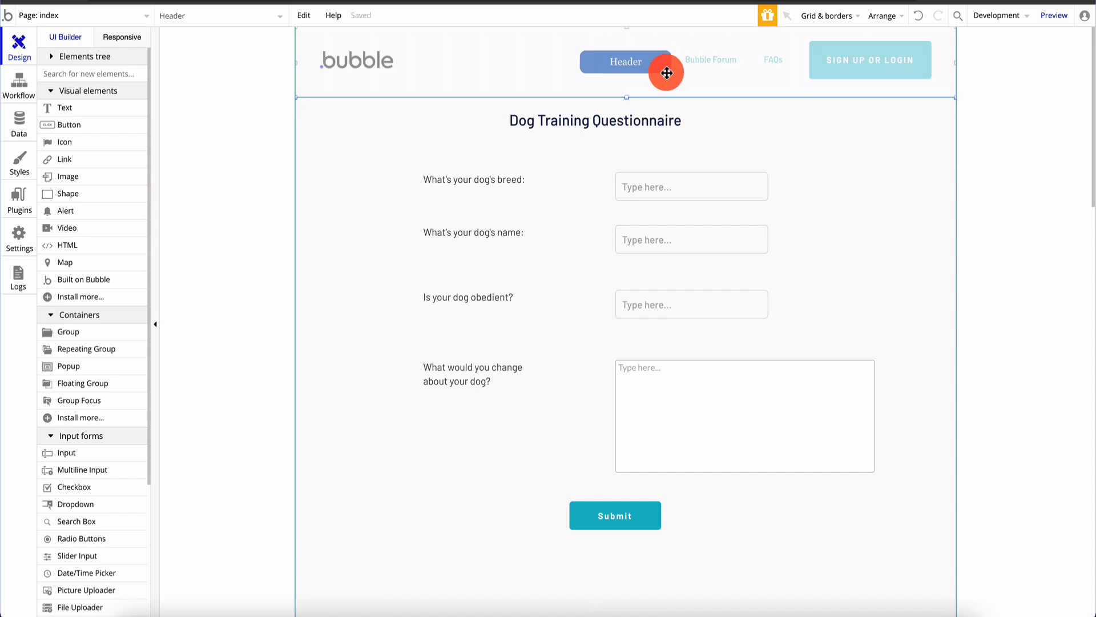
pyautogui.click(624, 119)
pyautogui.moveTo(623, 119); pyautogui.dragTo(634, 124)
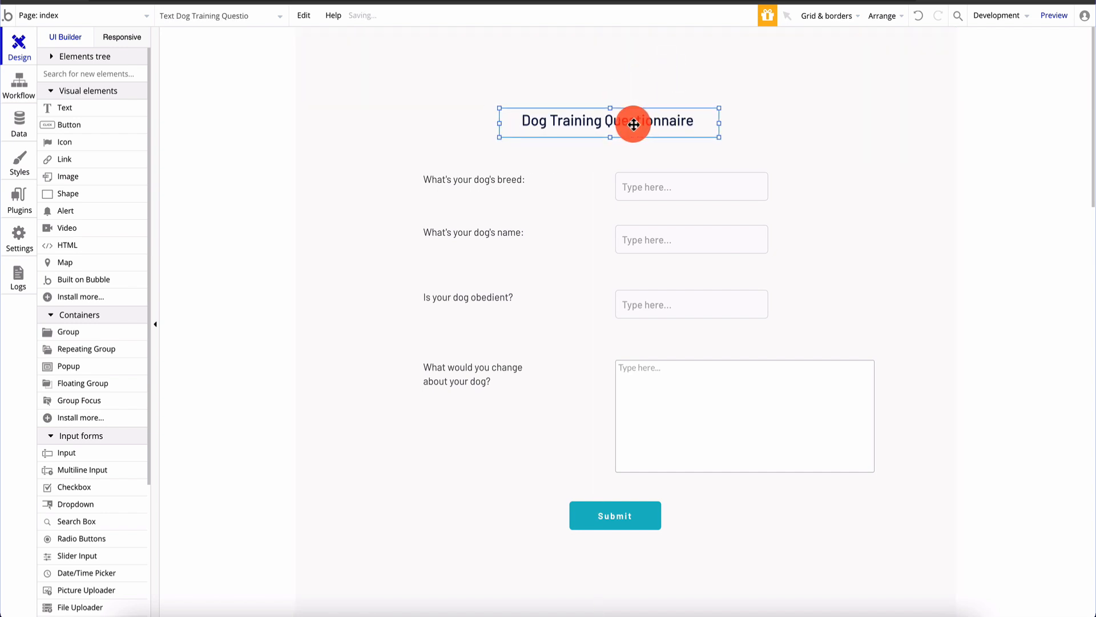
pyautogui.moveTo(667, 424)
pyautogui.mouseDown()
pyautogui.moveTo(656, 424)
pyautogui.moveTo(670, 422)
pyautogui.mouseUp()
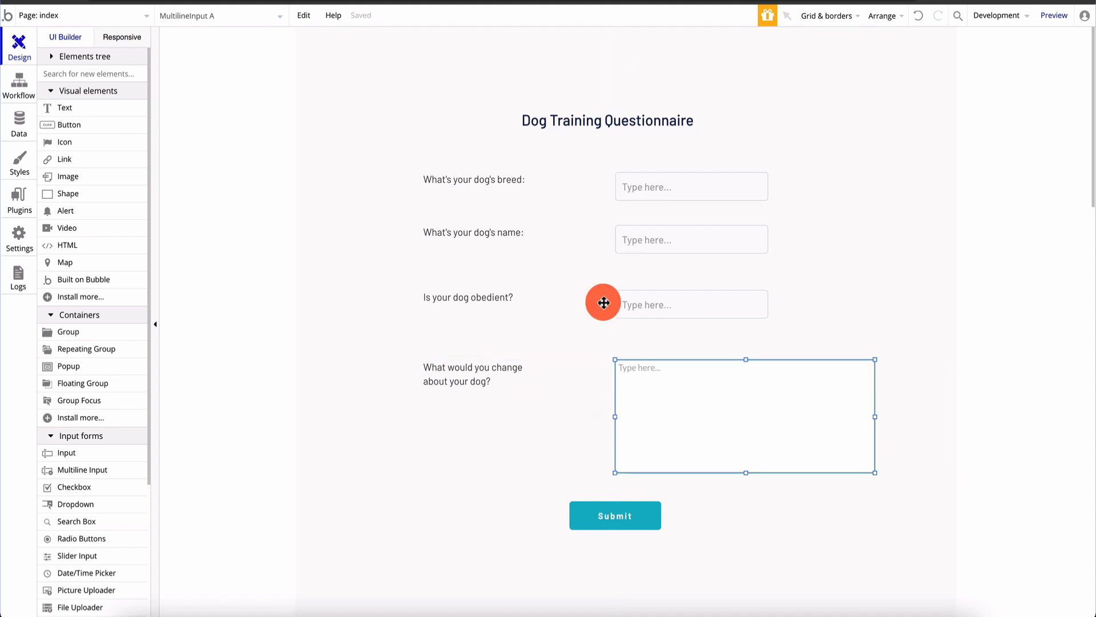
pyautogui.click(1055, 12)
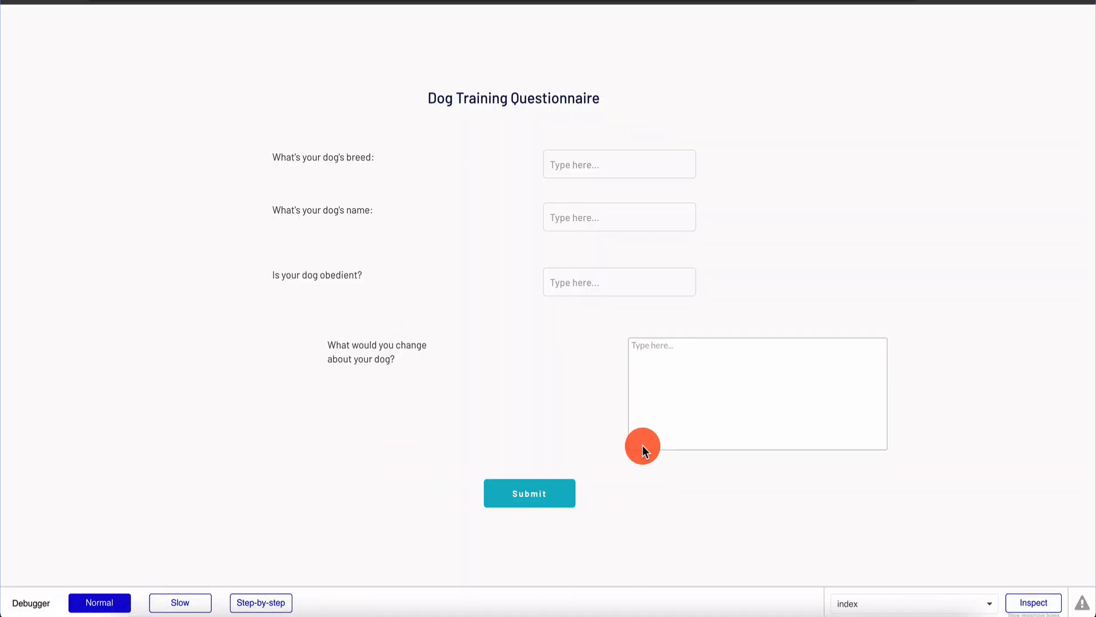
# Fill the breed, name, obedience and what-to-change fields with test text and submit to view the tips
pyautogui.click(638, 165)
pyautogui.write('fdsf')
pyautogui.click(624, 220)
pyautogui.write('fsdf')
pyautogui.click(615, 281)
pyautogui.write('fdsfd')
pyautogui.click(684, 389)
pyautogui.write('fdsfsd')
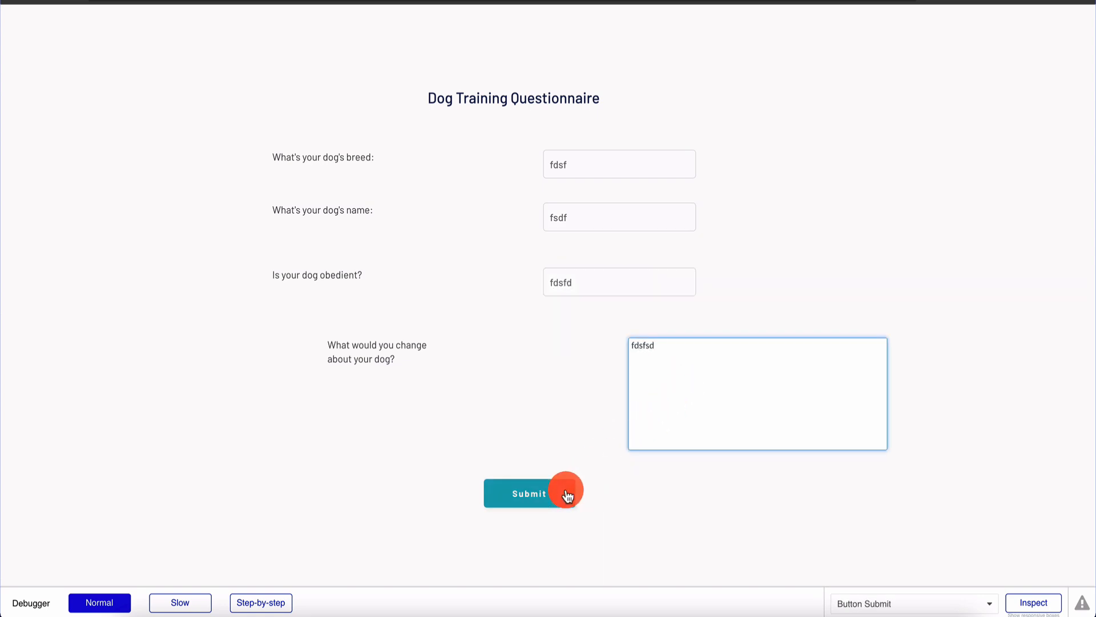
pyautogui.click(568, 495)
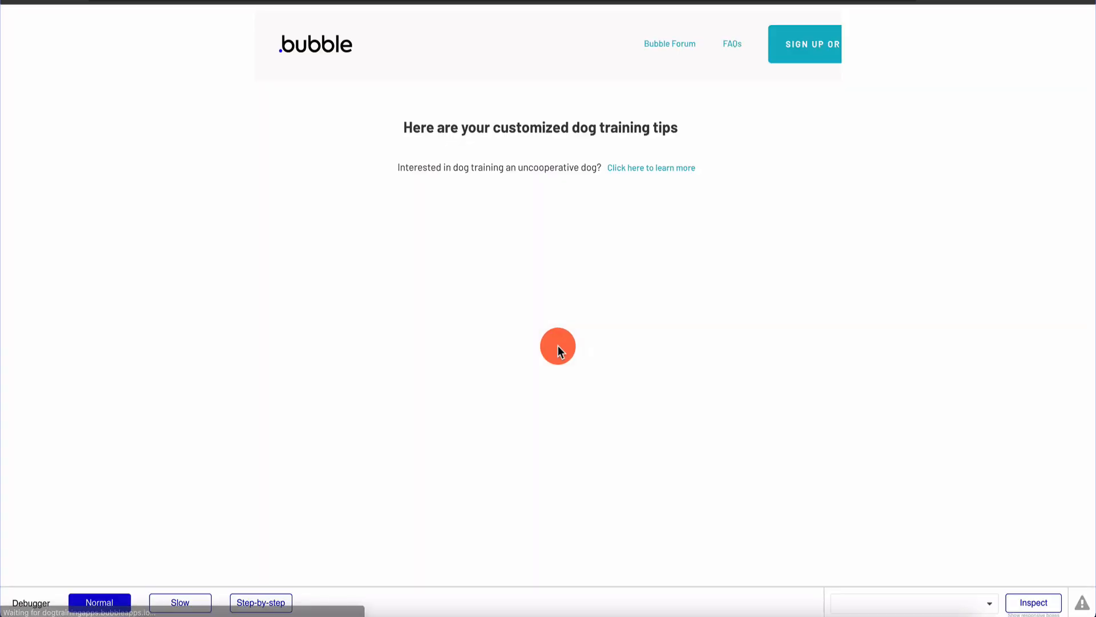
pyautogui.scroll(-8, 570, 374)
pyautogui.scroll(8, 548, 117)
pyautogui.scroll(-1, 547, 172)
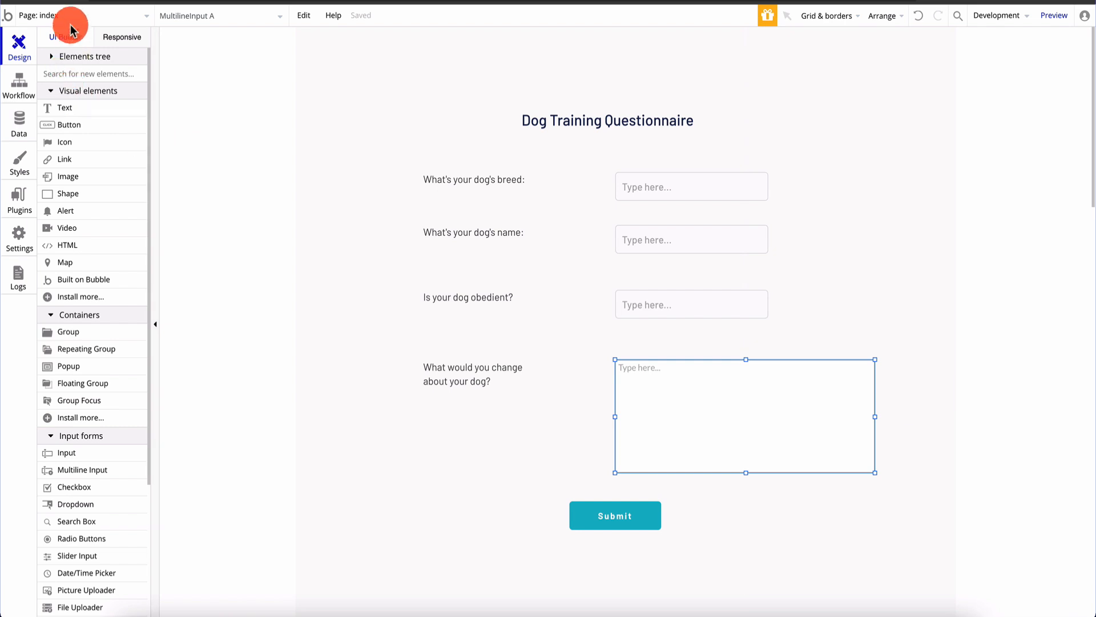
# Switch to the results page and send the tips repeating group to the back
pyautogui.click(71, 22)
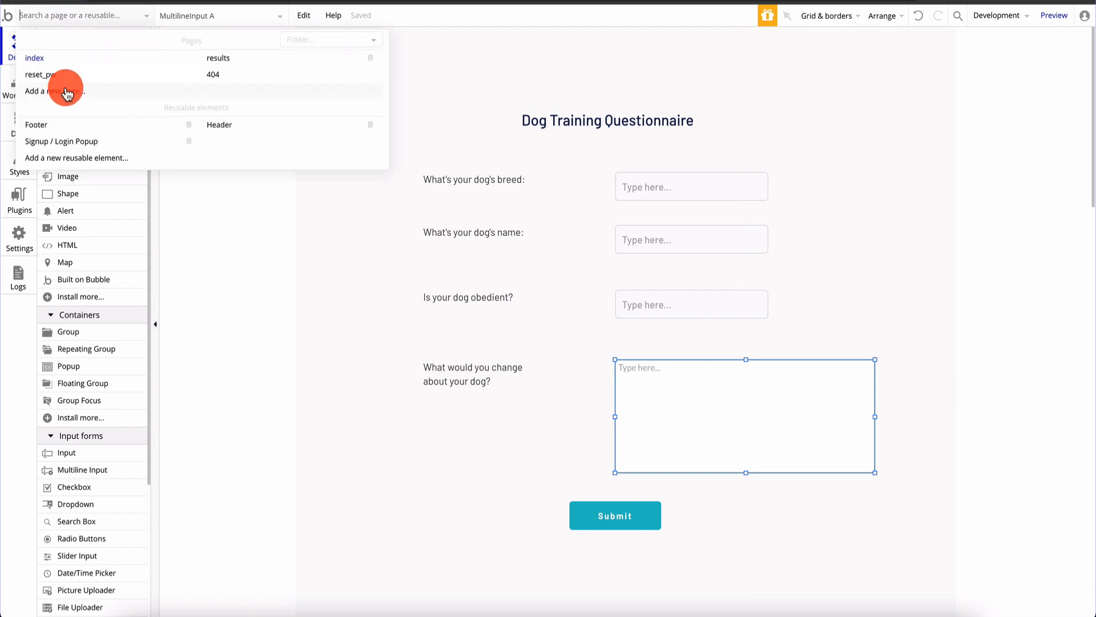
pyautogui.click(282, 54)
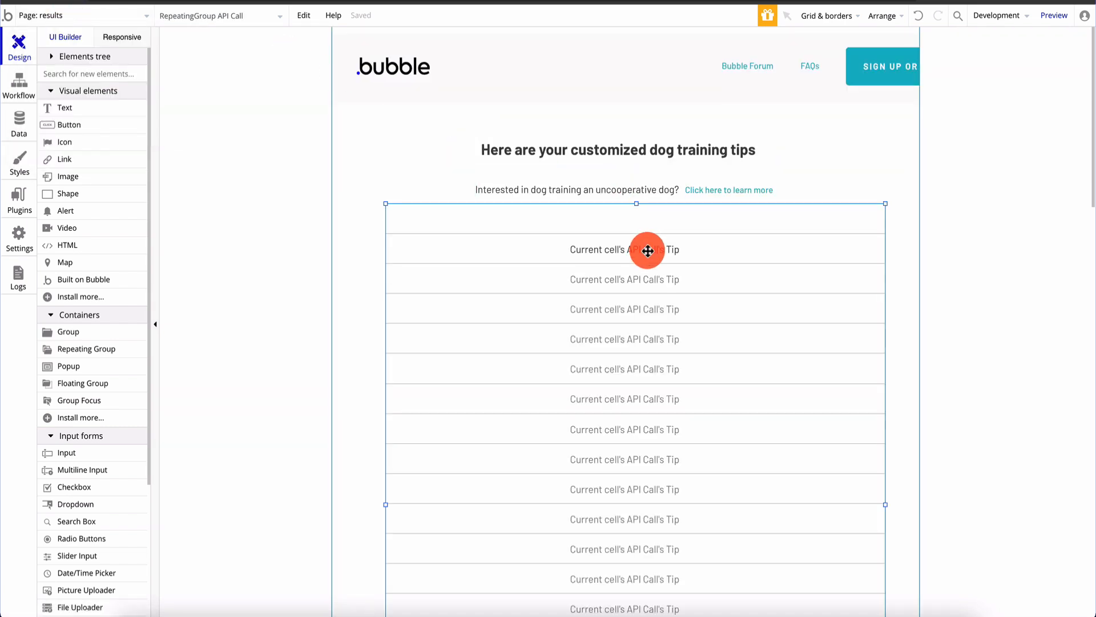
pyautogui.click(885, 17)
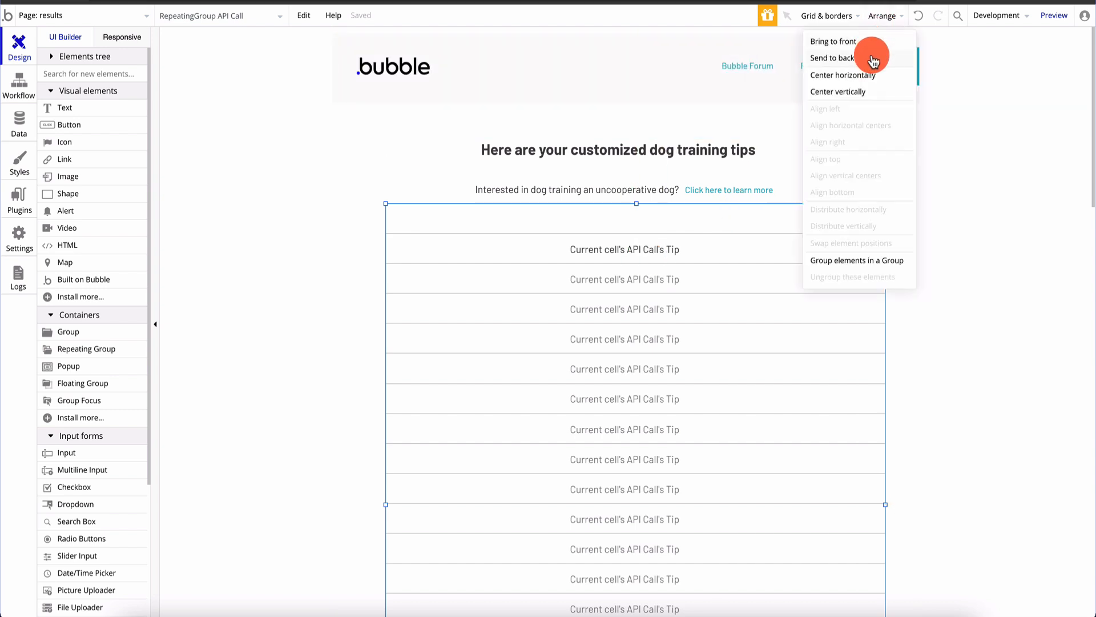
pyautogui.click(874, 58)
pyautogui.scroll(-1, 640, 252)
# Bring the tip text in the first cell to the front
pyautogui.click(55, 61)
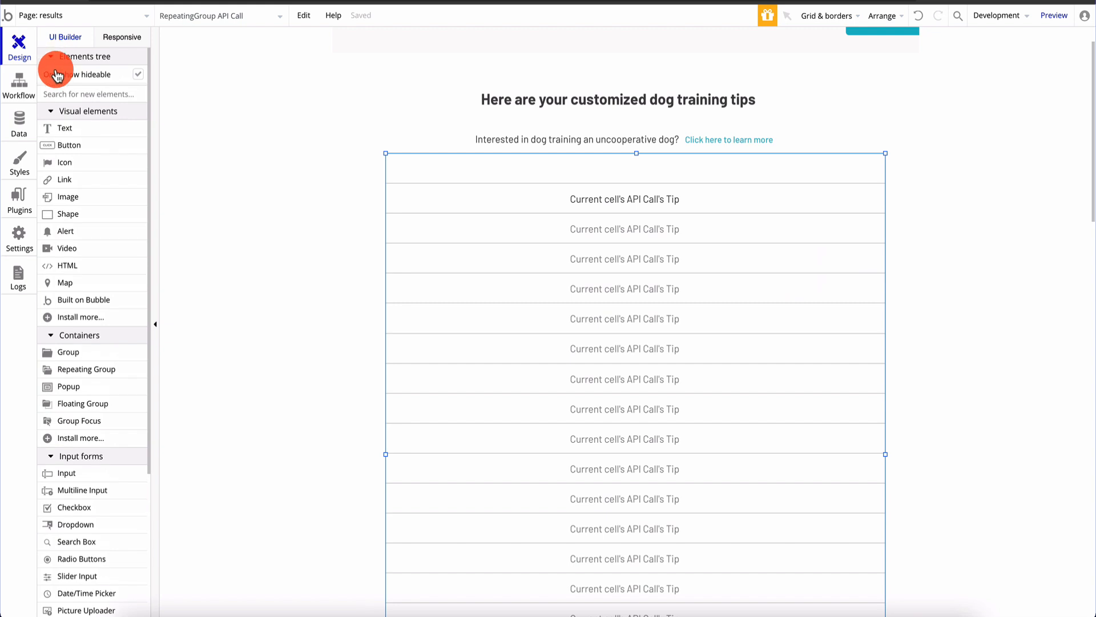
pyautogui.click(590, 239)
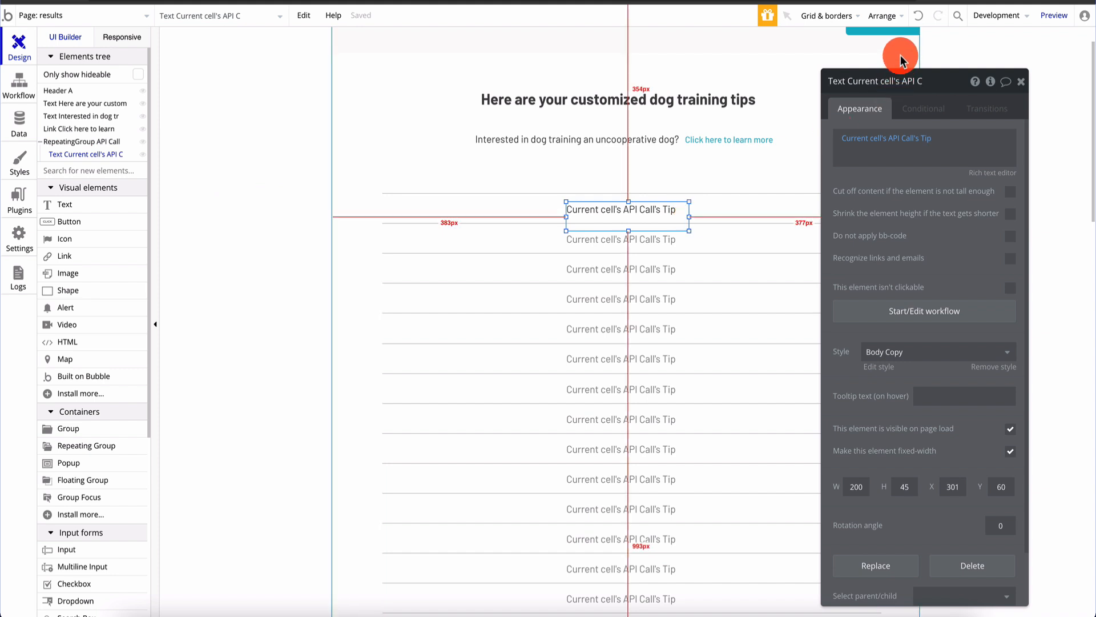
pyautogui.click(890, 16)
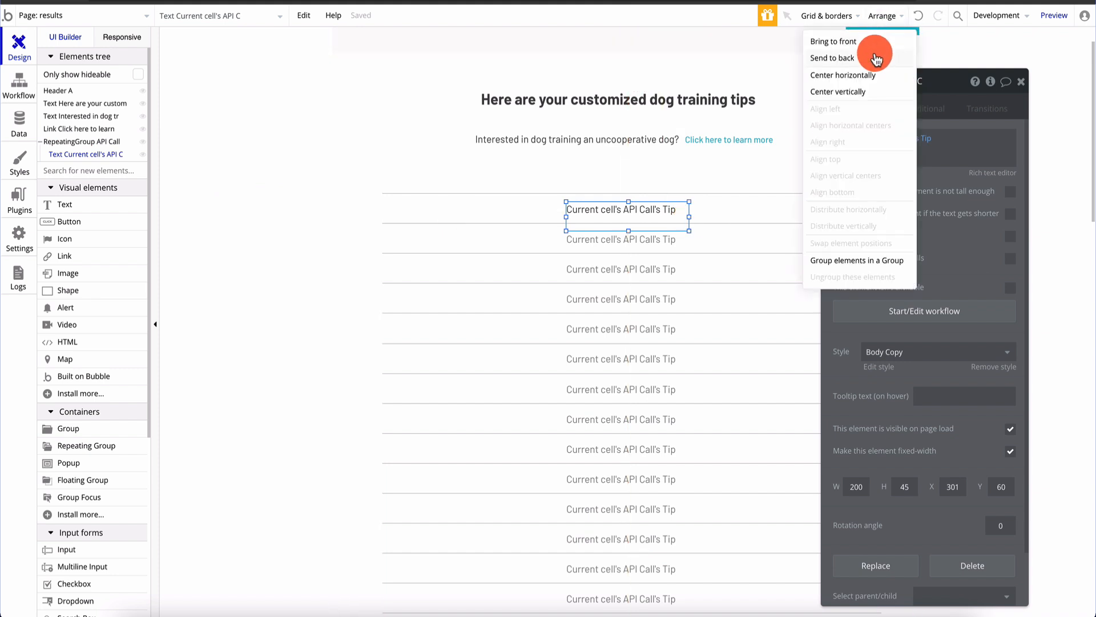
pyautogui.click(877, 48)
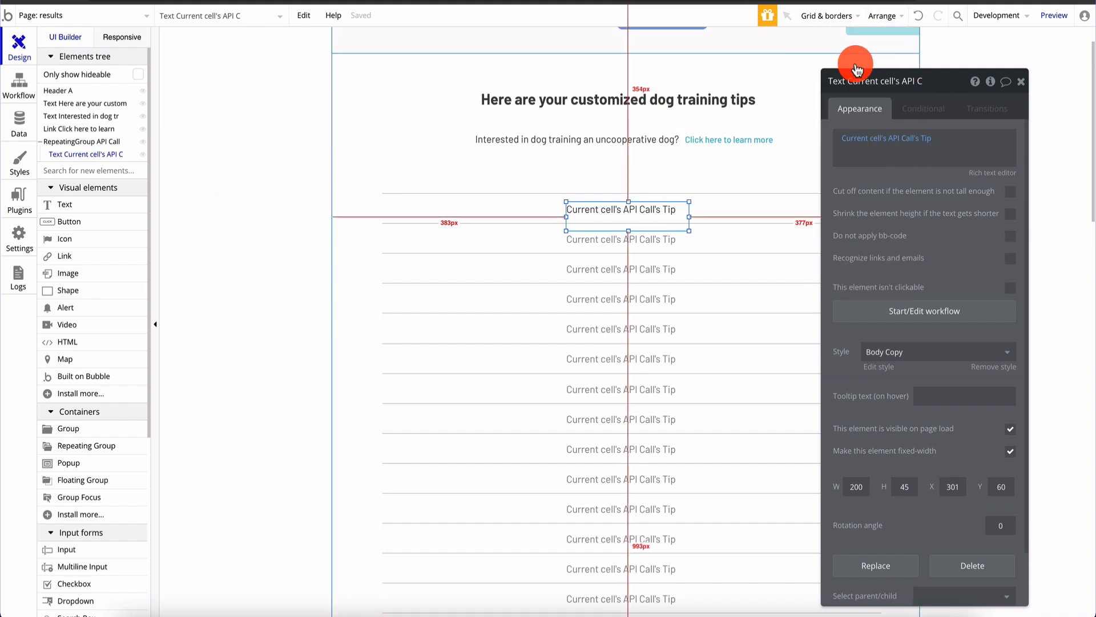
pyautogui.click(689, 215)
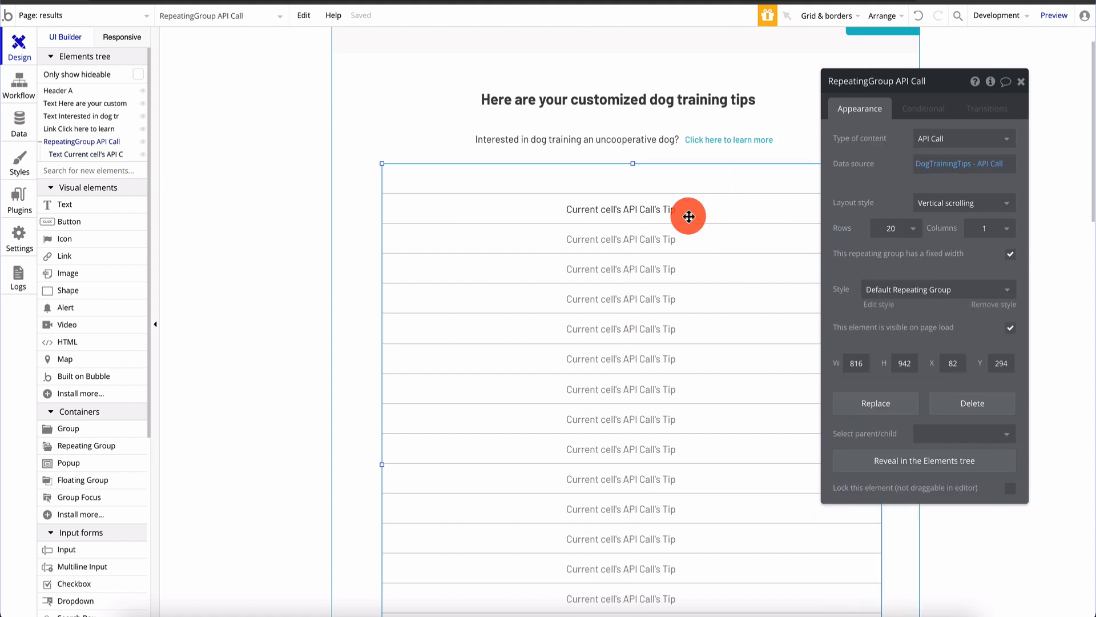
# Set the tip text width to 500, remove its Body Copy style, and centre it
pyautogui.click(644, 218)
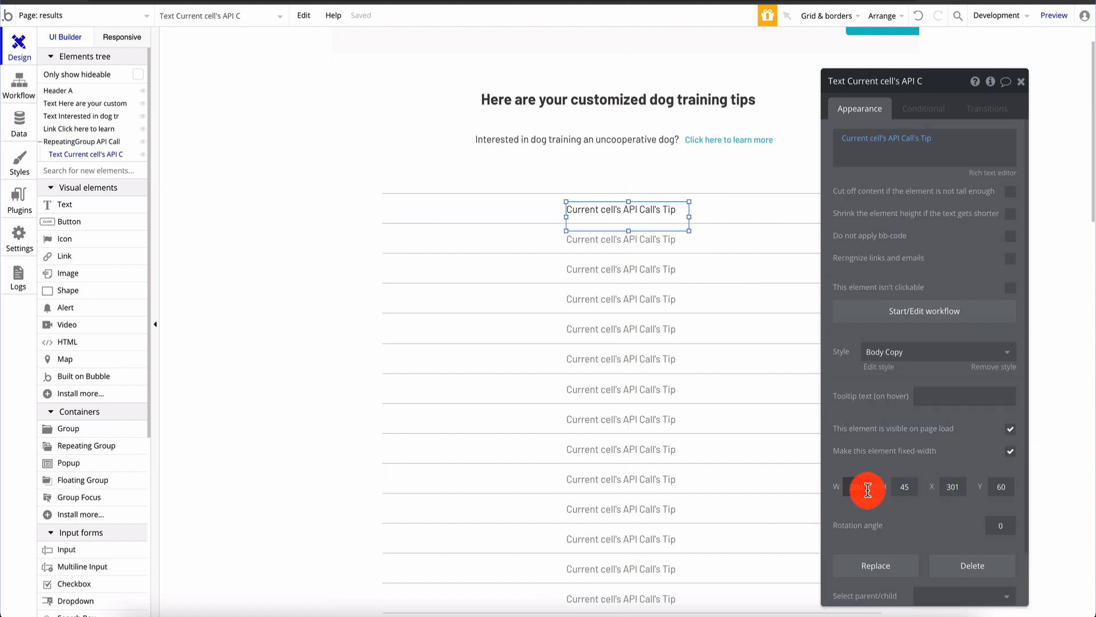
pyautogui.moveTo(866, 489); pyautogui.dragTo(835, 489)
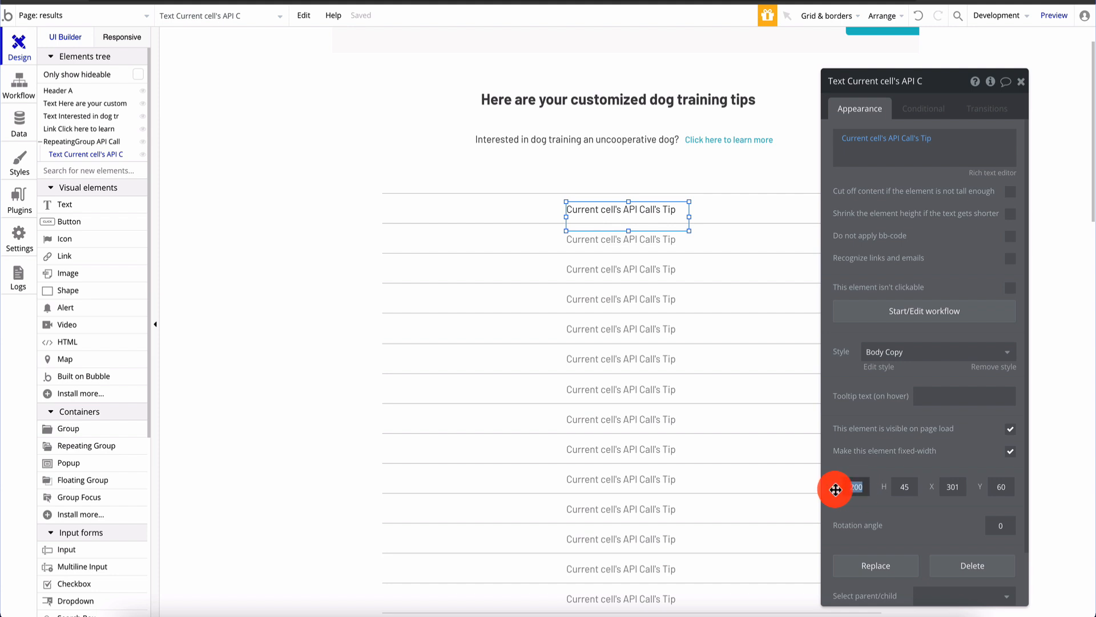
pyautogui.write('500')
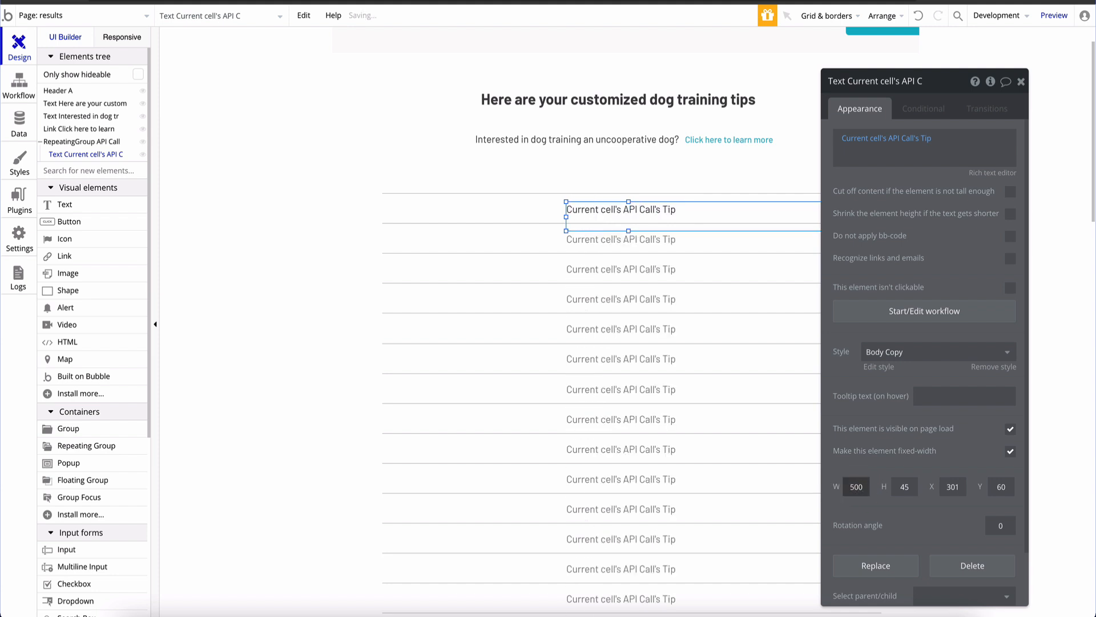
pyautogui.click(1055, 368)
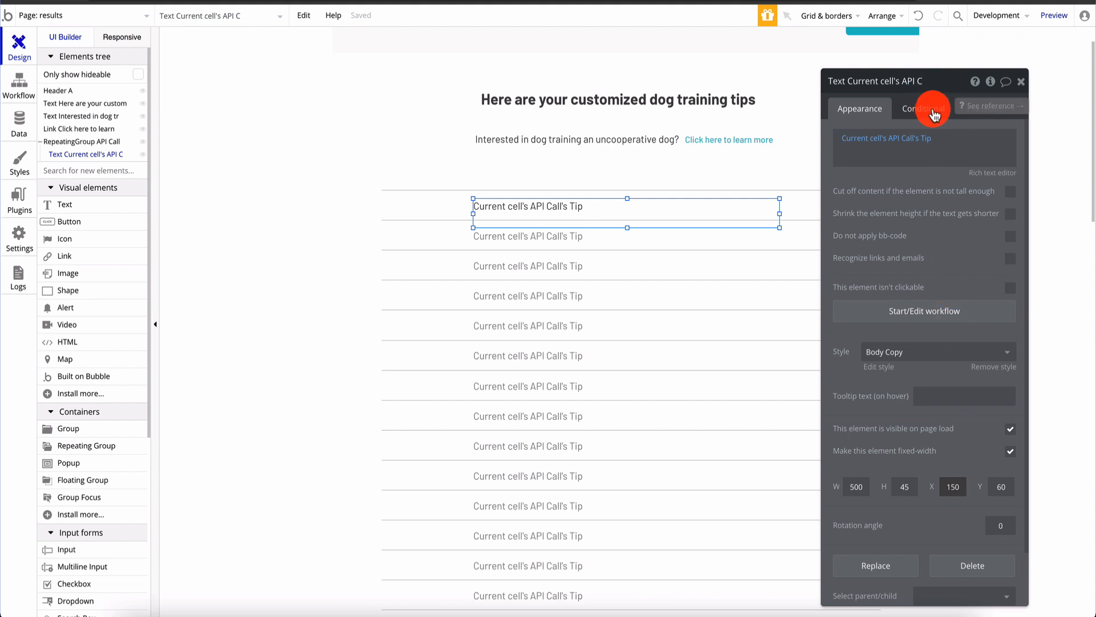
pyautogui.click(986, 356)
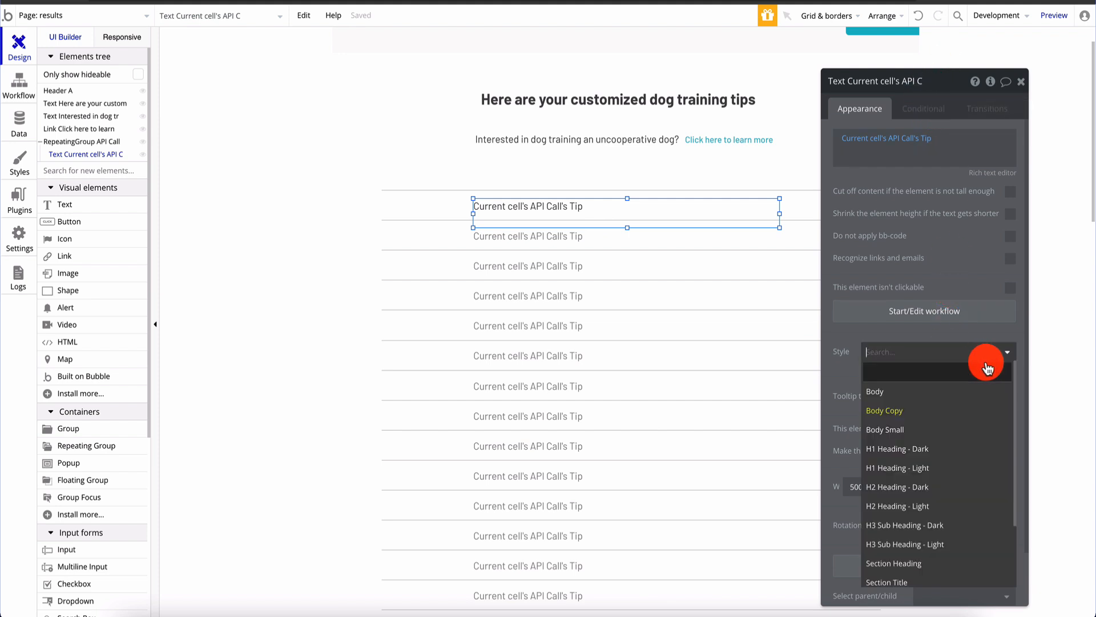
pyautogui.click(836, 381)
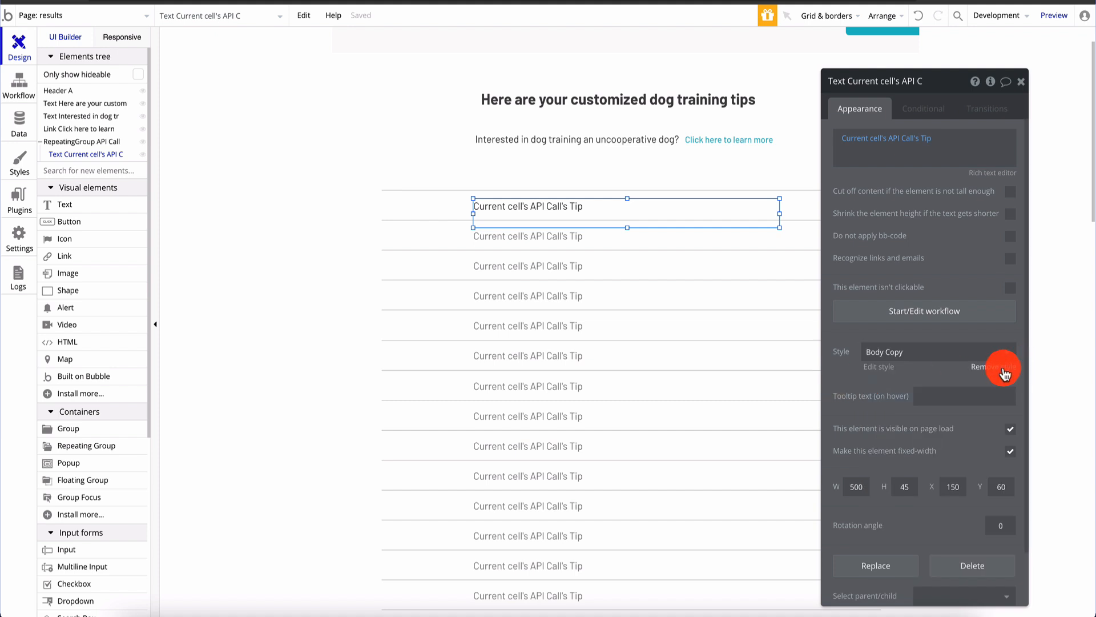
pyautogui.click(1003, 364)
pyautogui.click(926, 441)
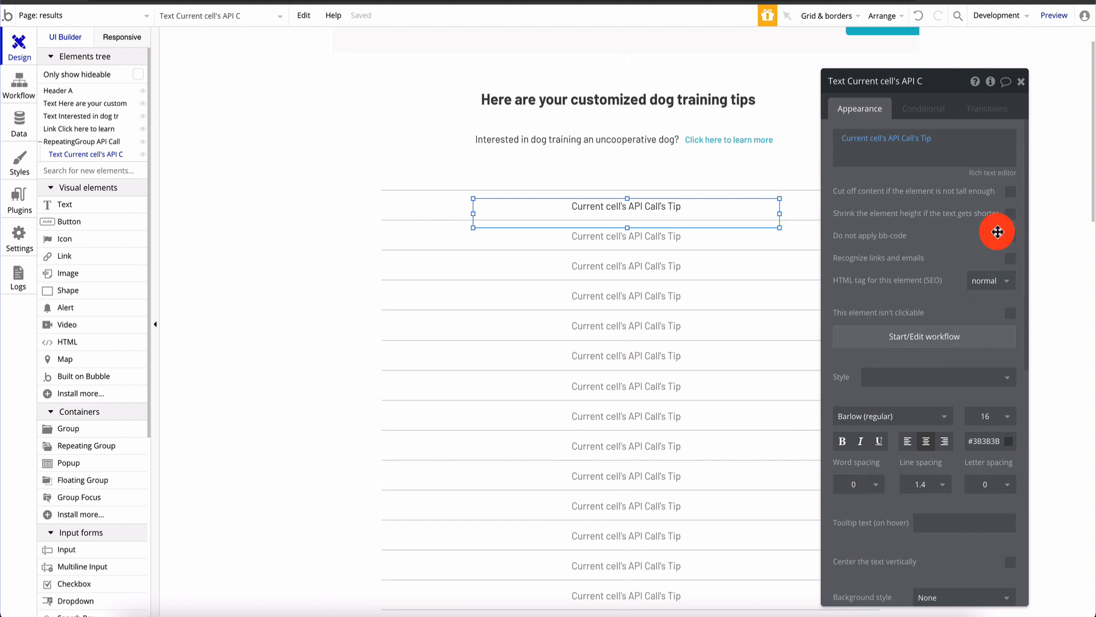
# Widen the tip text to 600 and check the numbered tips in the preview
pyautogui.scroll(-5, 900, 387)
pyautogui.scroll(5, 900, 387)
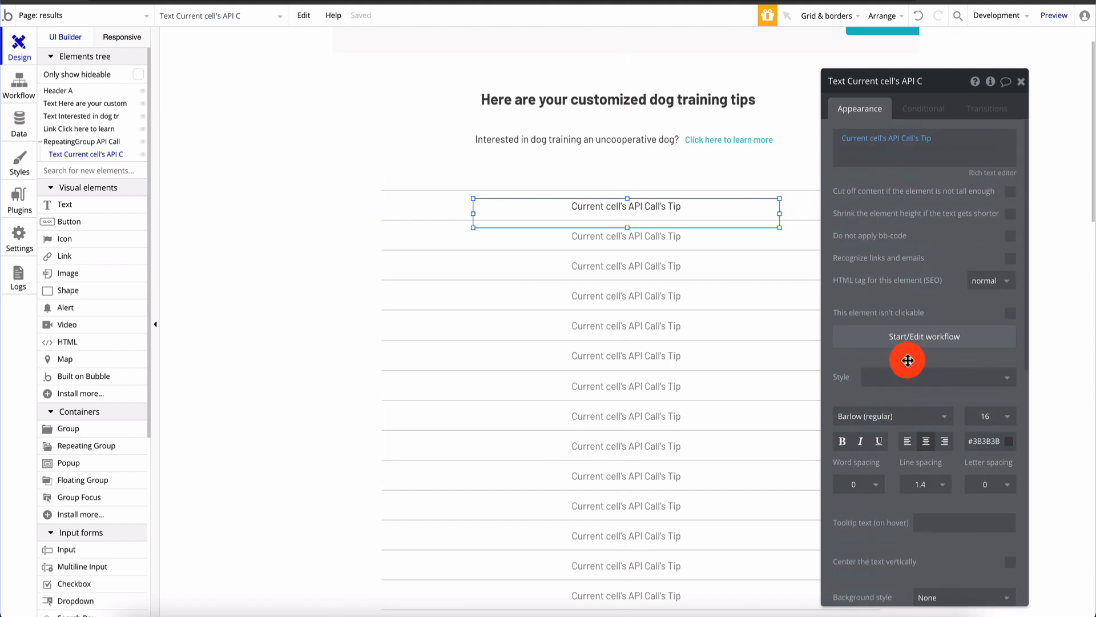
pyautogui.scroll(-8, 900, 388)
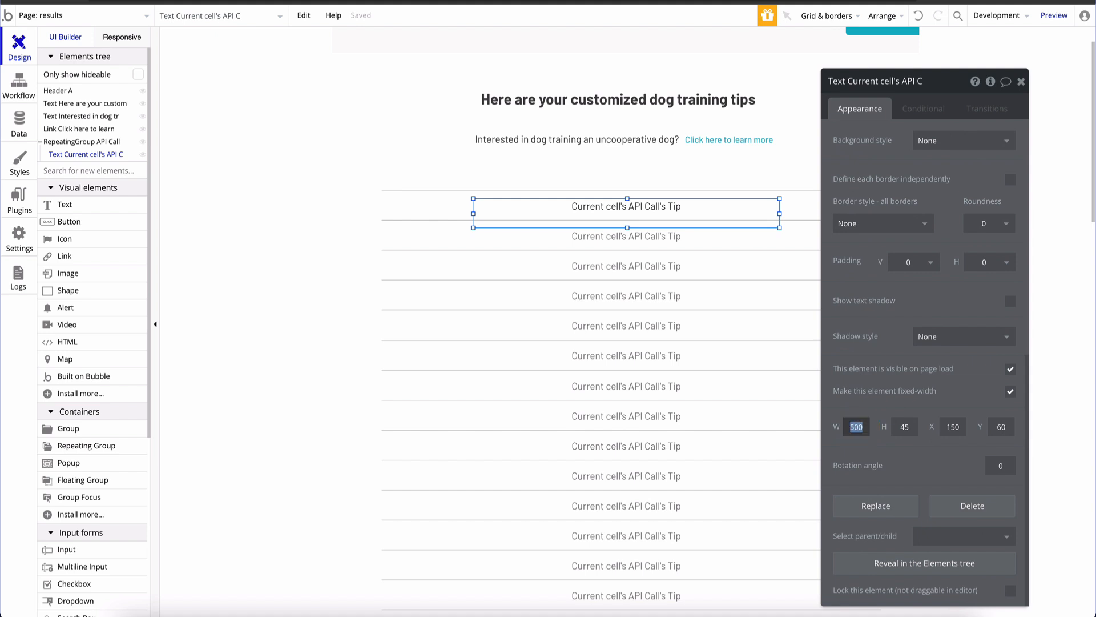
pyautogui.write('600')
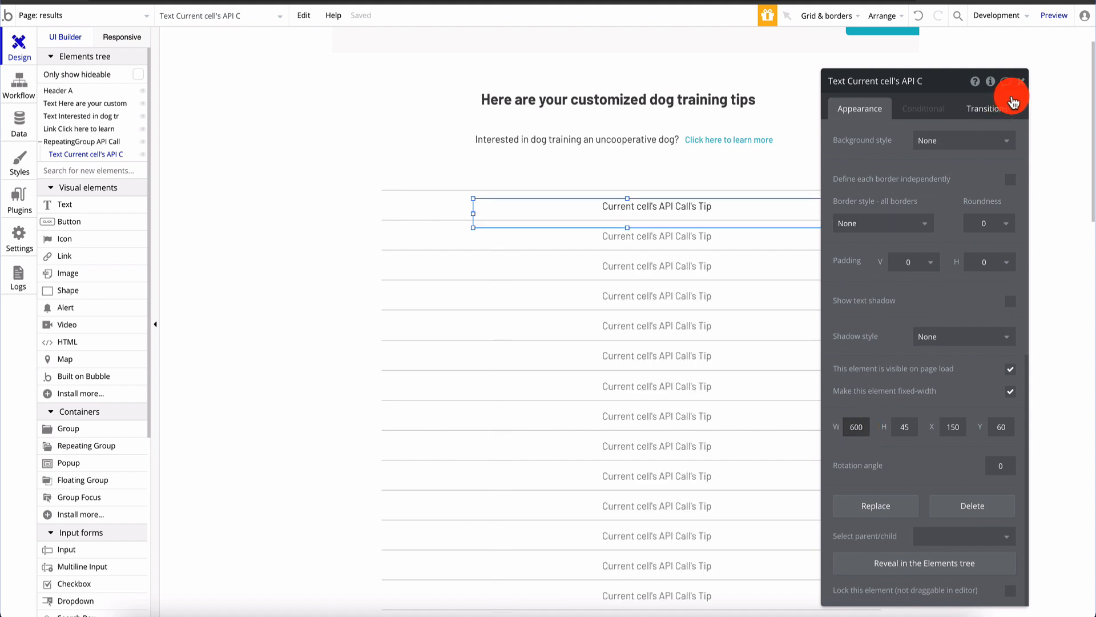
pyautogui.click(1020, 82)
pyautogui.click(1053, 13)
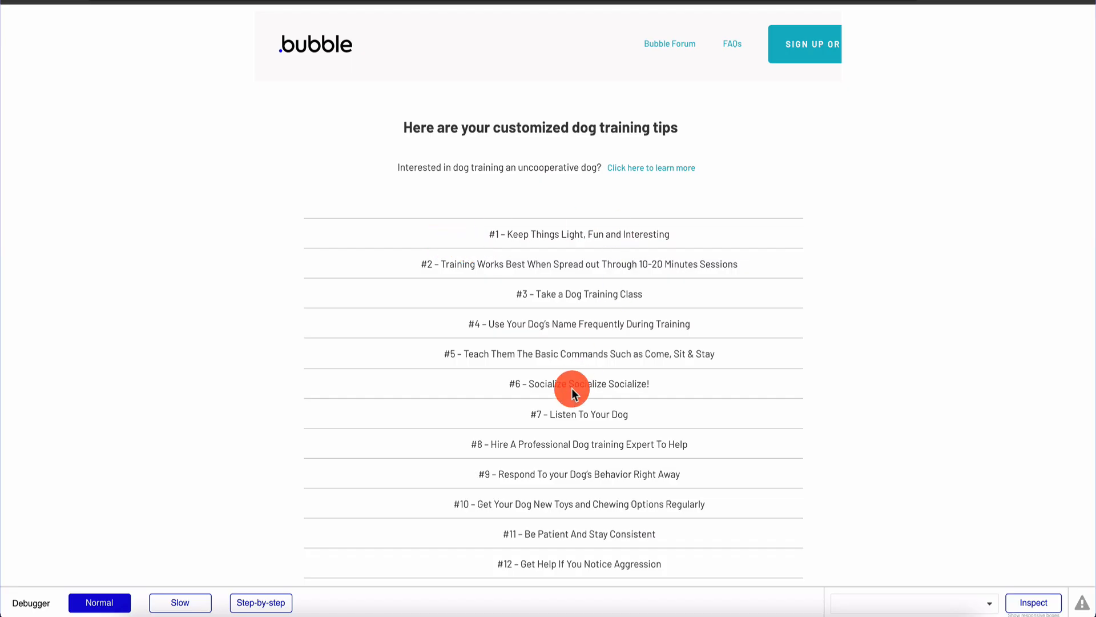
pyautogui.scroll(-8, 570, 388)
pyautogui.scroll(8, 571, 388)
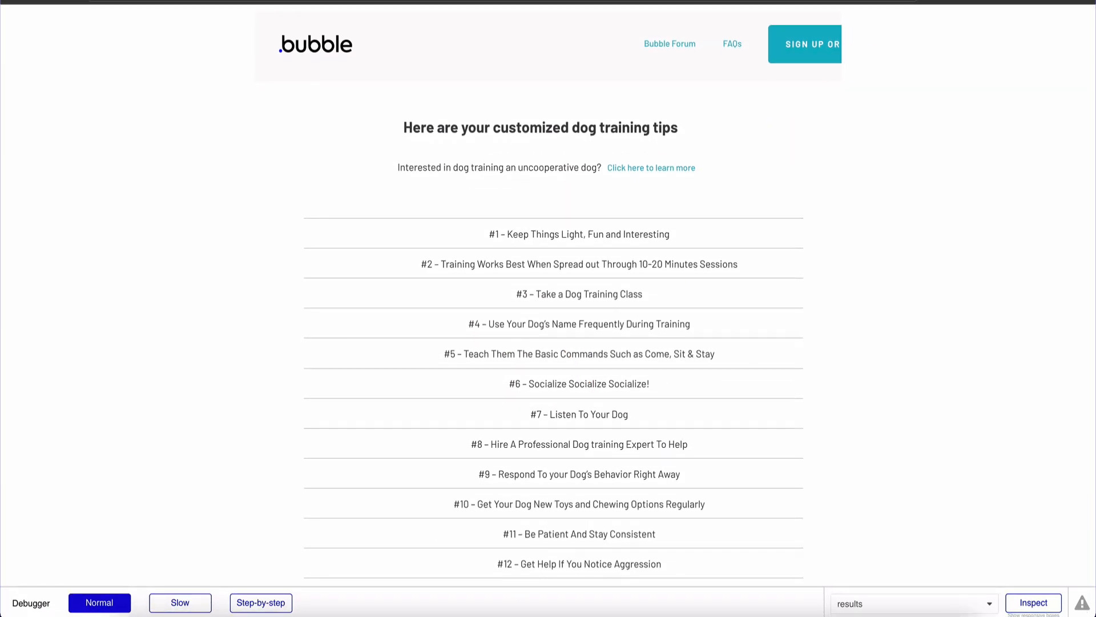
pyautogui.hotkey('ctrl', 'shift', 'Tab')
# Switch the tip text in each repeating-group cell from centred to left alignment
pyautogui.click(714, 204)
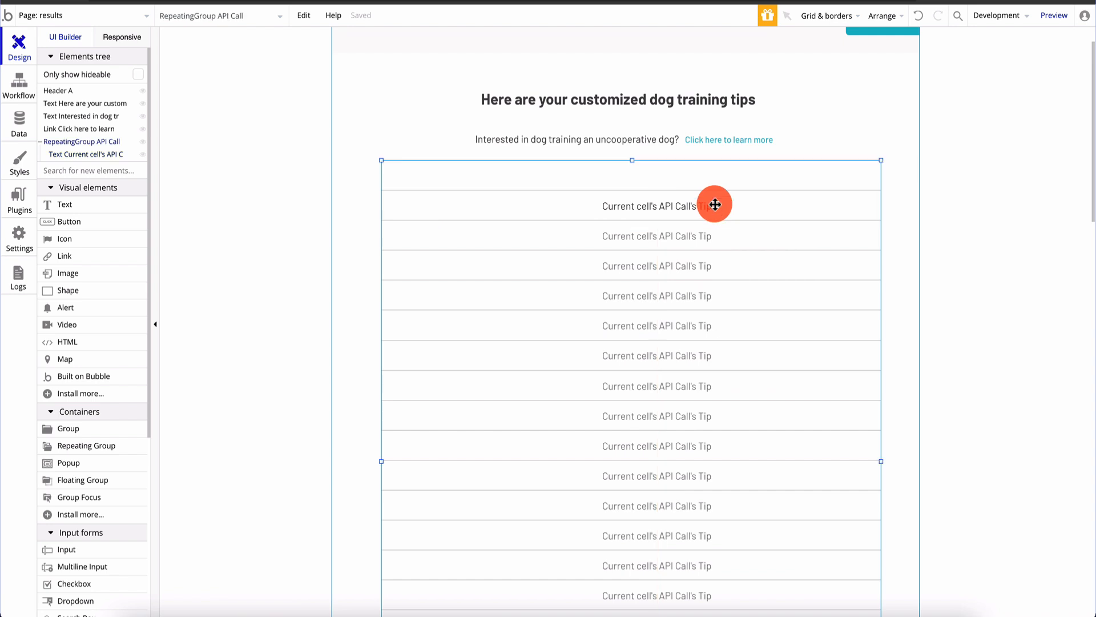
pyautogui.click(79, 155)
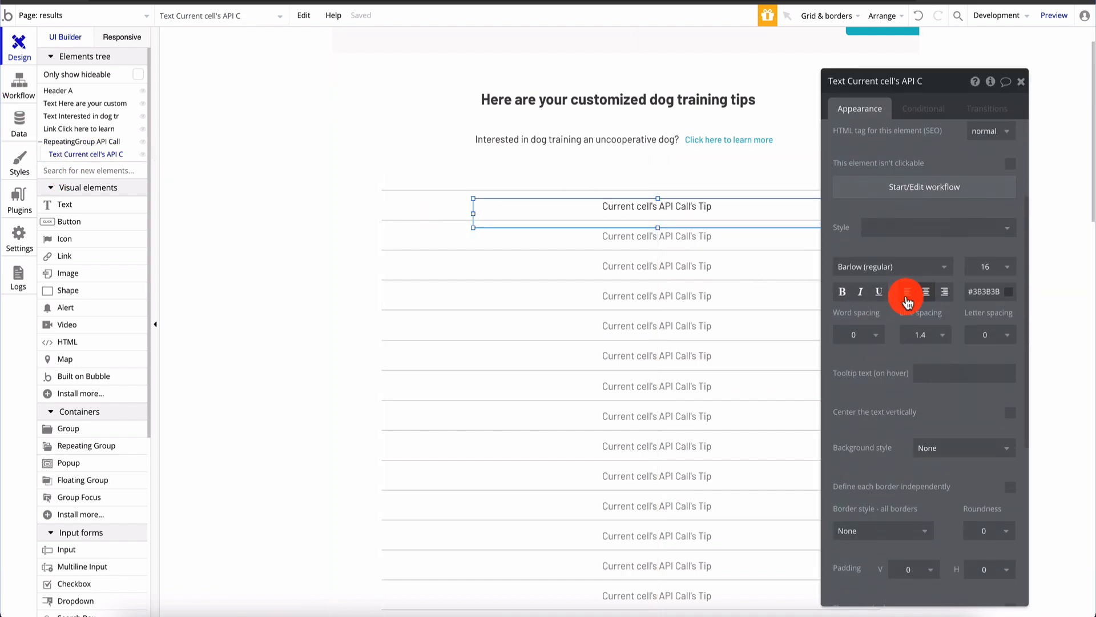
pyautogui.click(907, 297)
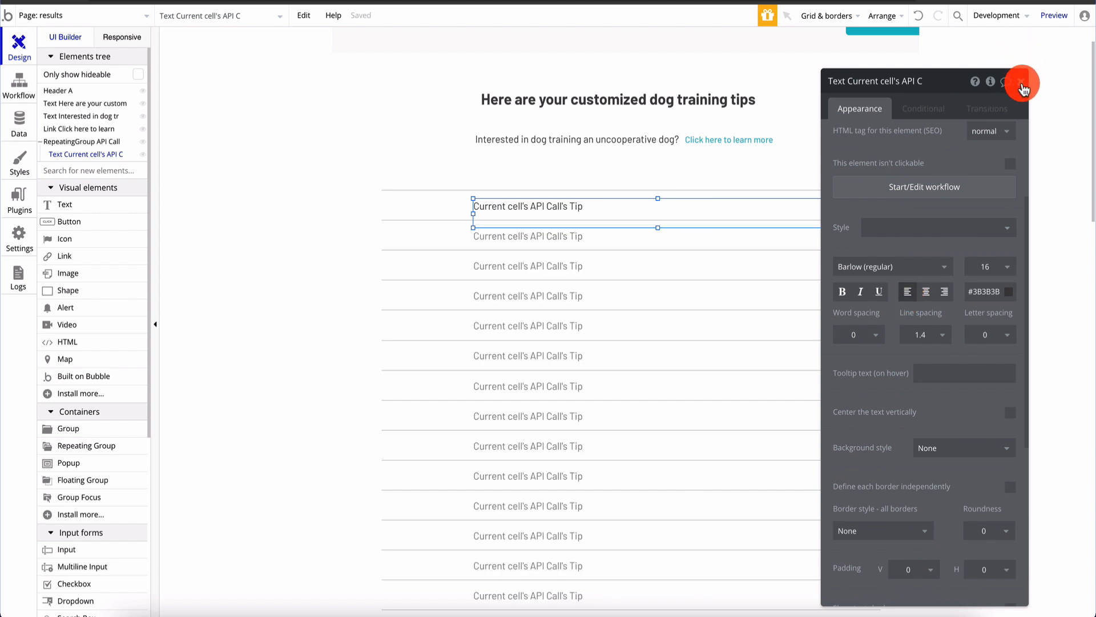
pyautogui.click(1021, 81)
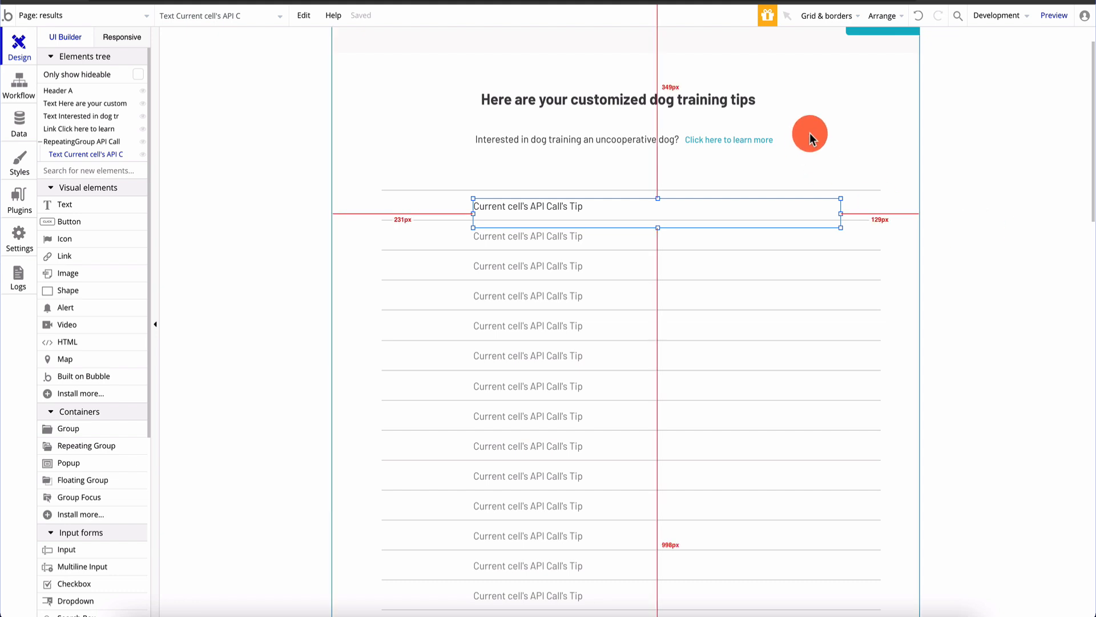
pyautogui.click(917, 102)
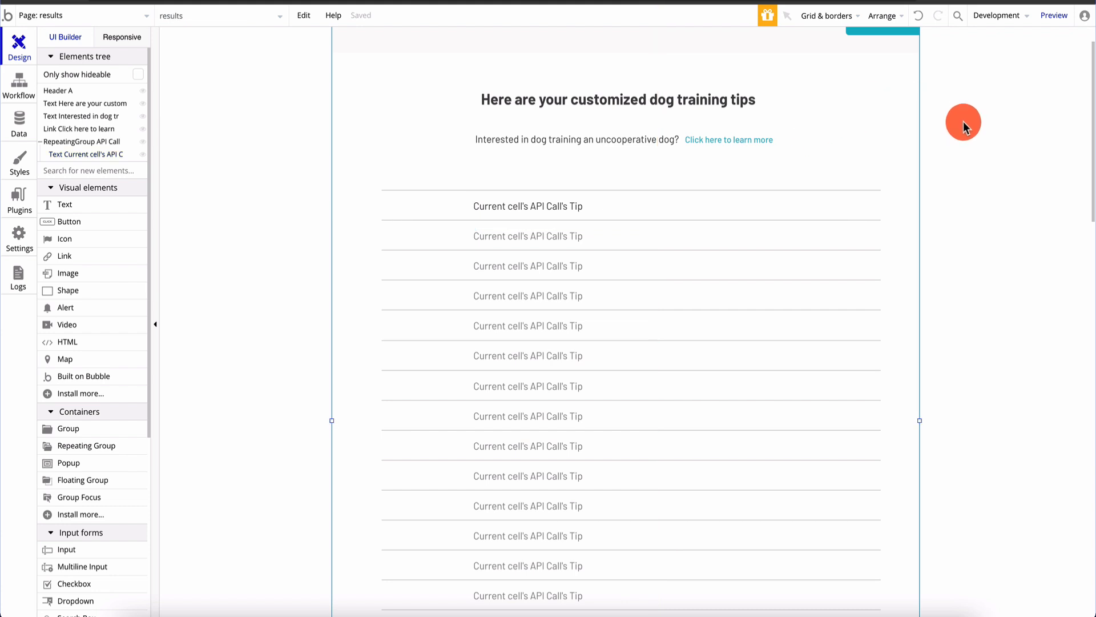
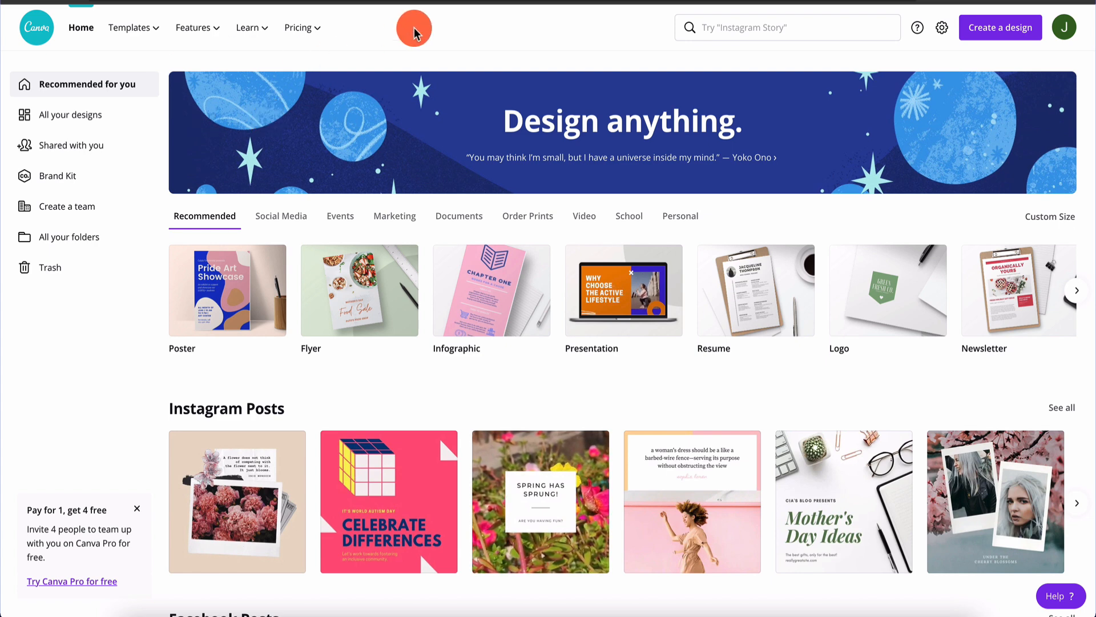
# Start a new blank Facebook Ad design and dismiss the collaboration tip
pyautogui.click(991, 35)
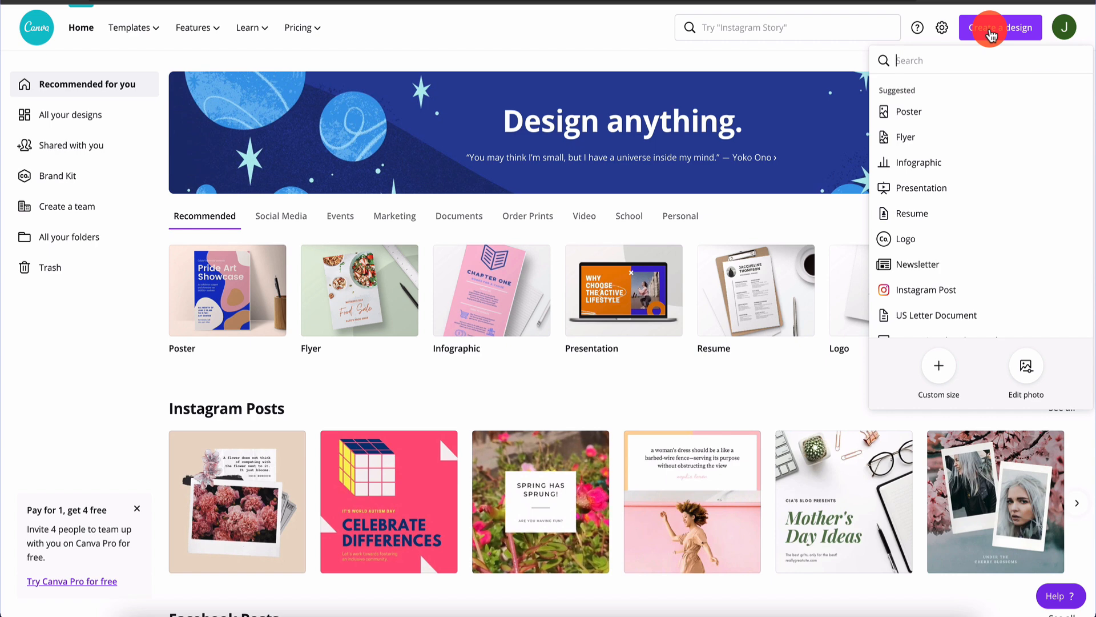
pyautogui.write('face')
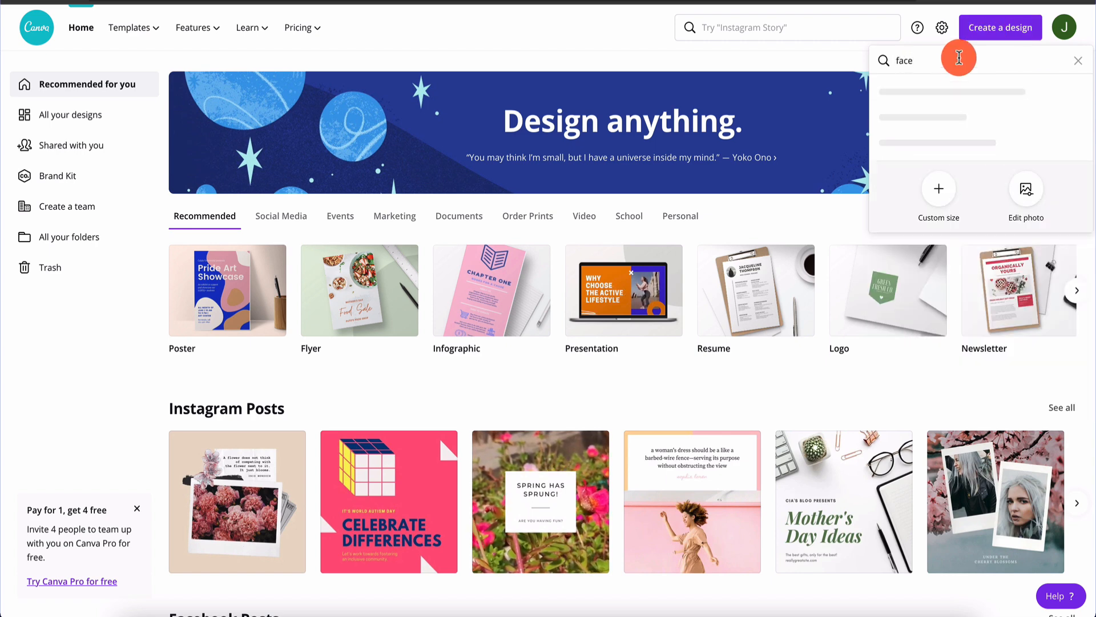
pyautogui.click(945, 92)
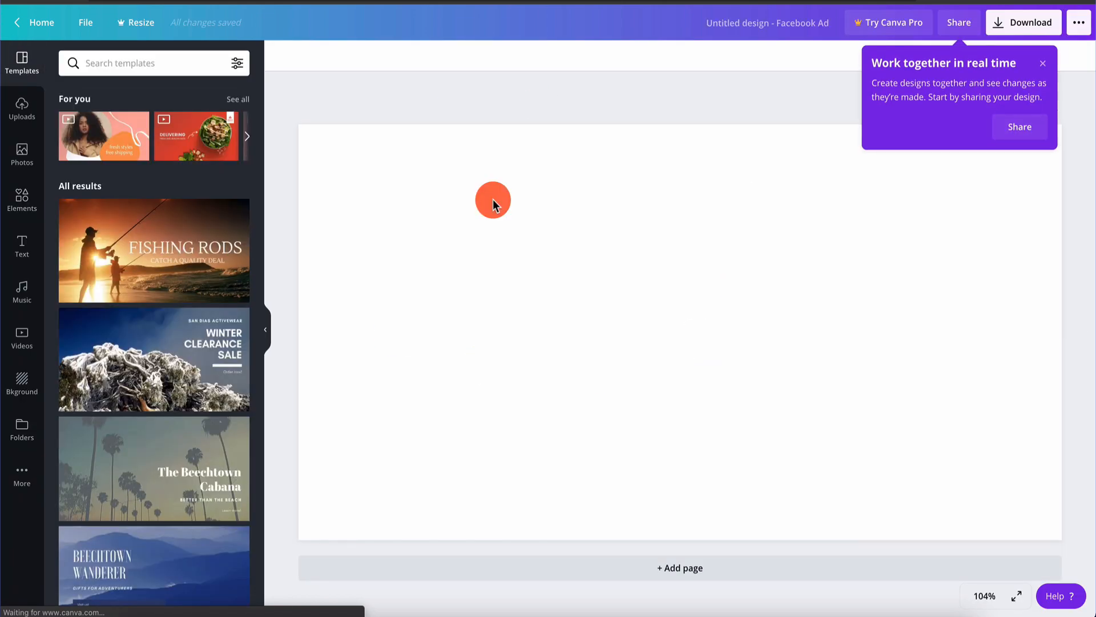
pyautogui.click(1045, 69)
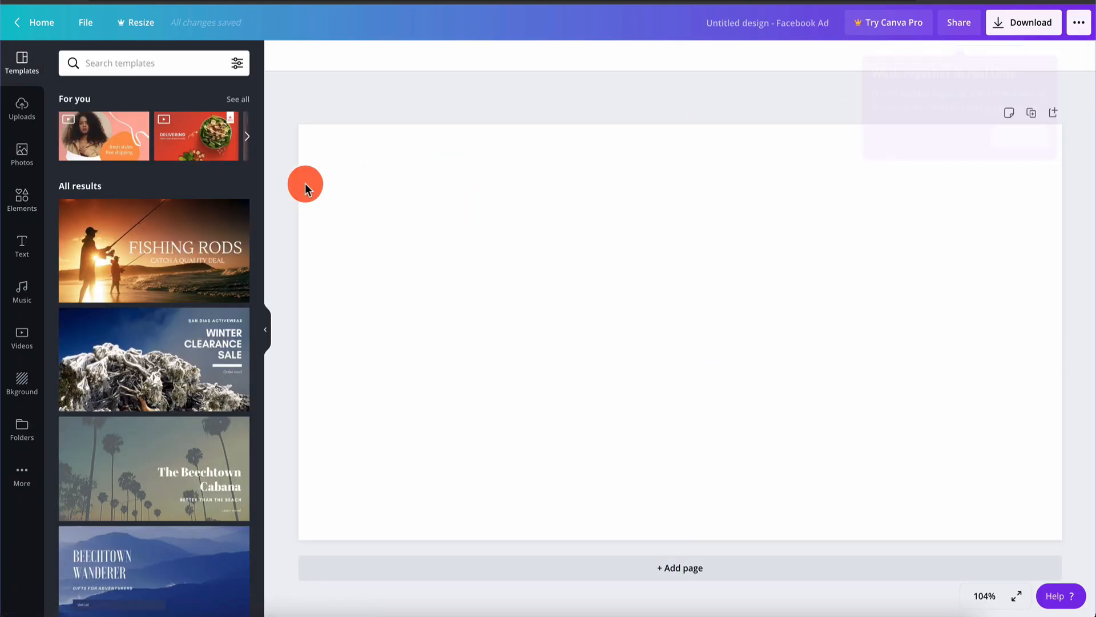
# Search the Canva templates for 'dog'
pyautogui.click(142, 62)
pyautogui.write('dog')
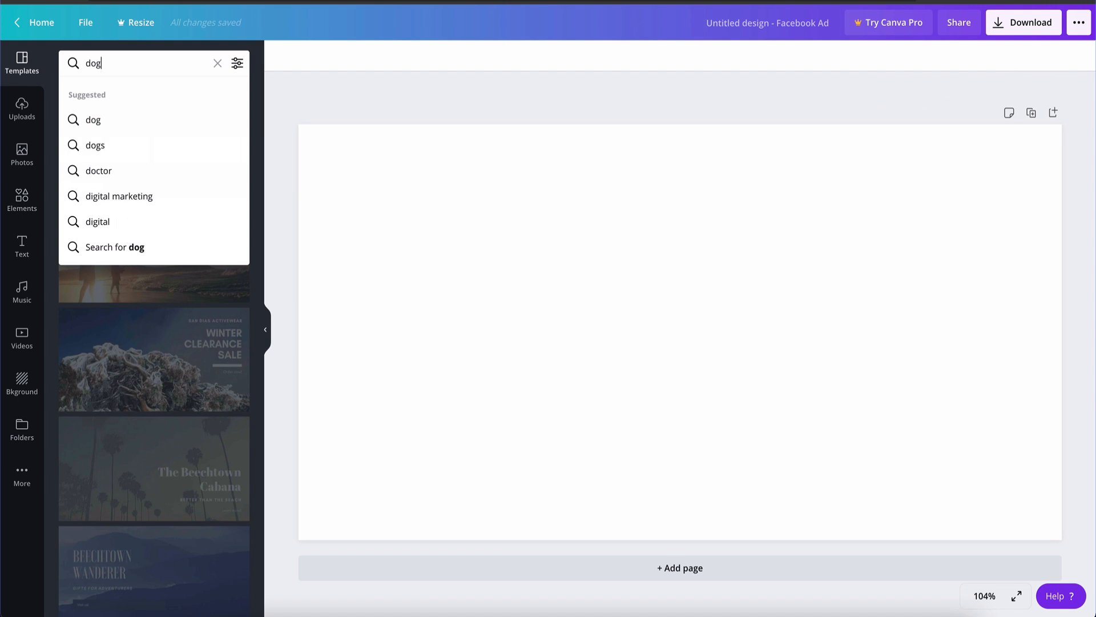
pyautogui.press('Return')
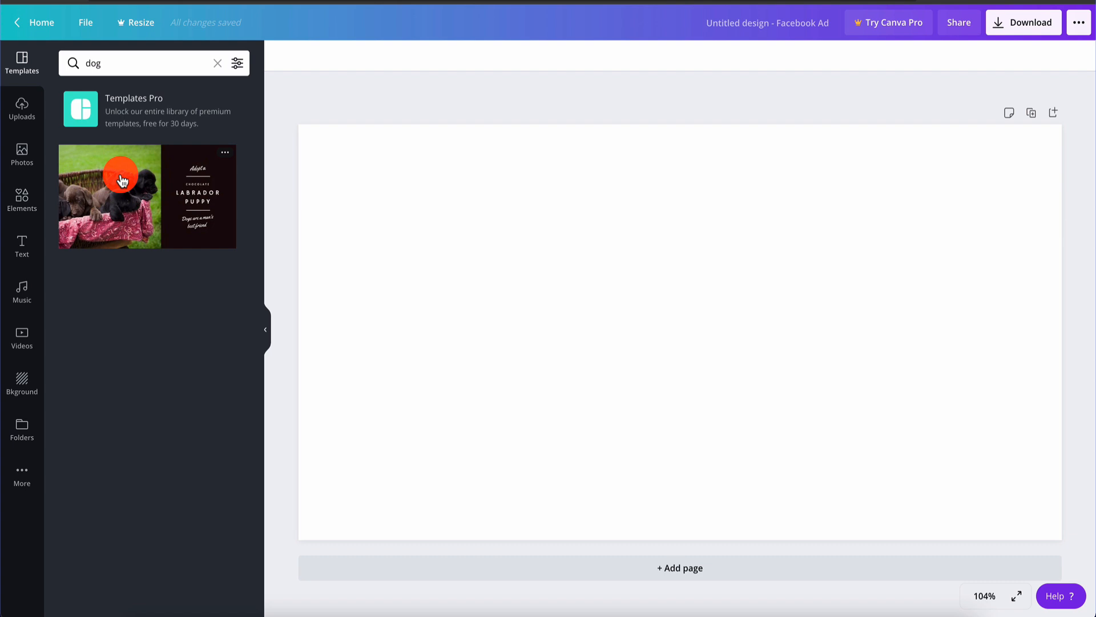
# Place and enlarge a cartoon sitting dog from Elements, then add a heading text box
pyautogui.click(23, 203)
pyautogui.click(151, 66)
pyautogui.write('dog')
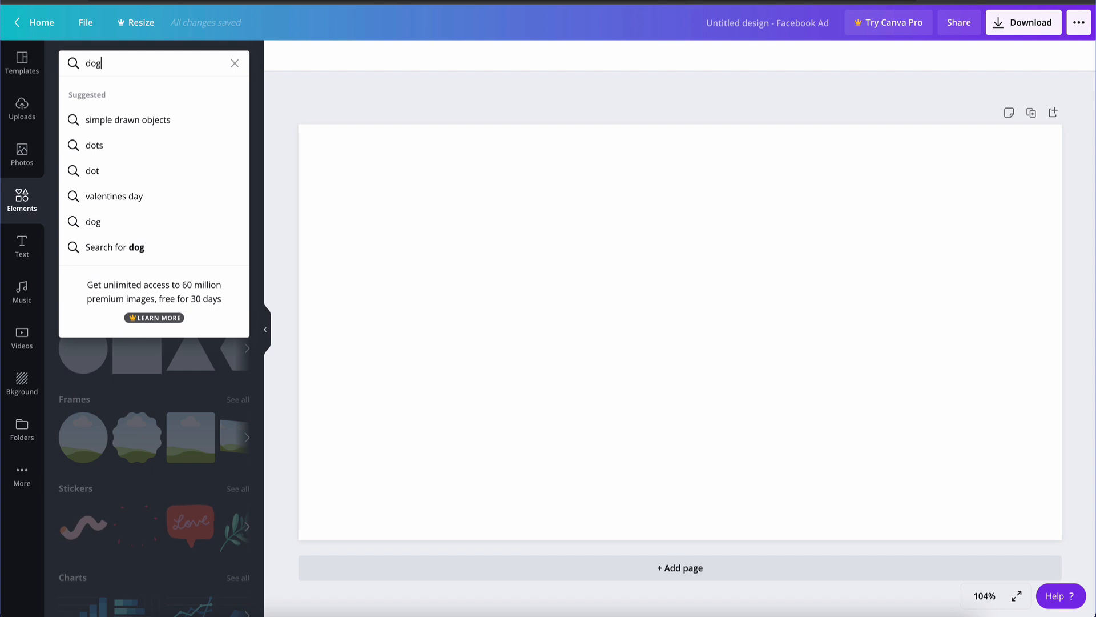
pyautogui.press('Return')
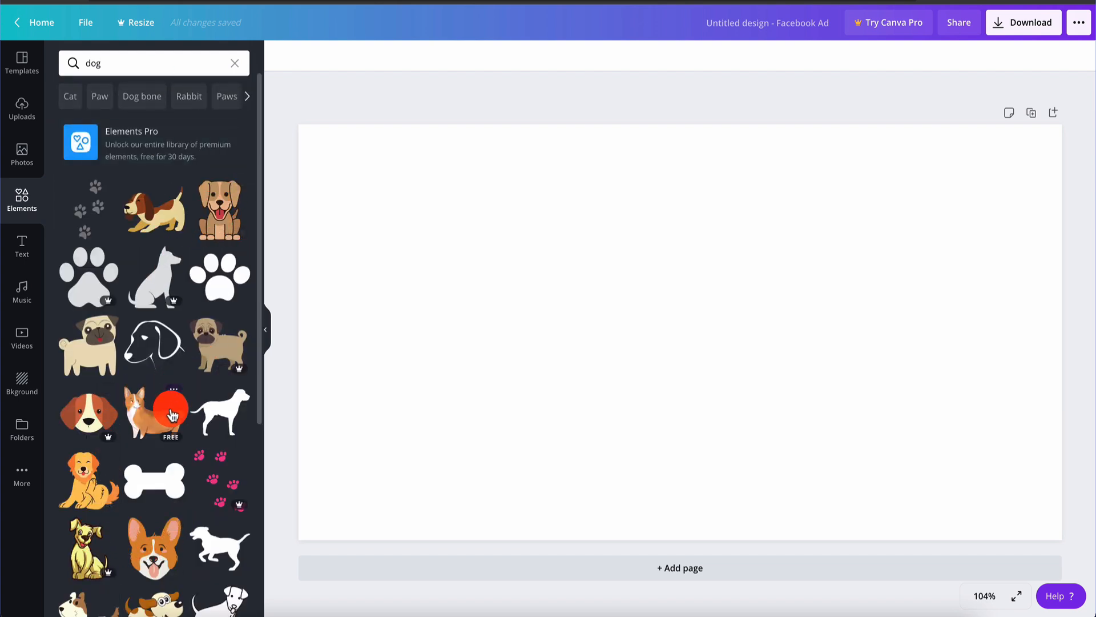
pyautogui.moveTo(221, 206); pyautogui.dragTo(452, 217)
pyautogui.moveTo(491, 252); pyautogui.dragTo(450, 243)
pyautogui.moveTo(513, 338); pyautogui.dragTo(656, 502)
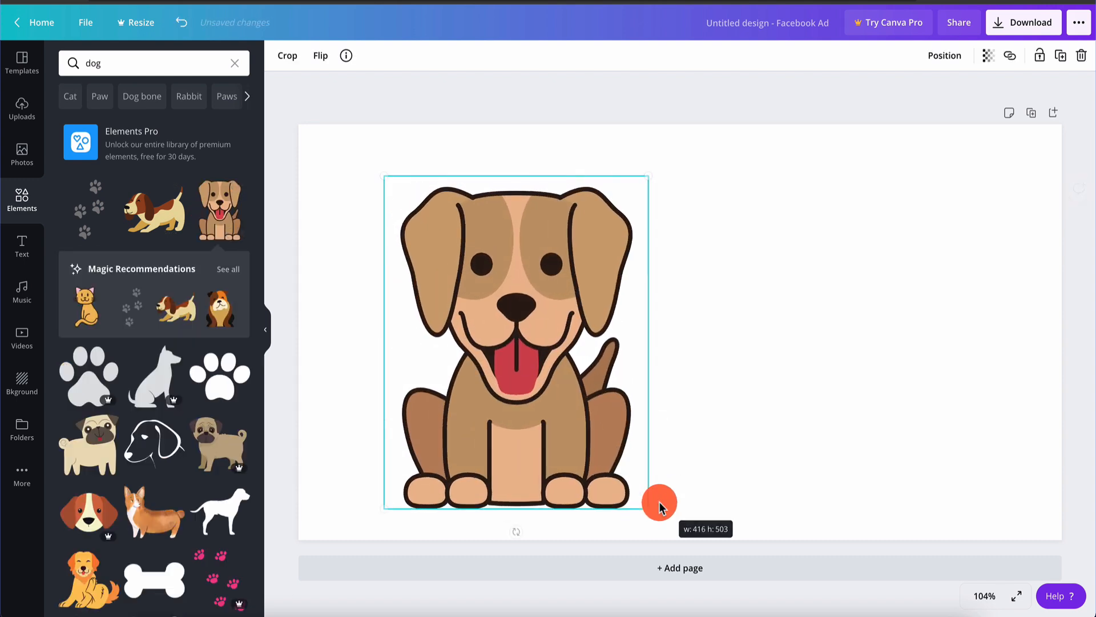
pyautogui.moveTo(519, 320); pyautogui.dragTo(513, 310)
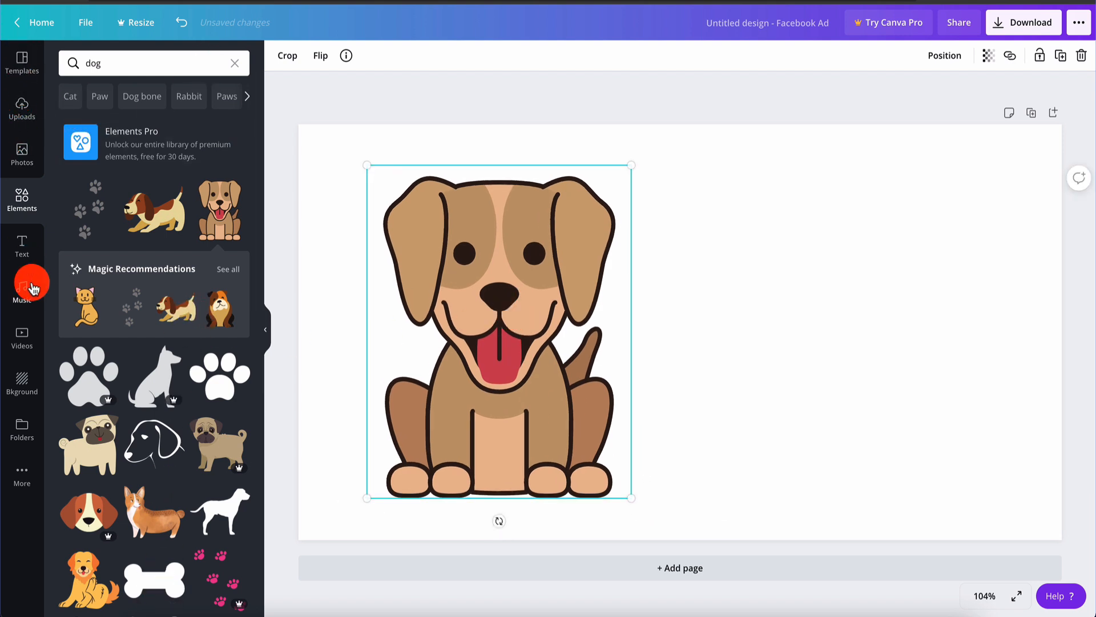
pyautogui.click(22, 259)
pyautogui.moveTo(130, 132); pyautogui.dragTo(735, 180)
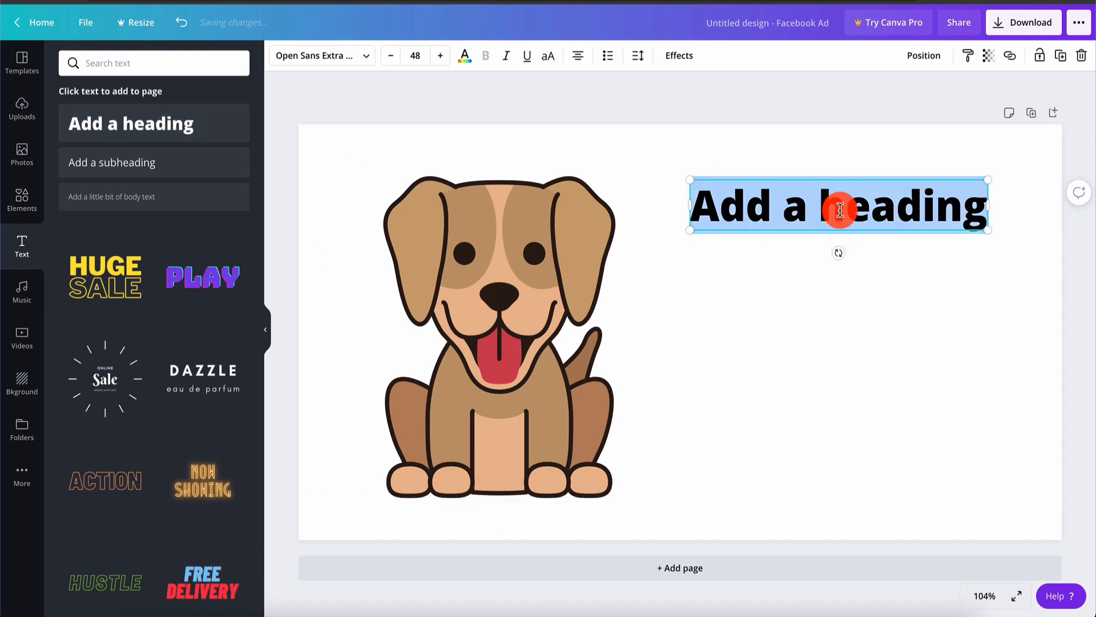
# Enlarge the heading and change its text to 'Train Your Dog'
pyautogui.moveTo(690, 229); pyautogui.dragTo(655, 239)
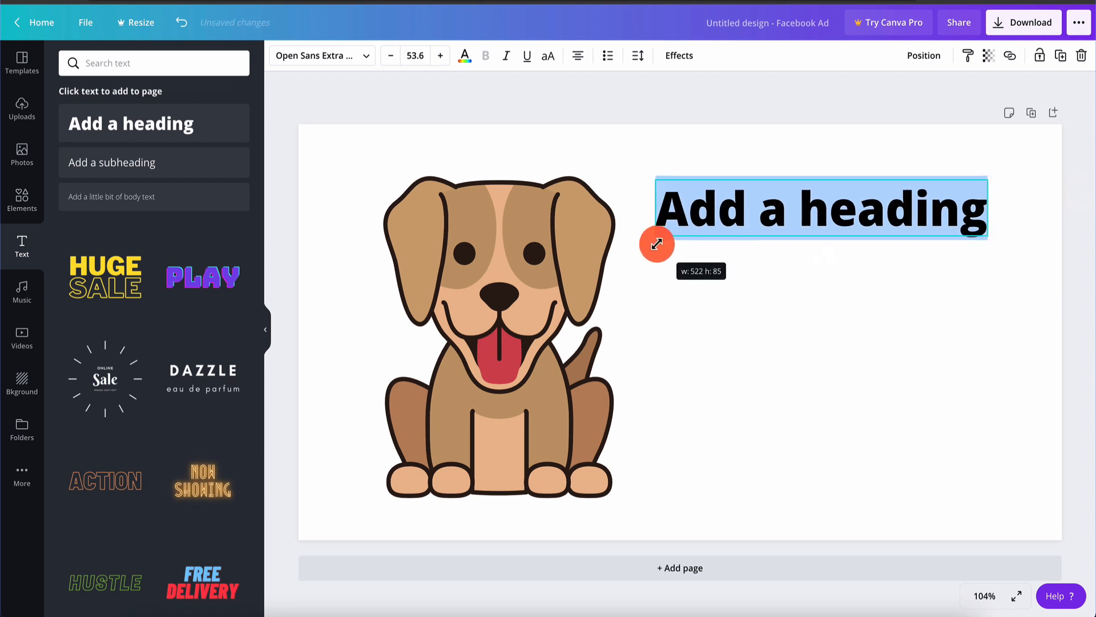
pyautogui.click(786, 206)
pyautogui.moveTo(989, 179); pyautogui.dragTo(1036, 172)
pyautogui.moveTo(975, 197); pyautogui.dragTo(959, 200)
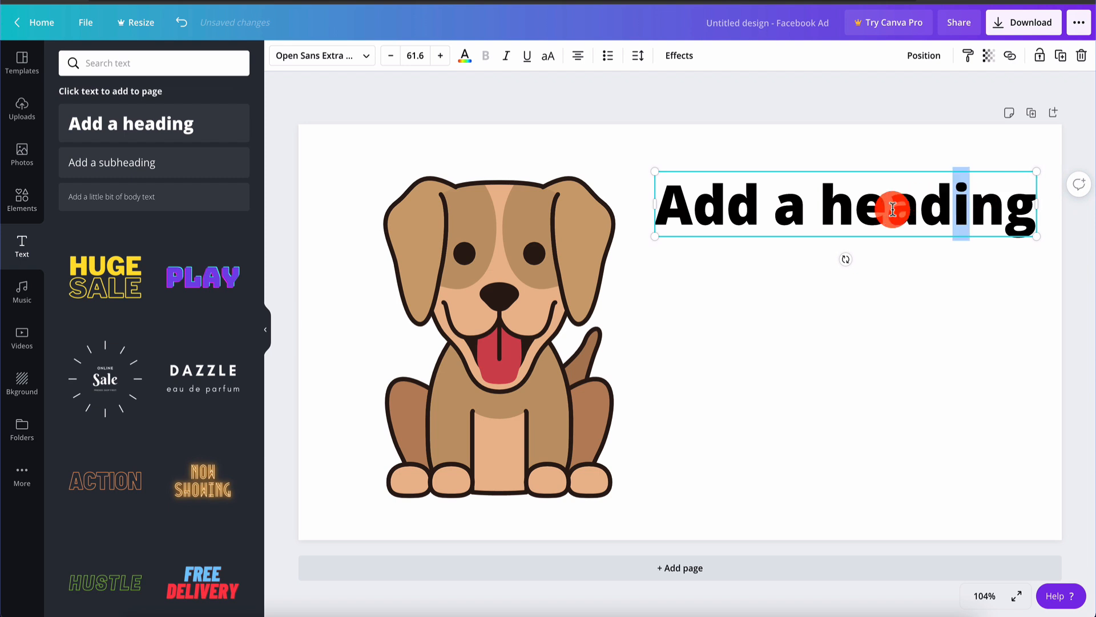
pyautogui.hotkey('ctrl', 'a')
pyautogui.write('Train Your DOg')
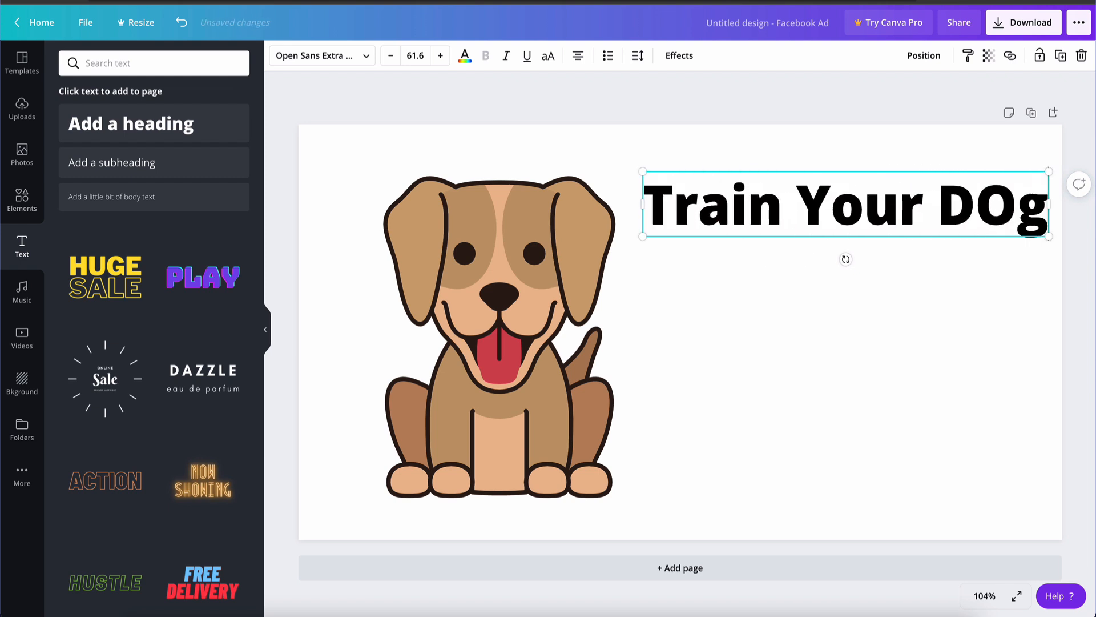
pyautogui.press('BackSpace')
pyautogui.press('BackSpace')
pyautogui.write('og')
pyautogui.click(836, 253)
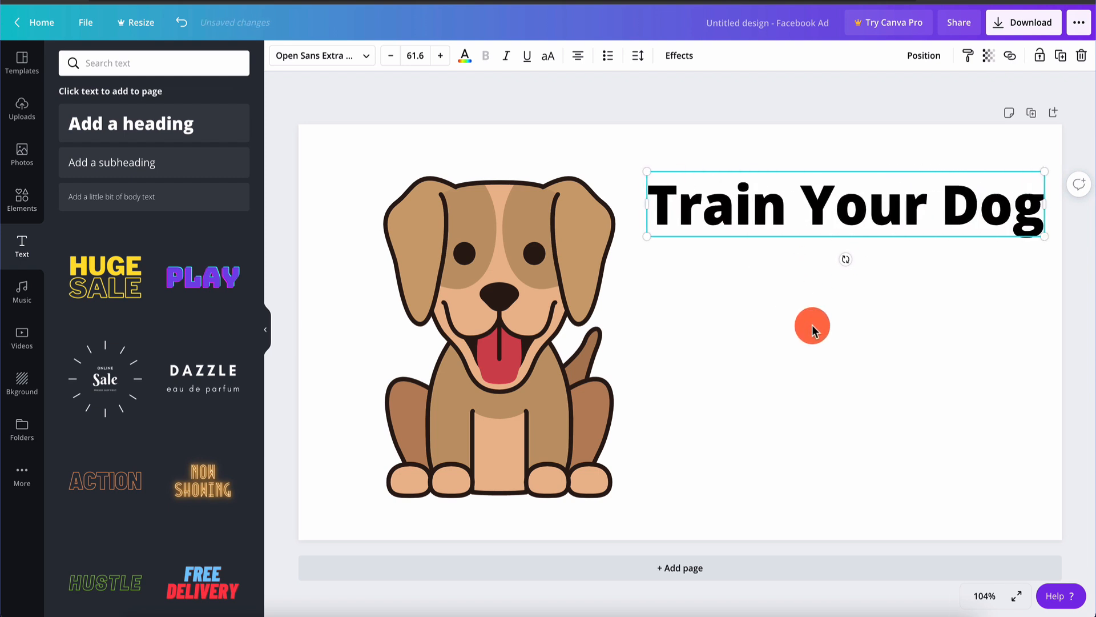
pyautogui.click(812, 324)
# Add a subheading box, then delete both the Train Your Dog heading and the subheading
pyautogui.moveTo(124, 174); pyautogui.dragTo(786, 276)
pyautogui.click(815, 286)
pyautogui.click(817, 251)
pyautogui.click(812, 290)
pyautogui.click(812, 290)
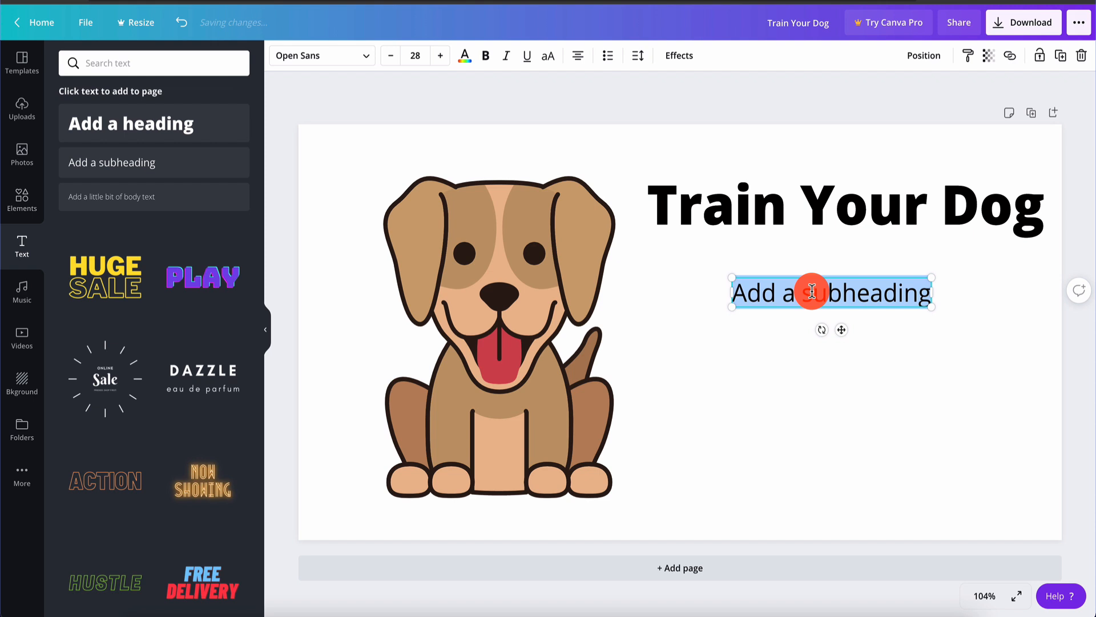
pyautogui.click(811, 230)
pyautogui.press('Delete')
pyautogui.click(828, 286)
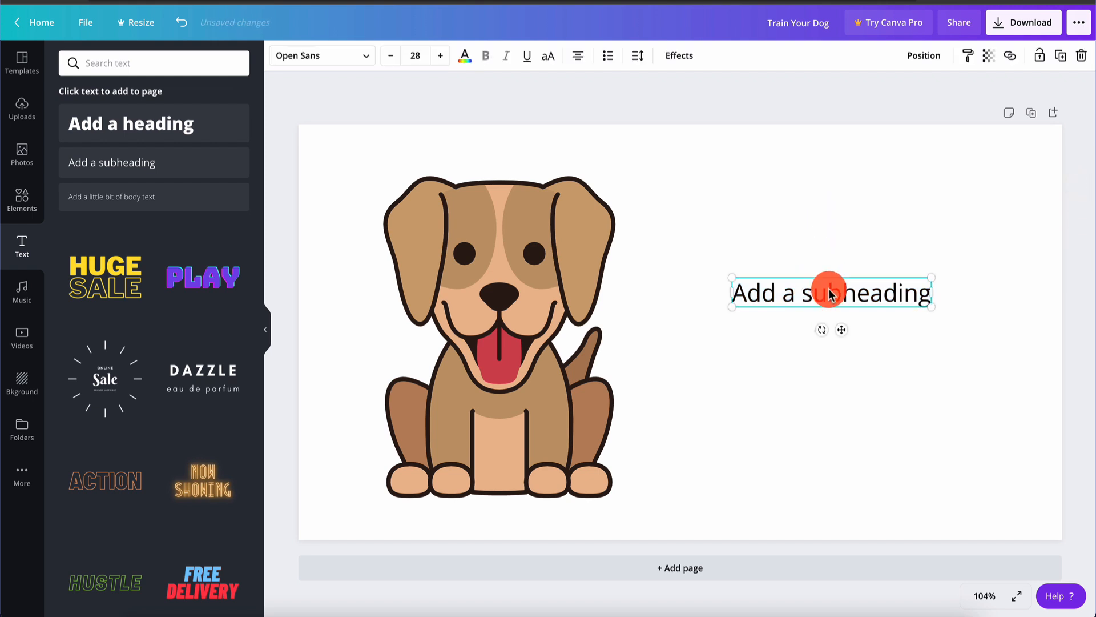
pyautogui.press('Delete')
# Add a styled multi-line text design and set all its lines to size 80
pyautogui.scroll(-4, 137, 485)
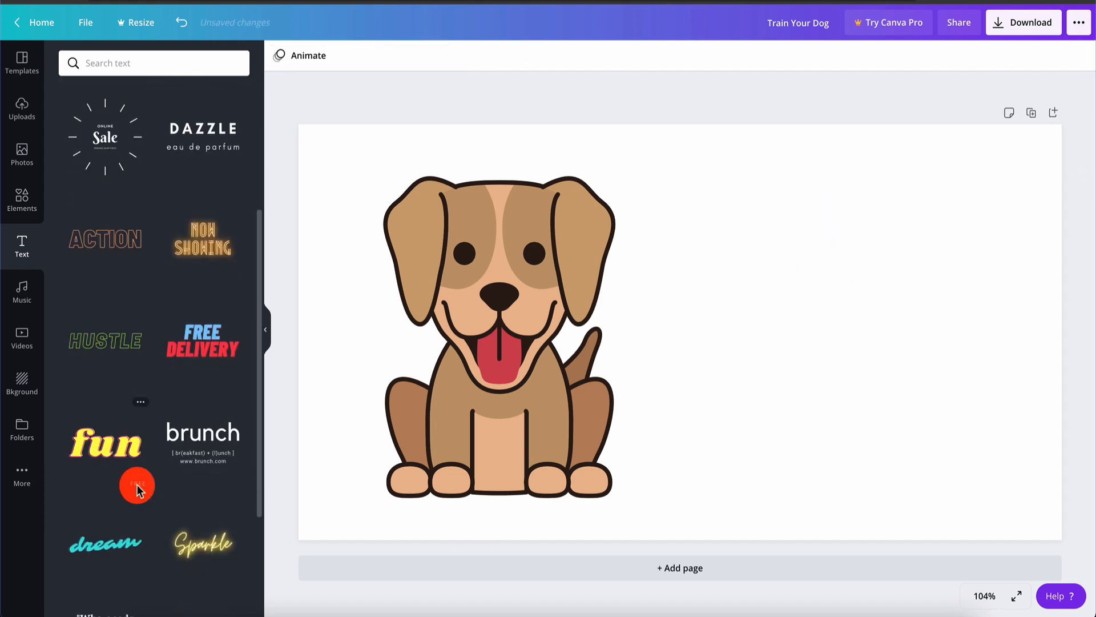
pyautogui.scroll(-3, 210, 308)
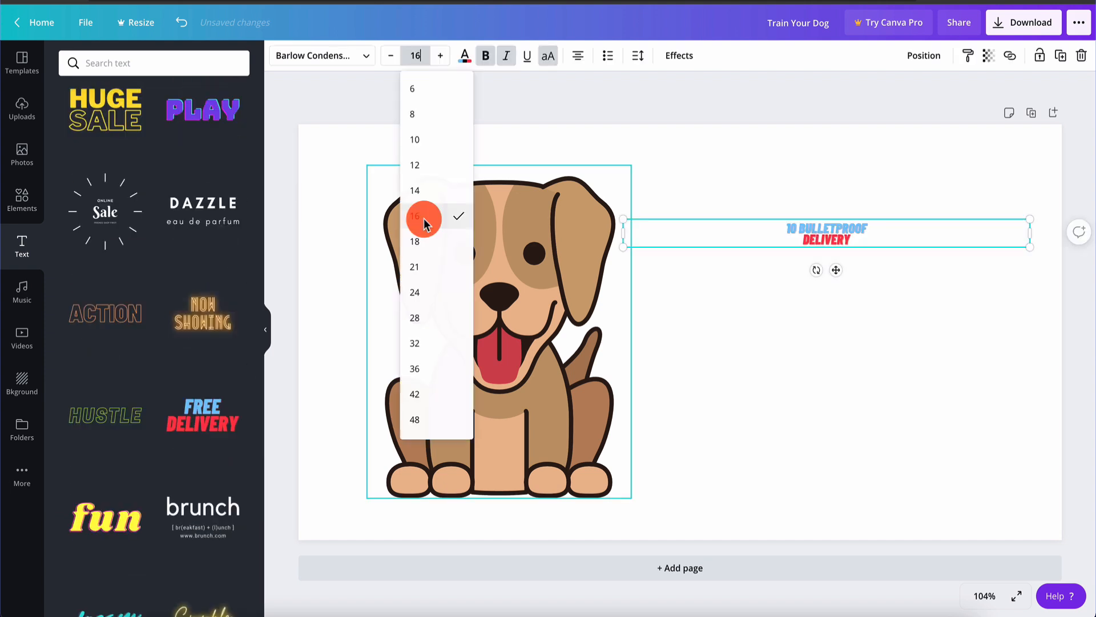
pyautogui.click(782, 245)
pyautogui.click(414, 55)
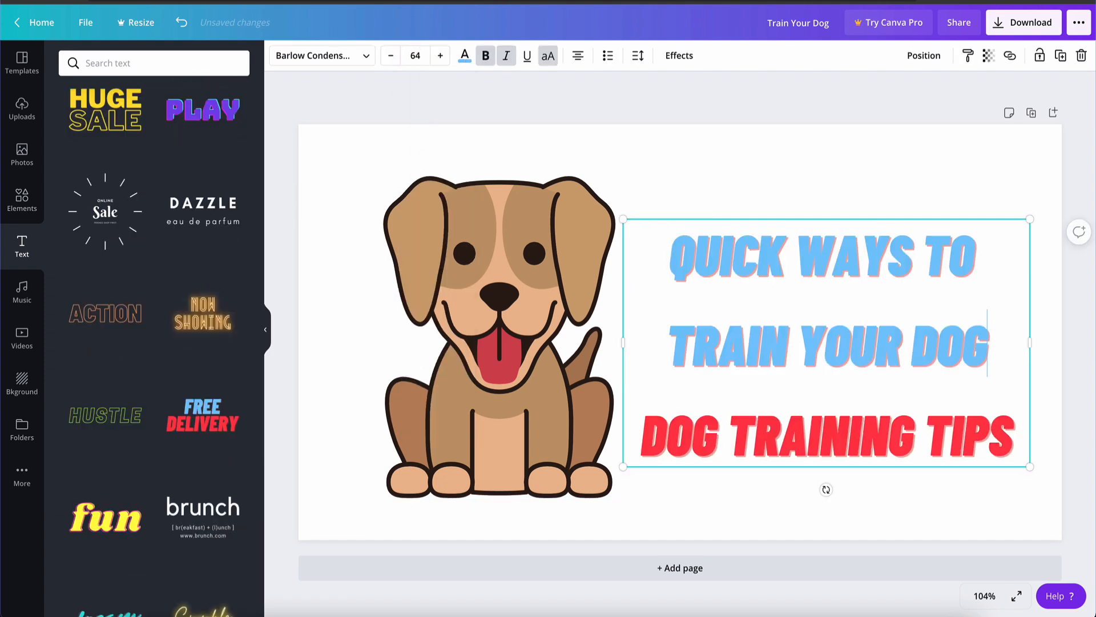
pyautogui.click(849, 193)
pyautogui.click(824, 276)
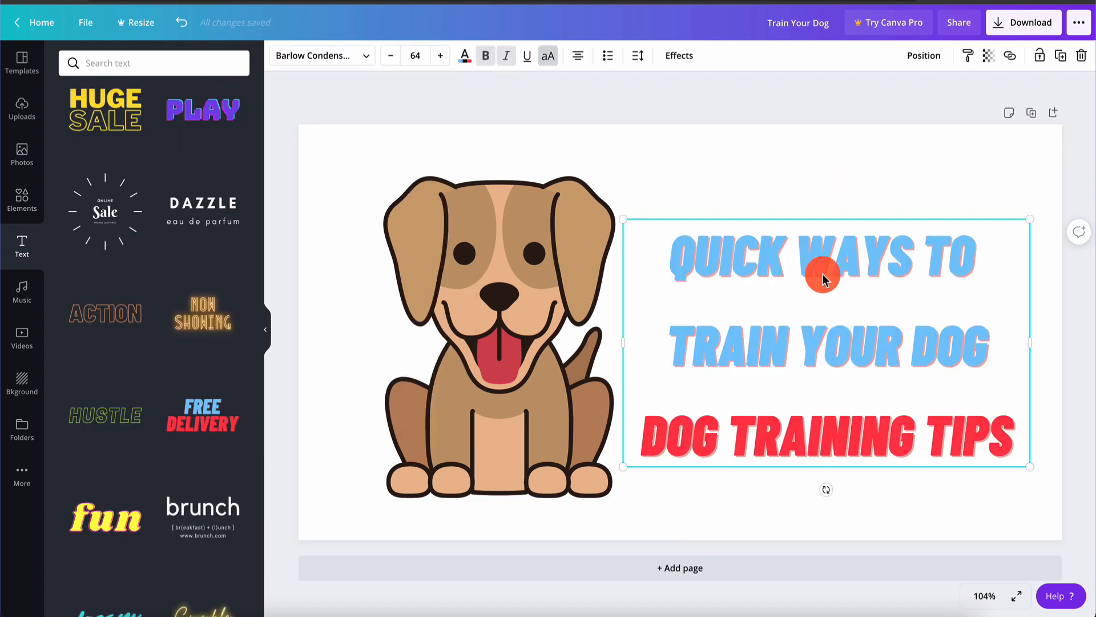
pyautogui.tripleClick(784, 266)
pyautogui.click(416, 47)
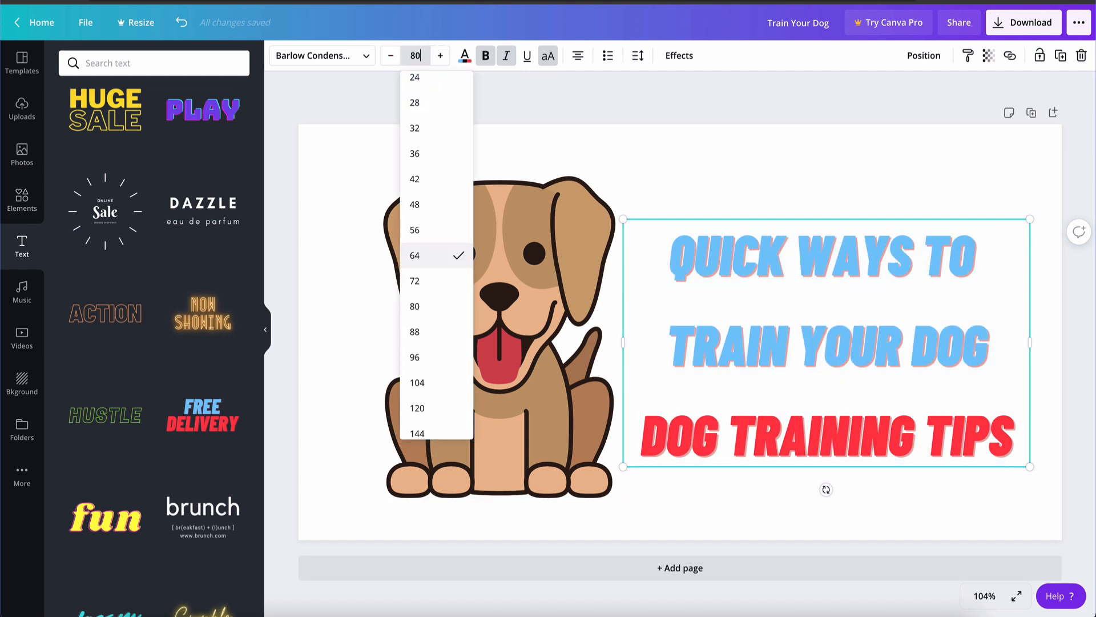
pyautogui.press('Return')
# Widen and reposition the text so DOG TRAINING TIPS fits one line, shifting the dog left
pyautogui.moveTo(833, 303); pyautogui.dragTo(838, 233)
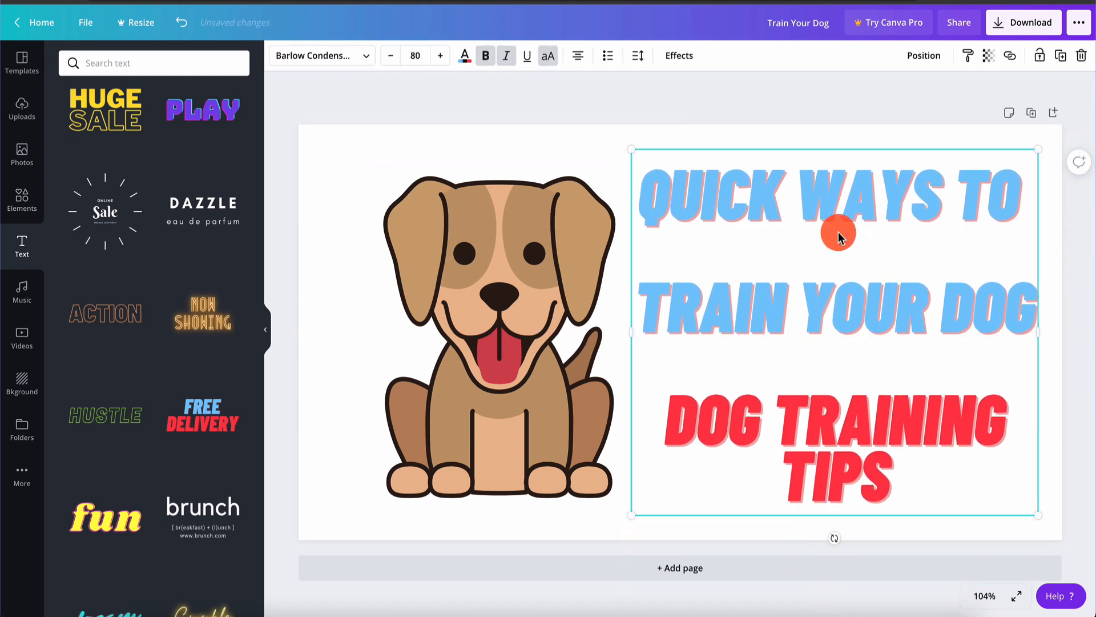
pyautogui.moveTo(529, 303); pyautogui.dragTo(472, 306)
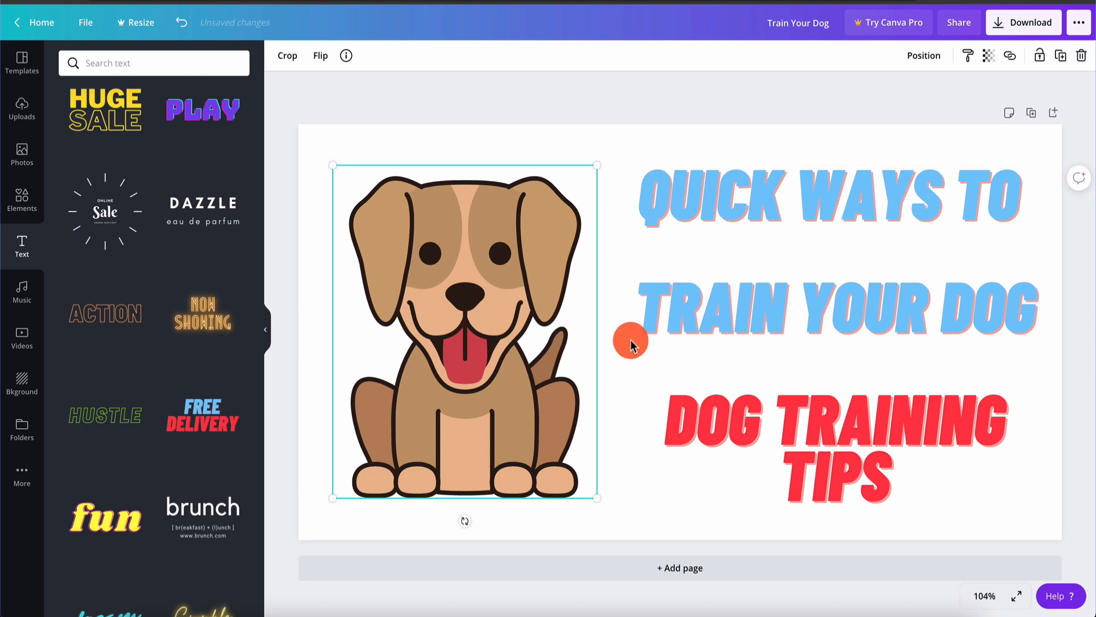
pyautogui.click(672, 299)
pyautogui.moveTo(631, 331); pyautogui.dragTo(516, 335)
pyautogui.moveTo(761, 271); pyautogui.dragTo(766, 298)
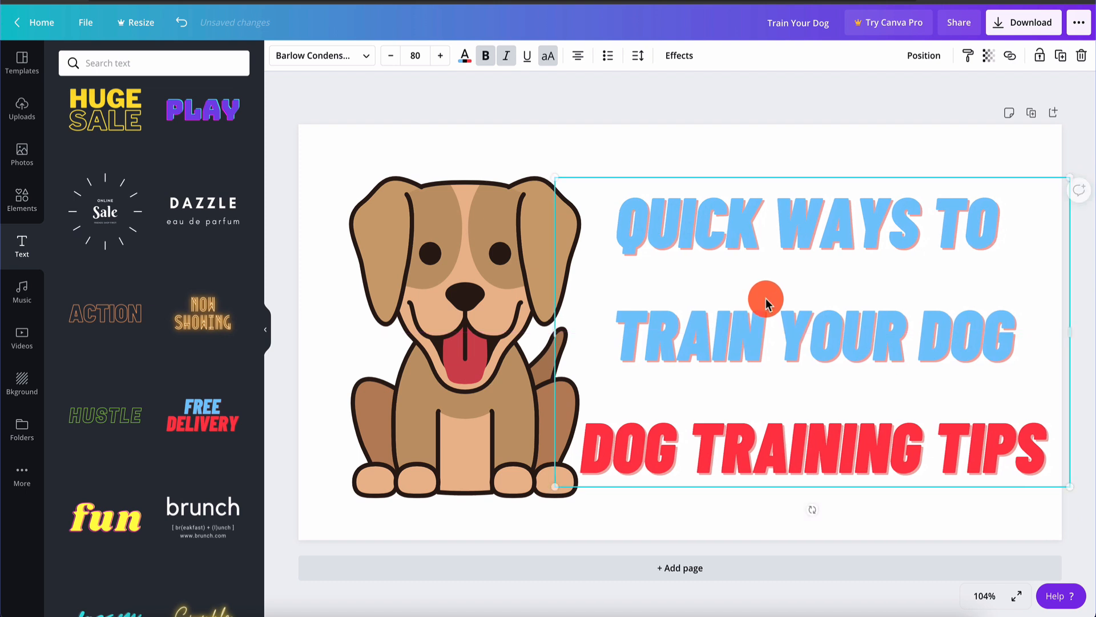
pyautogui.click(789, 102)
pyautogui.moveTo(472, 313); pyautogui.dragTo(467, 315)
pyautogui.scroll(-6, 139, 440)
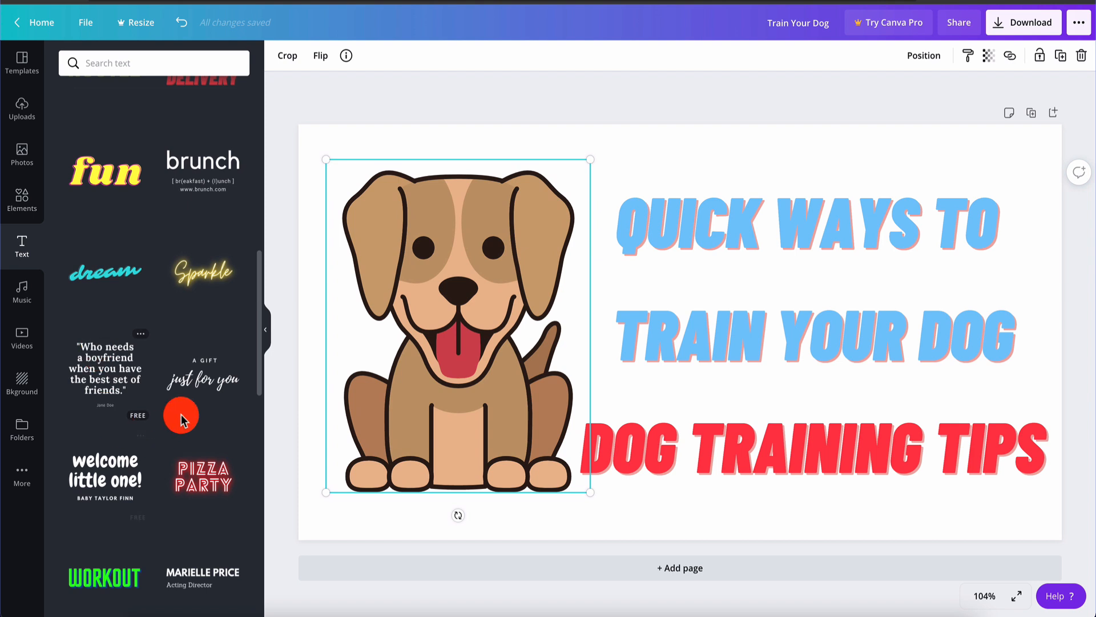
pyautogui.scroll(-3, 173, 426)
# Replace the TRAIN YOUR DOG block with the 'welcome little one!' text design, narrowed beside the dog
pyautogui.click(782, 350)
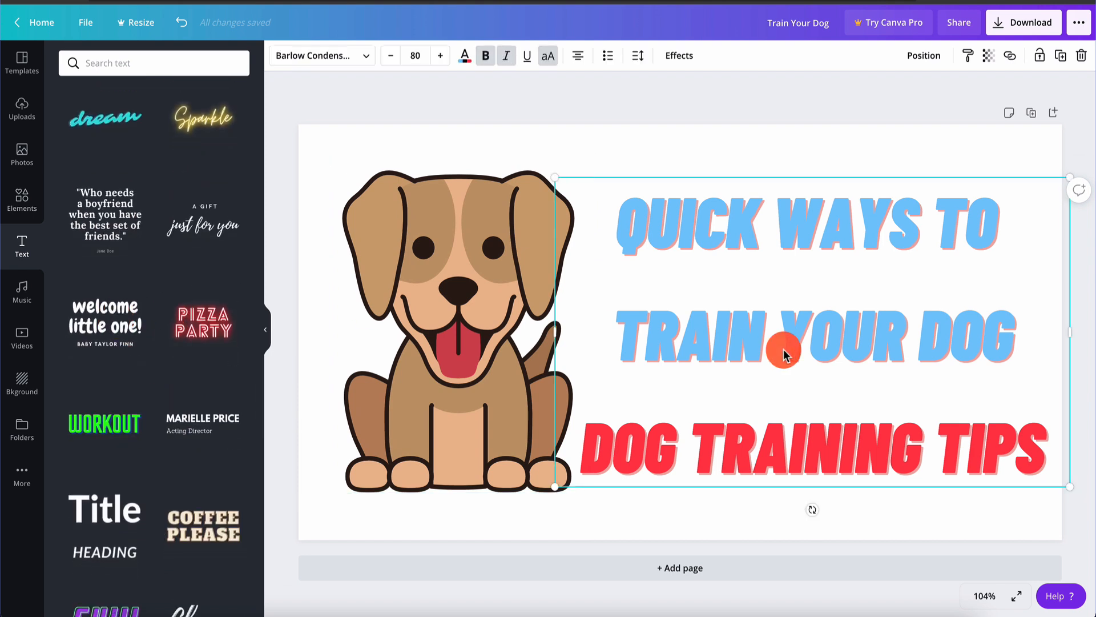
pyautogui.press('Delete')
pyautogui.moveTo(107, 312); pyautogui.dragTo(647, 216)
pyautogui.moveTo(721, 238); pyautogui.dragTo(678, 272)
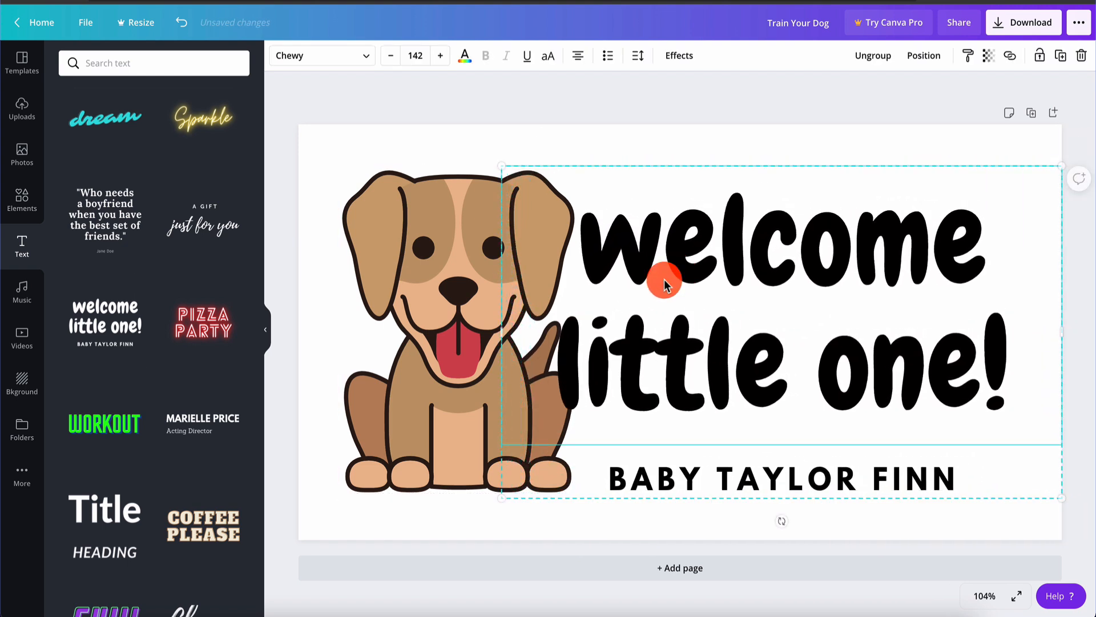
pyautogui.click(454, 237)
pyautogui.click(721, 274)
pyautogui.moveTo(502, 334); pyautogui.dragTo(576, 331)
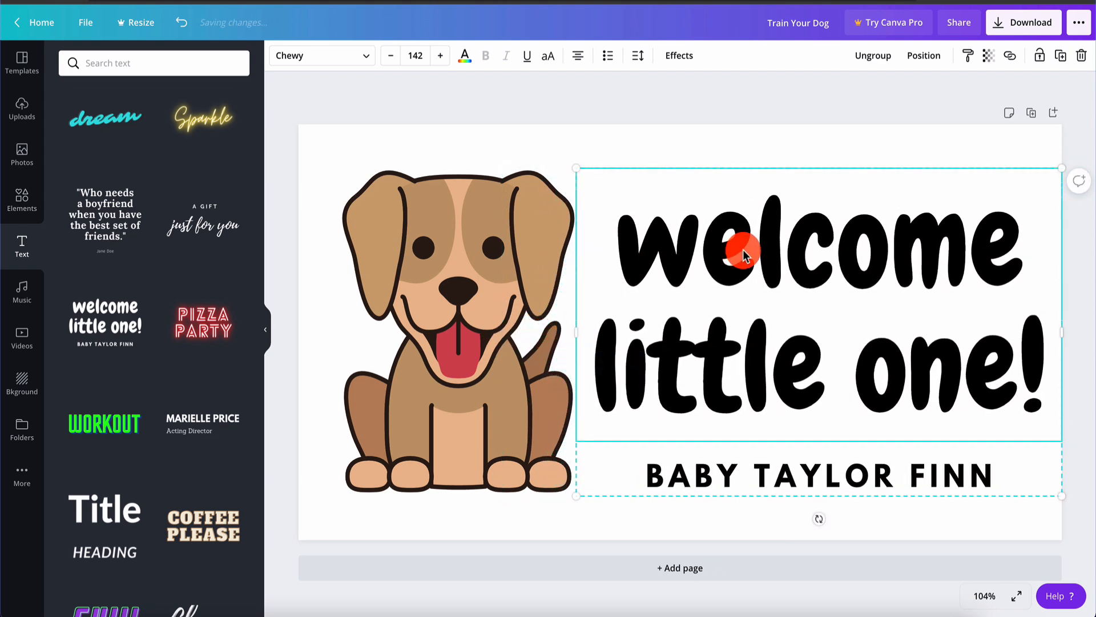
# Change the text to DOG TRAINING over FOR THE MOST / STUBBORN DOGS, fixing the spelling
pyautogui.doubleClick(742, 254)
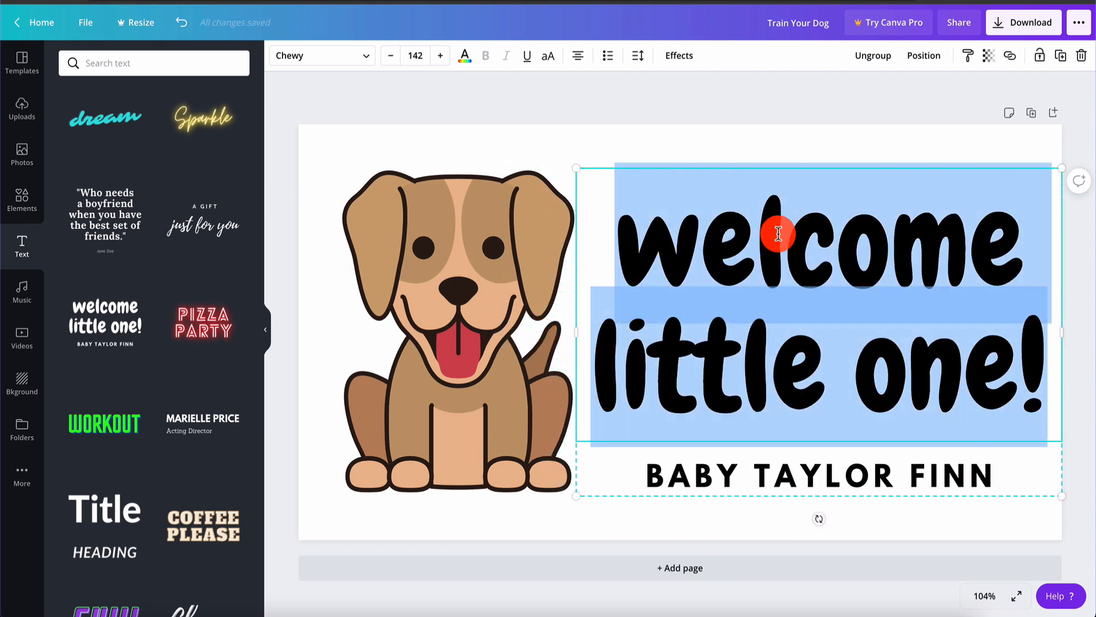
pyautogui.write('DOG TRAINING')
pyautogui.doubleClick(819, 475)
pyautogui.write('FOR THE MOST STUBBURN DOGS')
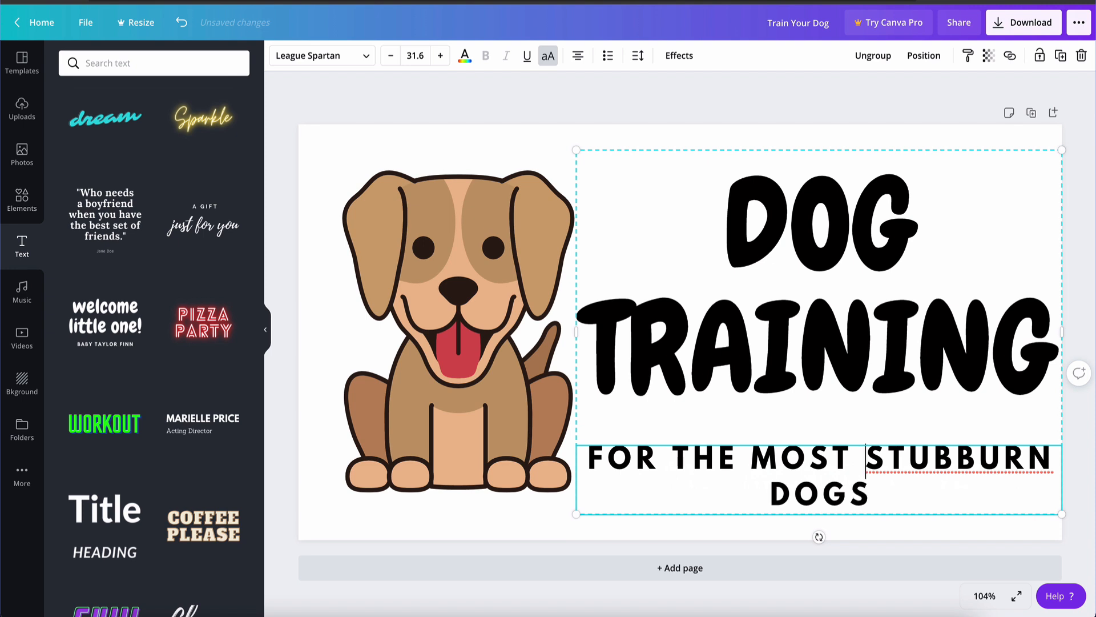
pyautogui.press('Return')
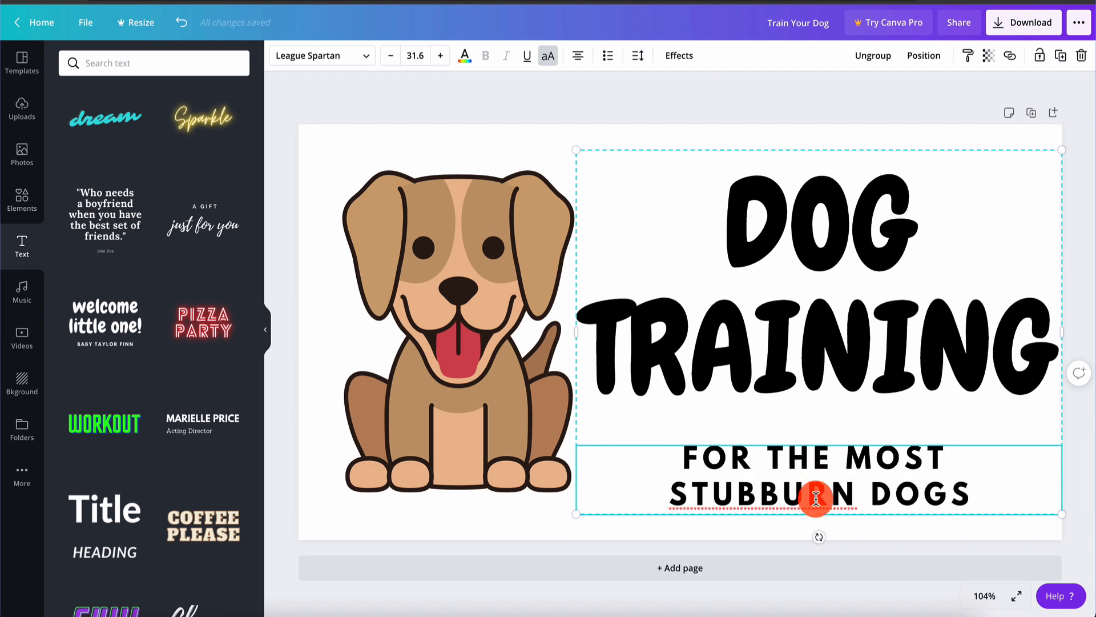
pyautogui.doubleClick(780, 502)
pyautogui.rightClick(780, 503)
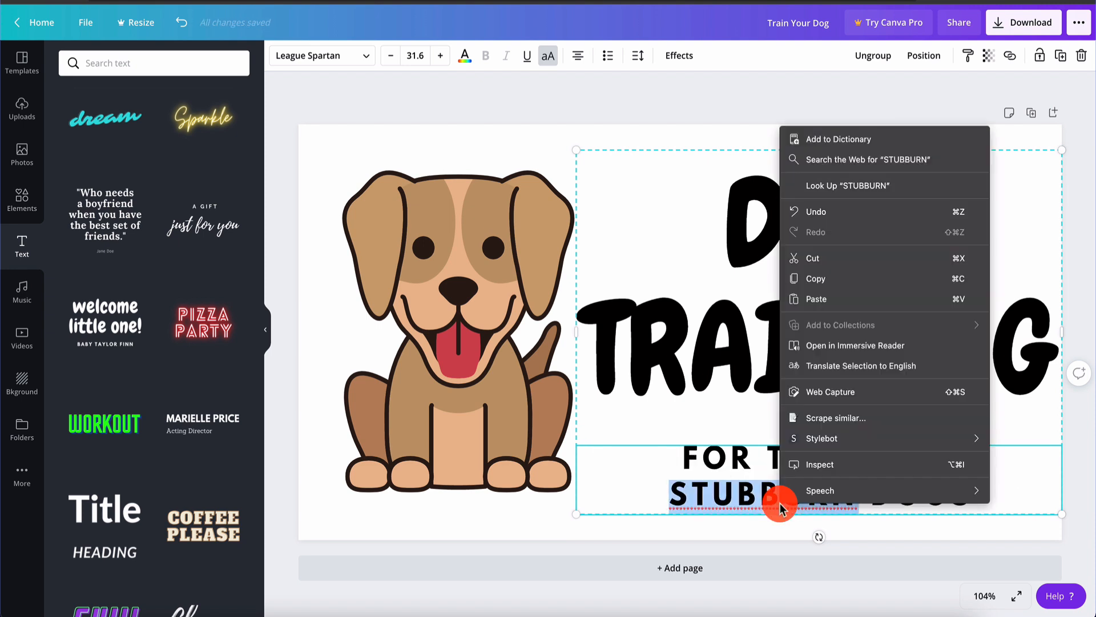
pyautogui.click(886, 127)
pyautogui.click(659, 111)
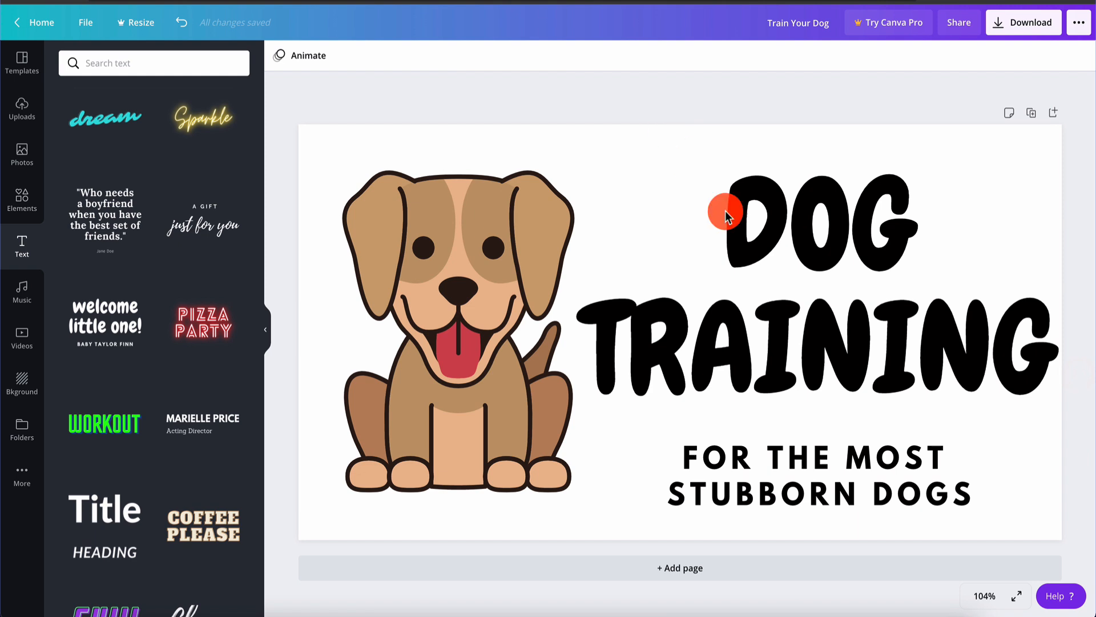
# Centre the title group beside the dog
pyautogui.click(769, 247)
pyautogui.moveTo(797, 261); pyautogui.dragTo(787, 253)
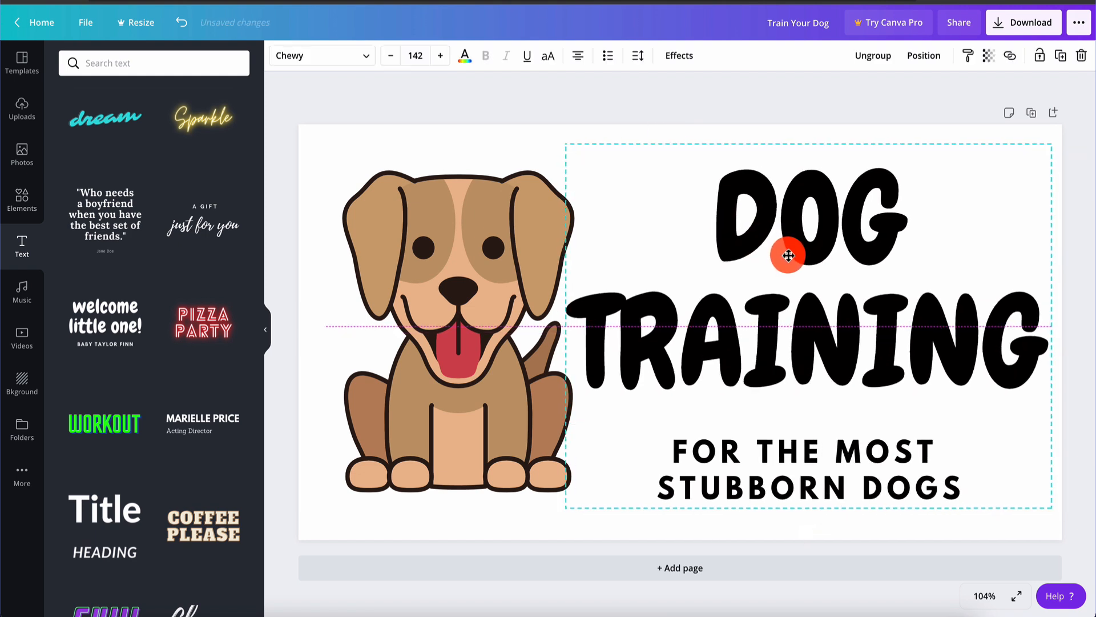
pyautogui.click(761, 129)
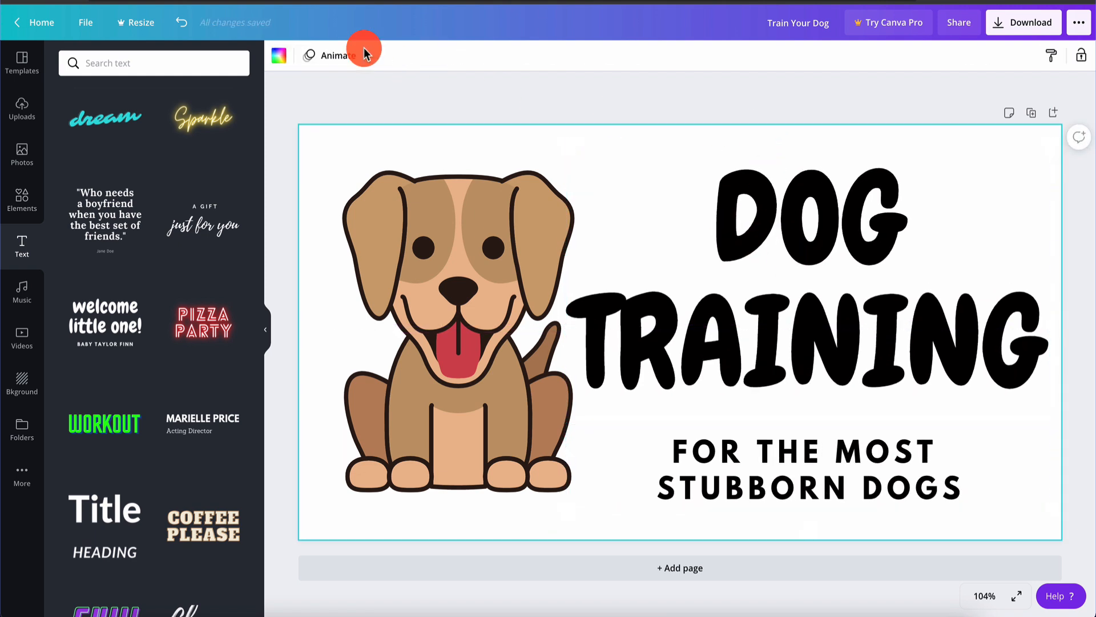
# Make the page background black and both DOG TRAINING and the subtitle white
pyautogui.click(280, 56)
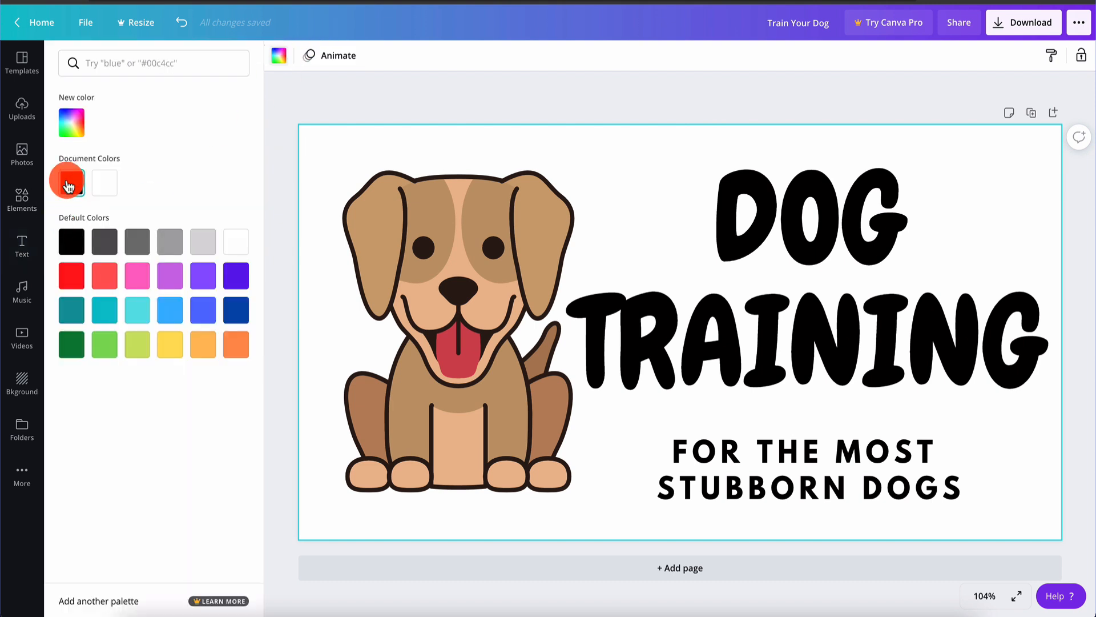
pyautogui.click(70, 183)
pyautogui.click(786, 341)
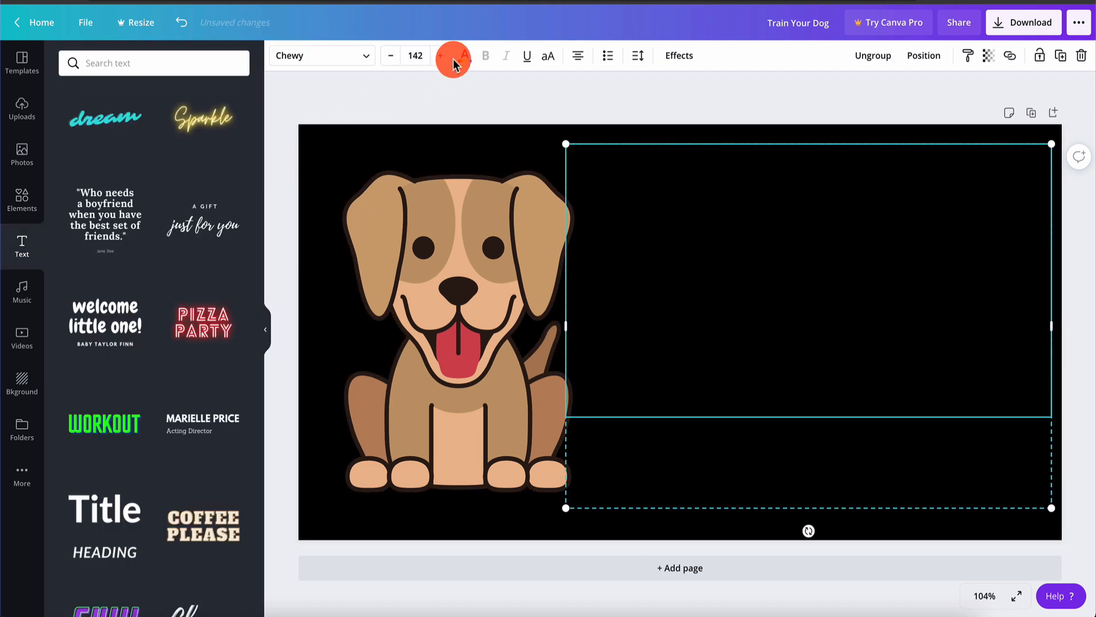
pyautogui.click(467, 56)
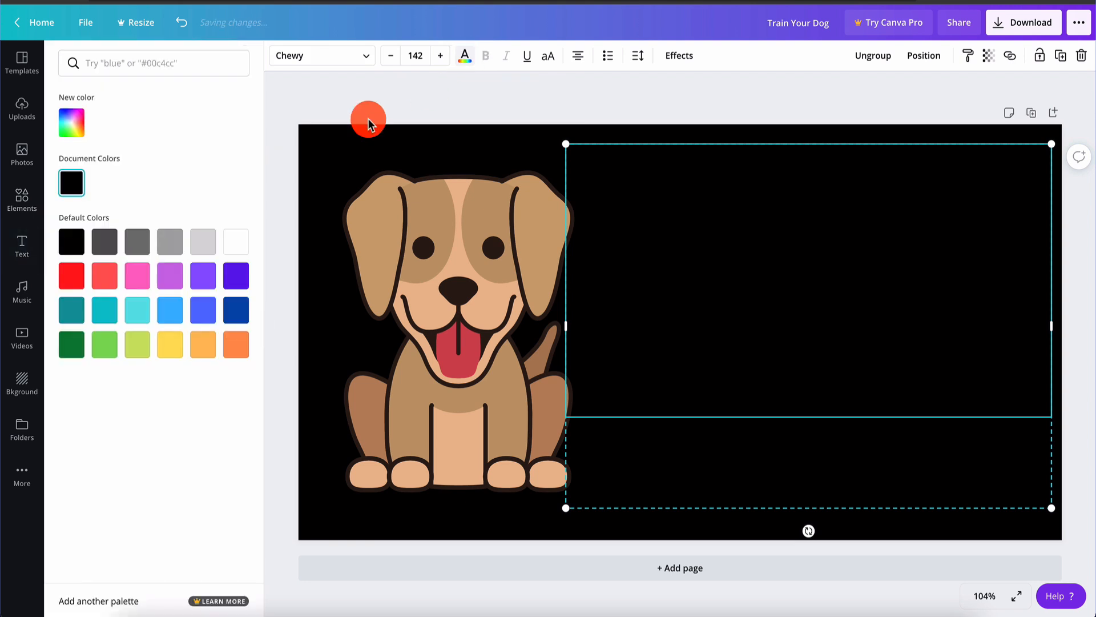
pyautogui.click(244, 251)
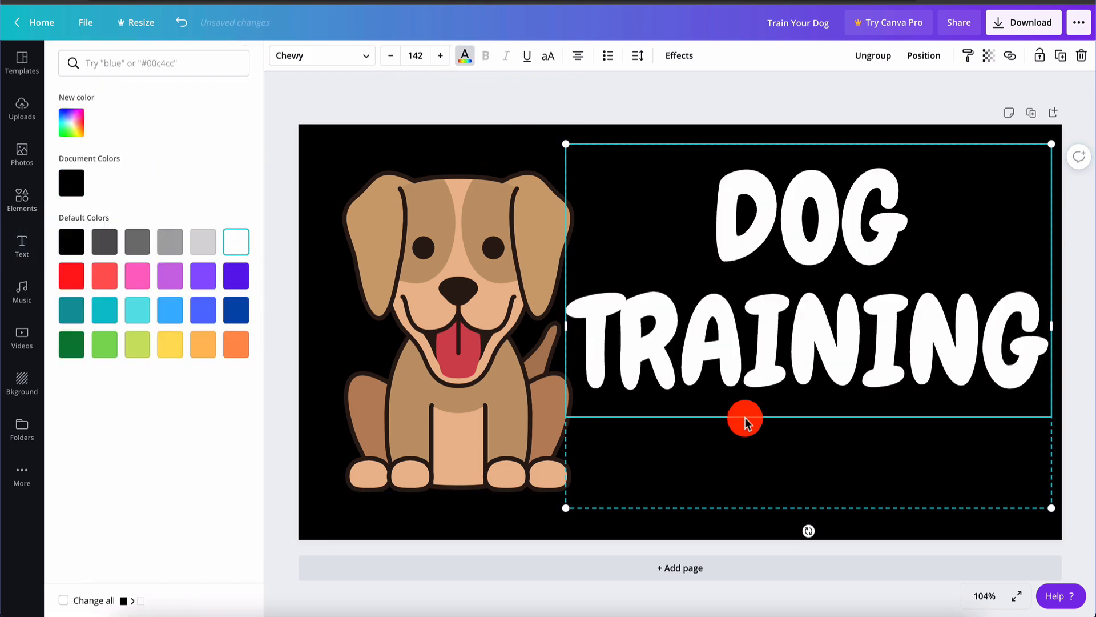
pyautogui.click(777, 478)
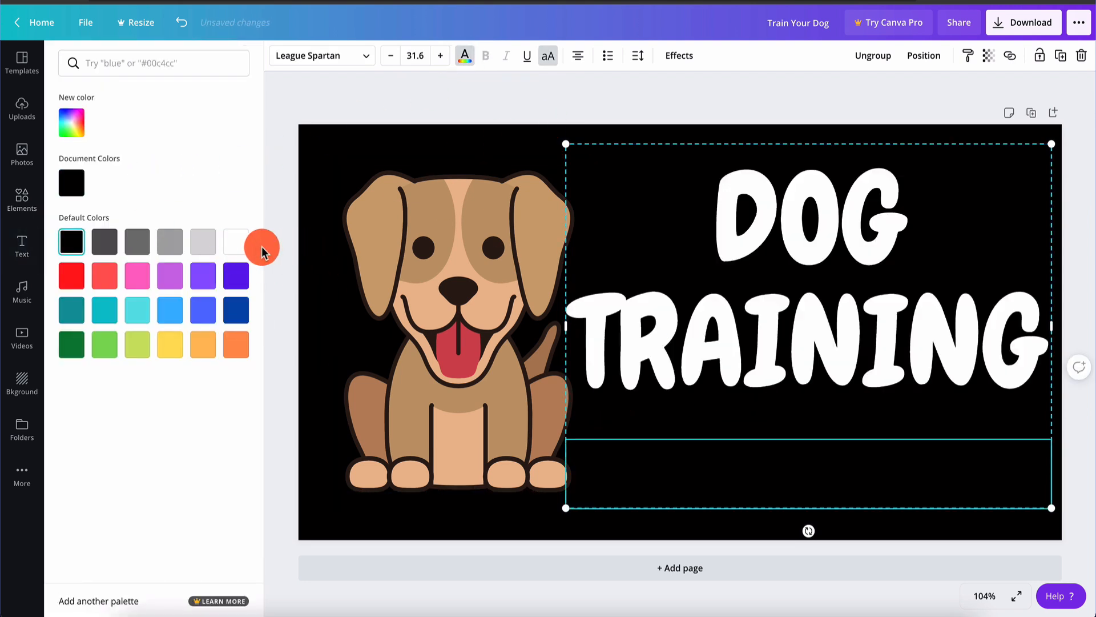
pyautogui.click(242, 247)
pyautogui.click(494, 91)
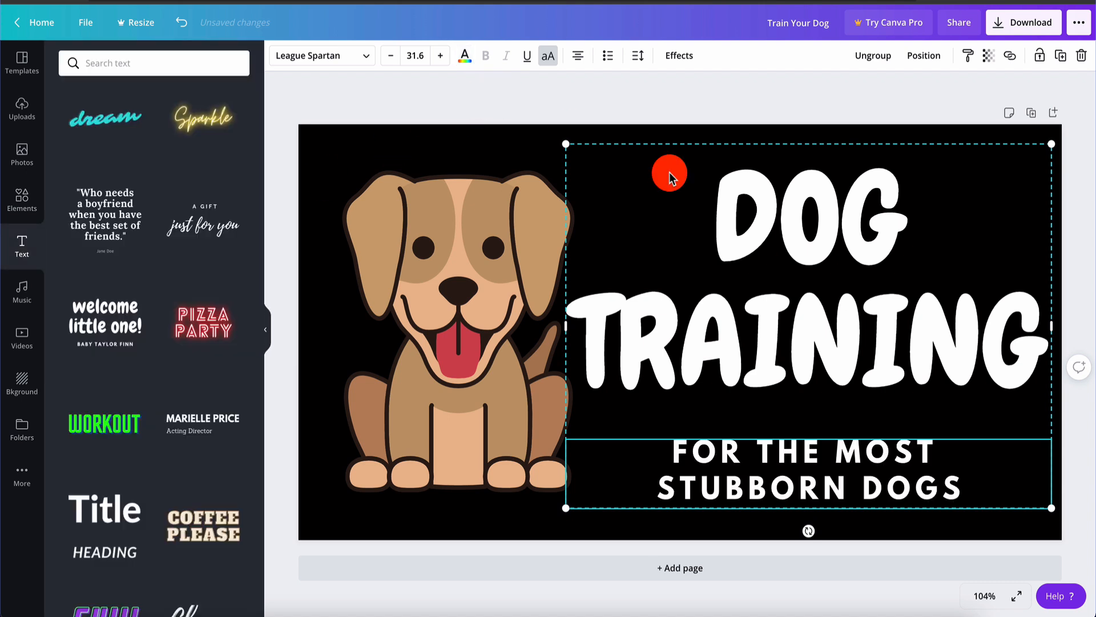
# Nudge the DOG TRAINING title group slightly right
pyautogui.click(810, 114)
pyautogui.moveTo(783, 310); pyautogui.dragTo(788, 311)
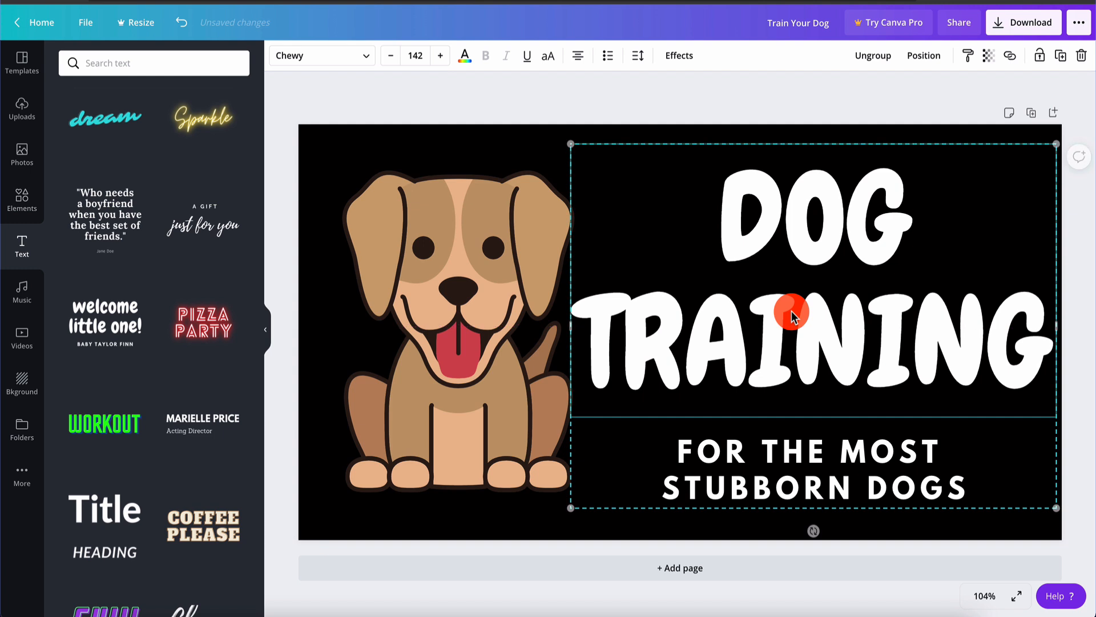
pyautogui.click(759, 101)
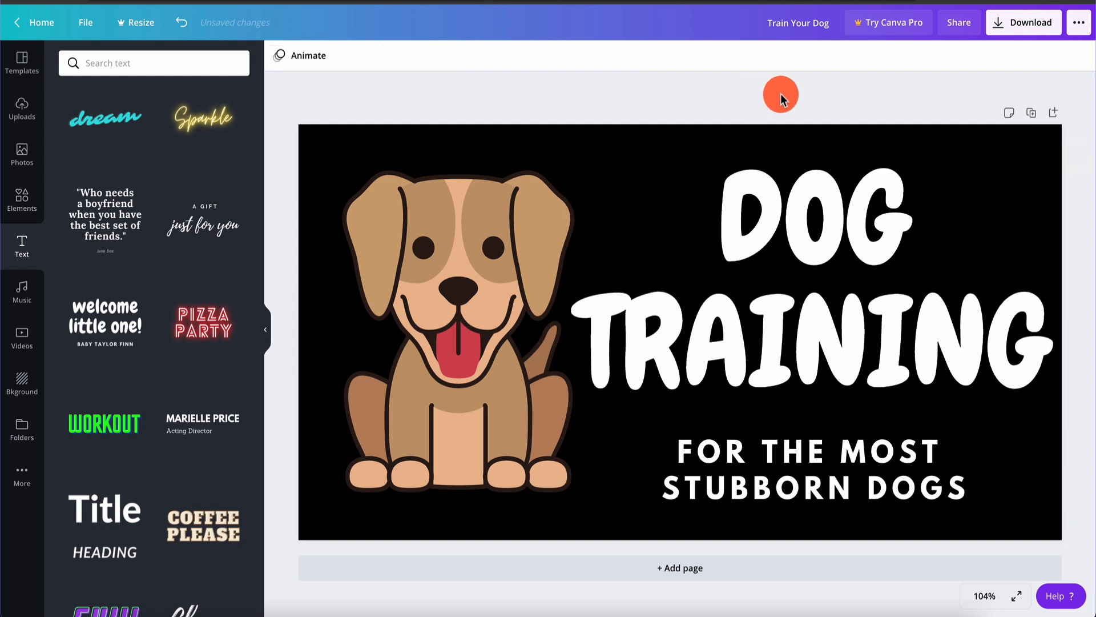
# Download the ad as the PNG Train Your Dog.png and close the scheduling promotion
pyautogui.click(1030, 24)
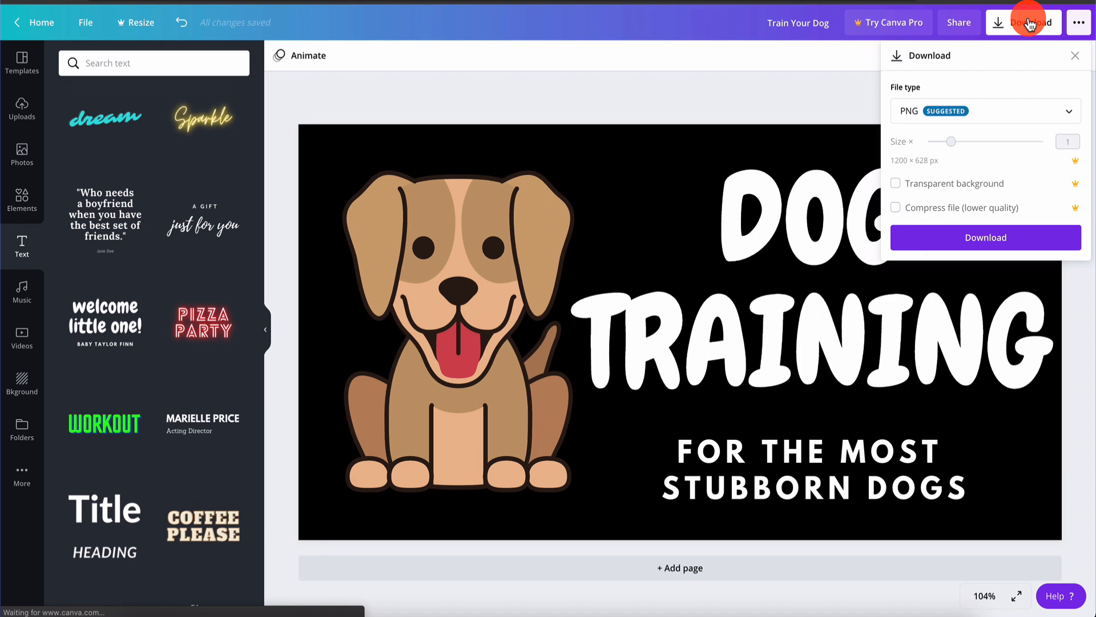
pyautogui.click(991, 242)
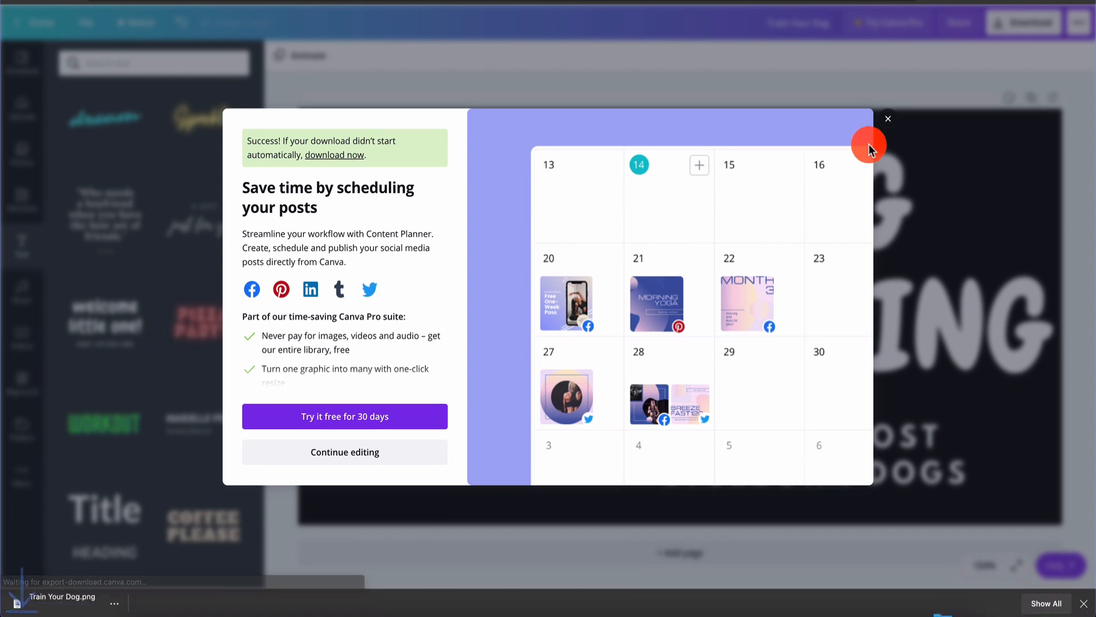
pyautogui.click(886, 123)
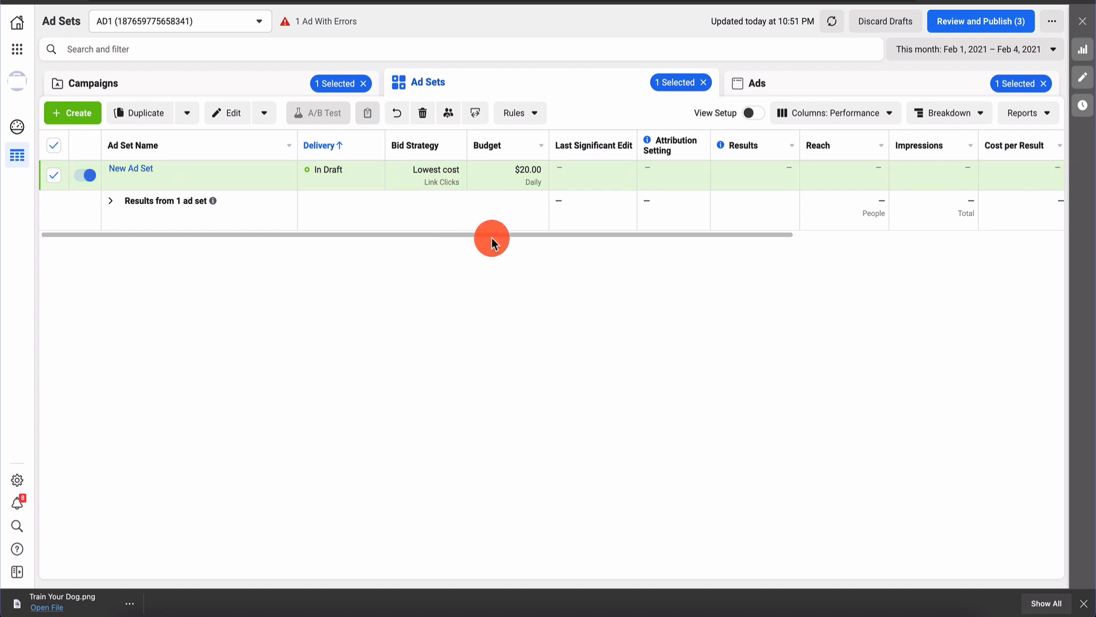
# Discard the old drafts and create a new campaign with the Traffic objective
pyautogui.click(898, 26)
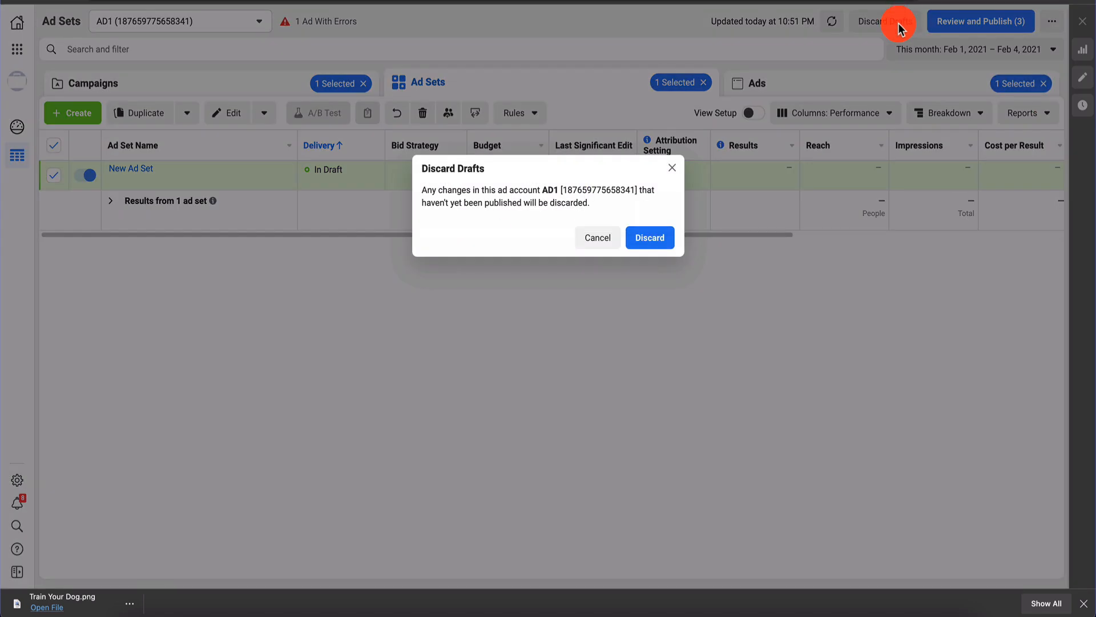
pyautogui.click(661, 234)
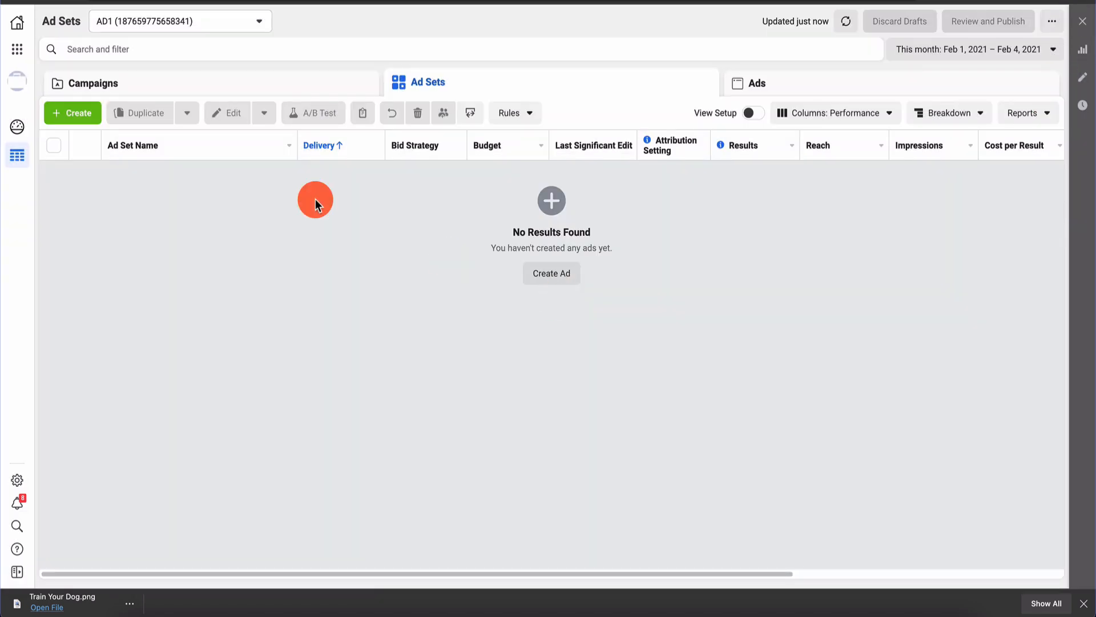
pyautogui.click(80, 116)
pyautogui.click(514, 211)
pyautogui.click(706, 471)
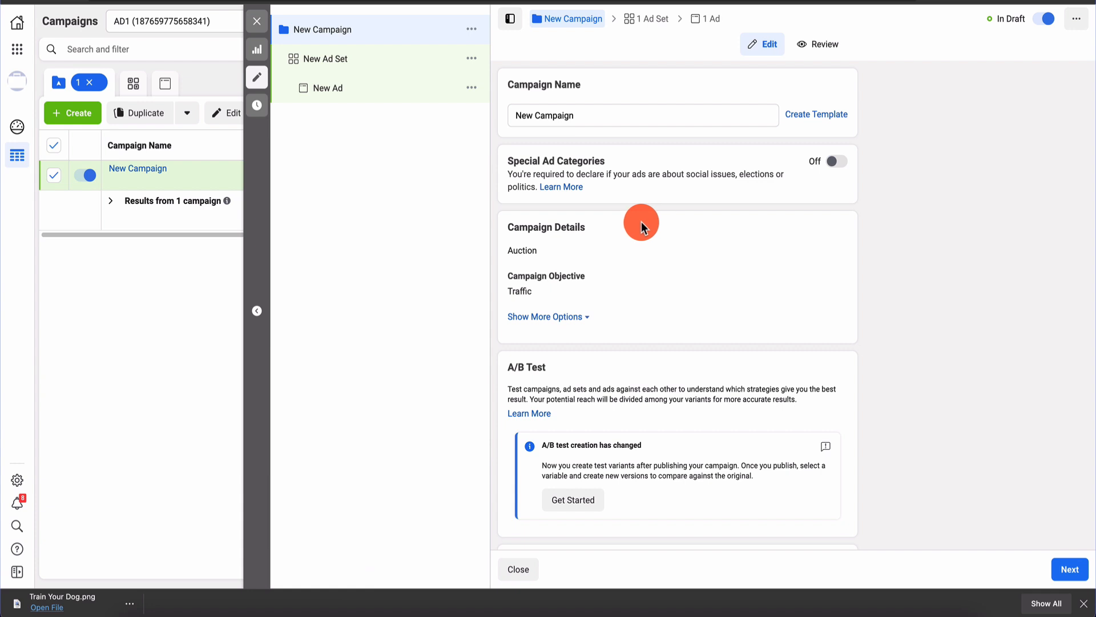
# Rename the campaign to DTC
pyautogui.click(605, 120)
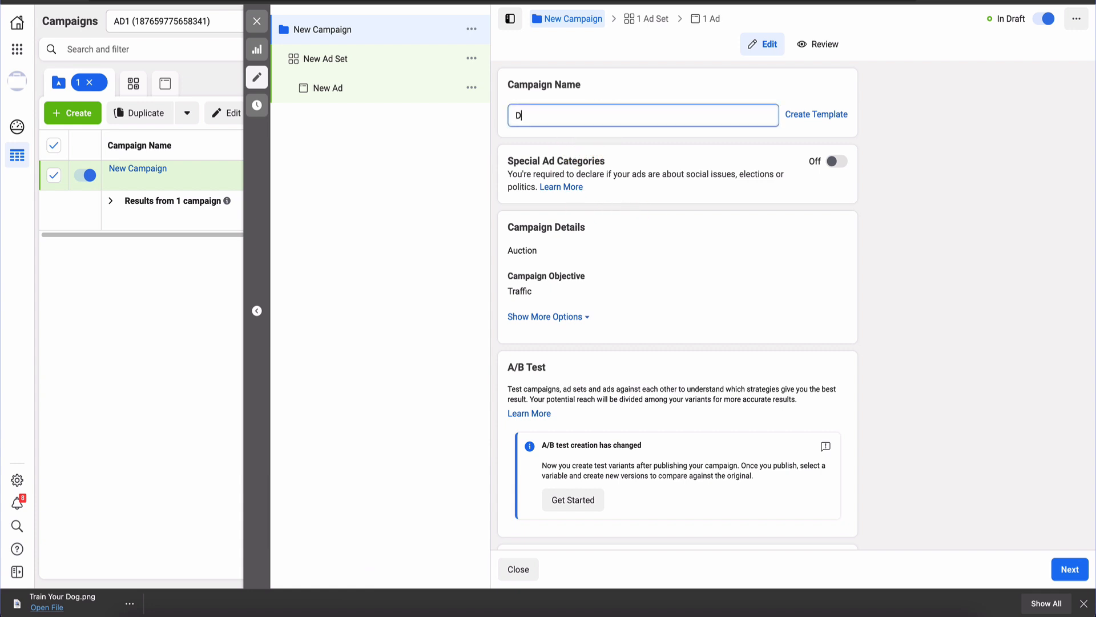
pyautogui.press('BackSpace')
pyautogui.press('BackSpace')
pyautogui.press('BackSpace')
pyautogui.write('Do')
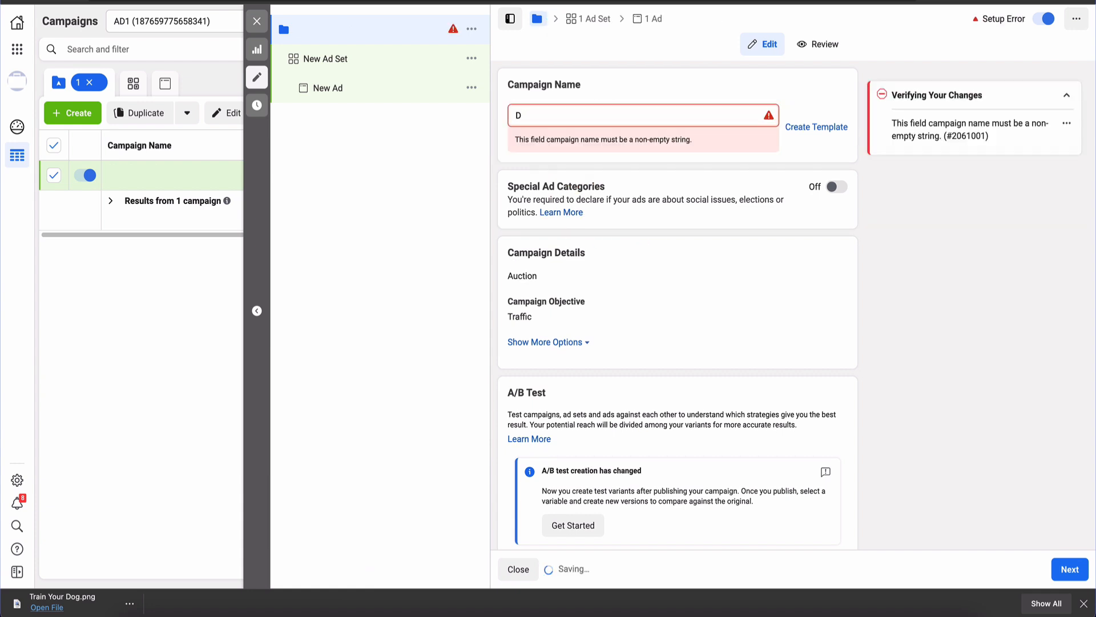
pyautogui.click(661, 119)
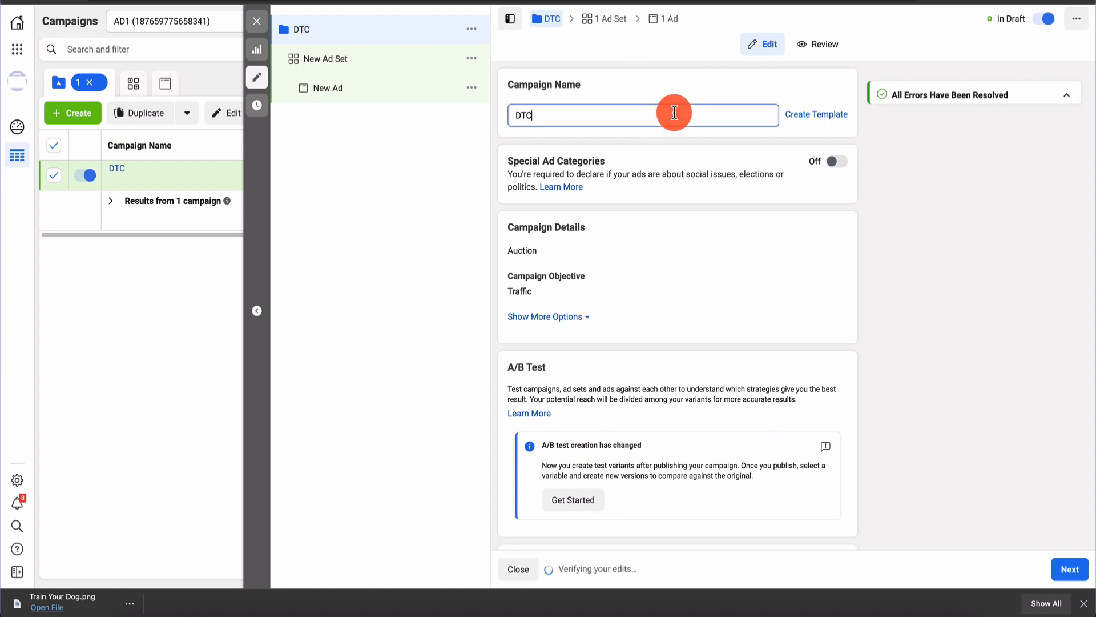
pyautogui.scroll(-2, 616, 286)
pyautogui.scroll(2, 616, 246)
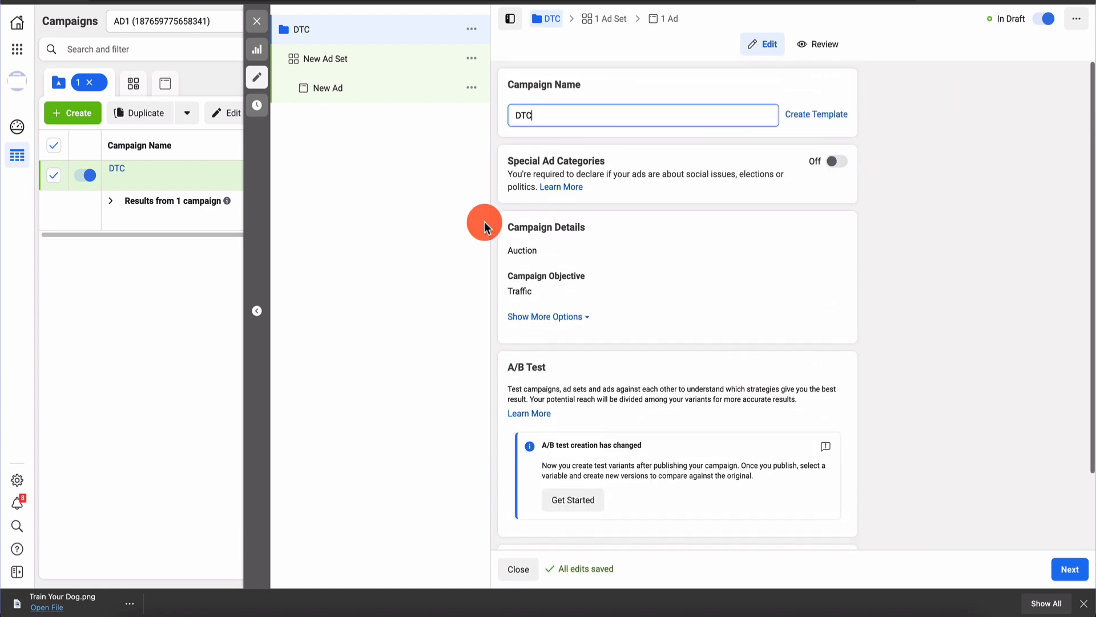
# Rename the ad set to Adset1
pyautogui.click(376, 60)
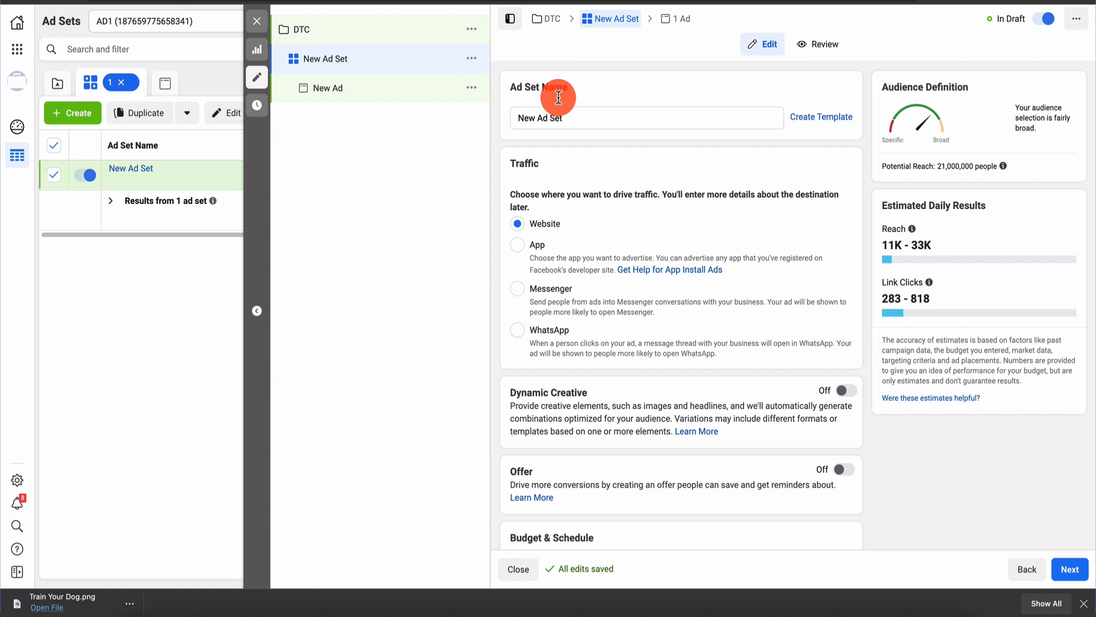
pyautogui.tripleClick(595, 216)
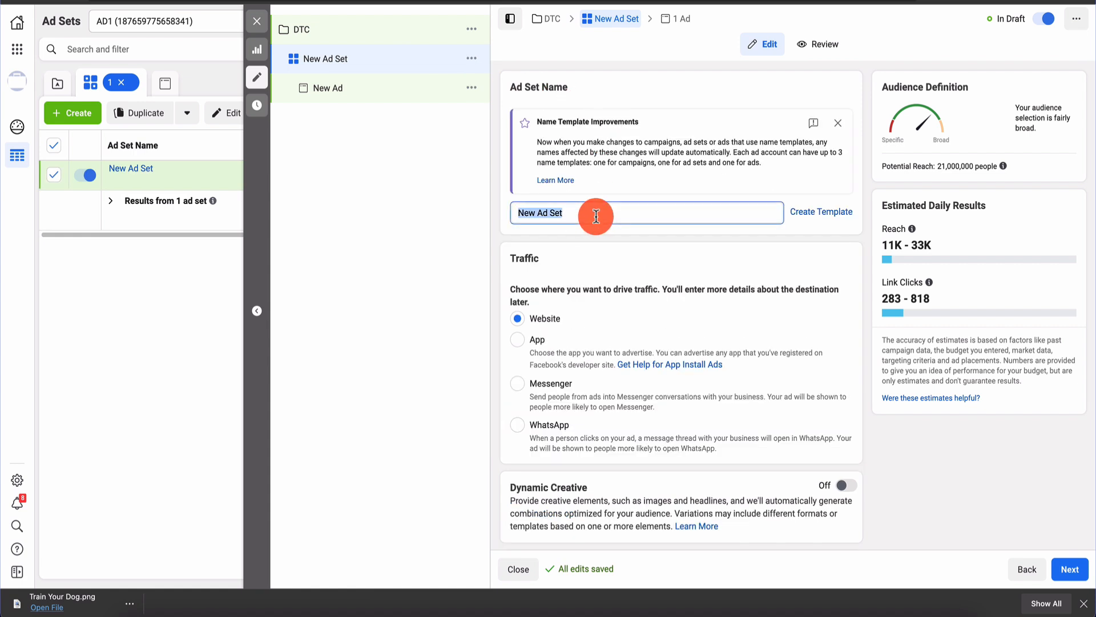
pyautogui.write('AD')
pyautogui.press('BackSpace')
pyautogui.write('dset1')
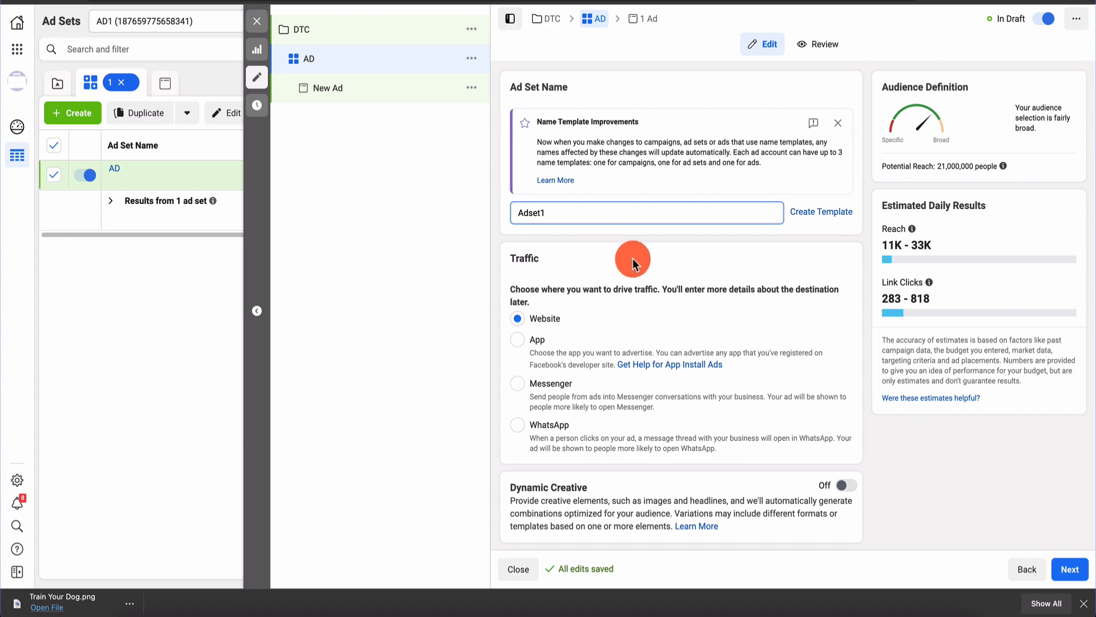
pyautogui.click(633, 258)
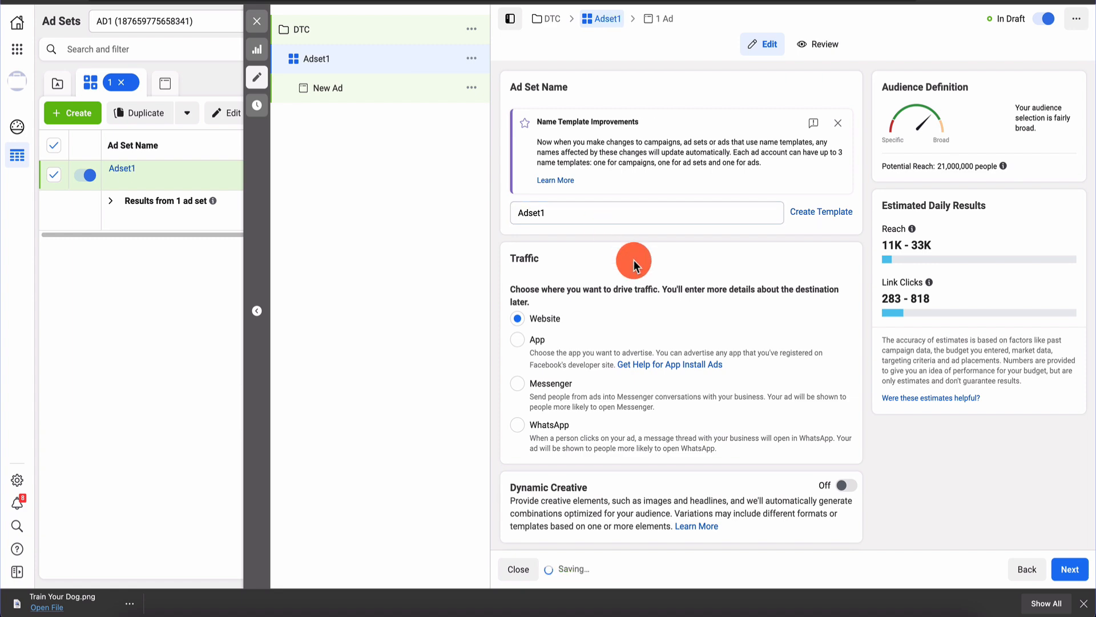
# Set the ad set to start Feb 5, 2021 at 12:00 AM
pyautogui.scroll(-8, 633, 259)
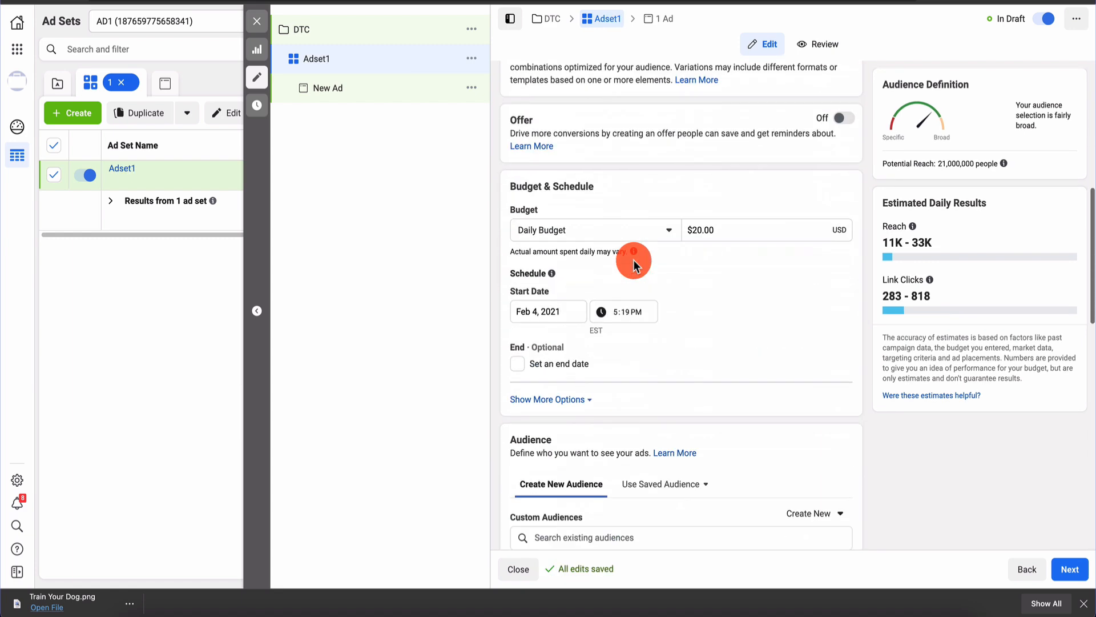
pyautogui.click(552, 317)
pyautogui.click(622, 370)
pyautogui.click(622, 320)
pyautogui.write('00a')
pyautogui.click(726, 305)
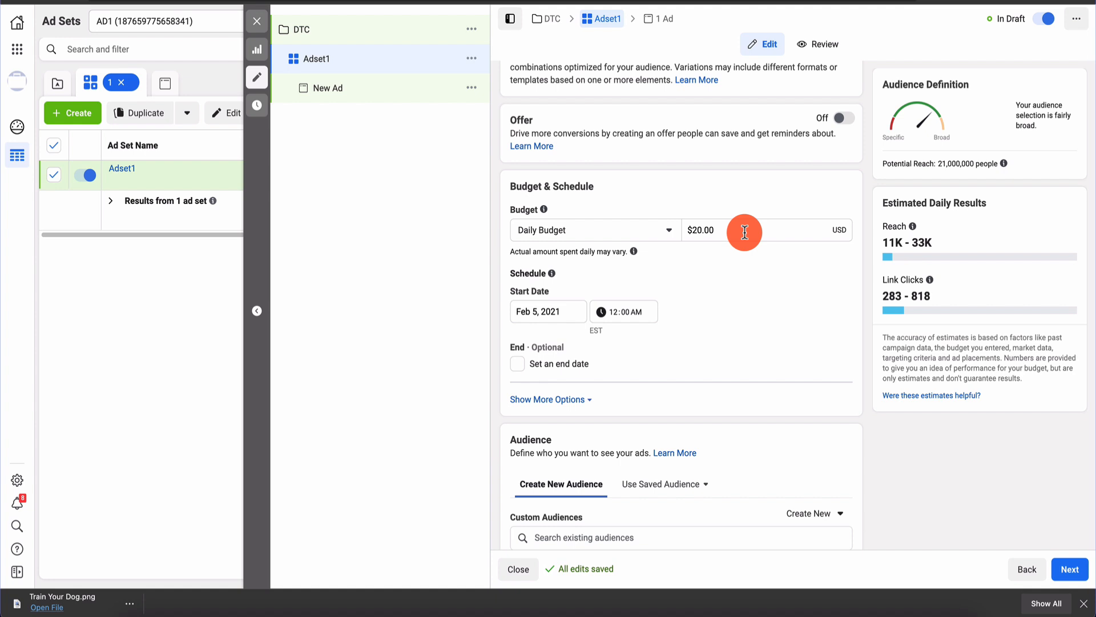
# Add United States as the audience location, limited to people living there
pyautogui.scroll(-6, 745, 232)
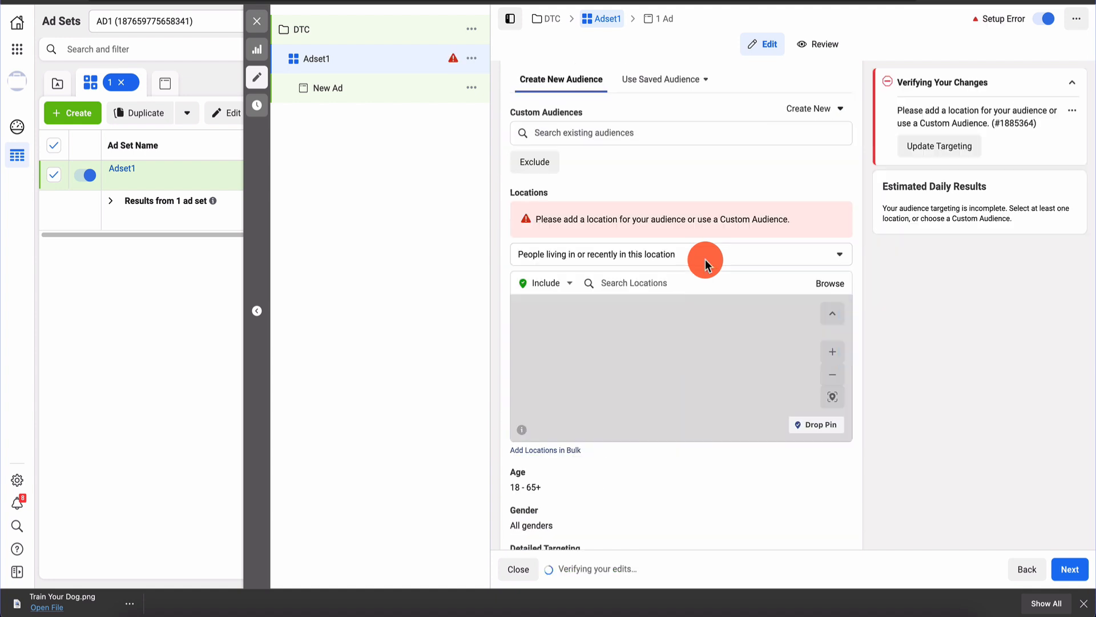
pyautogui.click(681, 284)
pyautogui.write('united states')
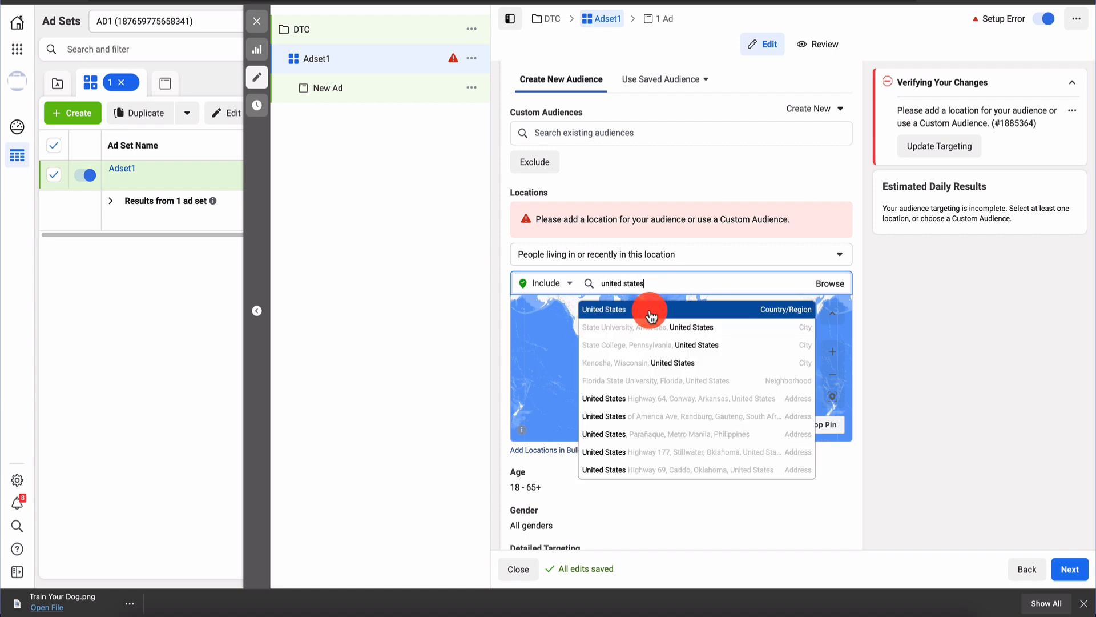
pyautogui.click(651, 311)
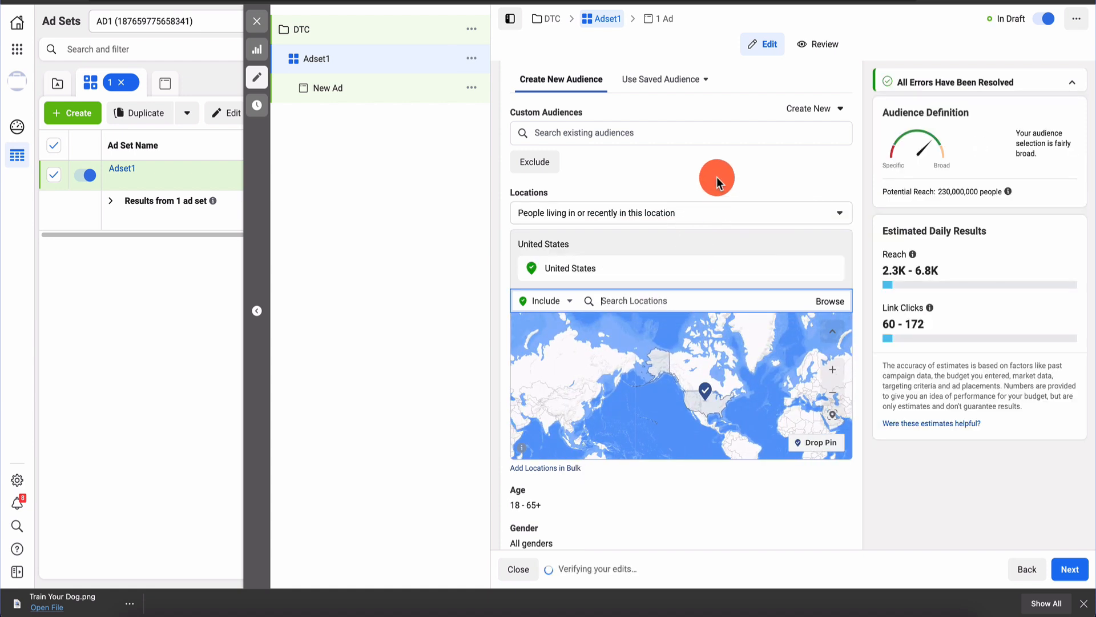
pyautogui.click(655, 212)
pyautogui.click(619, 274)
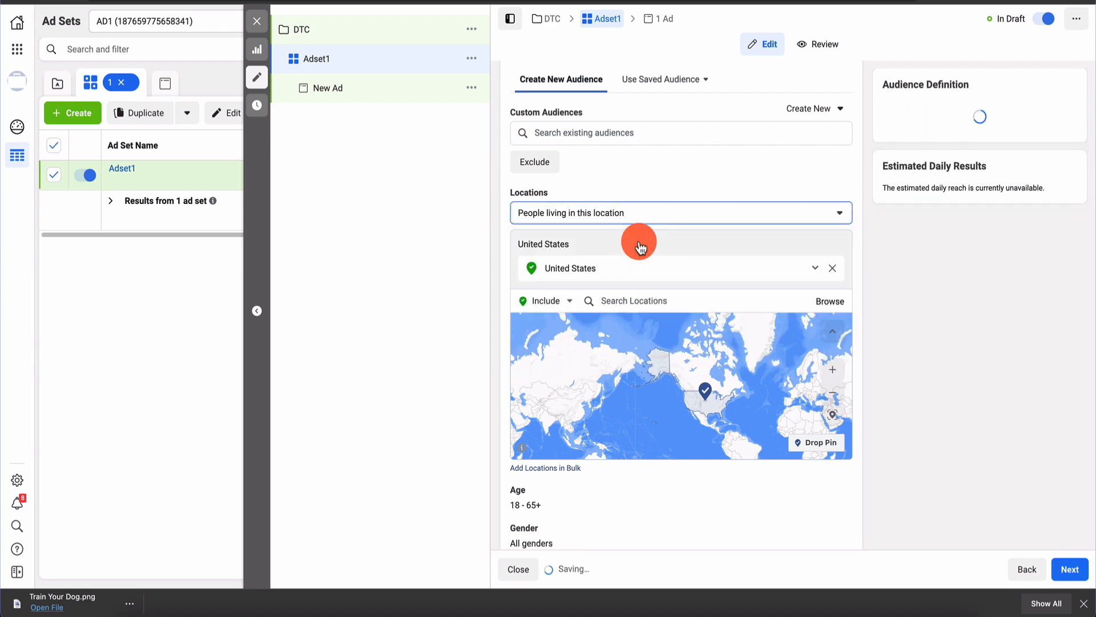
pyautogui.scroll(-5, 669, 184)
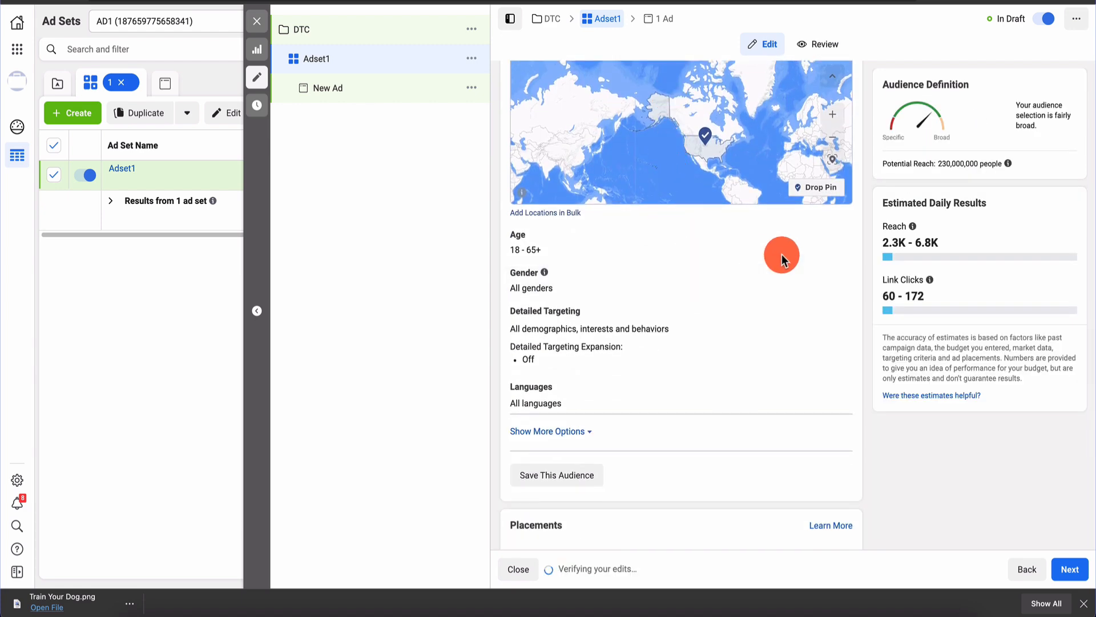
# Raise the audience's minimum age to 25, keeping the maximum at 65+
pyautogui.click(832, 245)
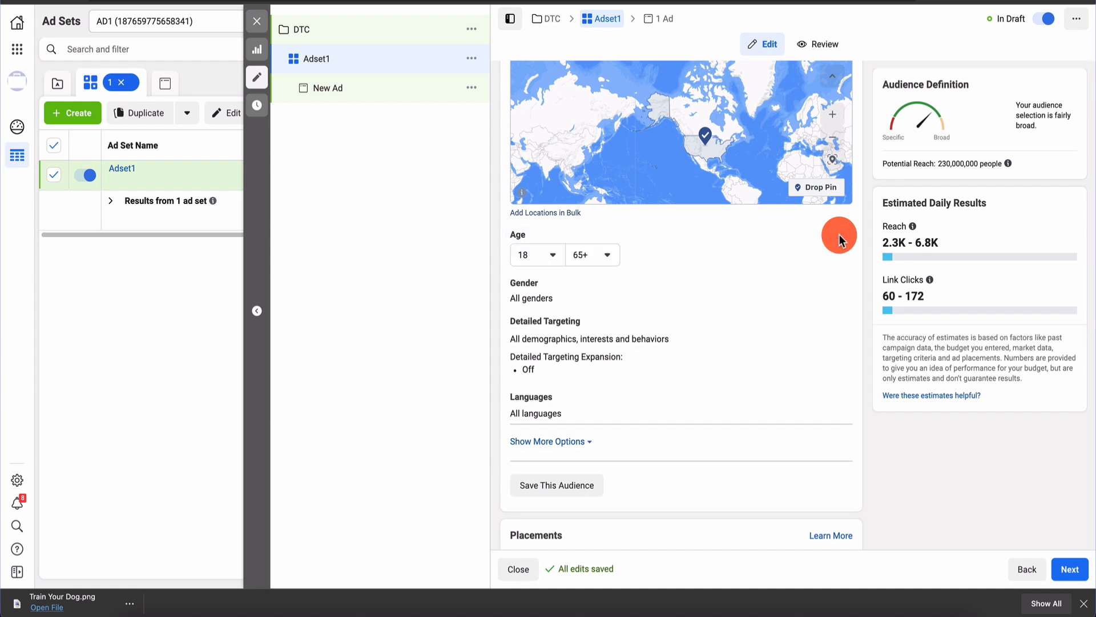
pyautogui.click(535, 256)
pyautogui.scroll(-3, 528, 394)
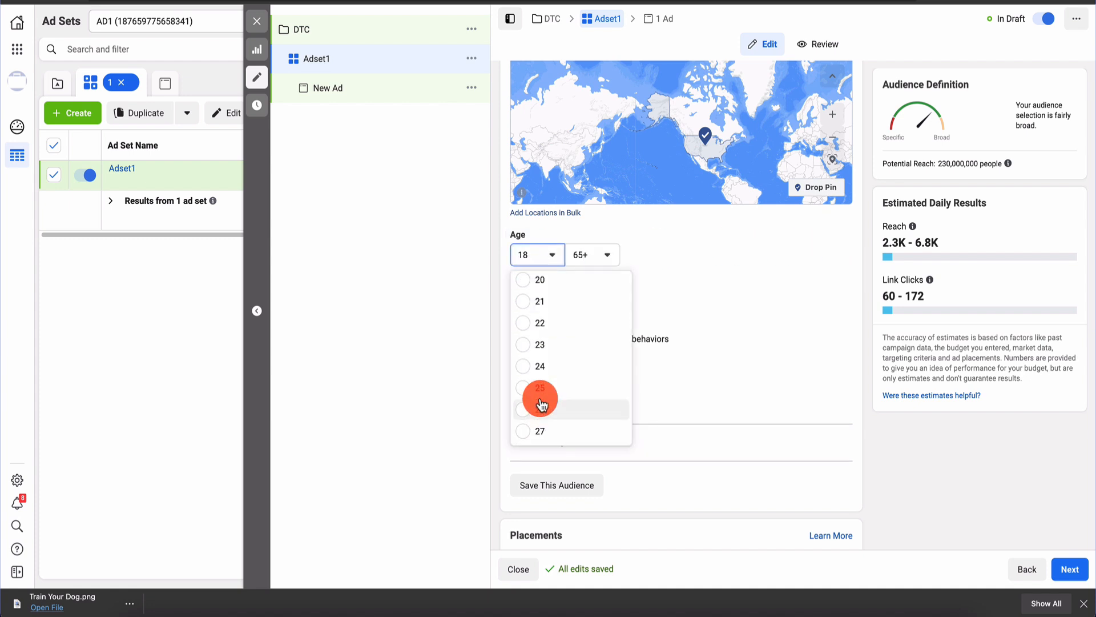
pyautogui.click(528, 392)
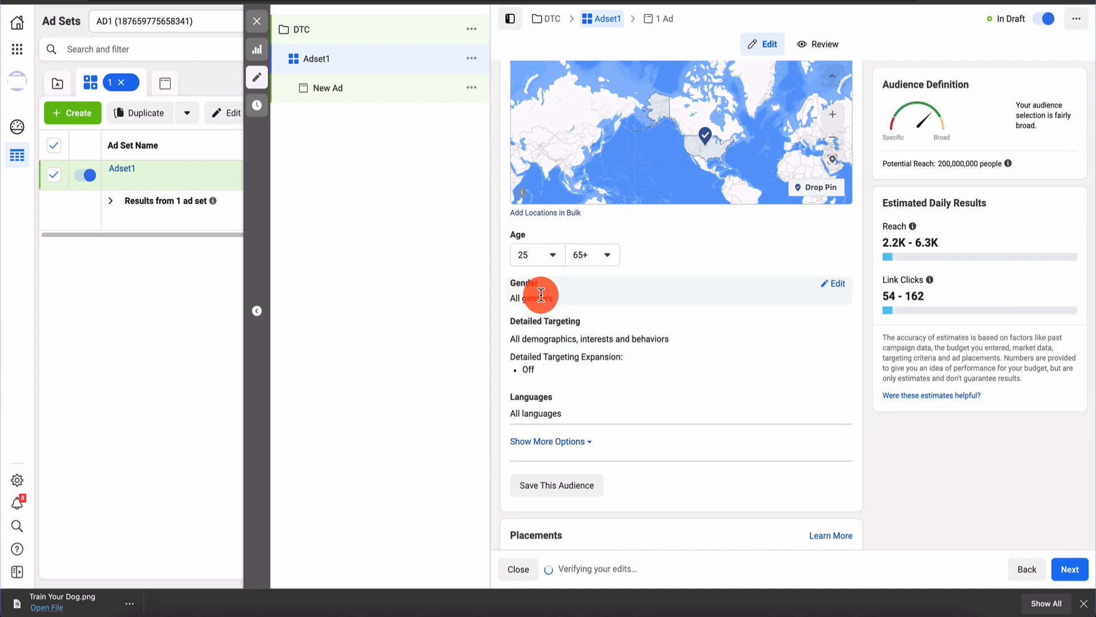
# Add Dog training as a detailed-targeting interest by searching 'dog'
pyautogui.scroll(-1, 621, 296)
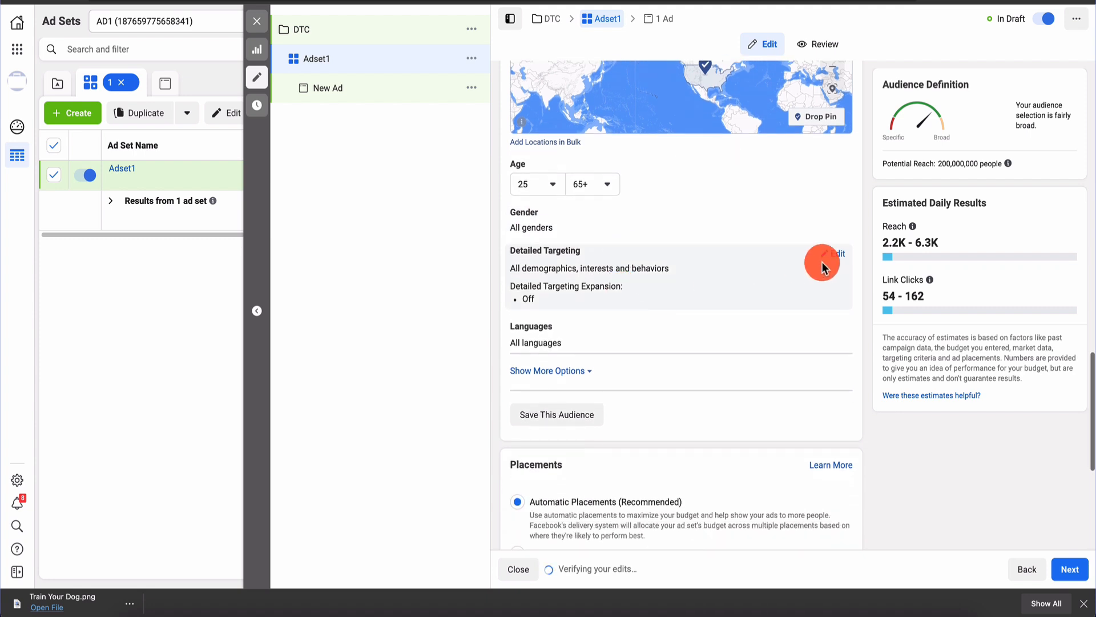
pyautogui.click(841, 257)
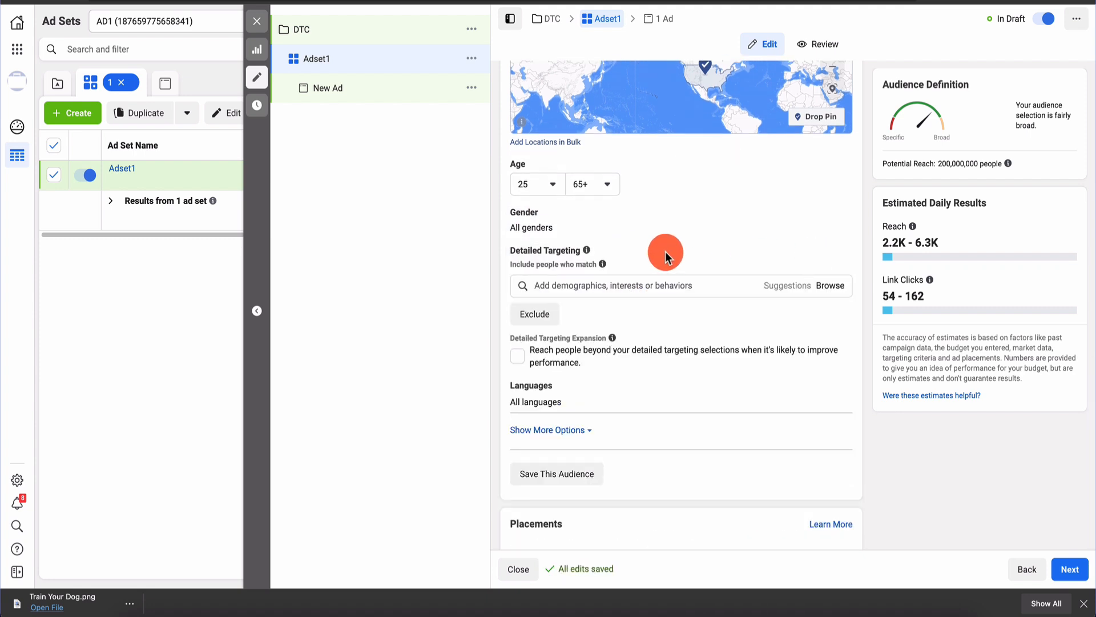
pyautogui.click(628, 284)
pyautogui.write('dog')
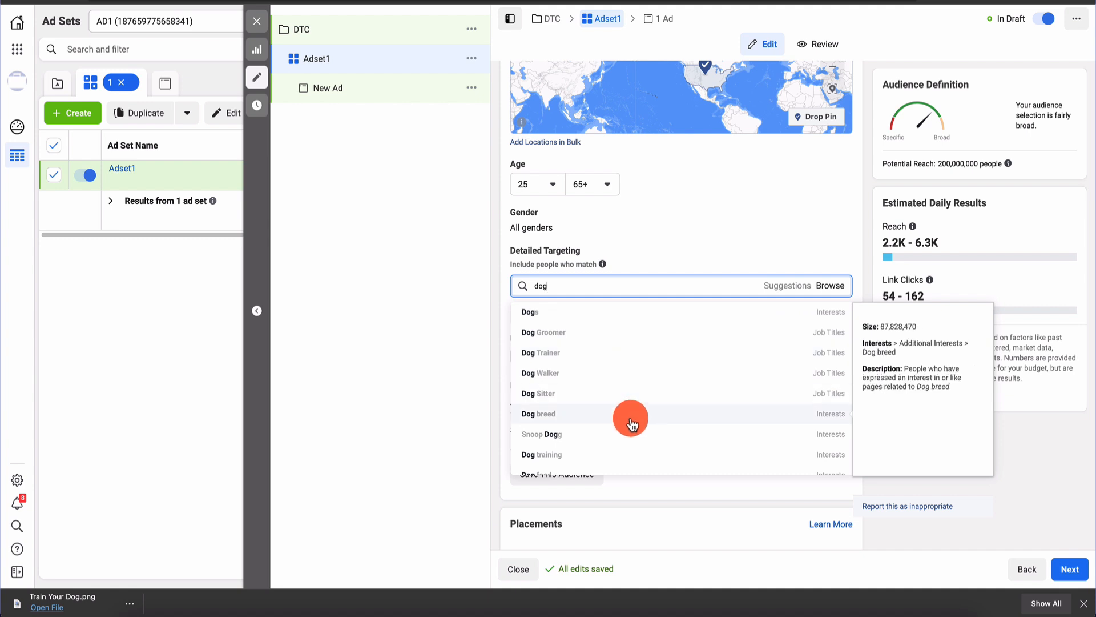
pyautogui.scroll(-1, 630, 444)
pyautogui.click(631, 445)
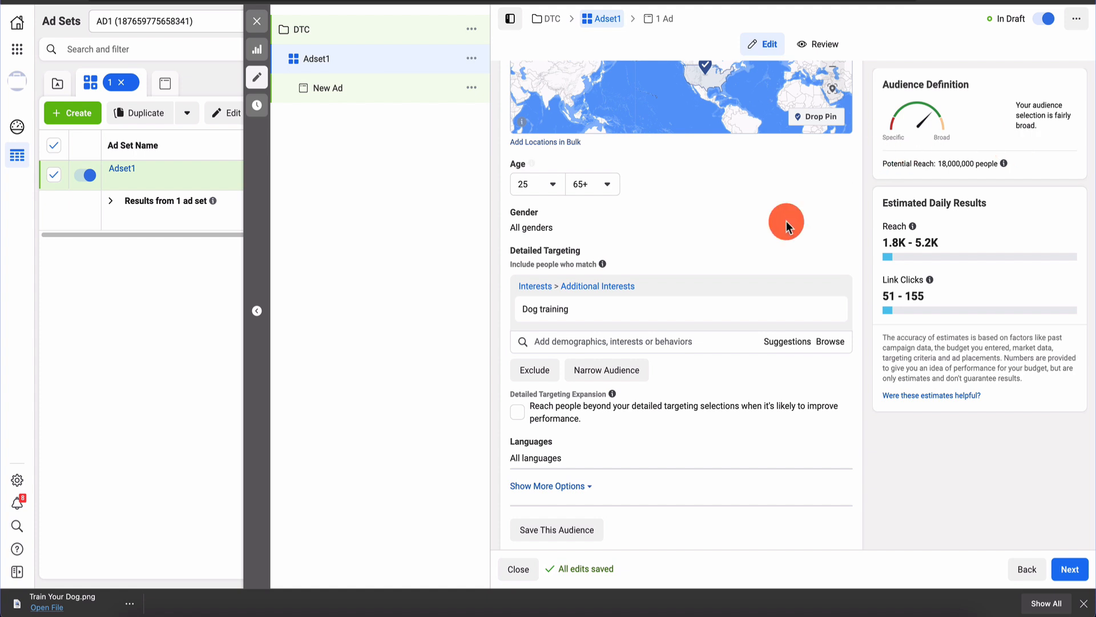
pyautogui.scroll(-1, 730, 266)
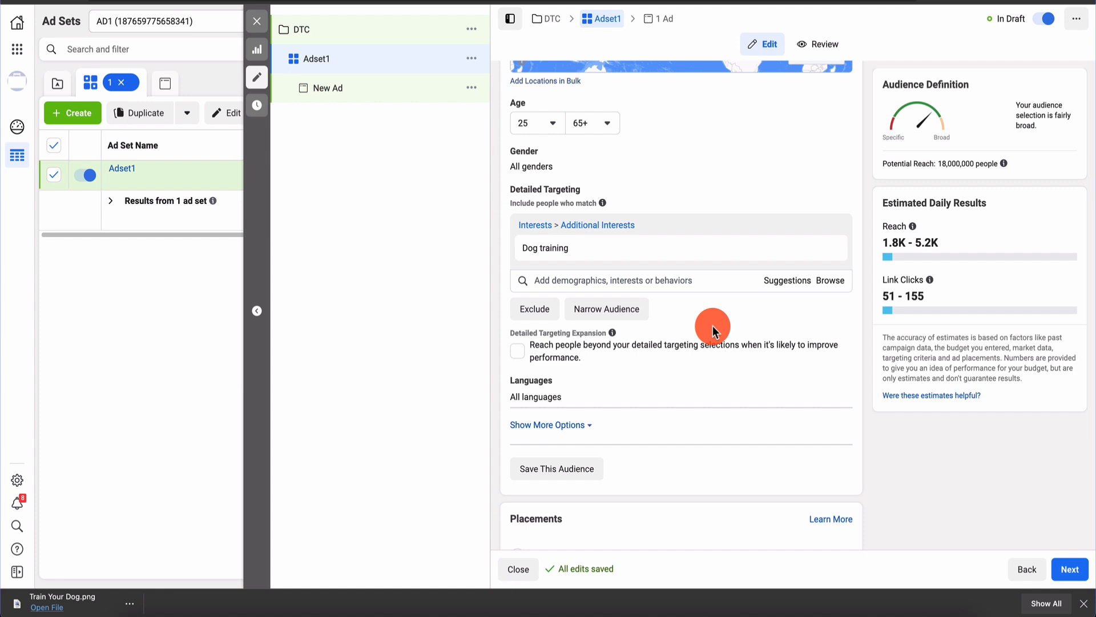
pyautogui.scroll(-6, 712, 325)
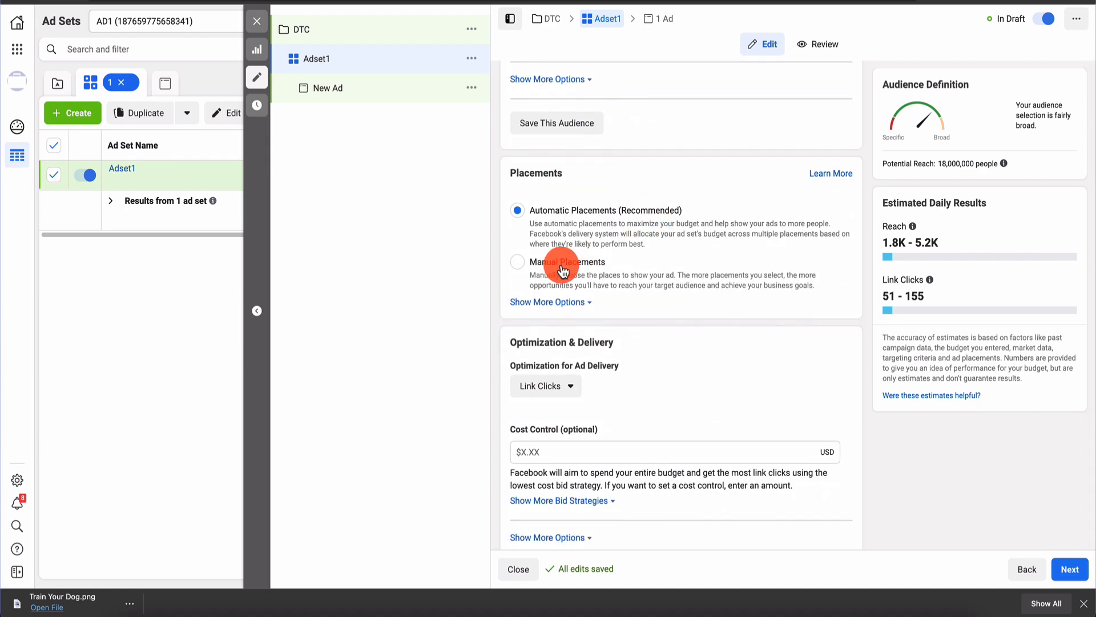
# Switch to Manual Placements and exclude Audience Network, Messenger and Instagram
pyautogui.click(521, 270)
pyautogui.scroll(-4, 656, 298)
pyautogui.click(517, 130)
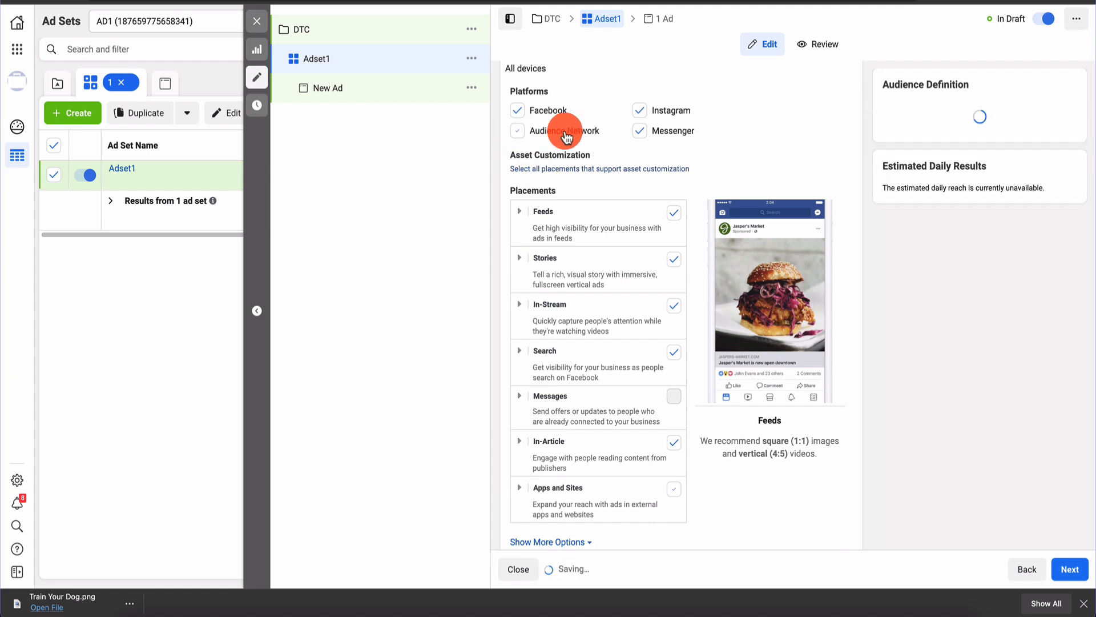
pyautogui.click(640, 131)
pyautogui.click(642, 111)
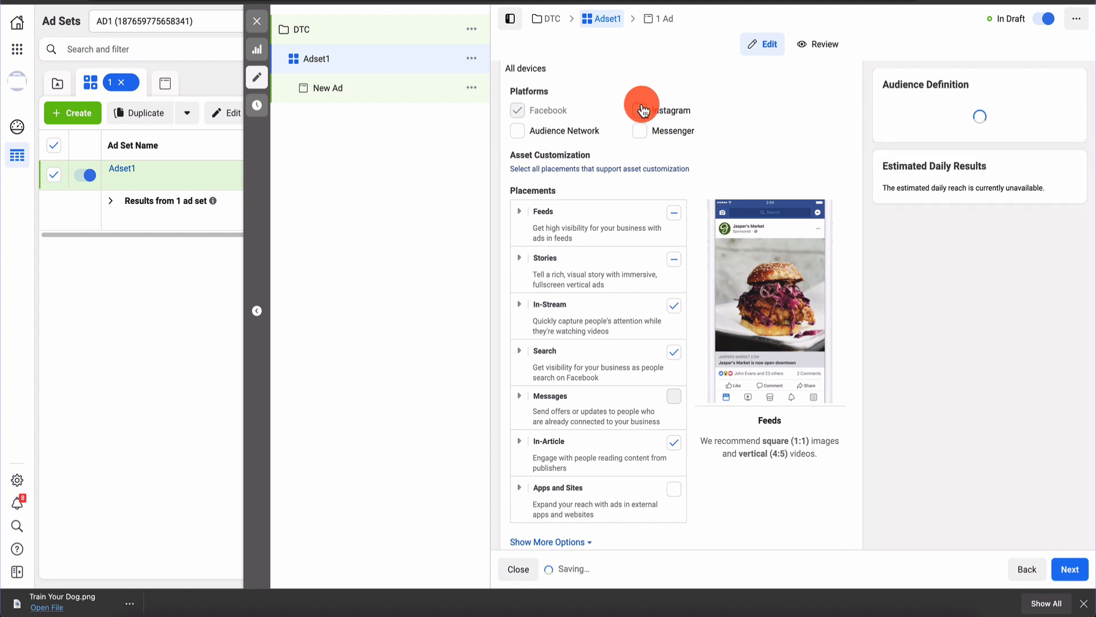
# Turn off the In-Stream, In-Article and Stories placements, leaving only Feeds
pyautogui.scroll(-2, 599, 132)
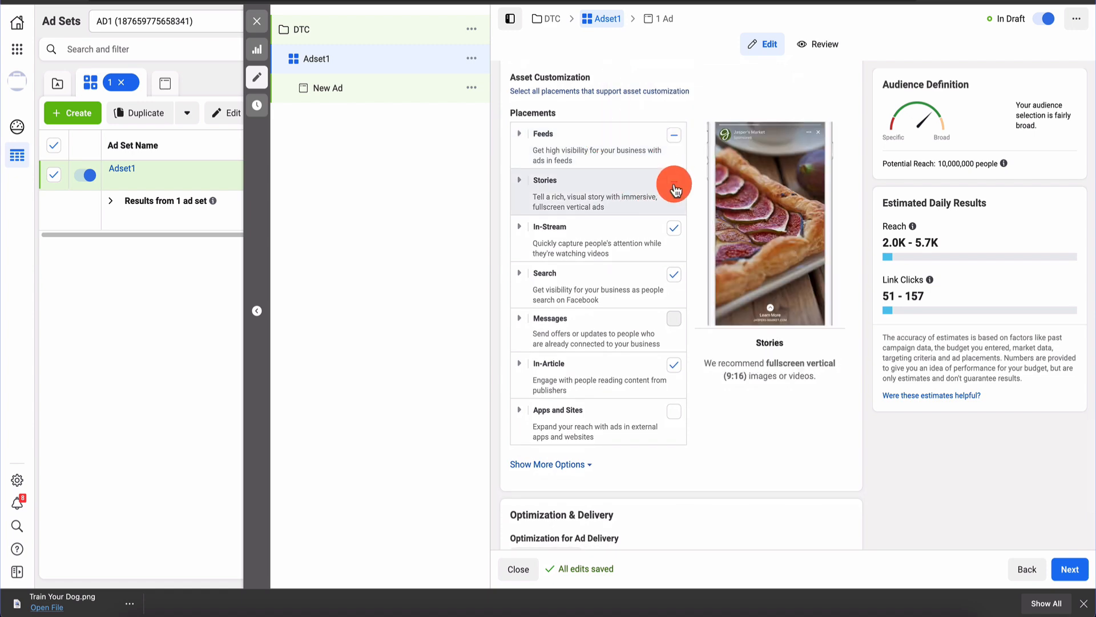
pyautogui.scroll(1, 629, 103)
pyautogui.scroll(-5, 629, 102)
pyautogui.scroll(9, 629, 103)
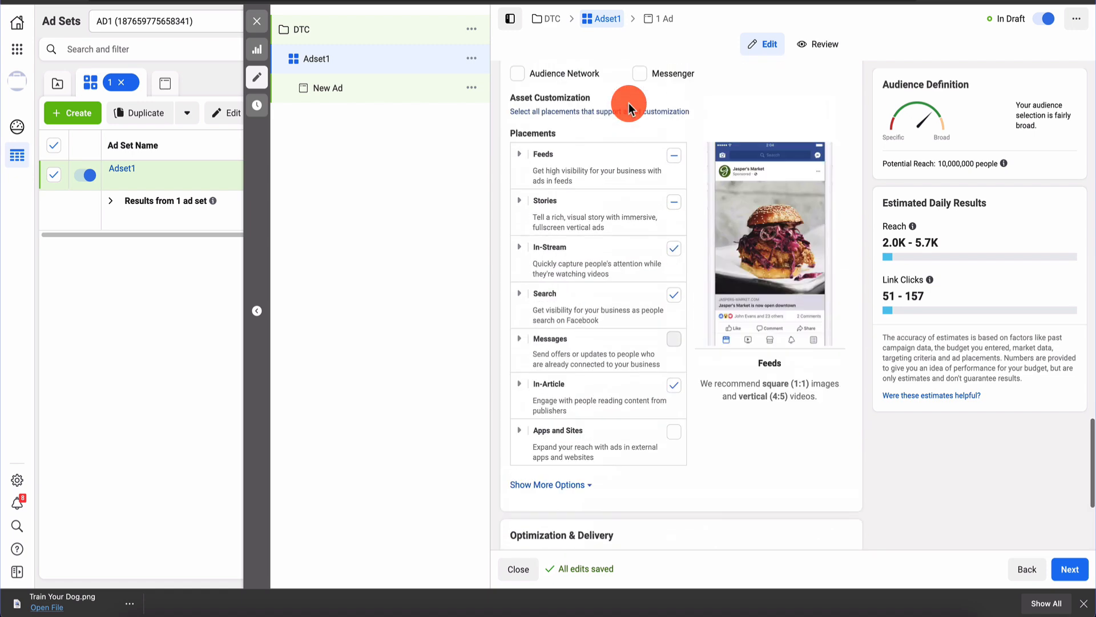
pyautogui.scroll(-1, 643, 317)
pyautogui.scroll(-2, 643, 317)
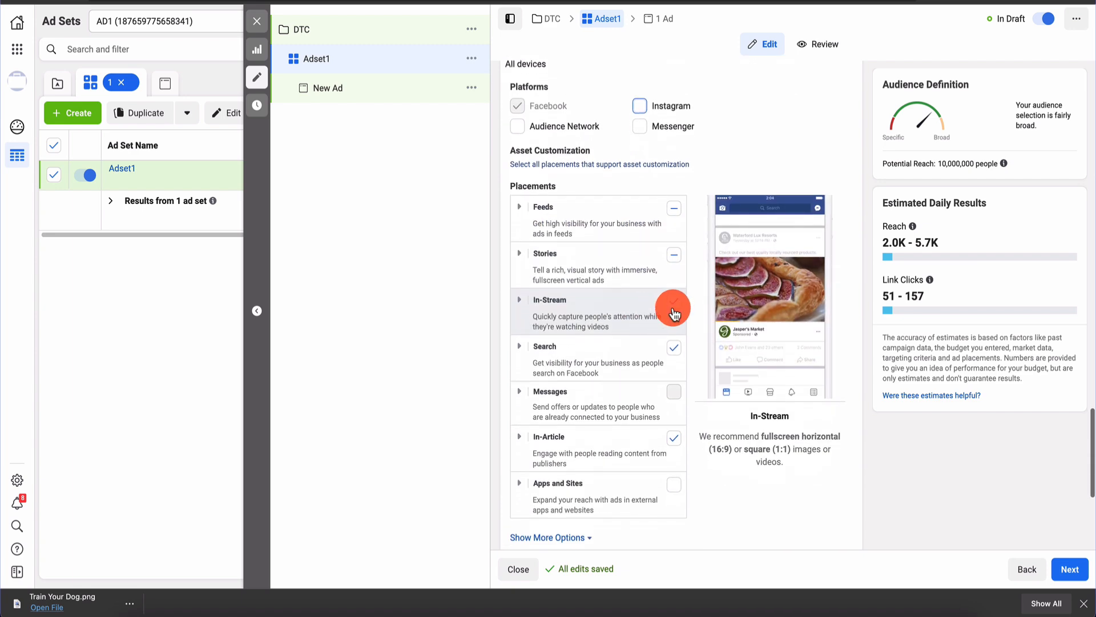
pyautogui.click(673, 301)
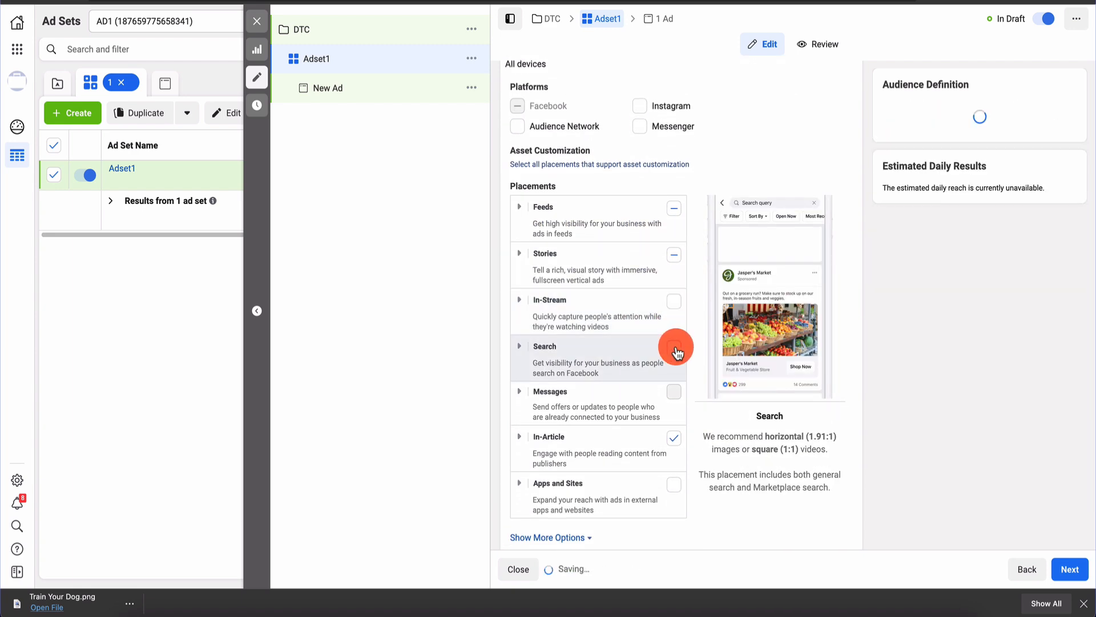
pyautogui.click(676, 439)
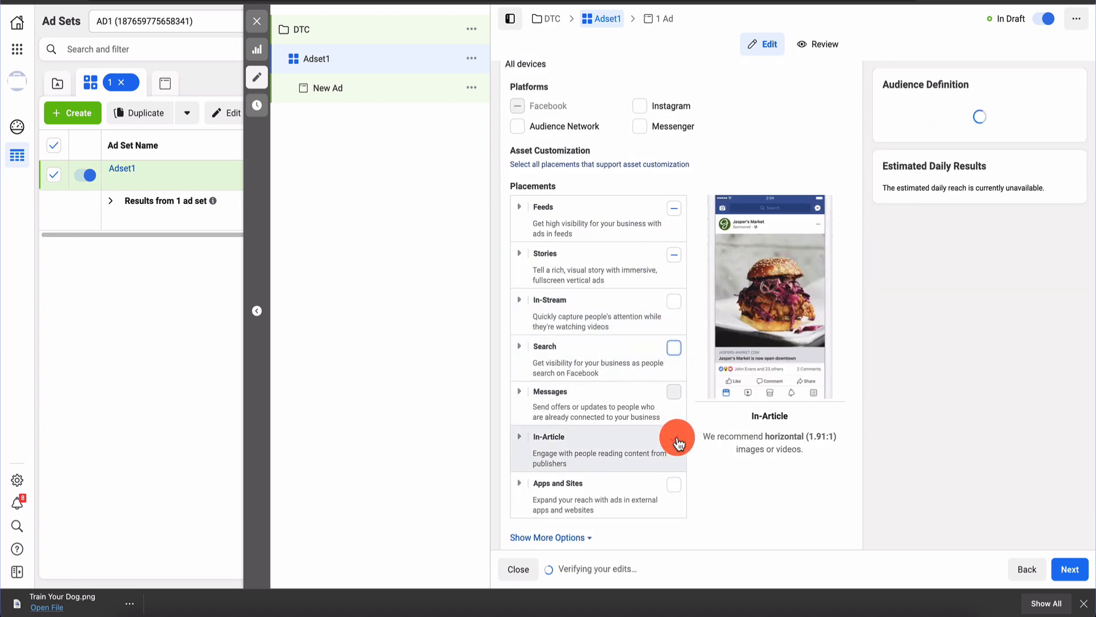
pyautogui.click(676, 257)
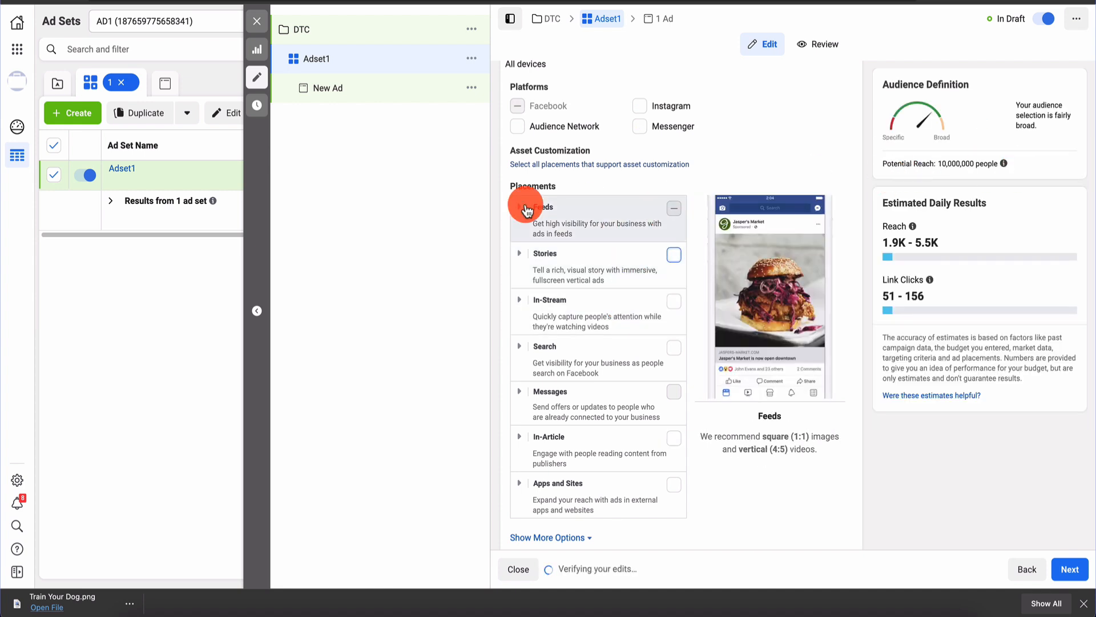
pyautogui.scroll(-5, 521, 205)
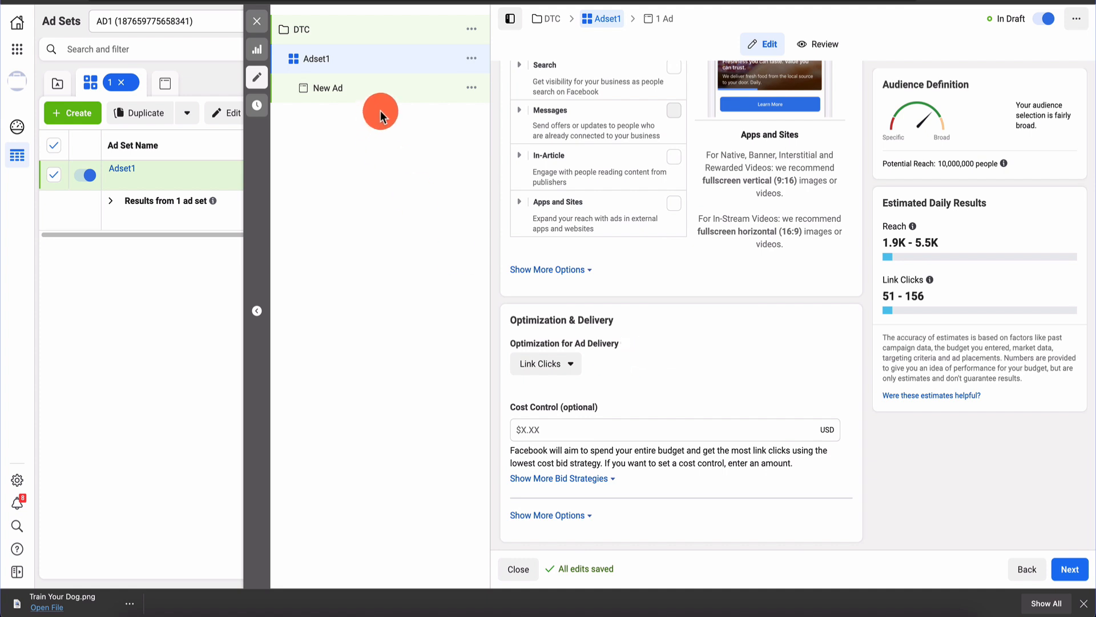
# Open the New Ad under Adset1 and expand the Add Media options in Ad Creative
pyautogui.click(392, 89)
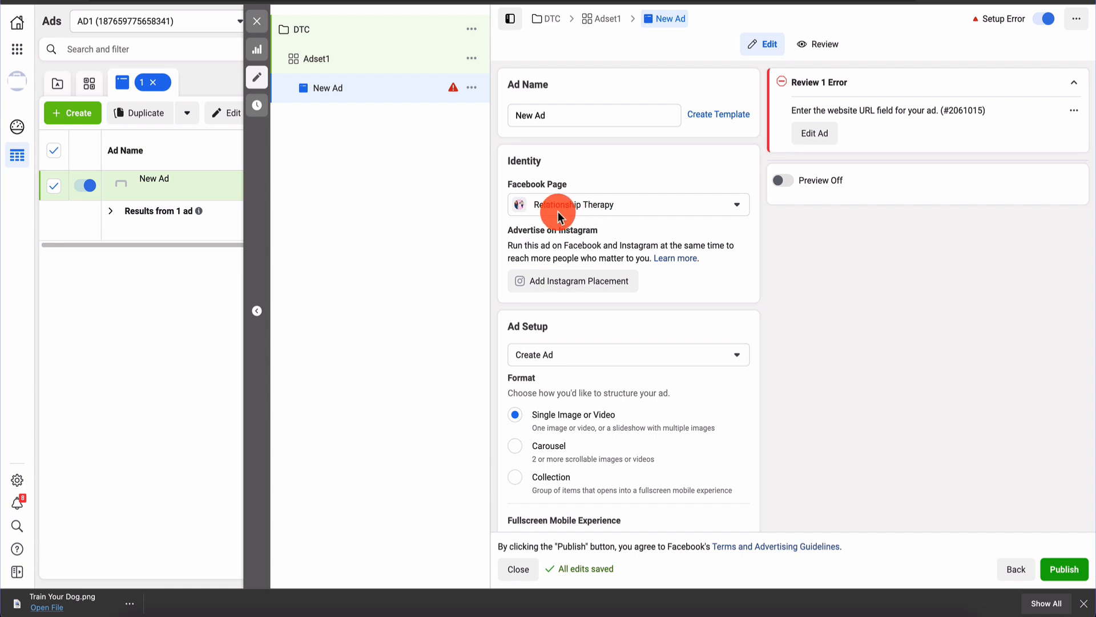
pyautogui.scroll(-4, 682, 247)
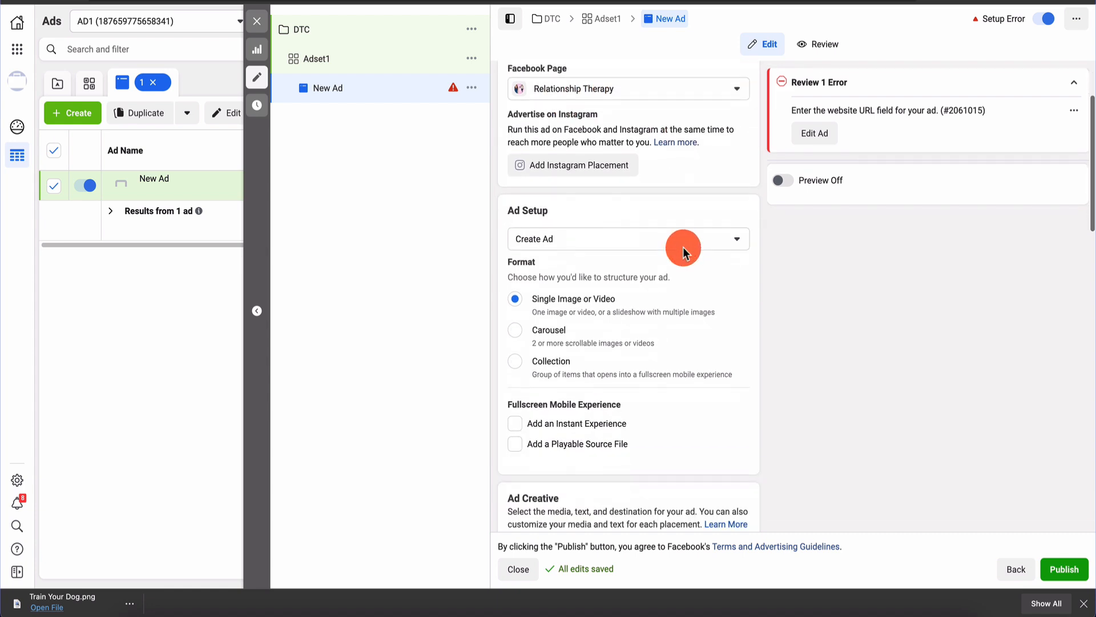
pyautogui.scroll(-5, 628, 246)
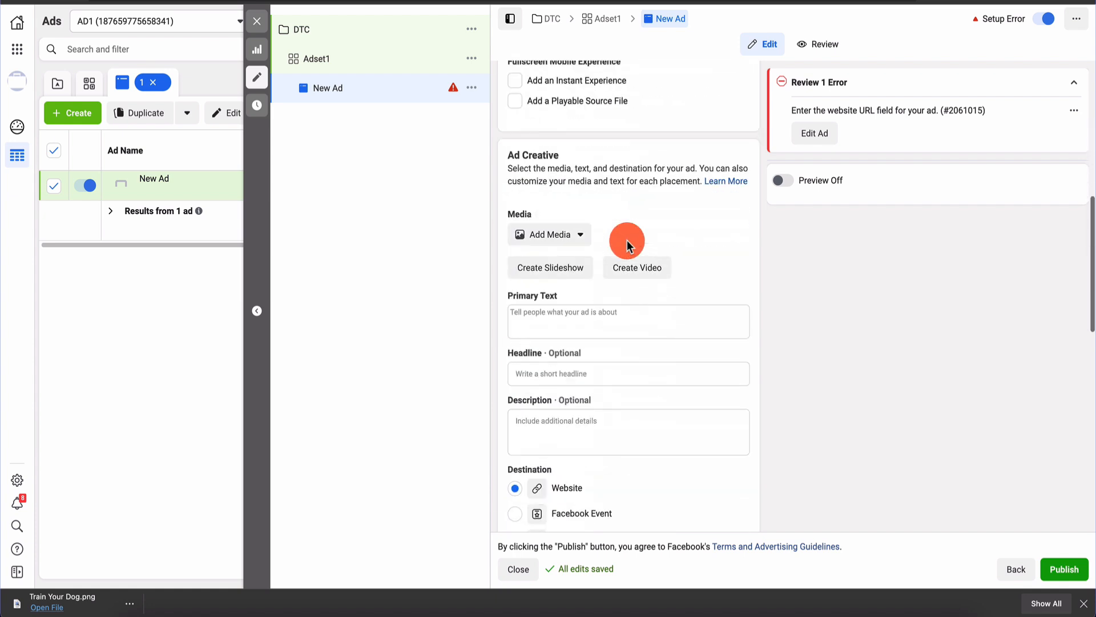
pyautogui.click(578, 244)
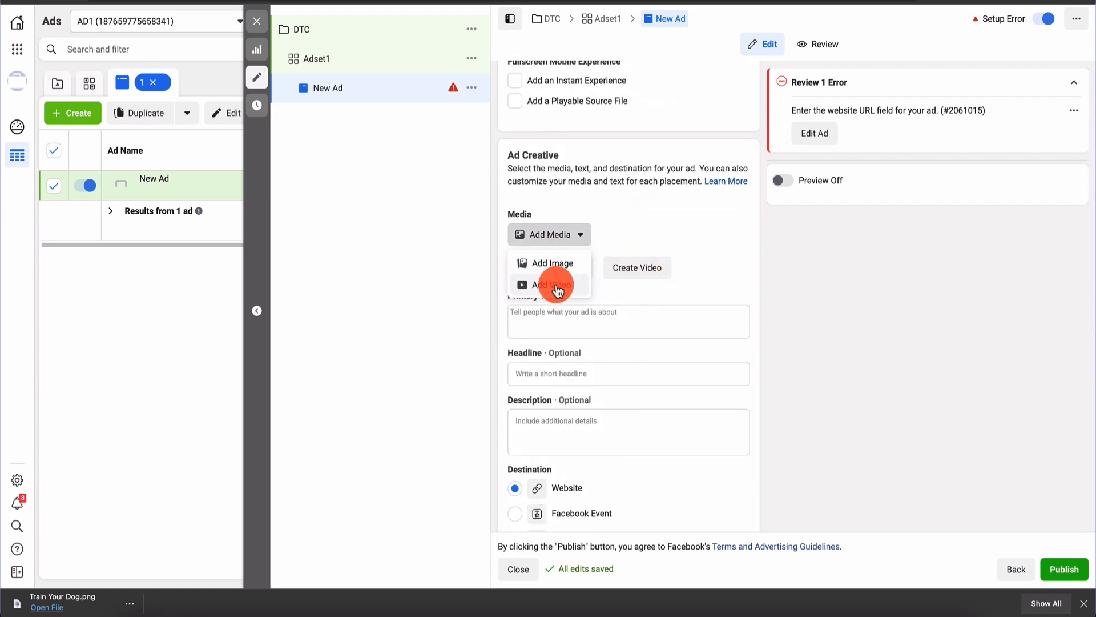
# Choose Add Image and search the stock photos for 'dog'
pyautogui.click(568, 263)
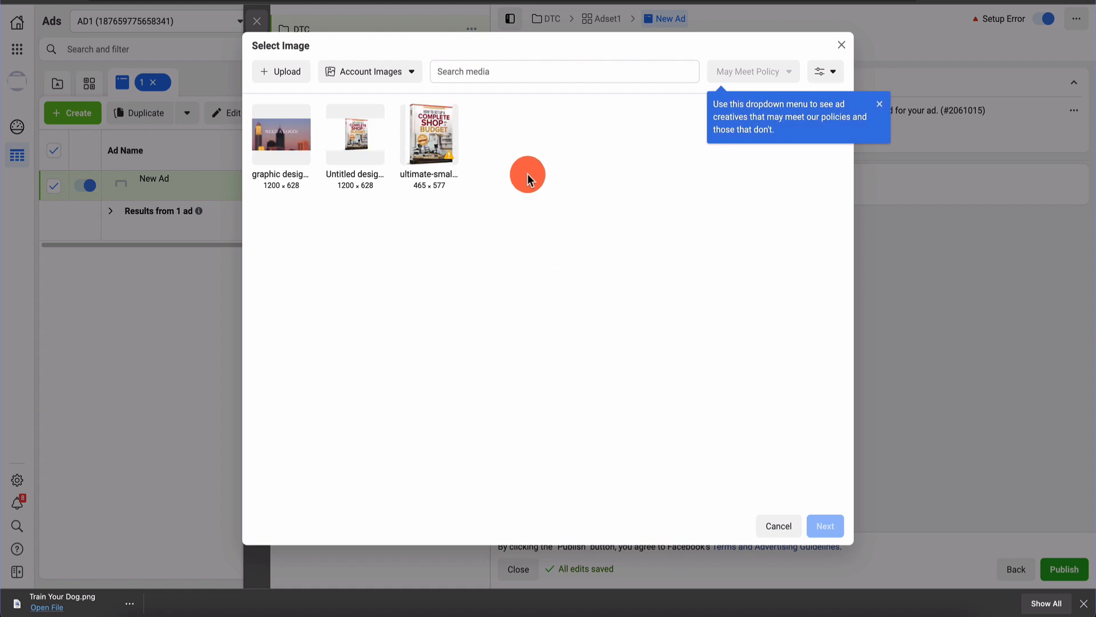
pyautogui.click(880, 108)
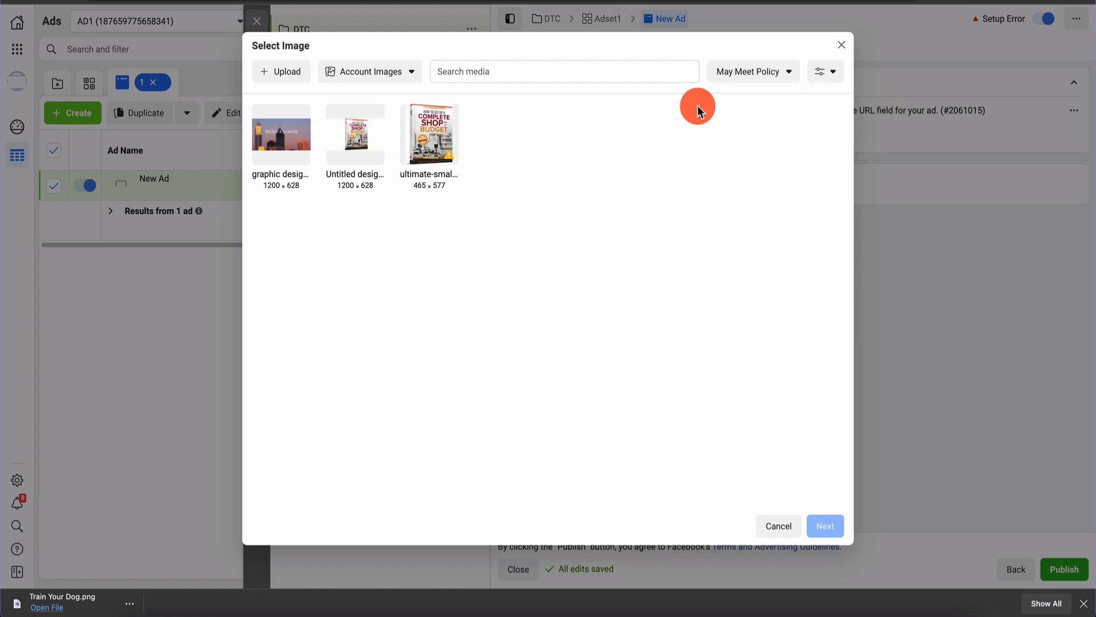
pyautogui.click(384, 70)
pyautogui.click(387, 176)
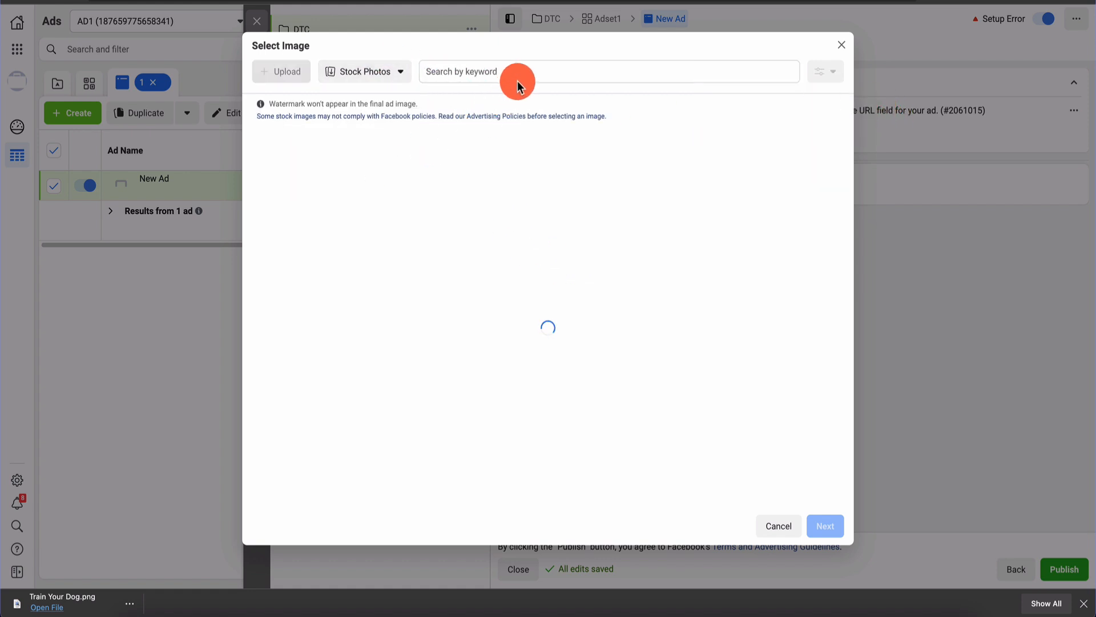
pyautogui.click(524, 73)
pyautogui.write('dog')
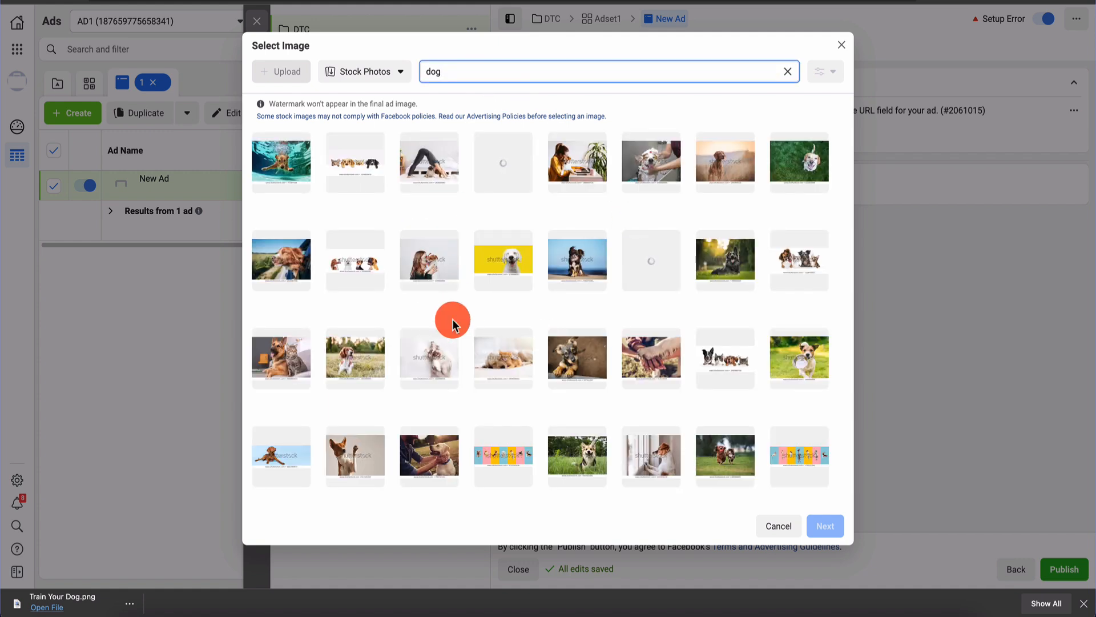
# Return to Account Images, upload Train Your Dog.png and continue with it
pyautogui.click(374, 79)
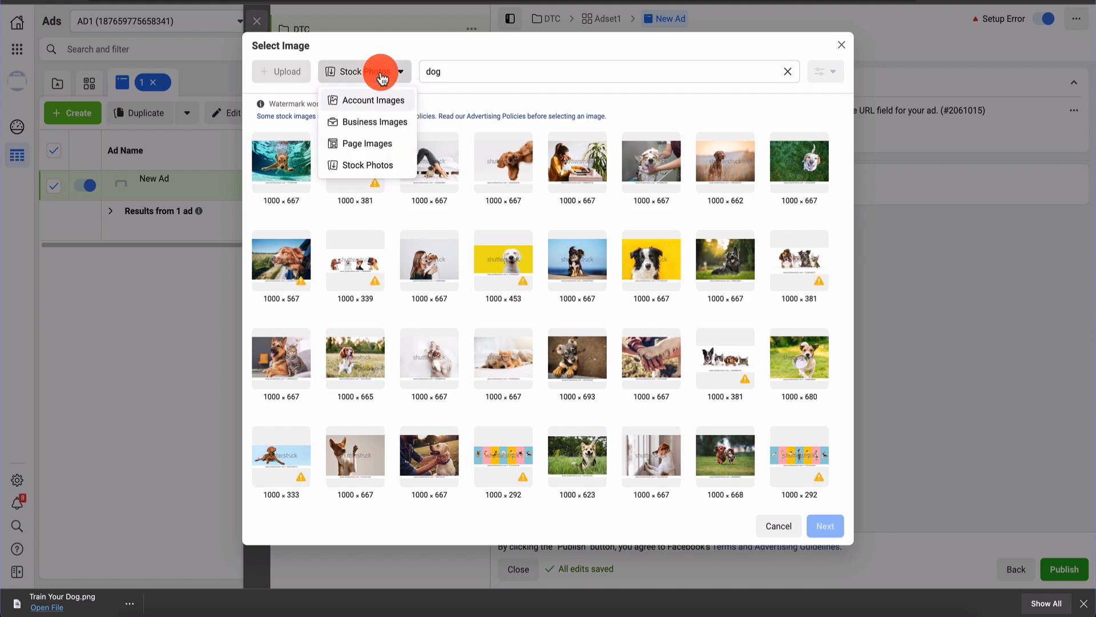
pyautogui.click(391, 99)
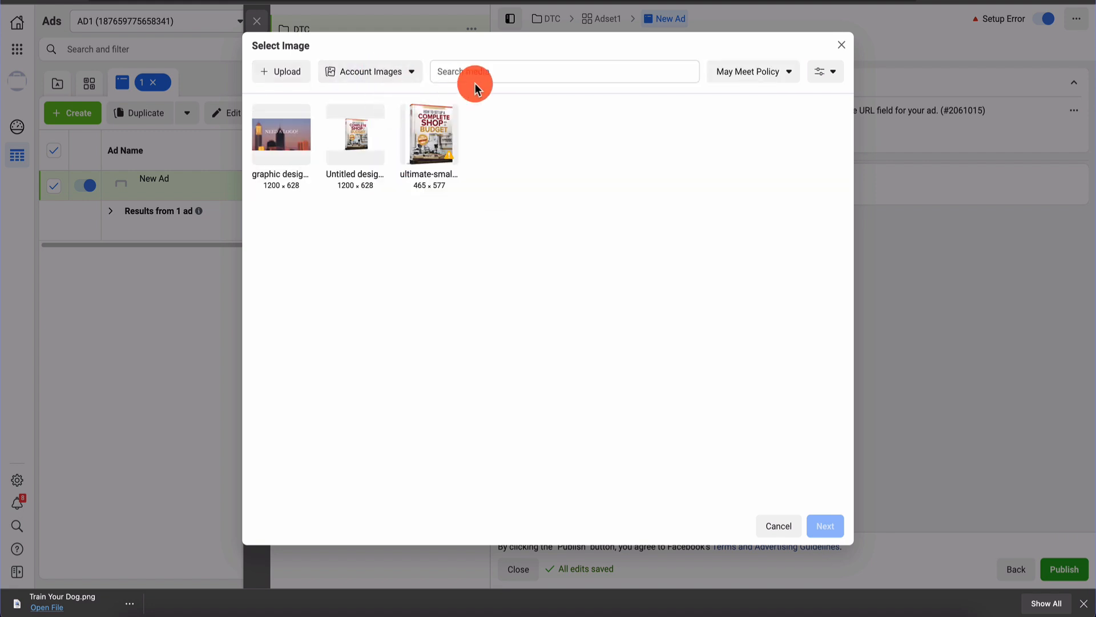
pyautogui.click(284, 75)
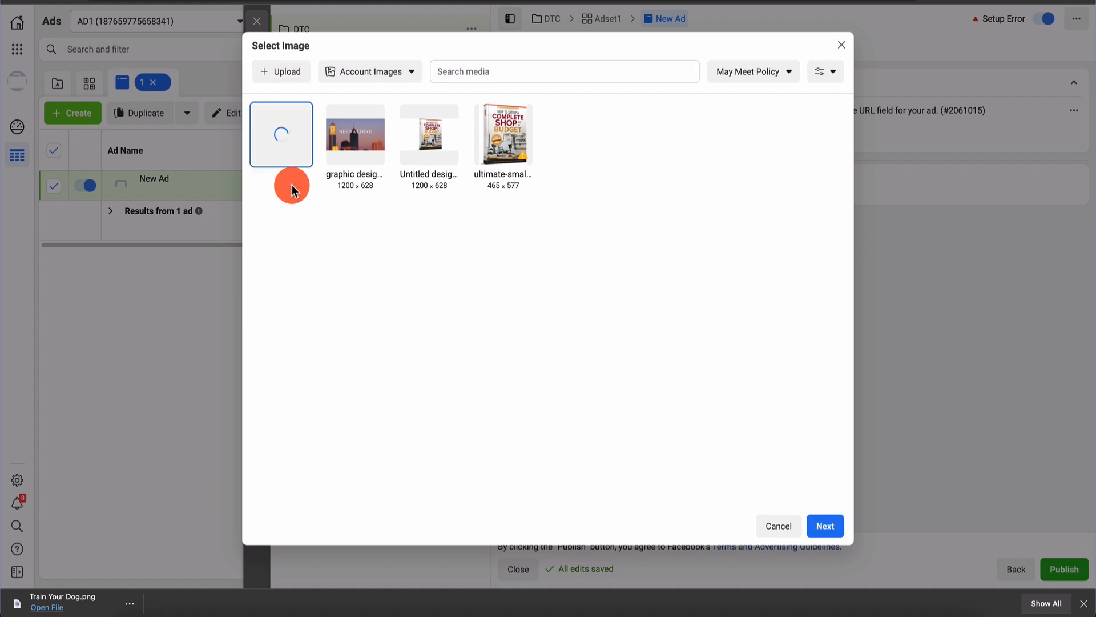
pyautogui.click(823, 525)
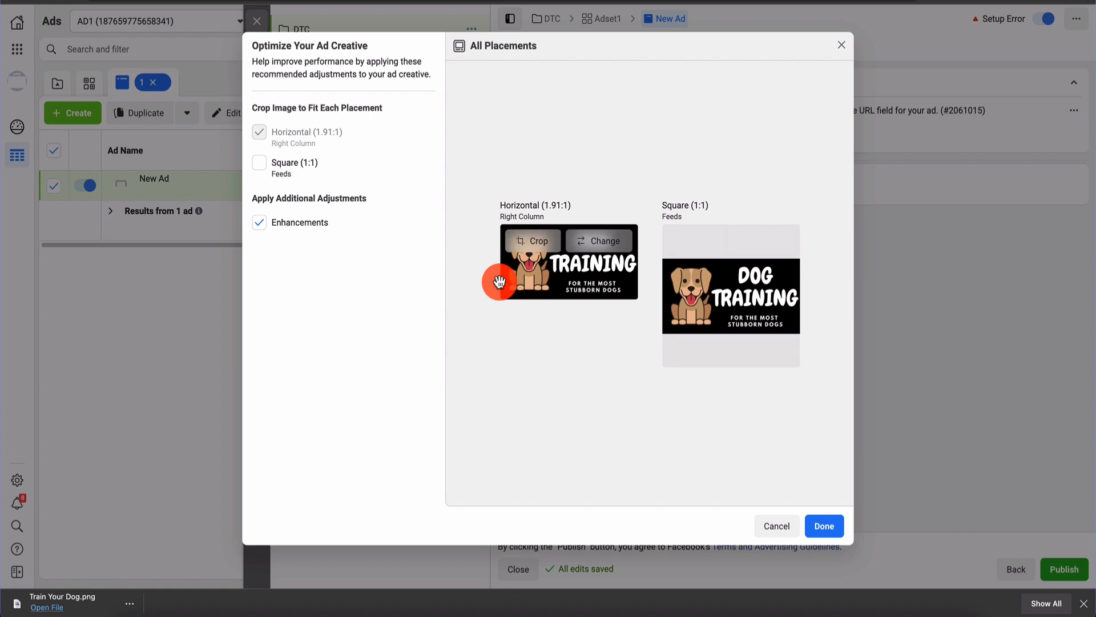
# Accept the image crops and enter primary text 'Do you have a stubborn dog? Need a bulletproof way to train it?'
pyautogui.click(816, 525)
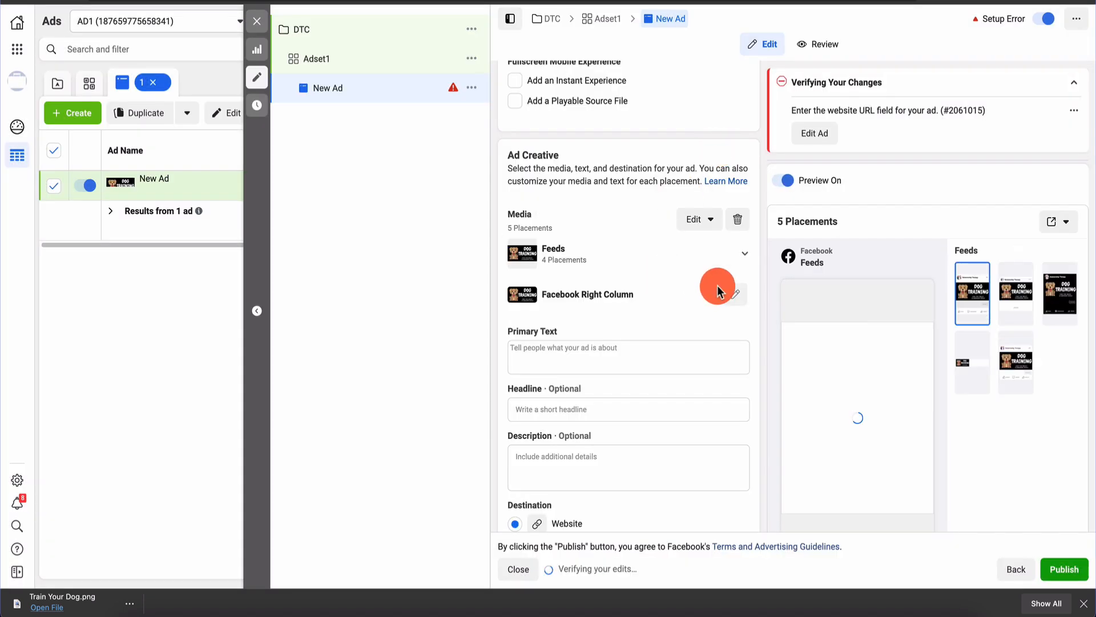
pyautogui.scroll(-1, 670, 313)
pyautogui.scroll(-1, 670, 312)
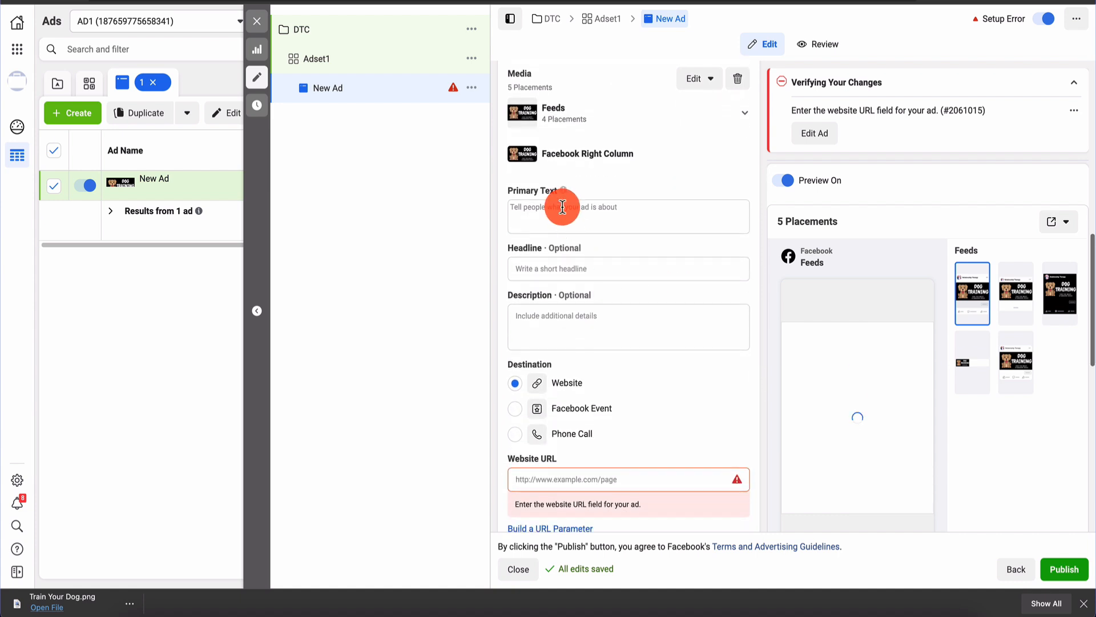
pyautogui.click(584, 215)
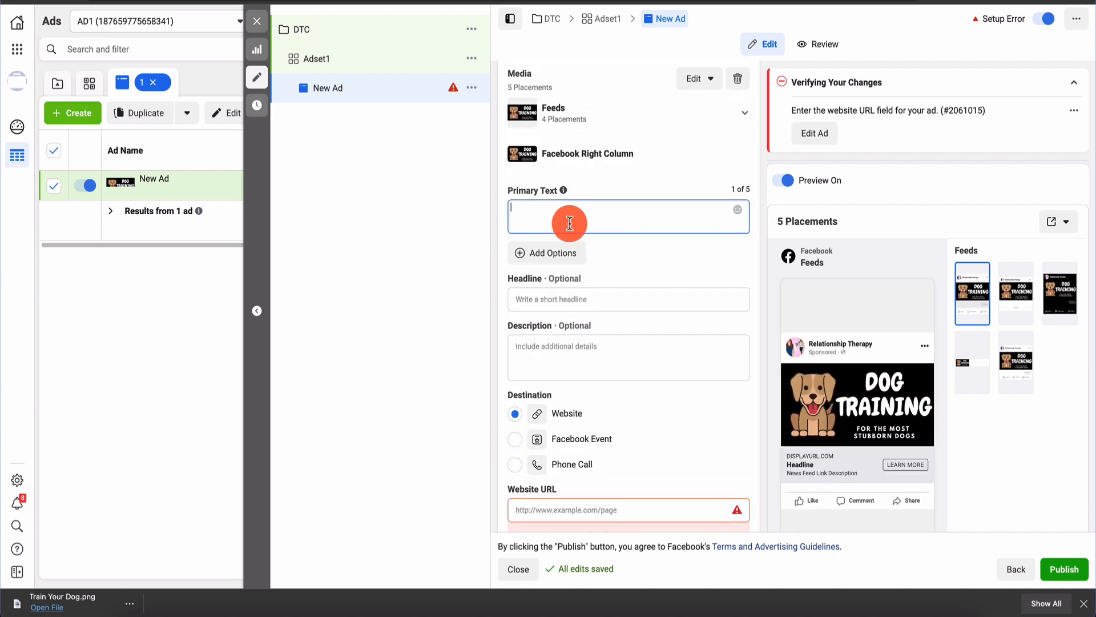
pyautogui.write('Do you have a stubborn dog? Need a bulletproof way to train it?')
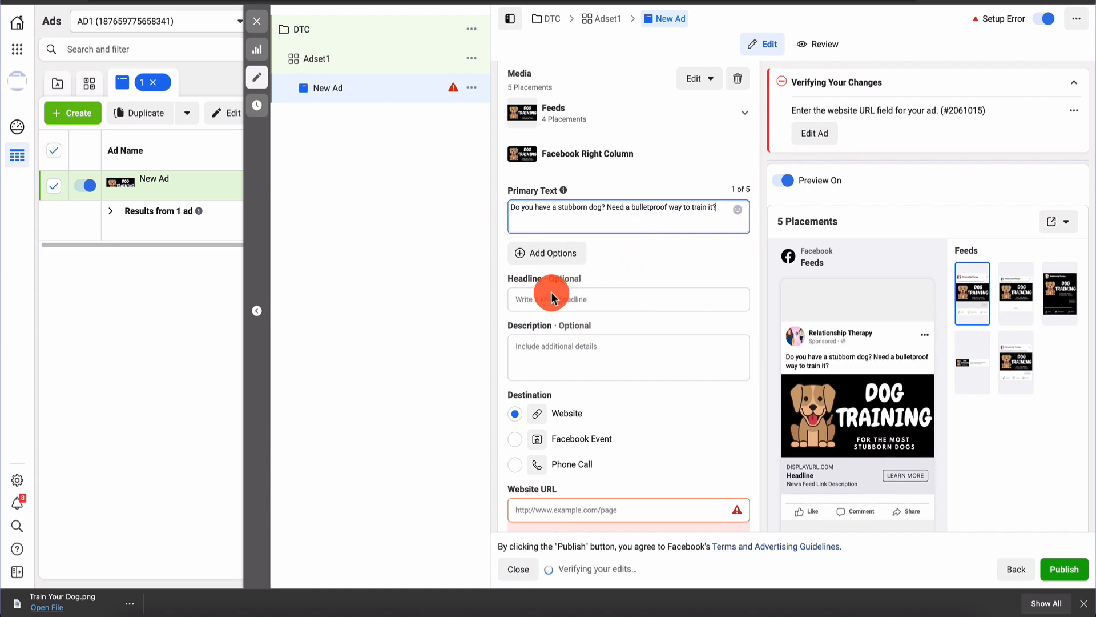
pyautogui.scroll(-3, 647, 289)
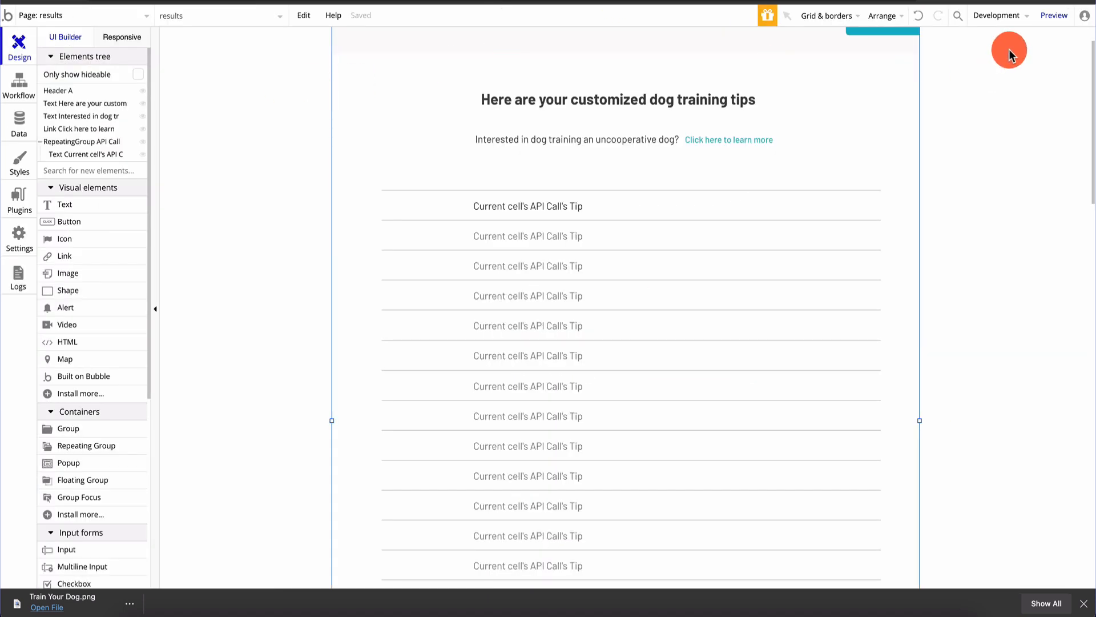
# Preview the Bubble results page, then switch the editor to index and preview the questionnaire
pyautogui.click(1065, 22)
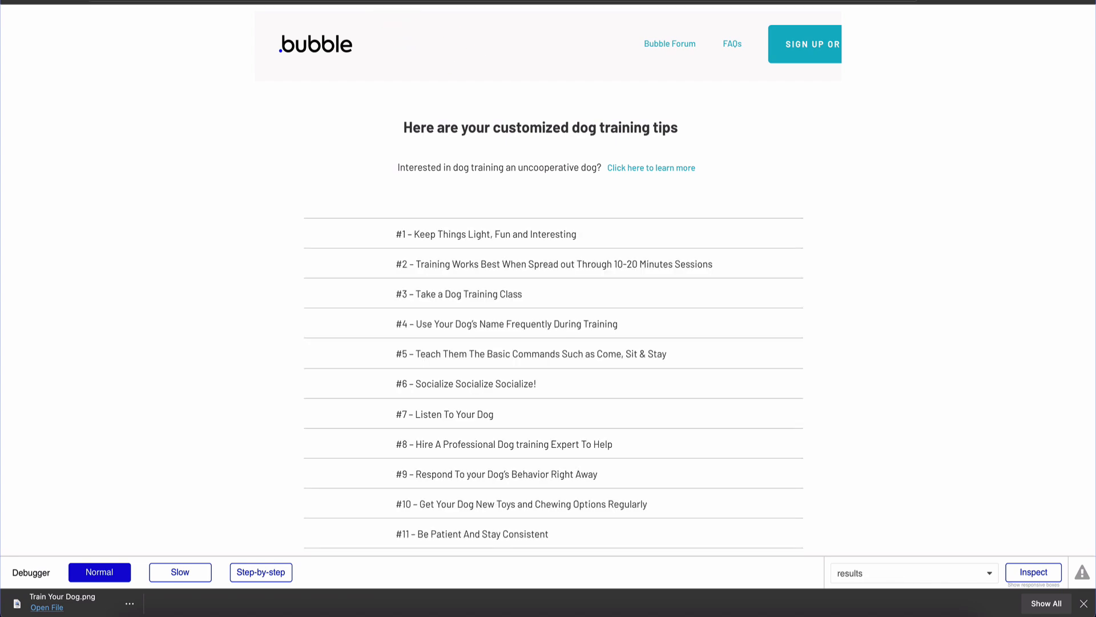
pyautogui.hotkey('ctrl', 'shift', 'Tab')
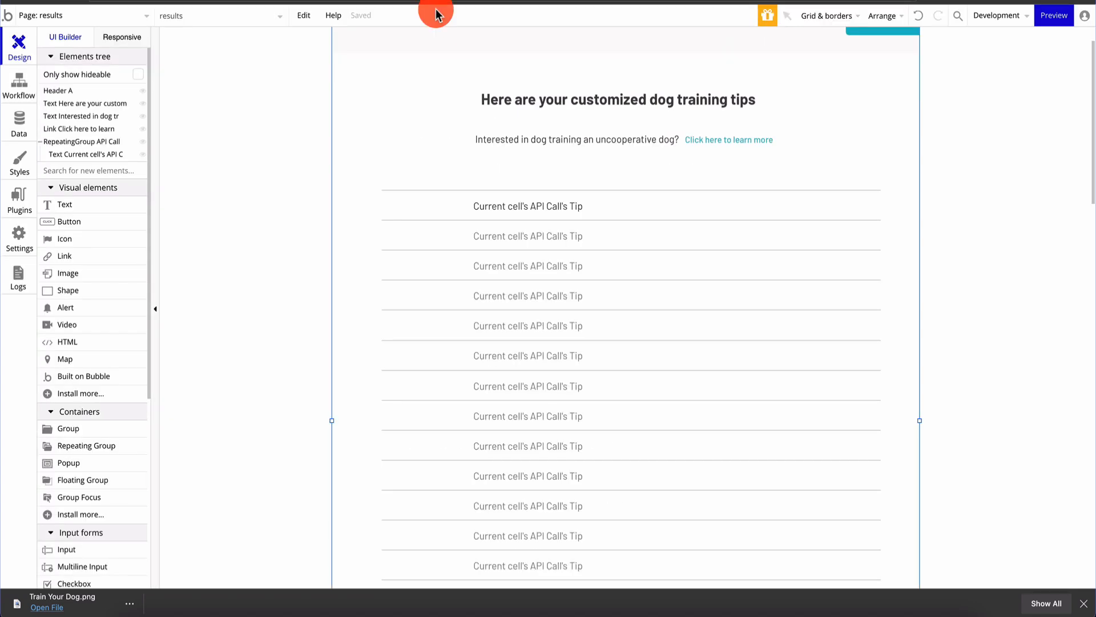
pyautogui.click(63, 24)
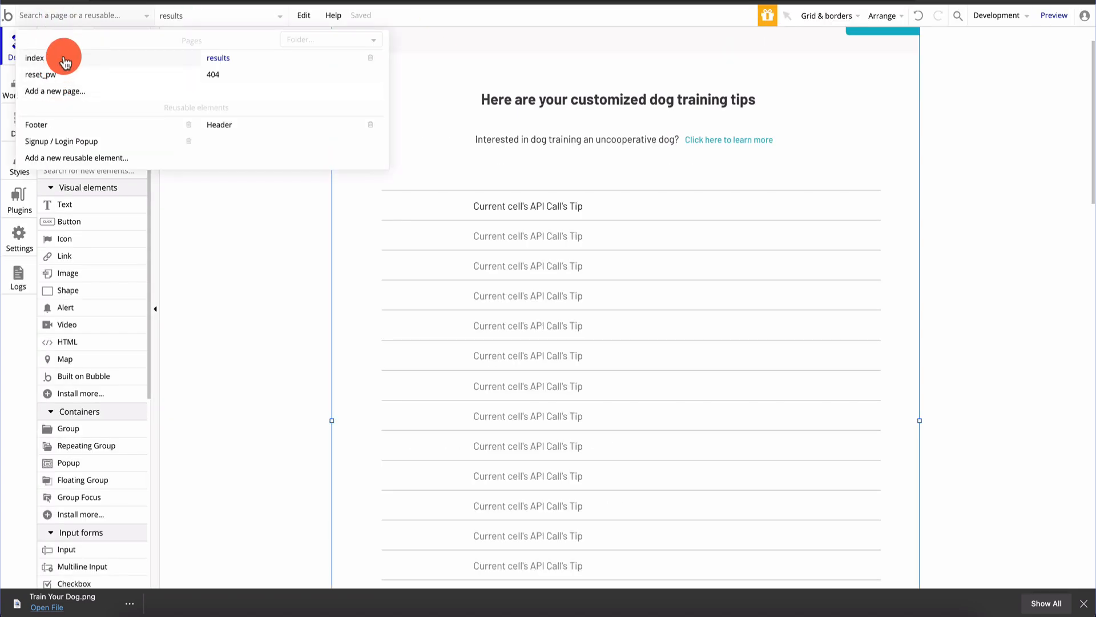
pyautogui.click(59, 61)
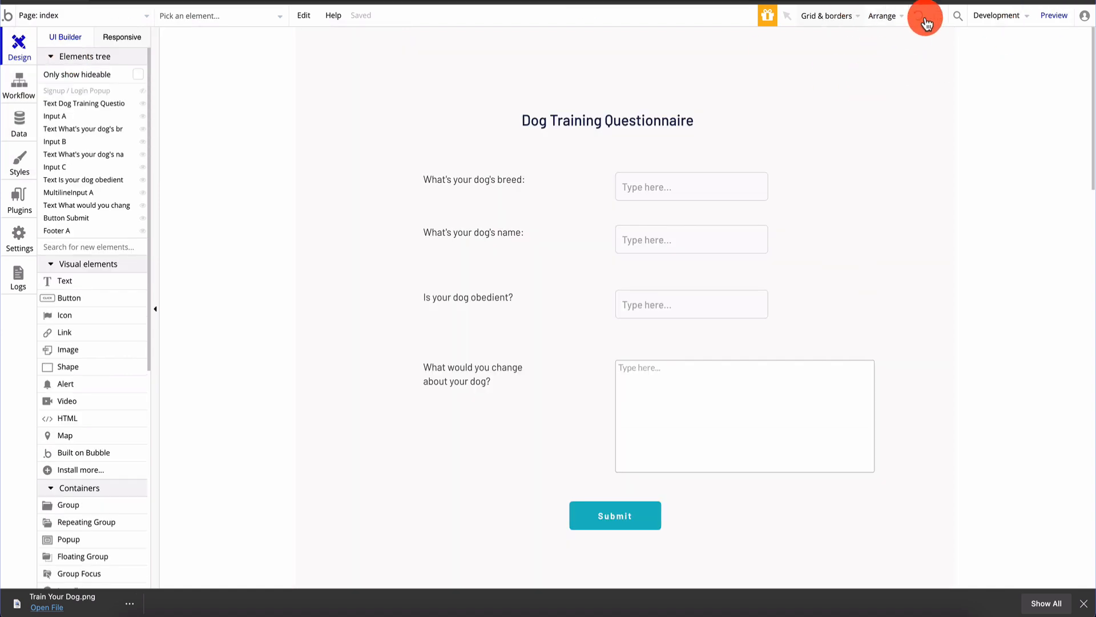
pyautogui.click(1029, 23)
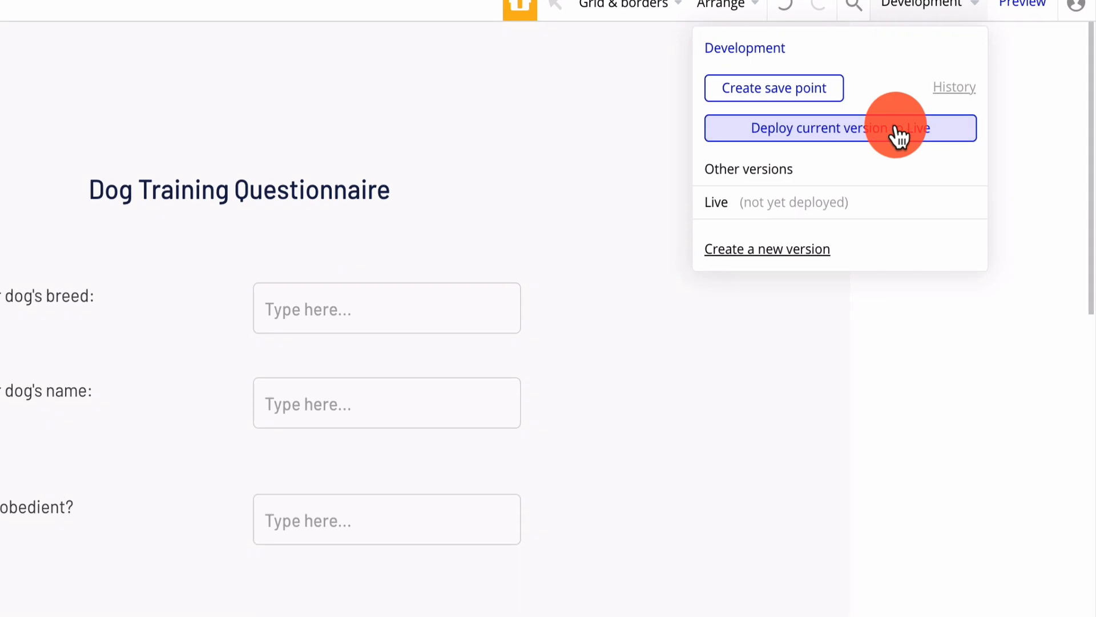
pyautogui.click(1022, 4)
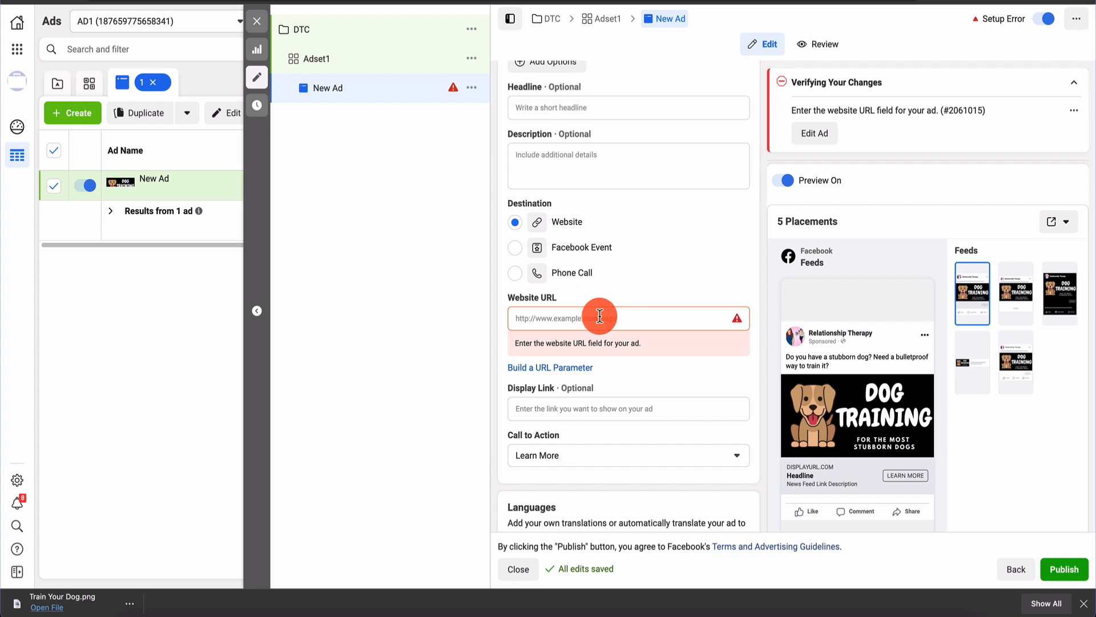
pyautogui.click(597, 317)
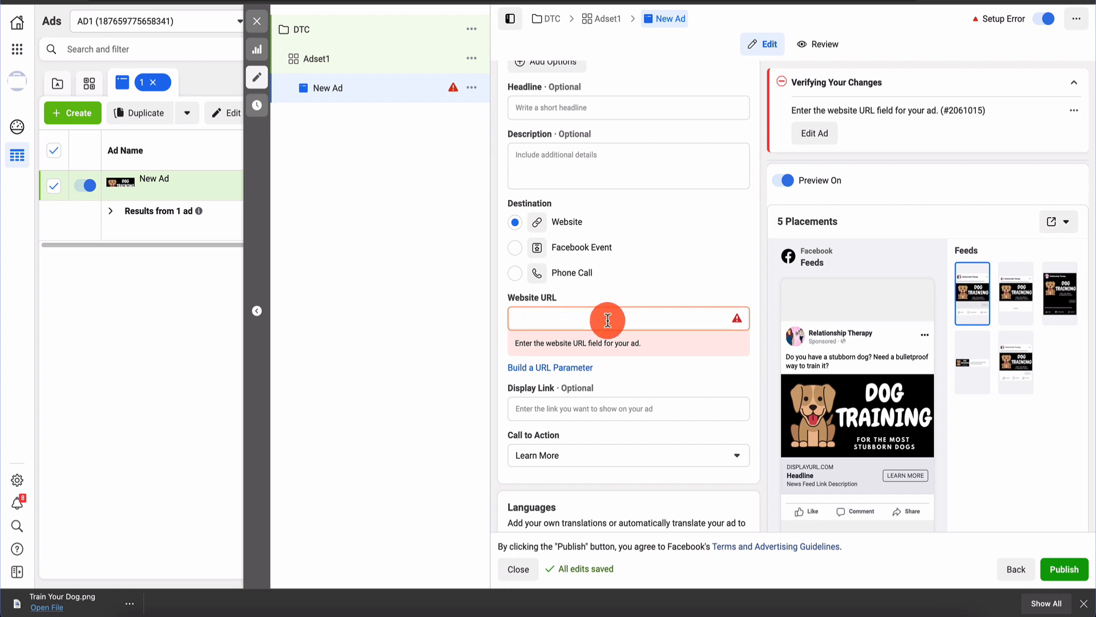
# Leave the call to action as Learn More and return to the Bubble questionnaire editor
pyautogui.scroll(-1, 606, 446)
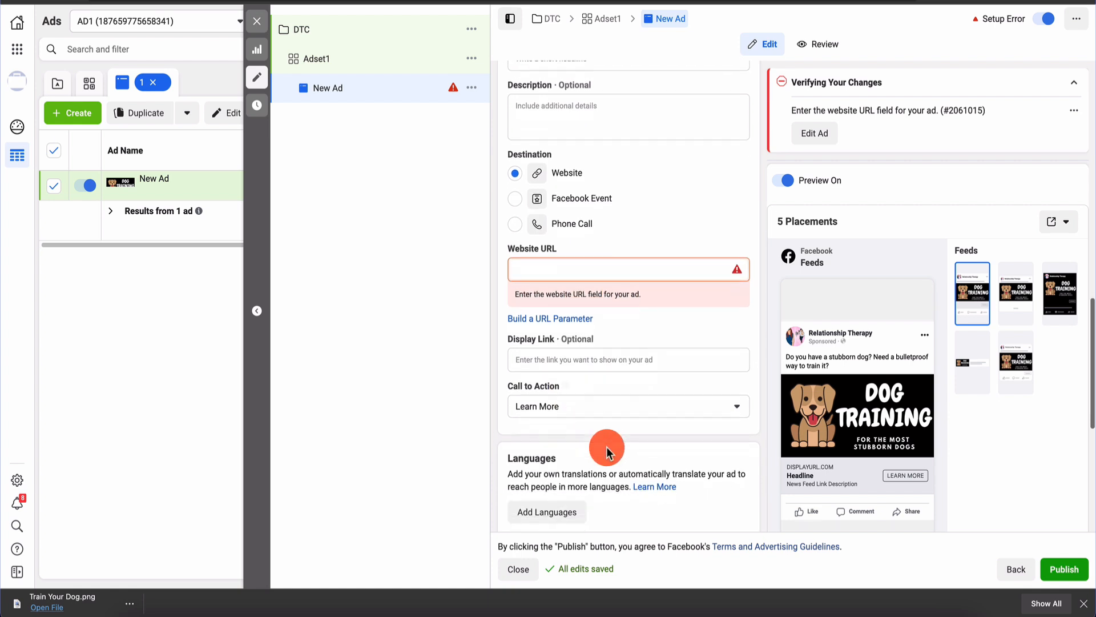
pyautogui.click(630, 409)
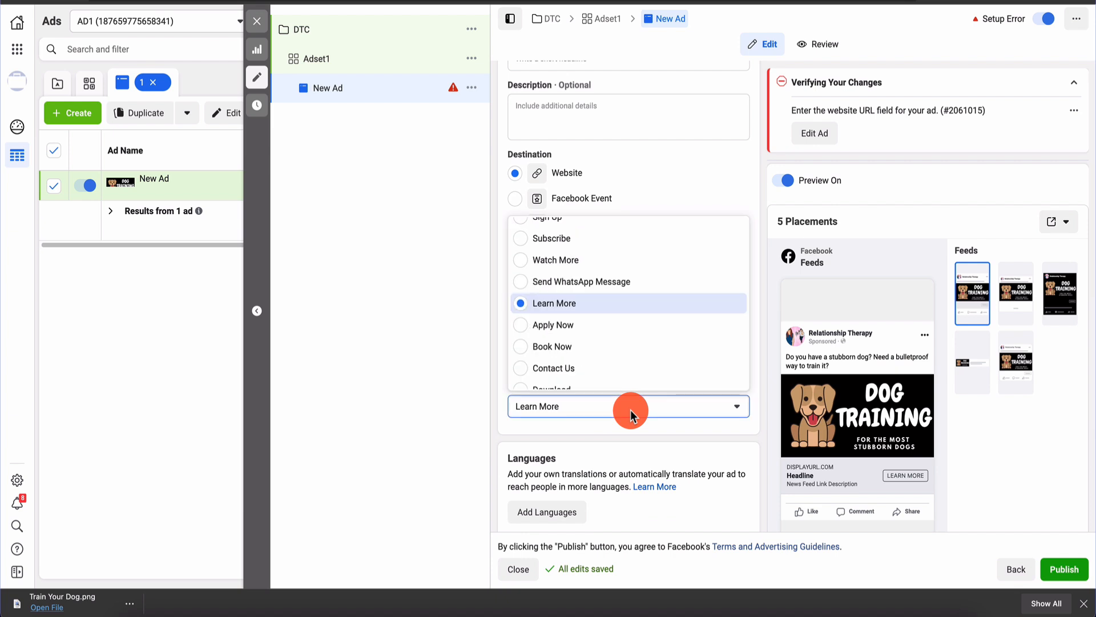
pyautogui.click(631, 409)
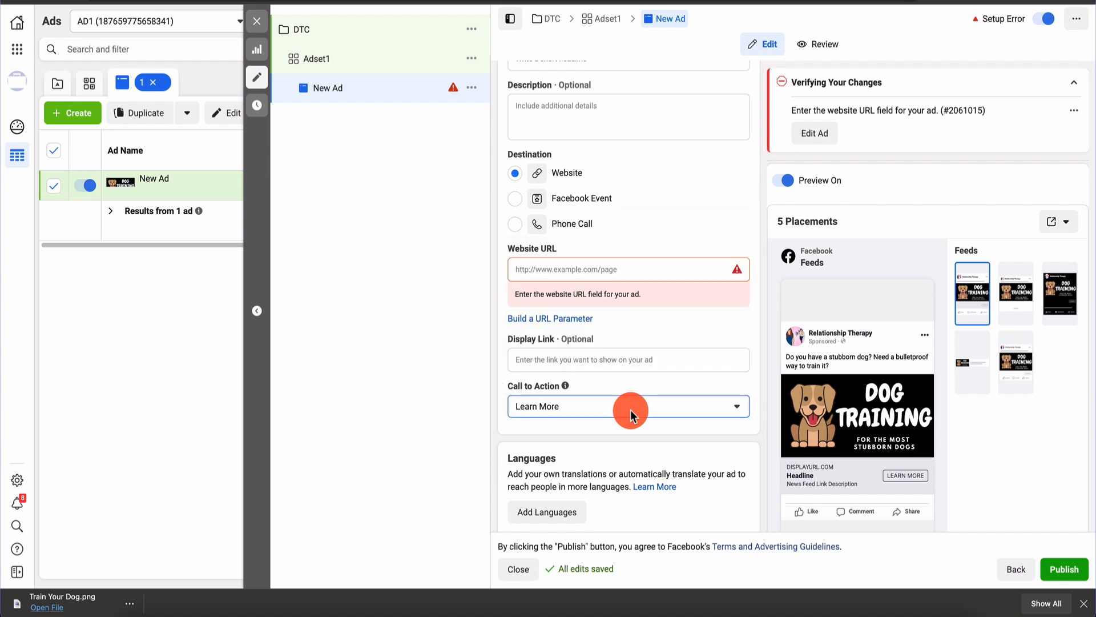
pyautogui.scroll(-6, 630, 409)
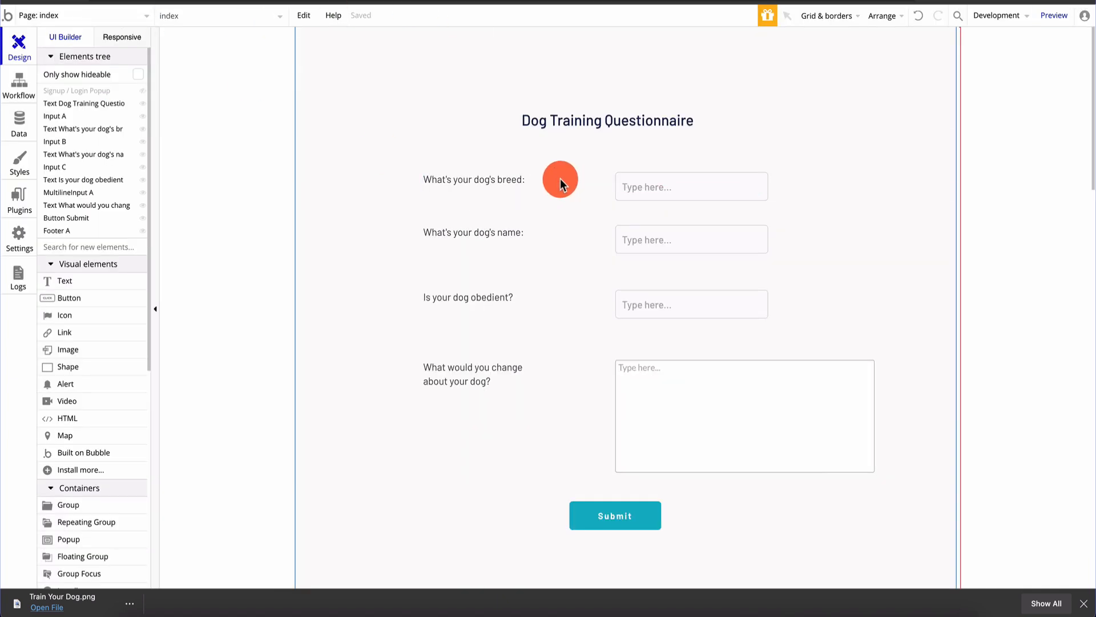
pyautogui.click(645, 172)
# Deselect the breed input and switch the Bubble editor from index to the results page
pyautogui.click(641, 153)
pyautogui.click(90, 23)
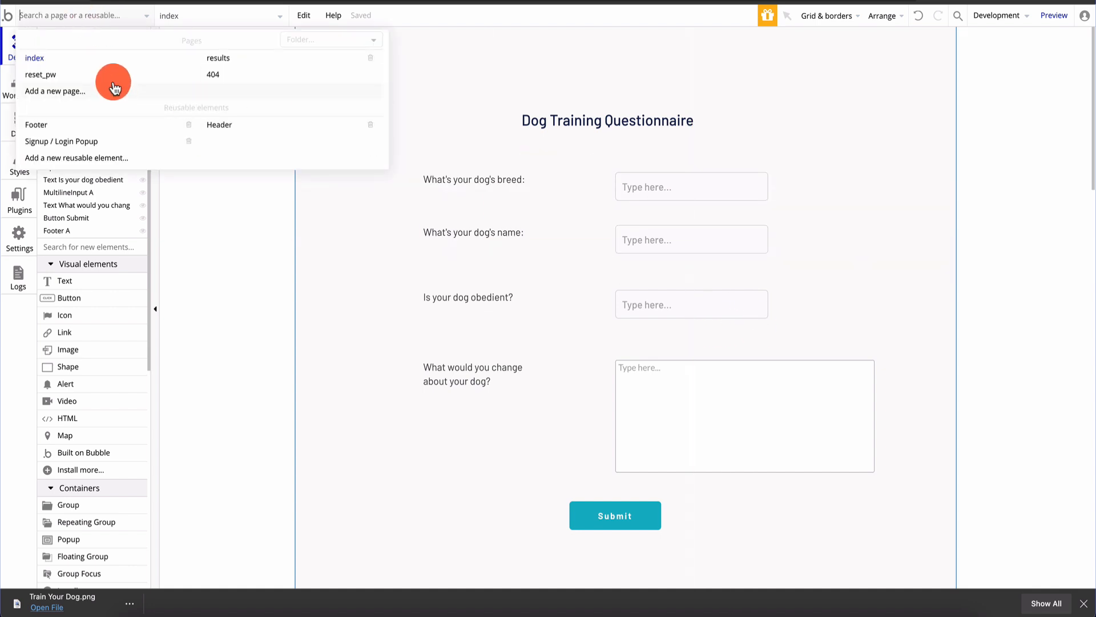
pyautogui.click(239, 57)
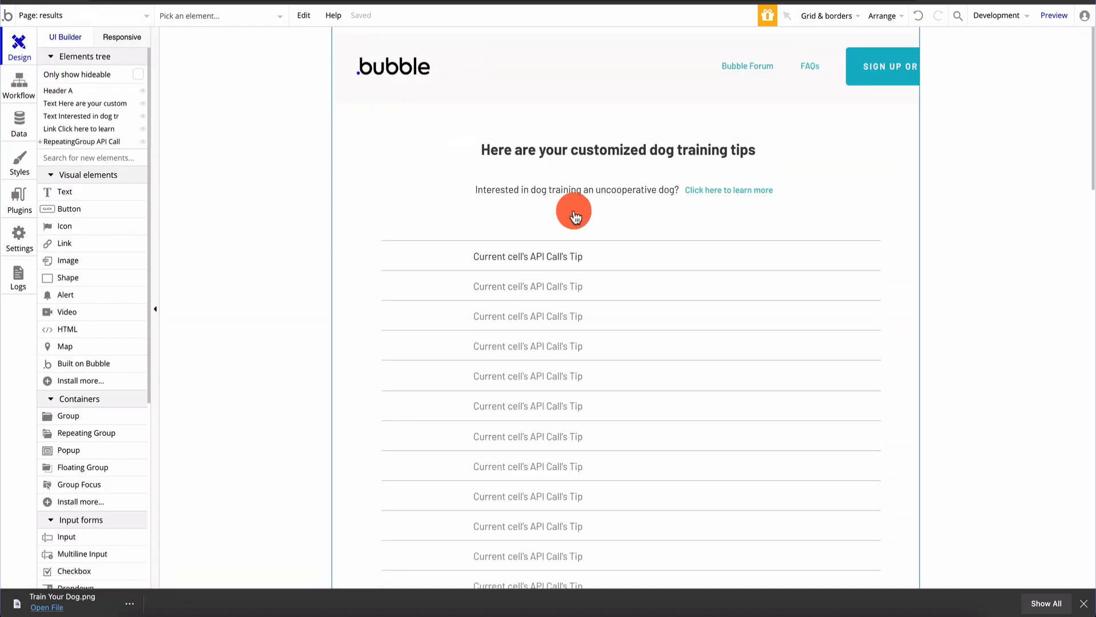